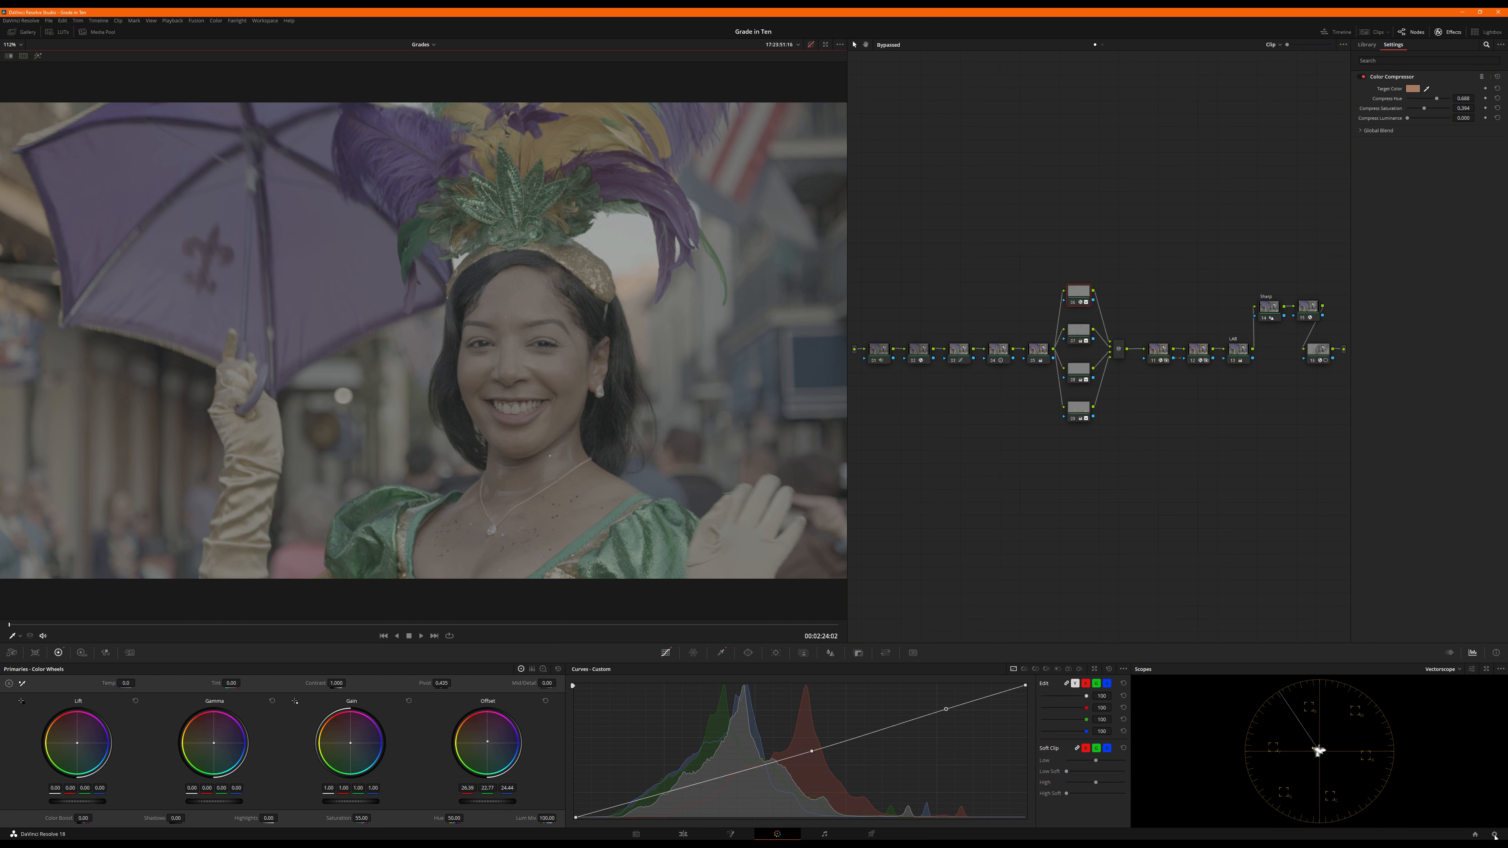
Step: Set the project's color science to DaVinci YRGB Color Managed with SDR processing and SDR Rec.709 output, and save the settings
{"action": "left_click", "coordinate": [1495, 834]}
{"action": "left_click", "coordinate": [776, 148]}
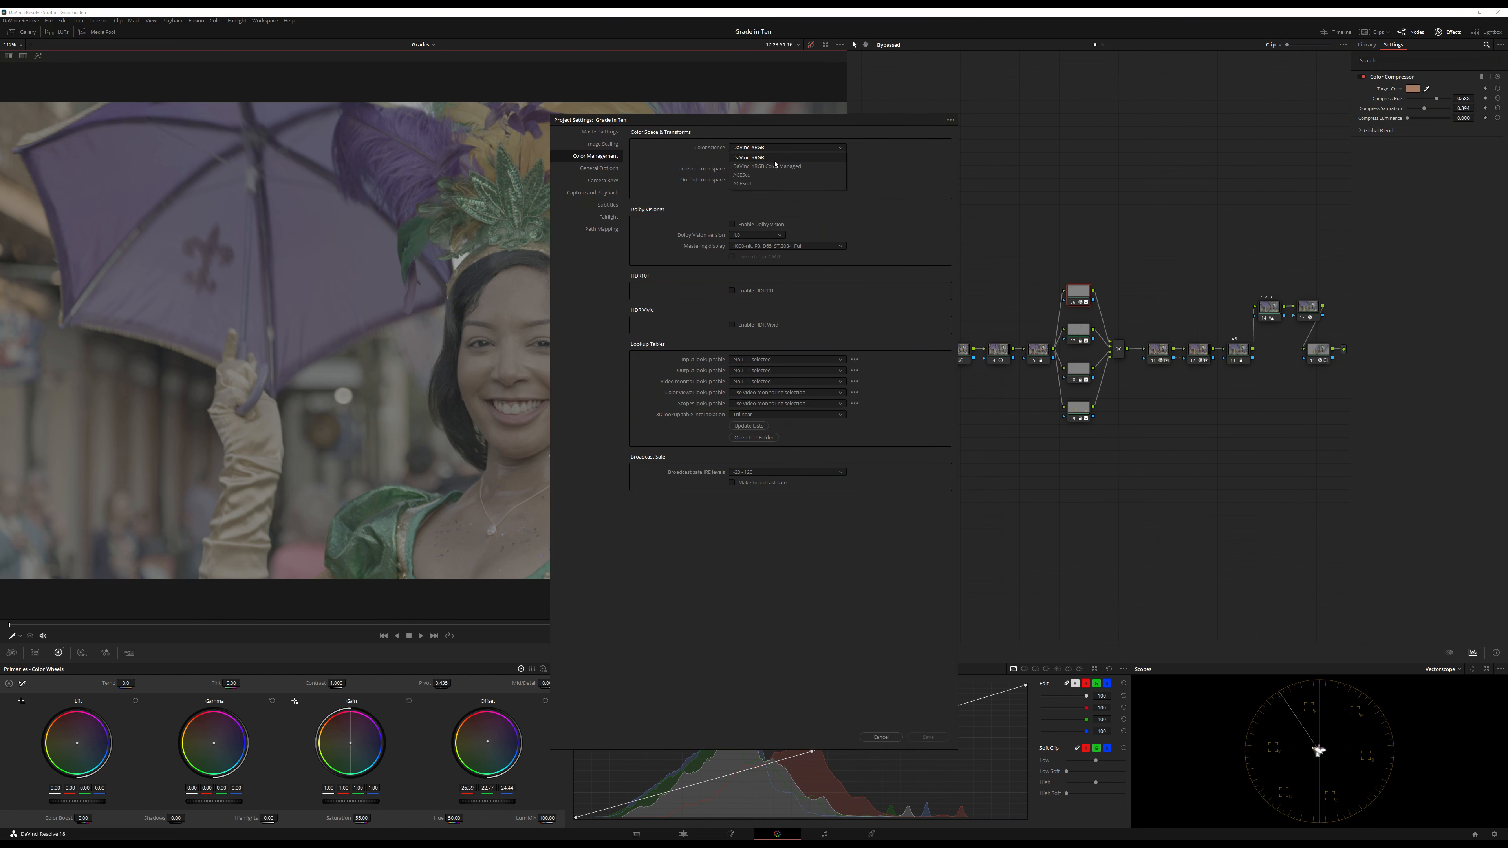
{"action": "left_click", "coordinate": [772, 159]}
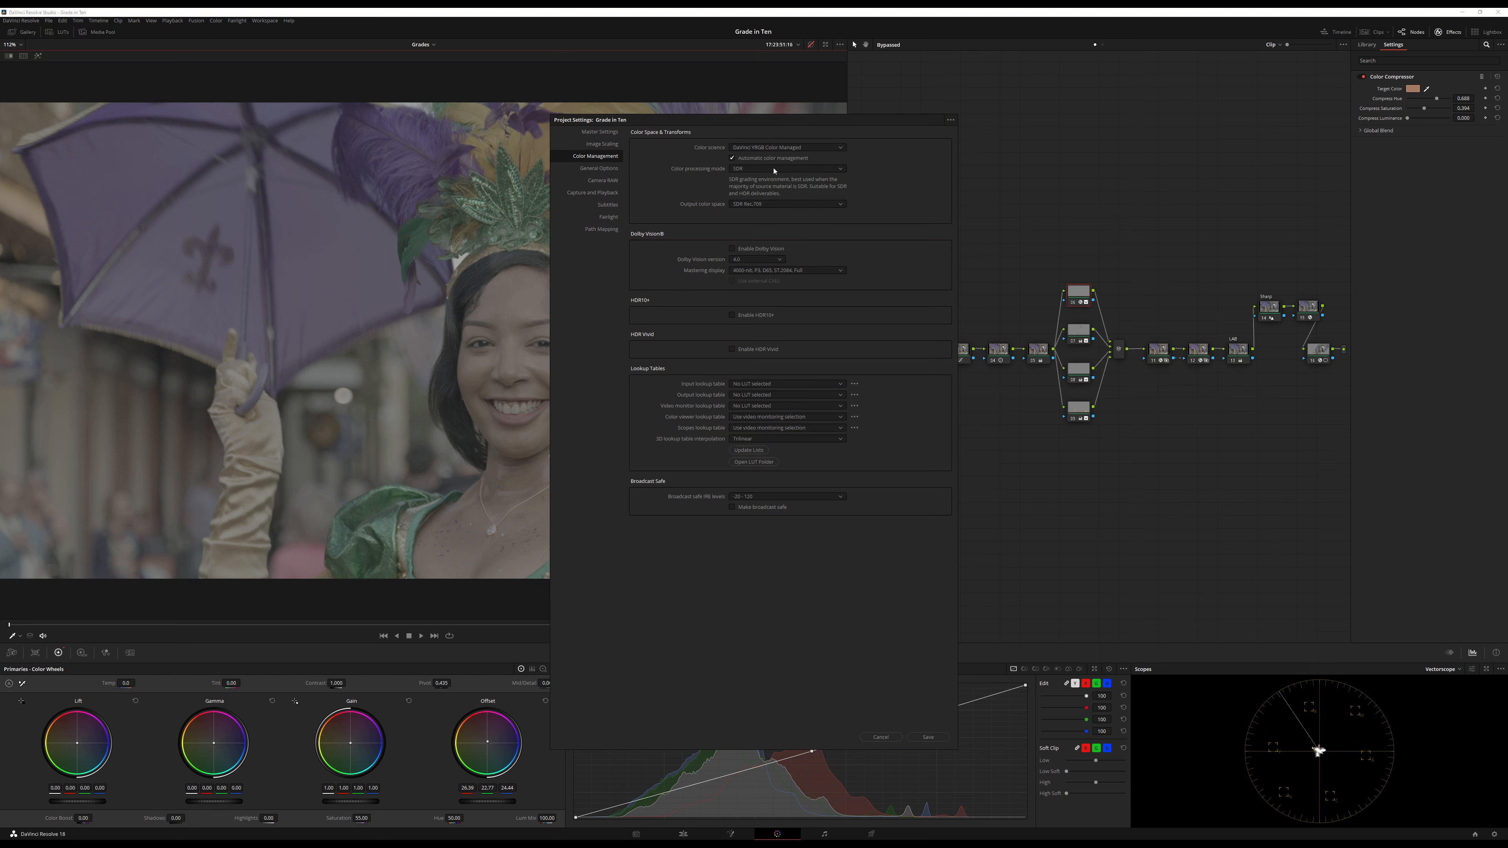
{"action": "left_click", "coordinate": [930, 737]}
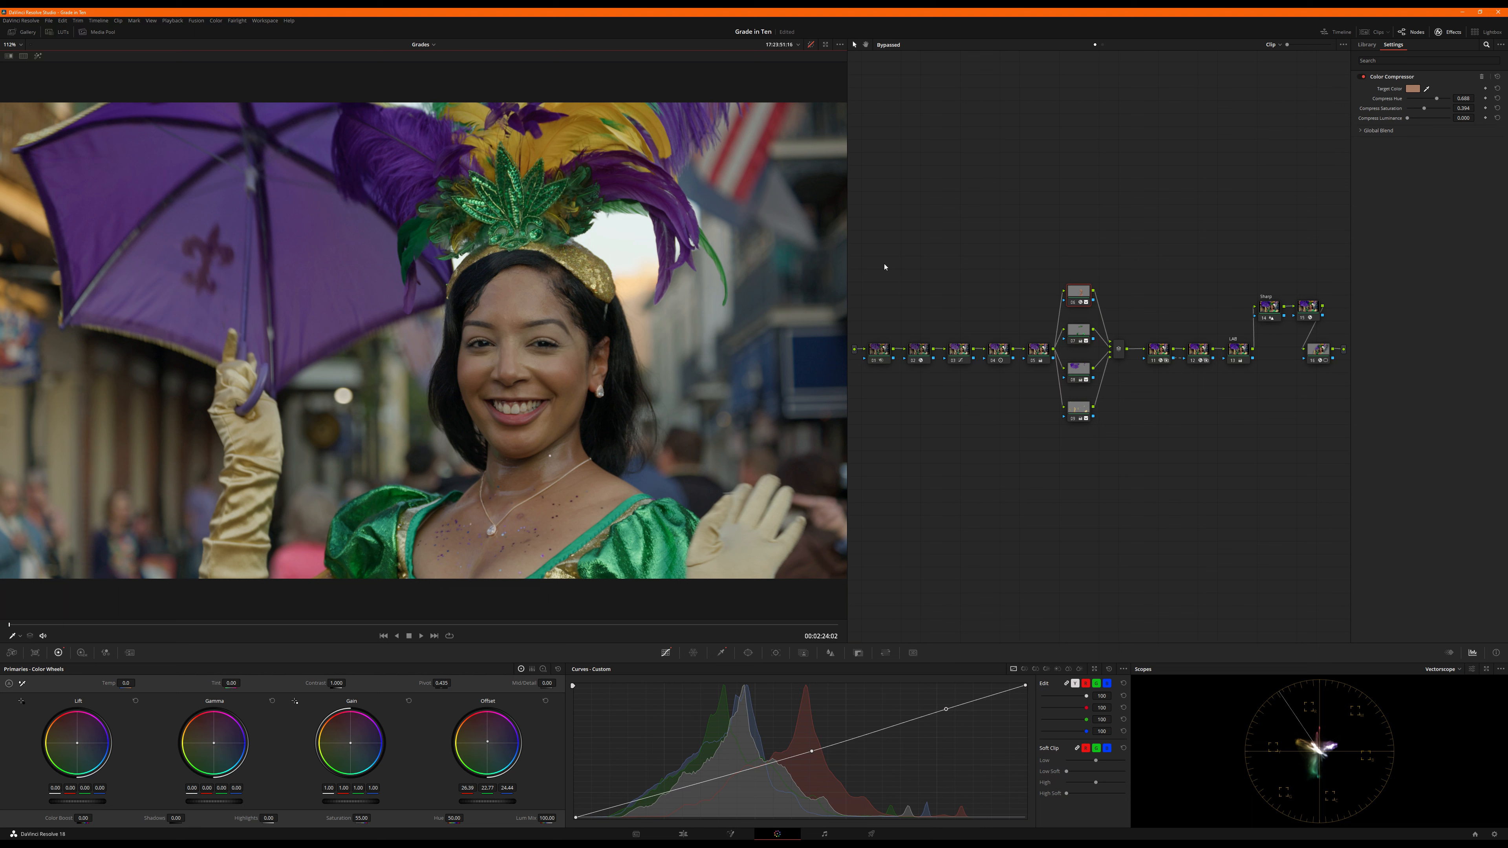
Step: Turn the bypassed grade back on and delete all existing nodes from the clip's node graph
{"action": "key", "text": "shift+d"}
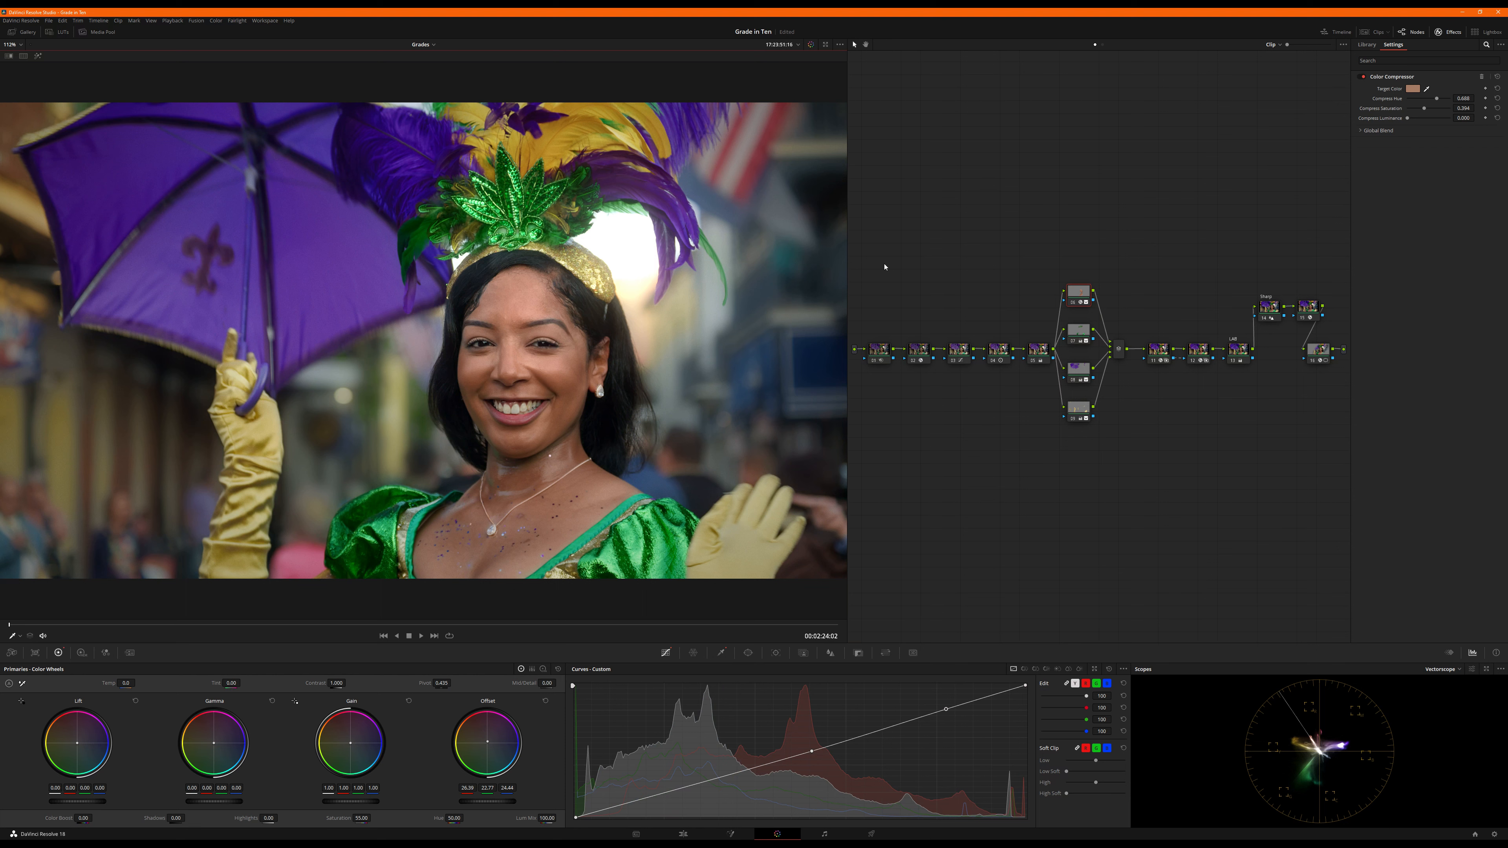
{"action": "left_click_drag", "start_coordinate": [873, 205], "coordinate": [1329, 512]}
{"action": "key", "text": "Delete"}
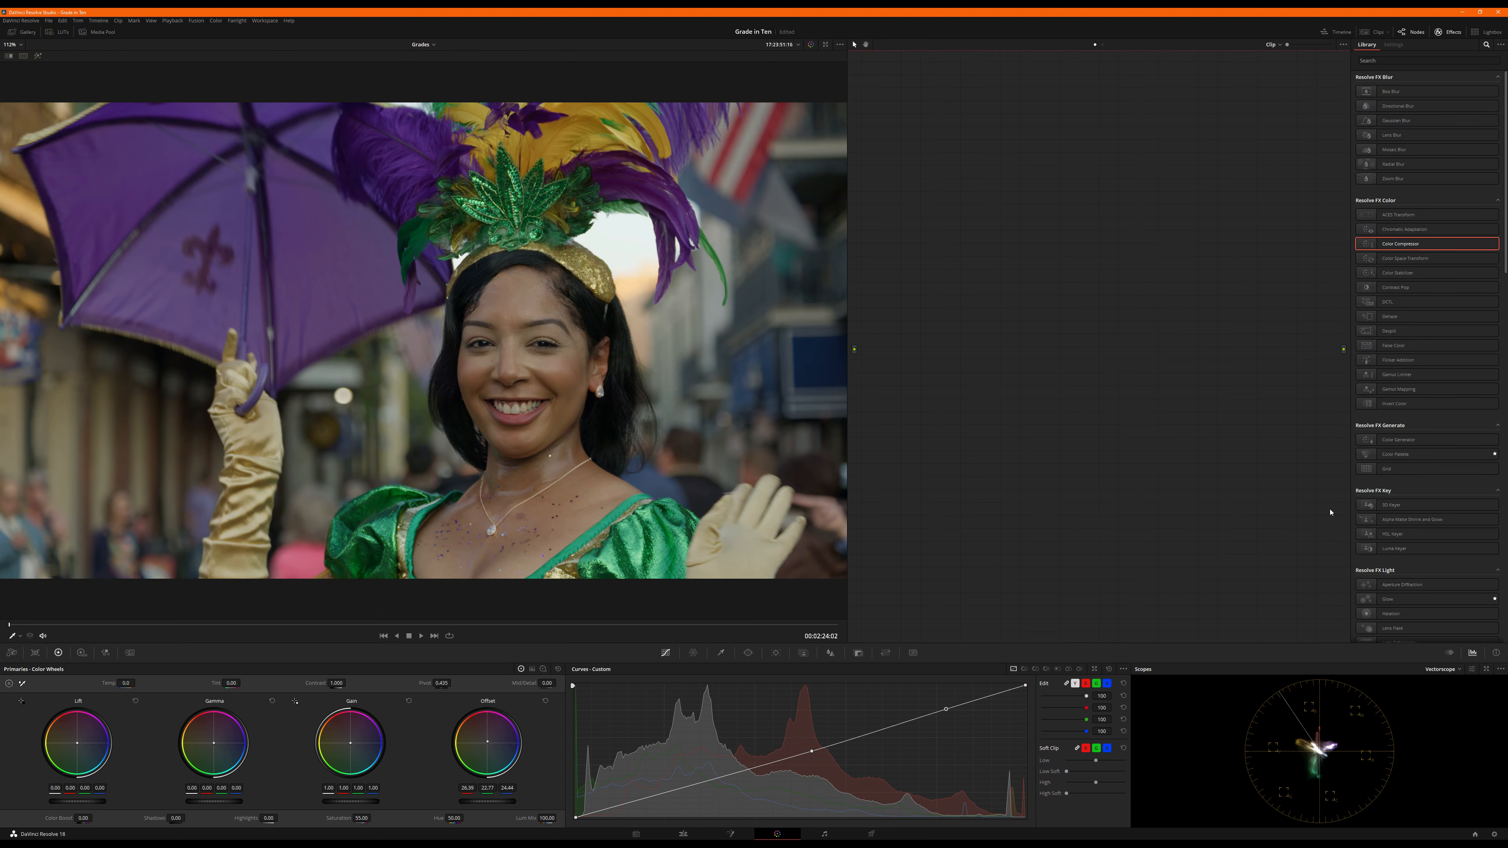
Step: Add a serial node, place it near the graph's input, and bypass the grade
{"action": "key", "text": "alt+s"}
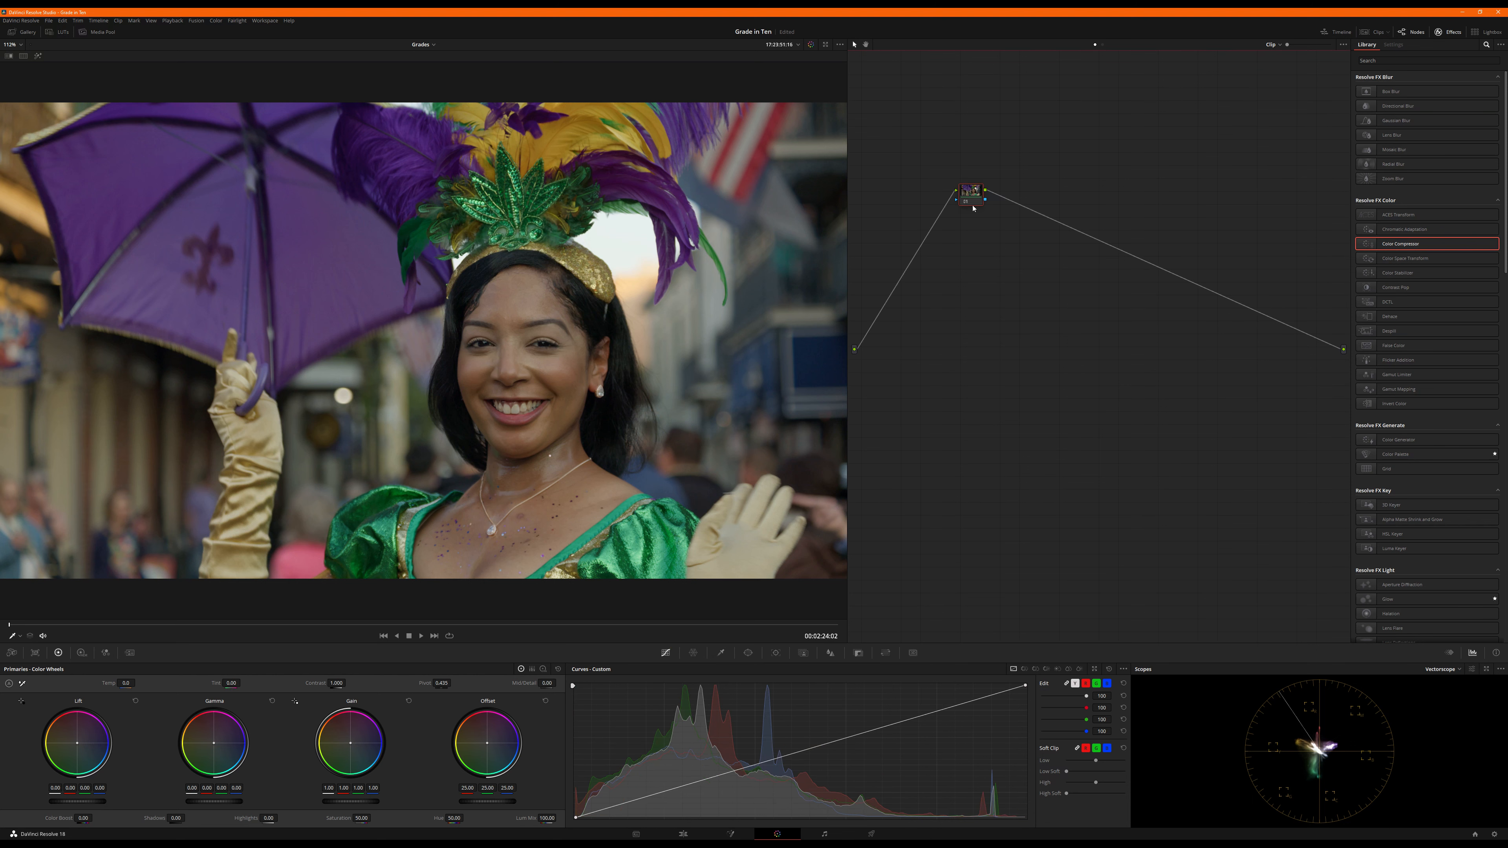
{"action": "left_click_drag", "start_coordinate": [977, 196], "coordinate": [894, 298]}
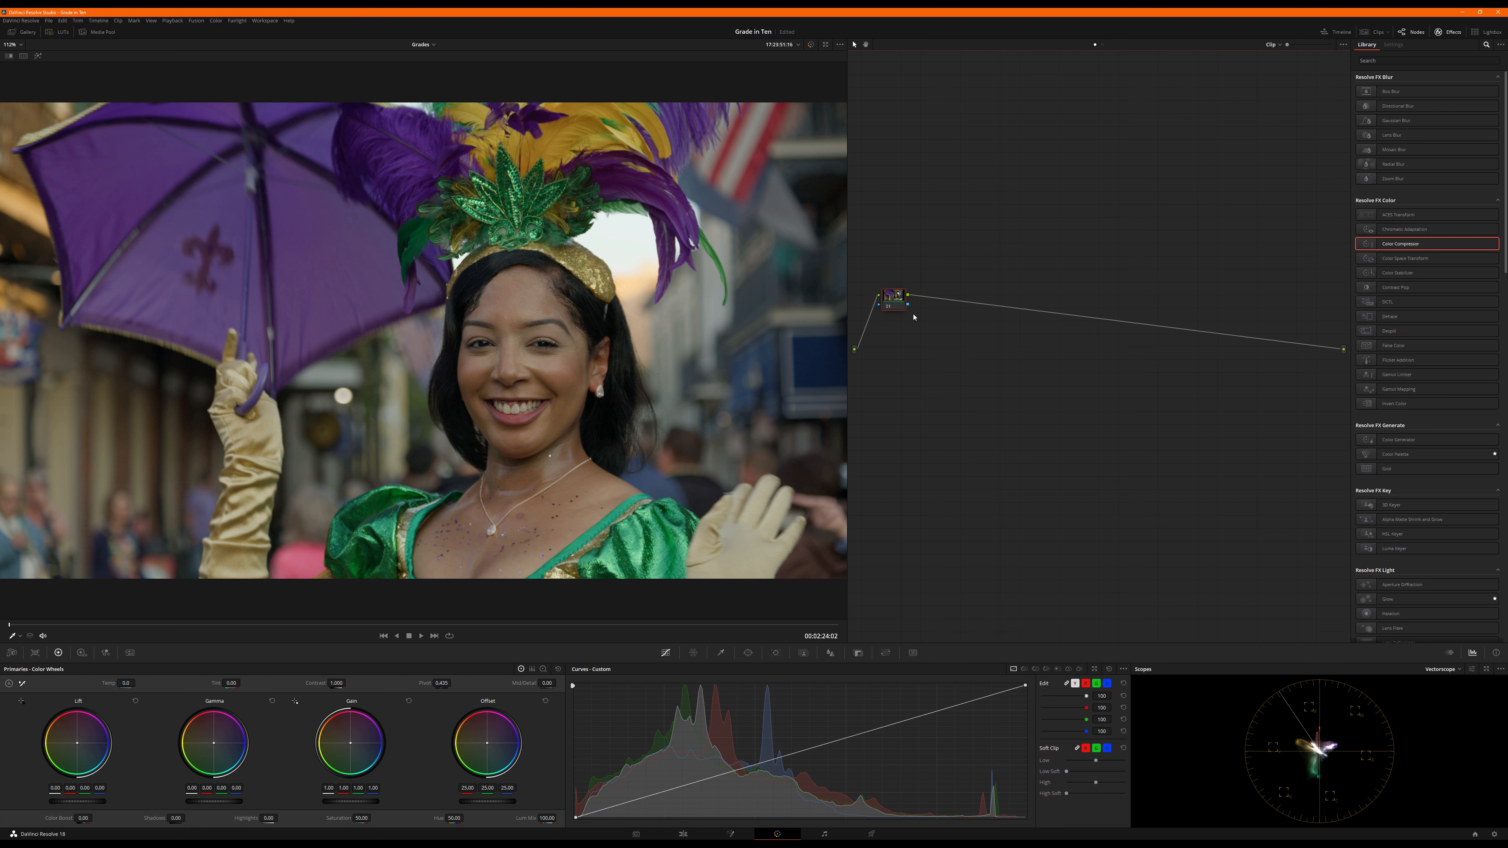
{"action": "key", "text": "shift+d"}
Step: Choose a temporal noise reduction frame count and raise the spatial luma threshold on the first node, and move it up near the graph's input
{"action": "left_click", "coordinate": [130, 653]}
{"action": "left_click", "coordinate": [54, 701]}
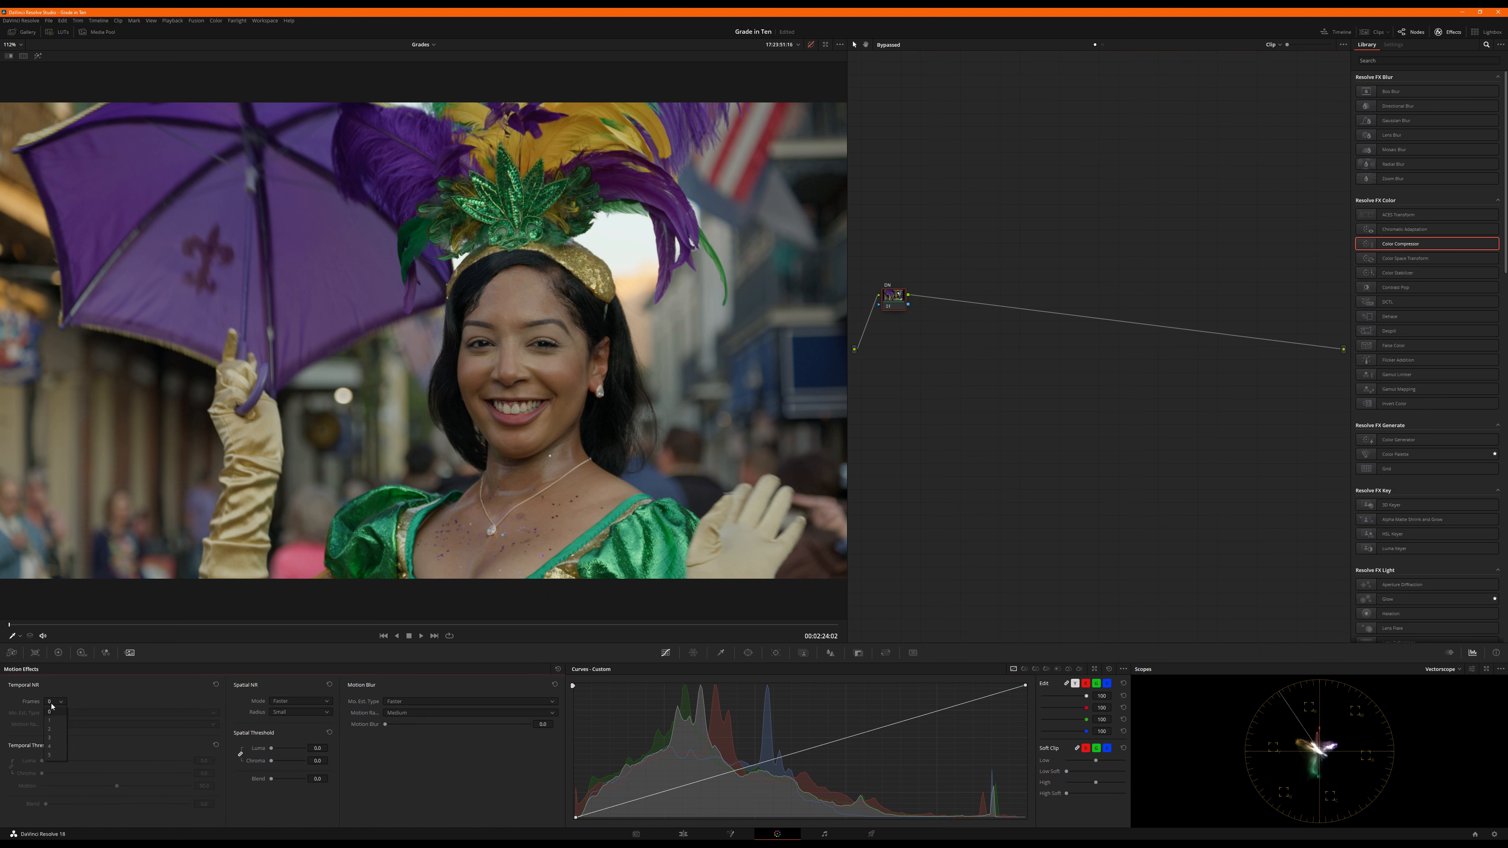
{"action": "left_click", "coordinate": [53, 721]}
{"action": "left_click_drag", "start_coordinate": [319, 748], "coordinate": [345, 748]}
{"action": "left_click_drag", "start_coordinate": [896, 304], "coordinate": [888, 281]}
Step: Add a second serial node and apply the Film Grain effect to it
{"action": "key", "text": "alt+s"}
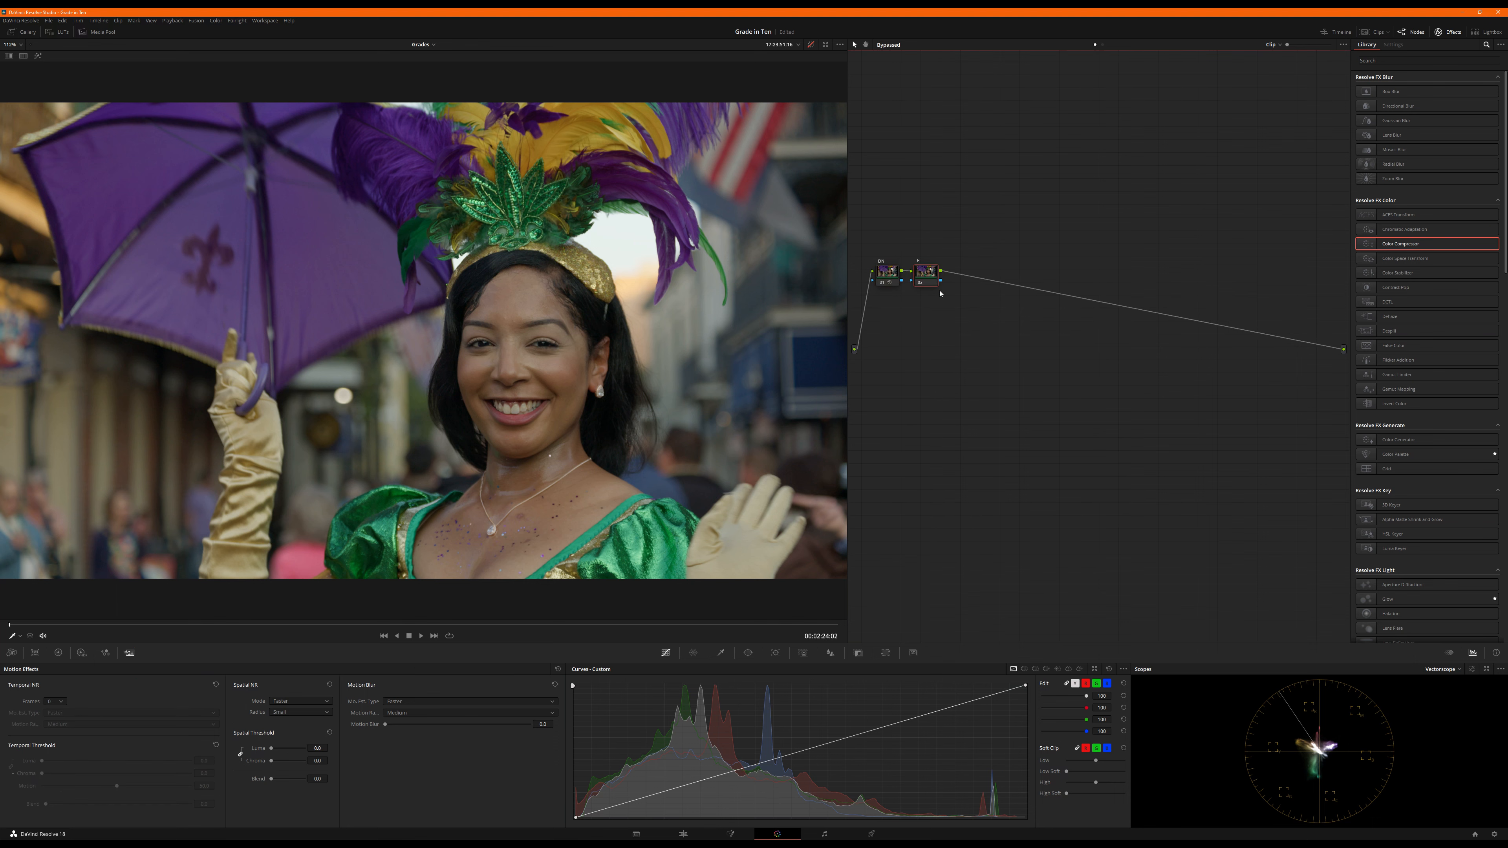
{"action": "left_click", "coordinate": [1378, 60]}
{"action": "type", "text": "gra"}
{"action": "left_click_drag", "start_coordinate": [1392, 91], "coordinate": [926, 277]}
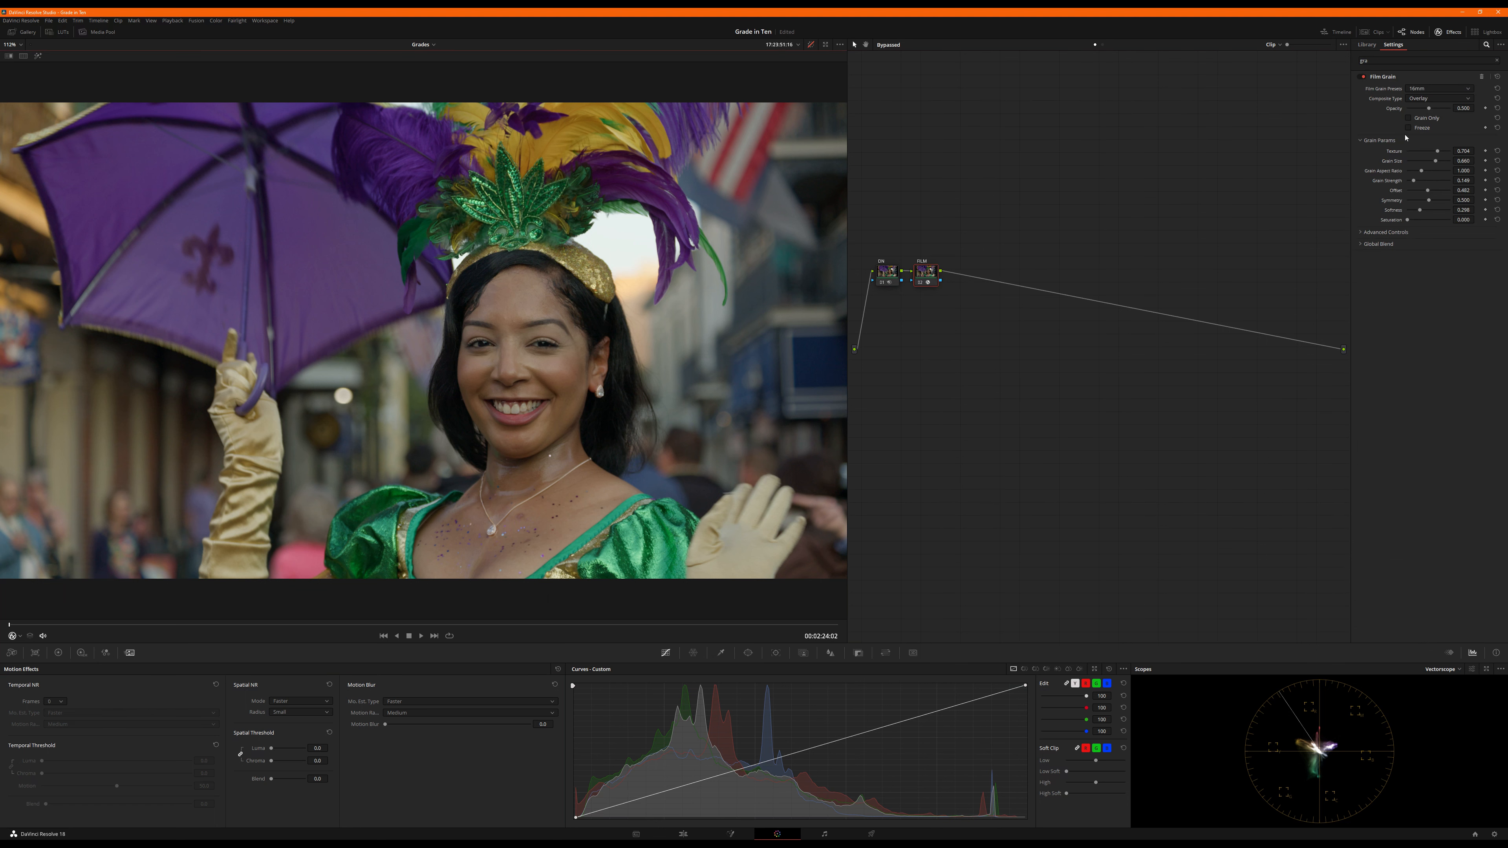
Step: Choose a film grain preset and set the grain's opacity to 0.65
{"action": "left_click", "coordinate": [1430, 89]}
{"action": "left_click", "coordinate": [1429, 163]}
{"action": "left_click", "coordinate": [1460, 108]}
{"action": "key", "text": "BackSpace"}
{"action": "type", "text": "0.65"}
{"action": "key", "text": "Return"}
Step: Add a serial node labelled Exp after the film grain node, and show the primaries color wheels and the Parade scope
{"action": "left_click", "coordinate": [929, 274]}
{"action": "key", "text": "alt+s"}
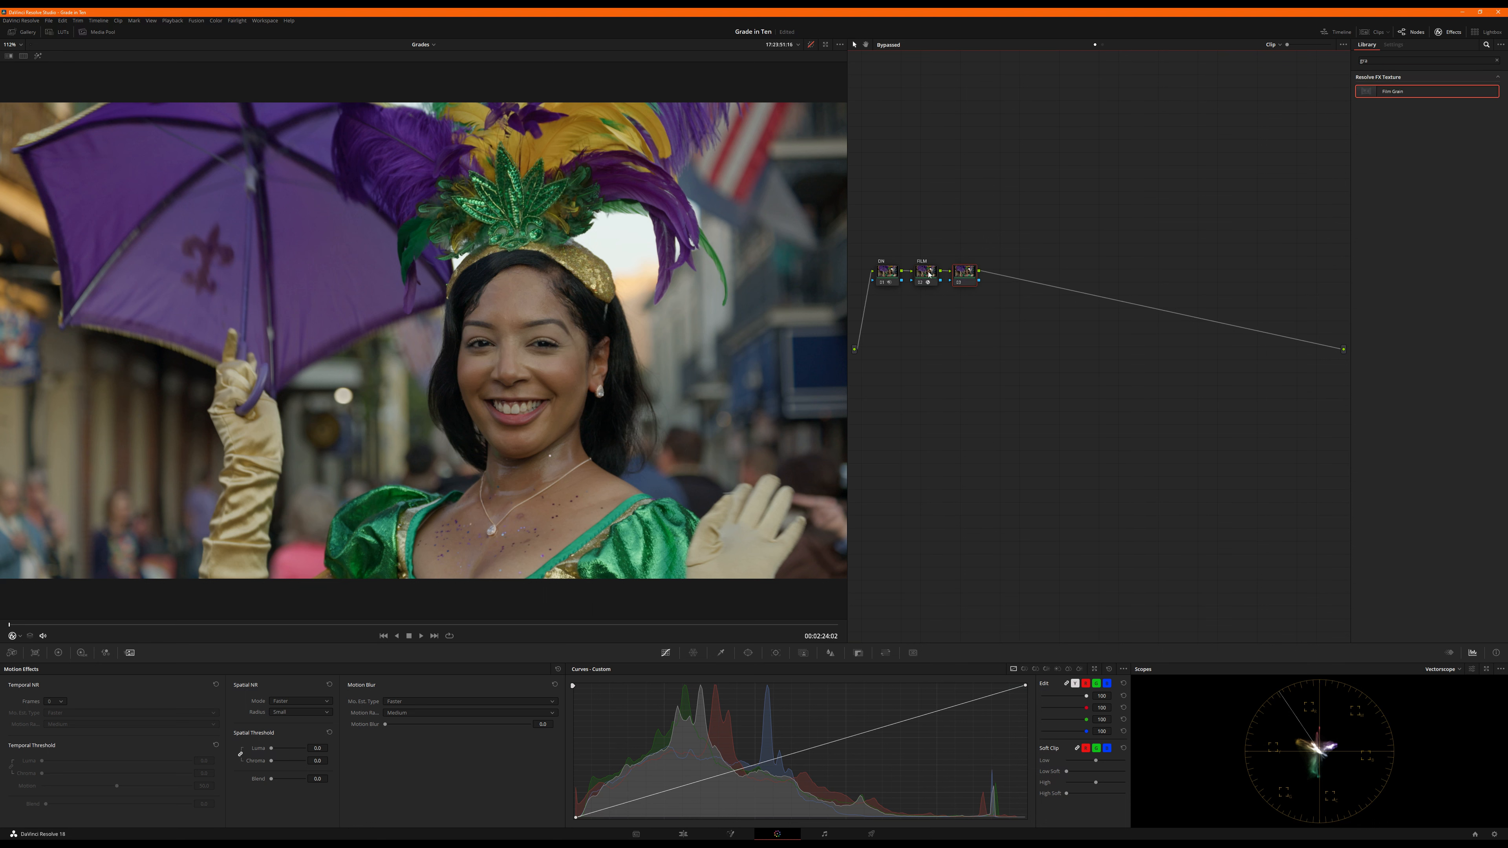
{"action": "right_click", "coordinate": [963, 277]}
{"action": "left_click", "coordinate": [967, 293]}
{"action": "left_click", "coordinate": [58, 652]}
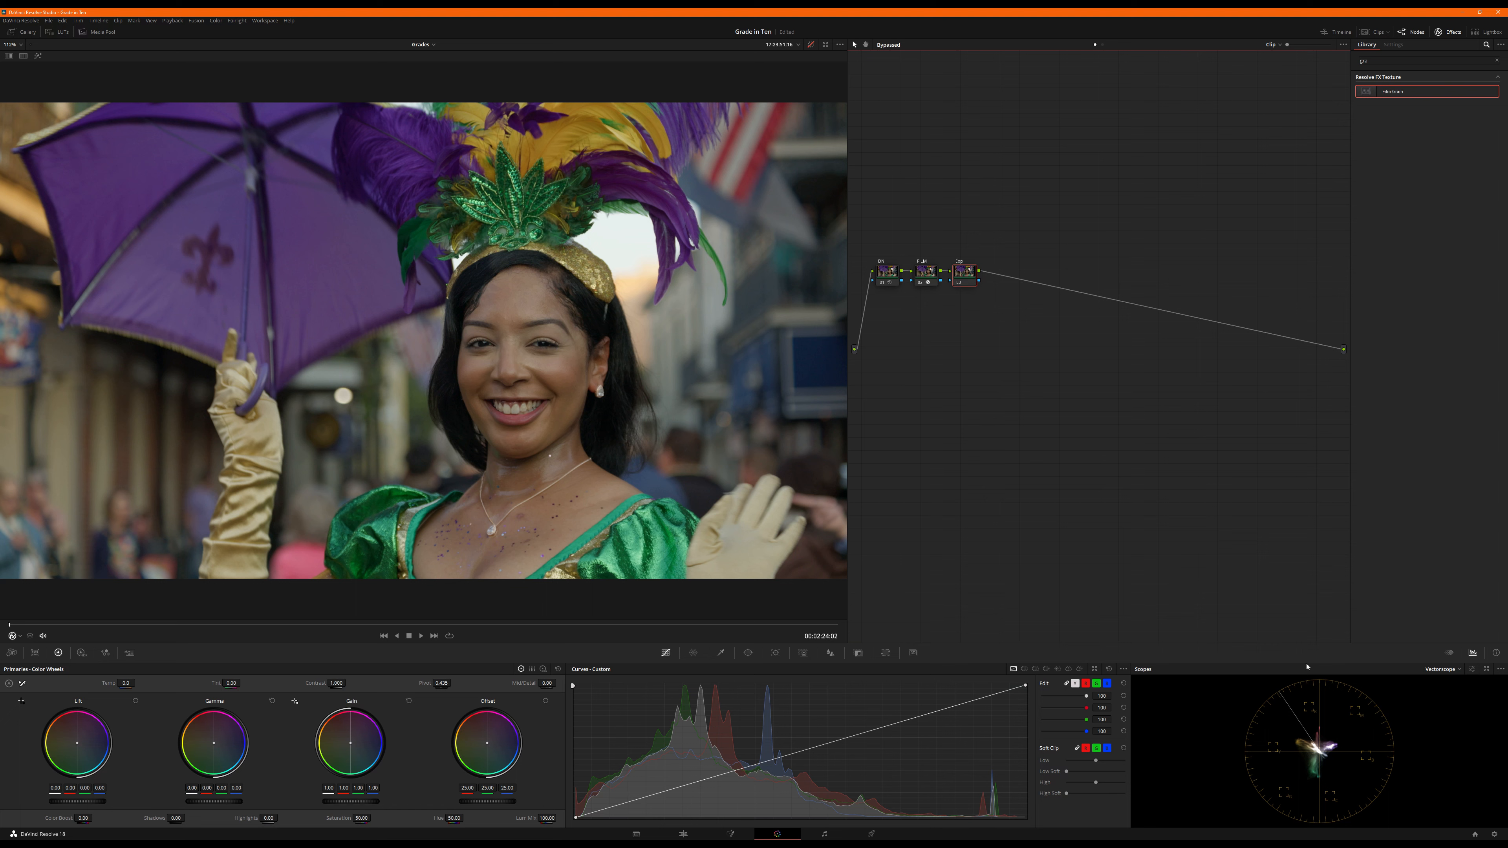
{"action": "left_click", "coordinate": [1441, 669]}
{"action": "left_click", "coordinate": [1441, 684]}
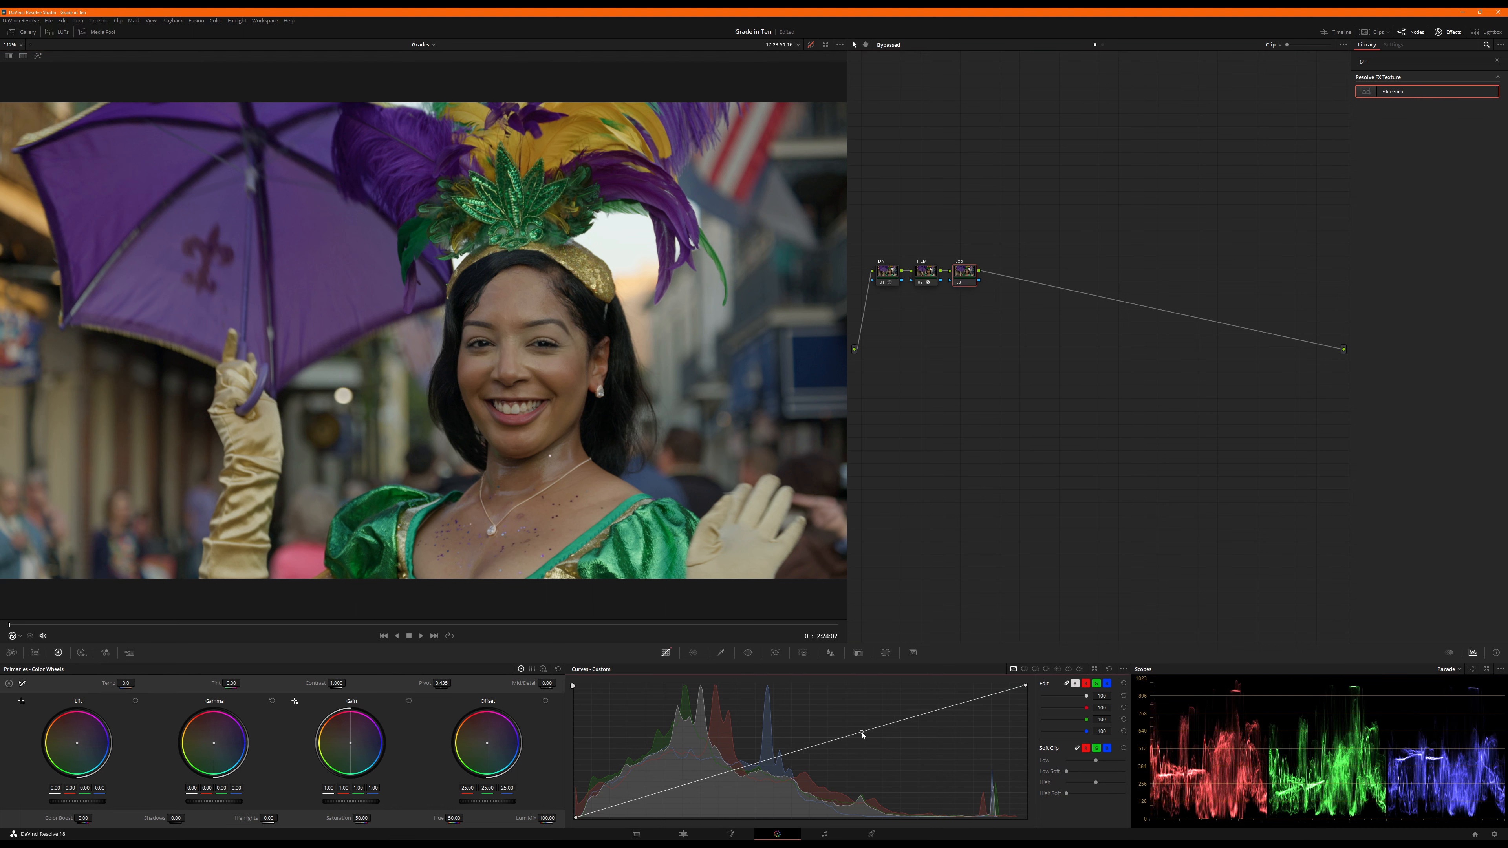
Step: Brighten the midtones on the Exp node with a custom curve anchored in the shadows, and compare the image with the node off and on
{"action": "left_click_drag", "start_coordinate": [862, 734], "coordinate": [860, 721]}
{"action": "right_click", "coordinate": [861, 719]}
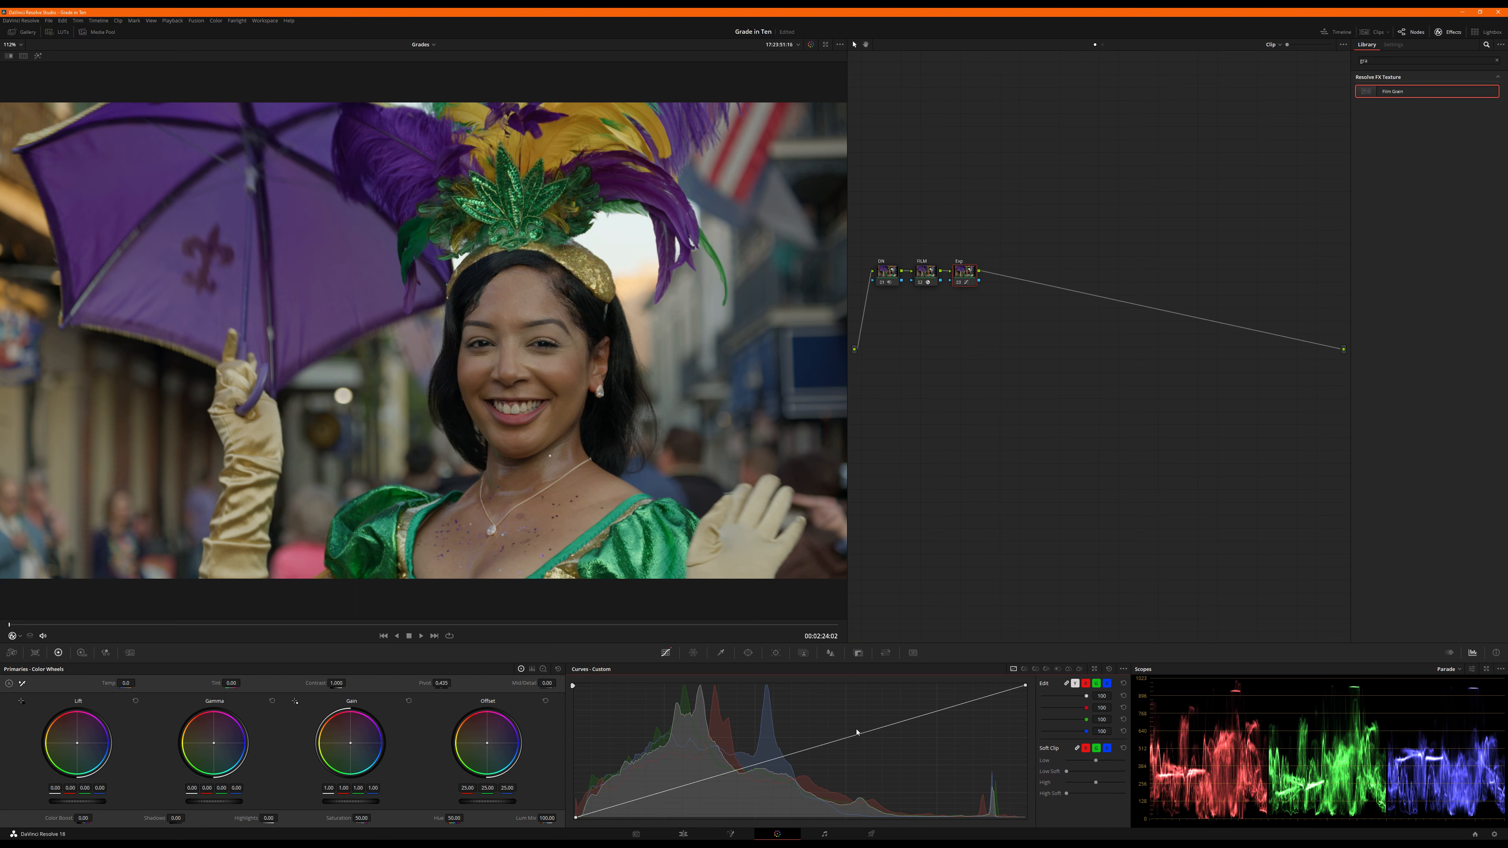
{"action": "left_click", "coordinate": [858, 734]}
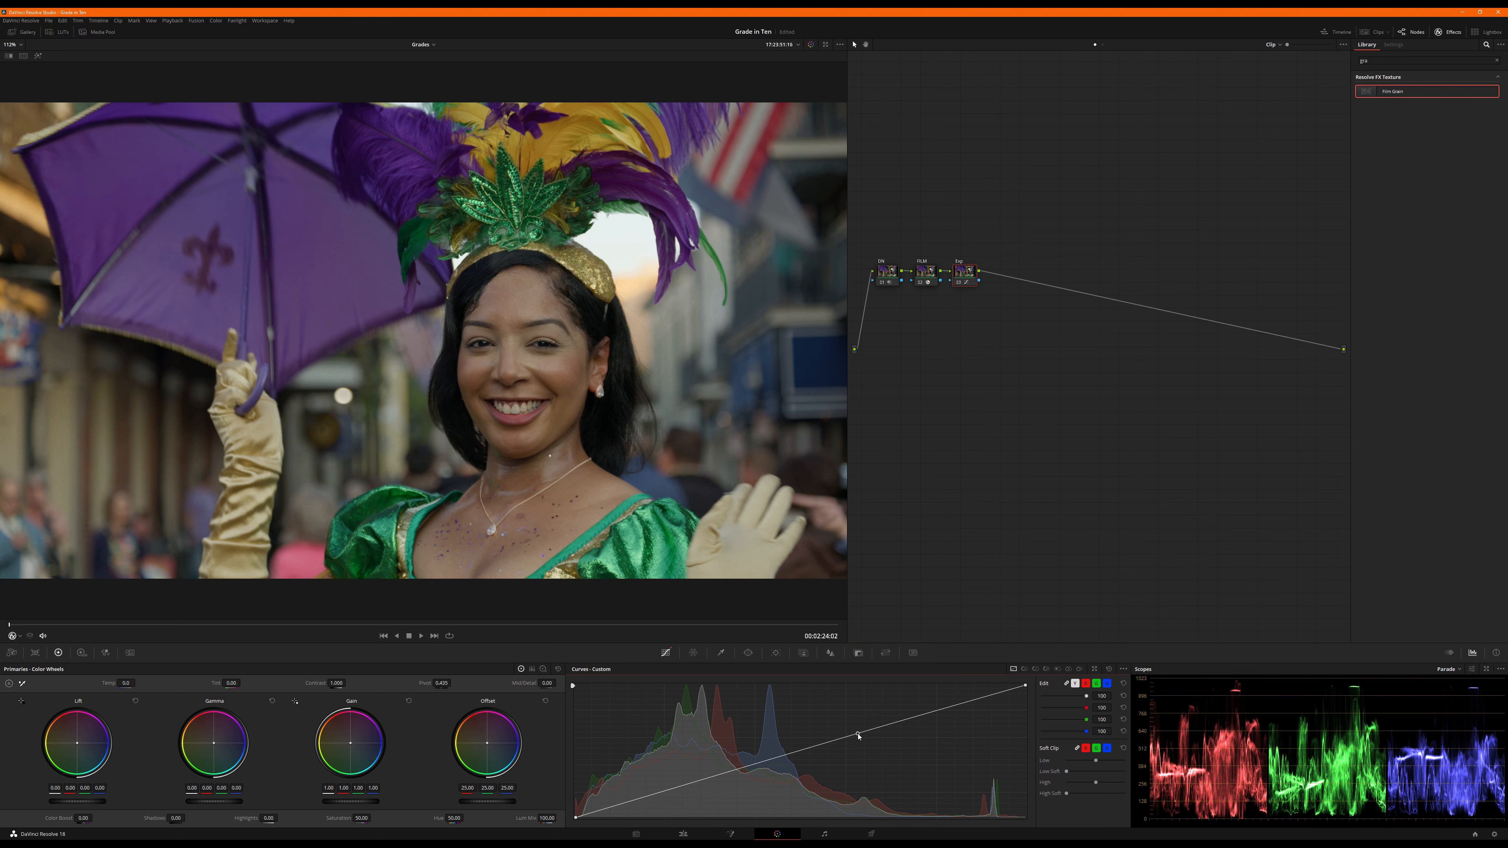
{"action": "left_click_drag", "start_coordinate": [859, 737], "coordinate": [858, 729]}
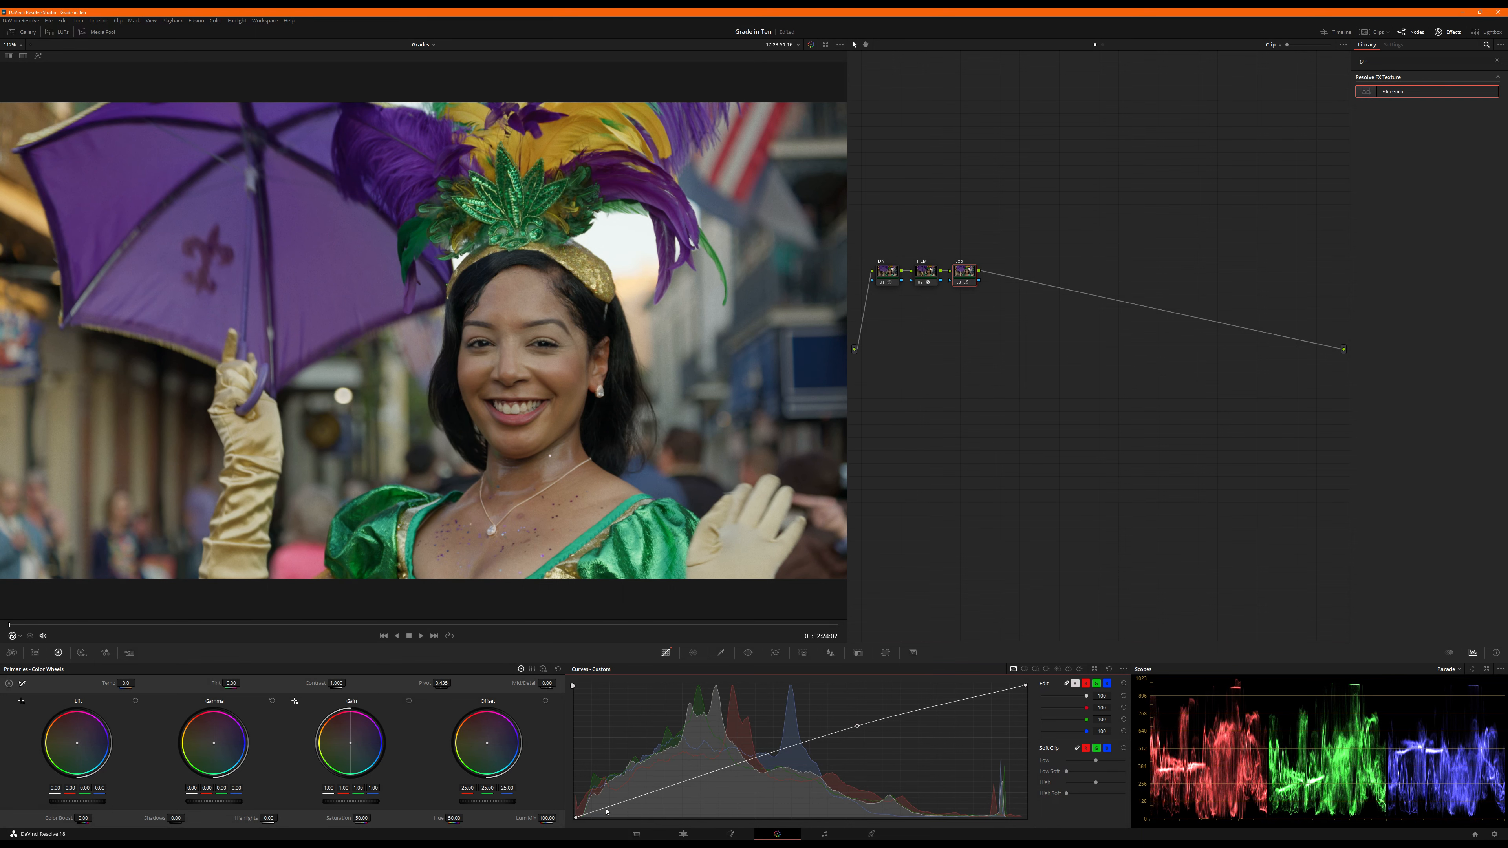
{"action": "left_click_drag", "start_coordinate": [606, 811], "coordinate": [609, 812]}
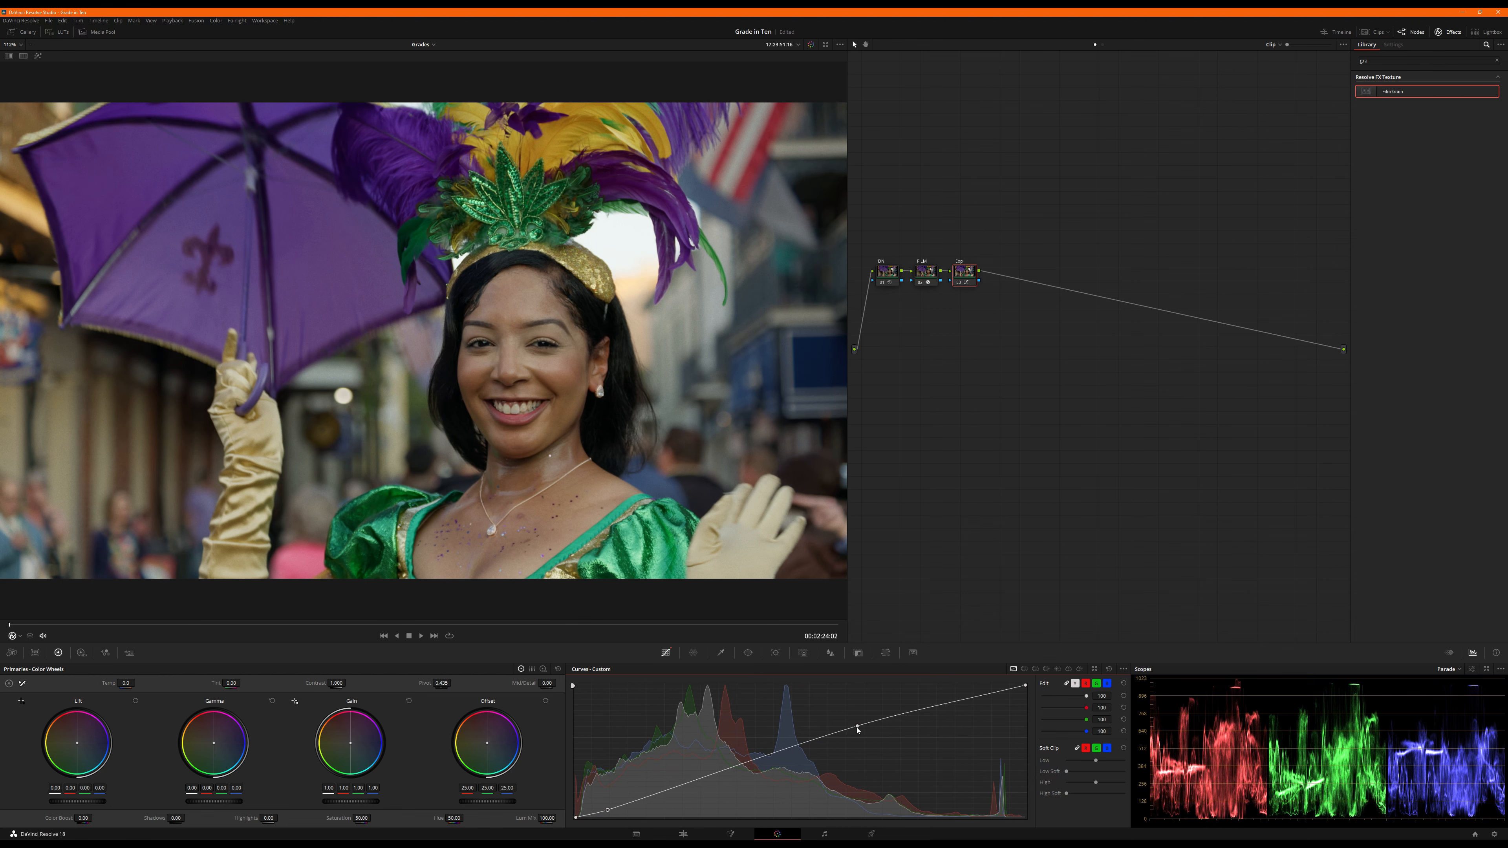
{"action": "left_click_drag", "start_coordinate": [858, 729], "coordinate": [855, 724]}
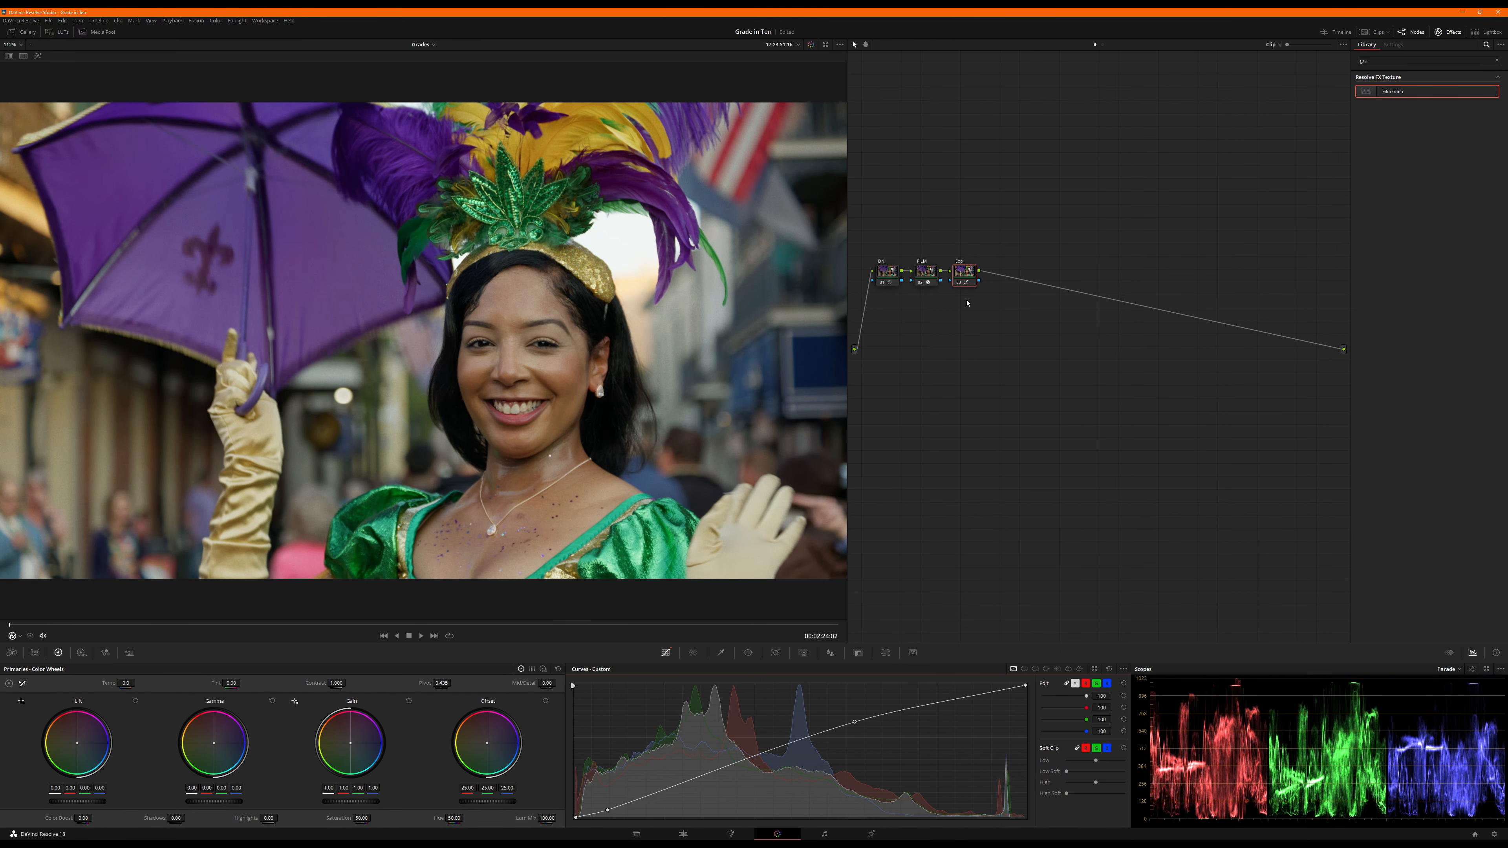
{"action": "key", "text": "ctrl+d"}
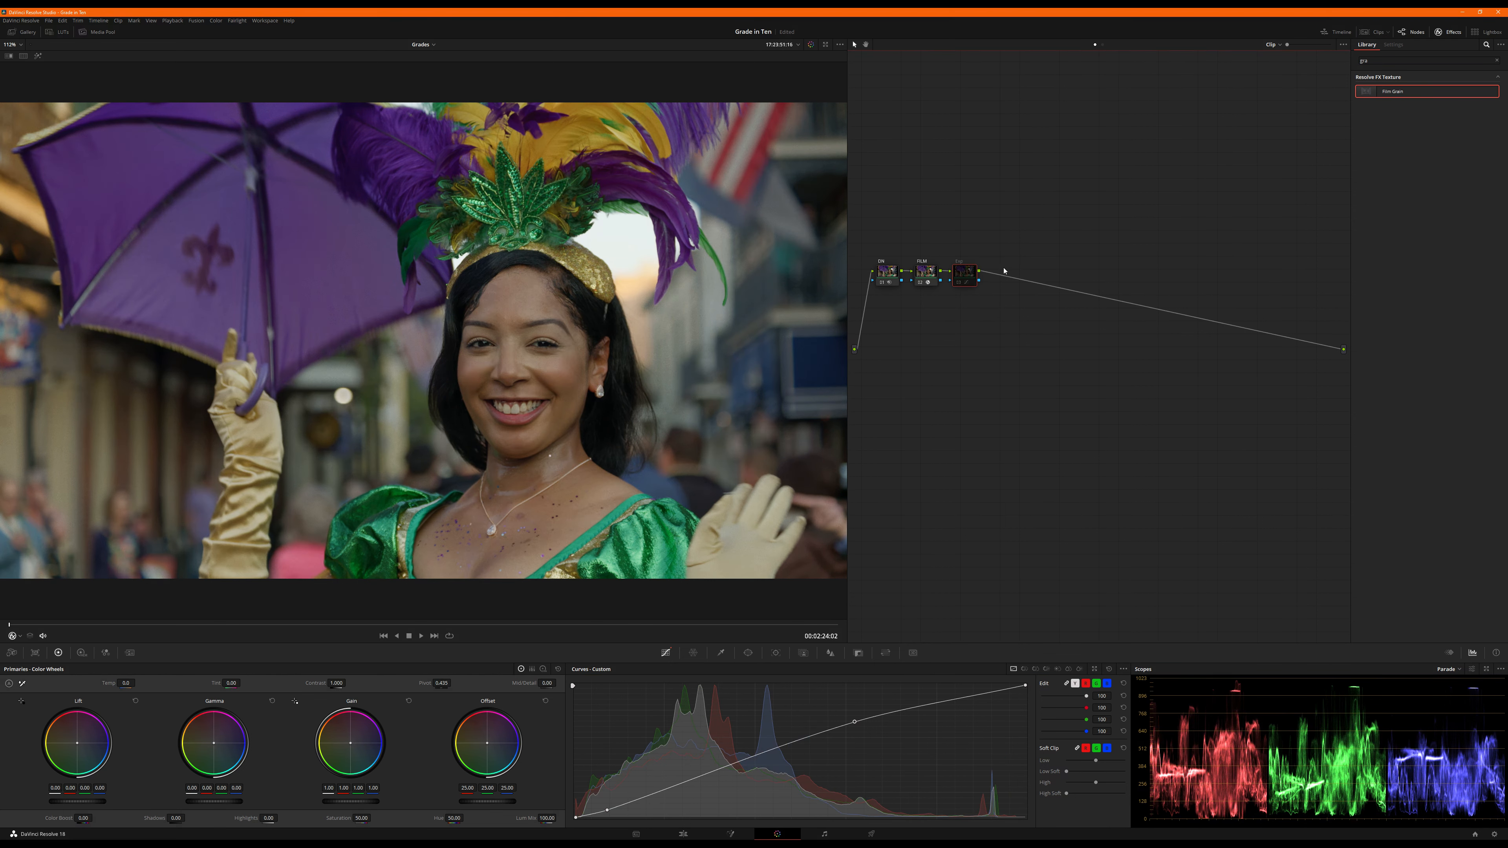
{"action": "key", "text": "ctrl+d"}
{"action": "key", "text": "ctrl+d"}
{"action": "key", "text": "ctrl+d"}
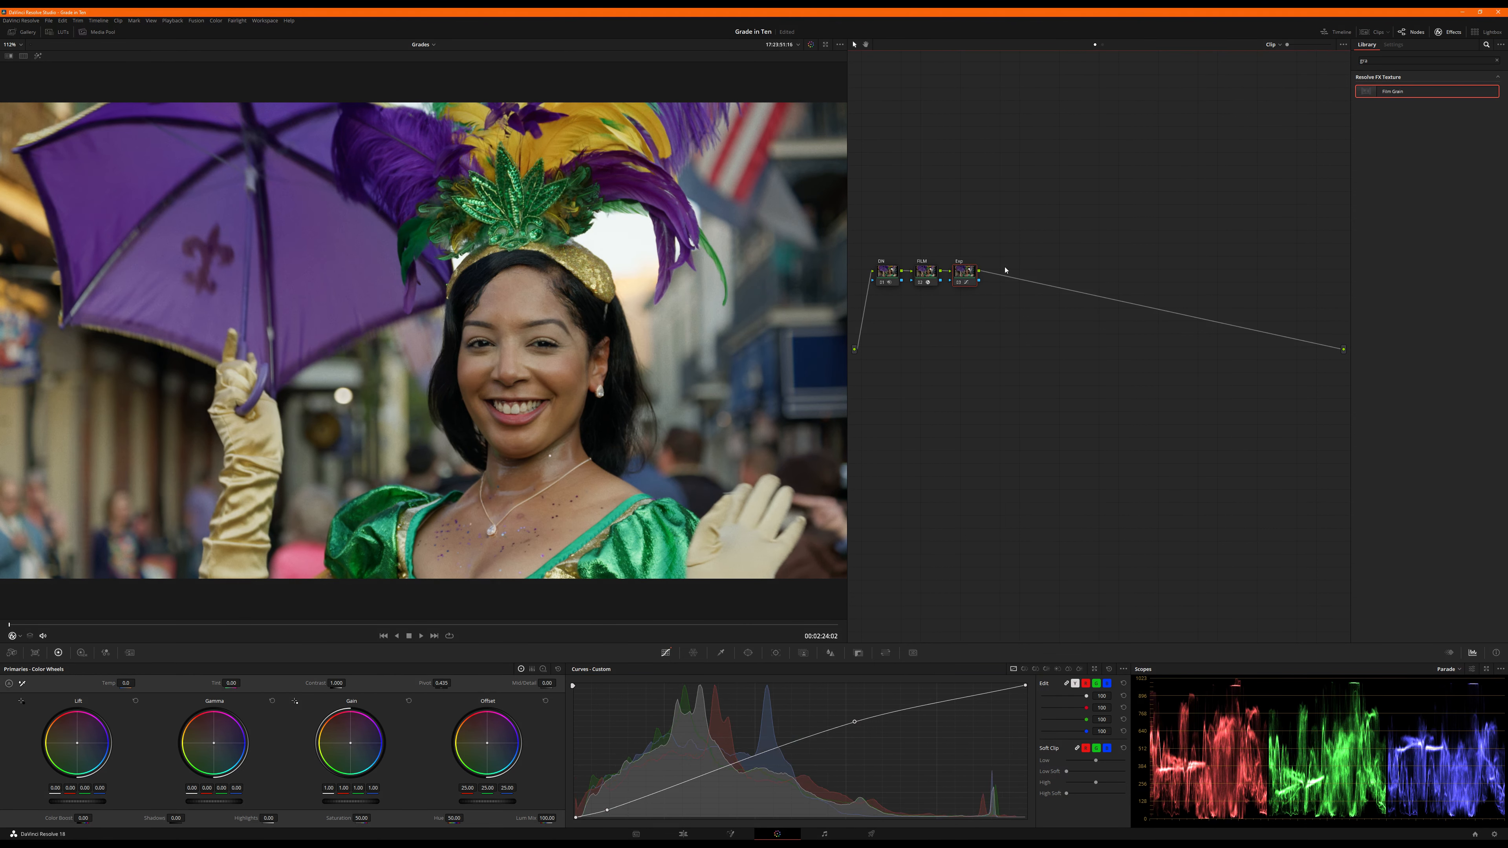
Step: Add two more serial nodes after Exp and label the last one Adj
{"action": "key", "text": "alt+s"}
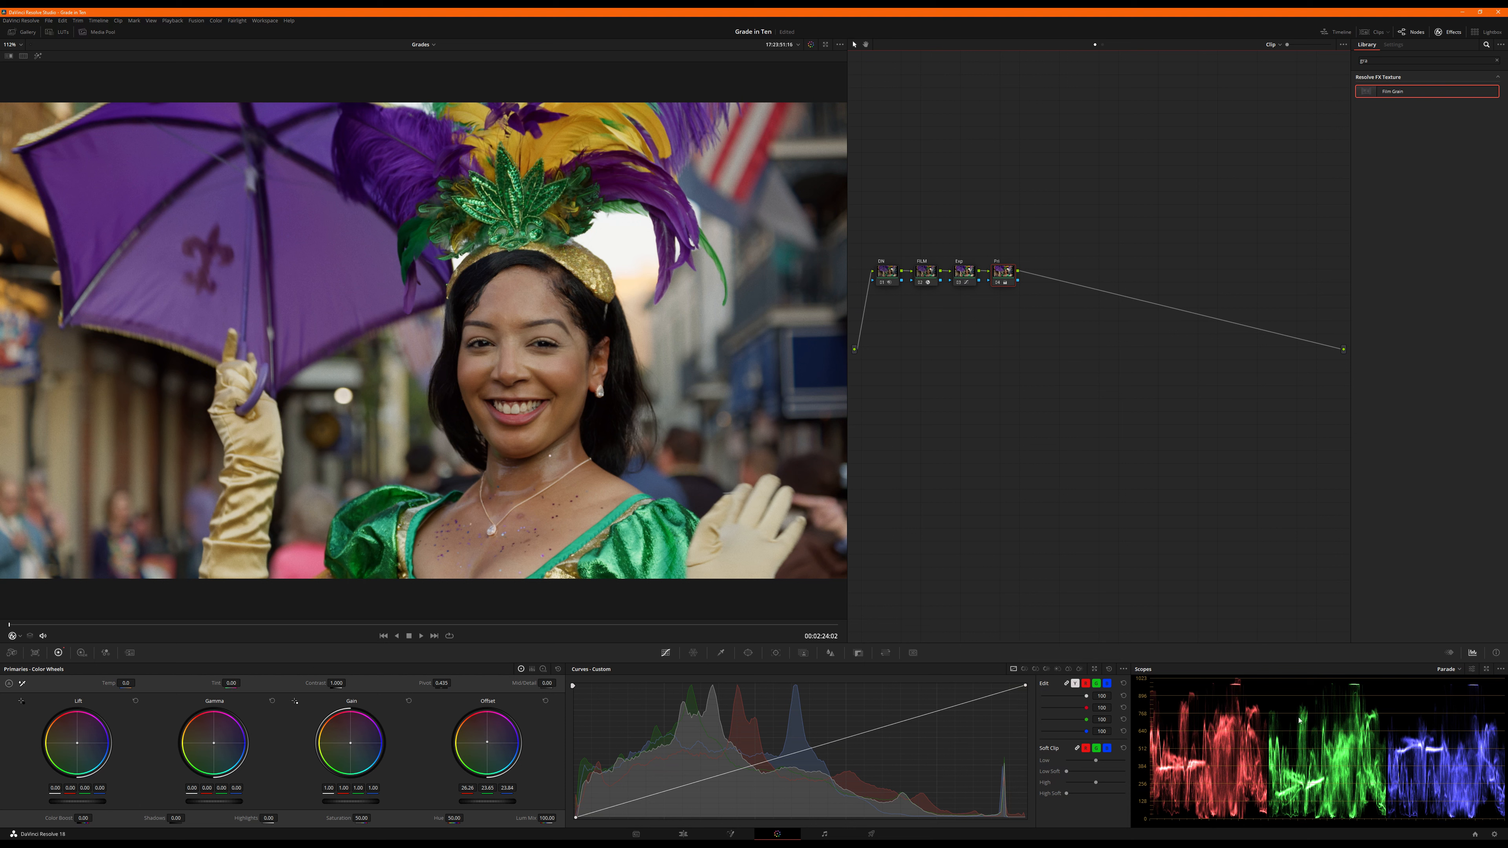
{"action": "key", "text": "alt+s"}
{"action": "right_click", "coordinate": [1043, 274]}
{"action": "left_click", "coordinate": [1052, 287]}
Step: Edit the red and green custom curves separately on the Adj node, slightly lowering the green curve's midtones
{"action": "left_click", "coordinate": [1086, 684]}
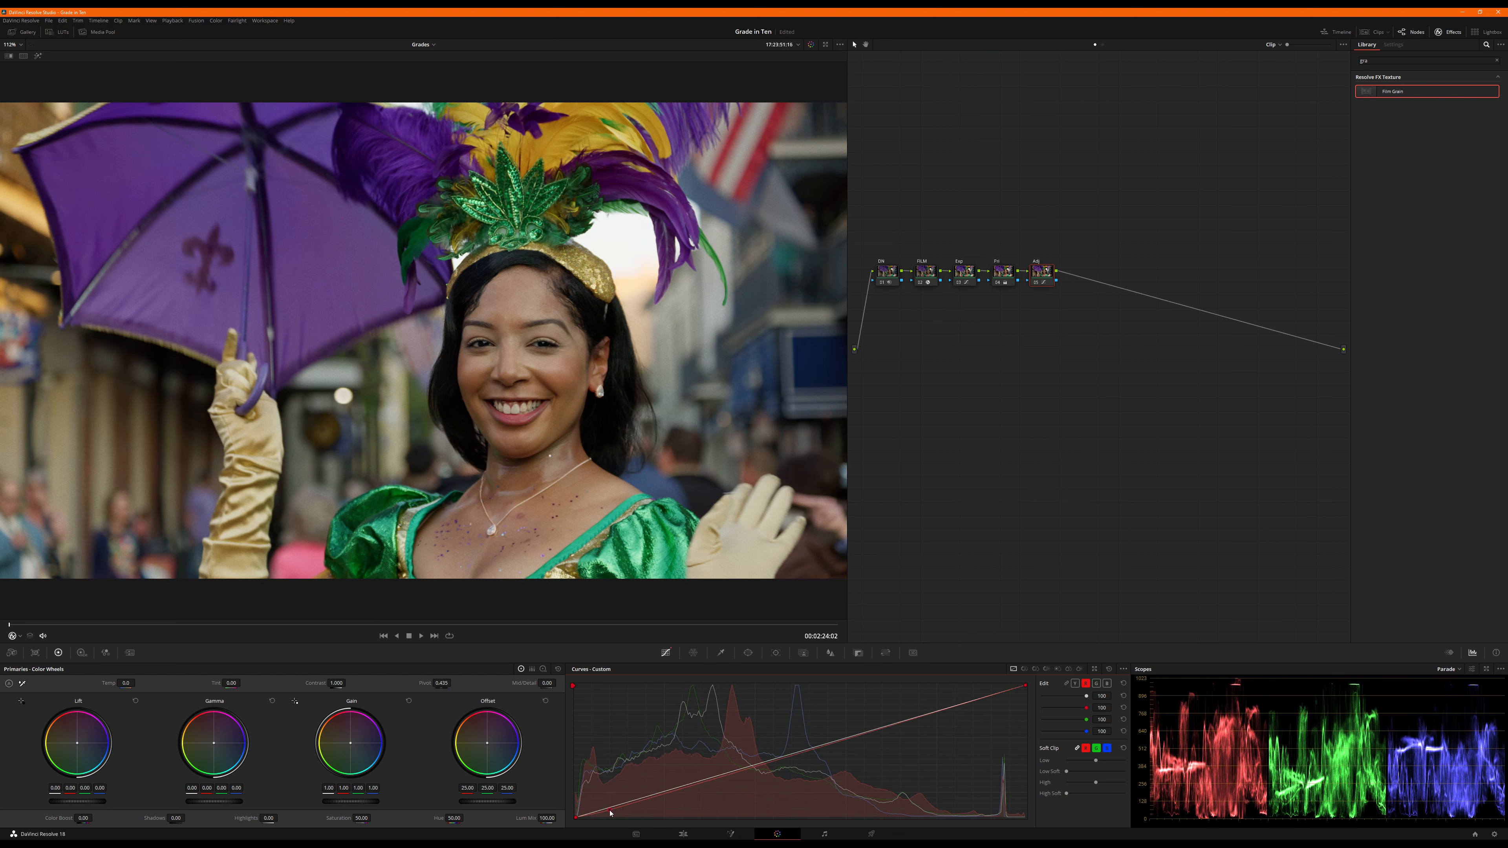
{"action": "left_click", "coordinate": [1096, 683]}
{"action": "left_click", "coordinate": [806, 751]}
{"action": "left_click_drag", "start_coordinate": [807, 752], "coordinate": [806, 754]}
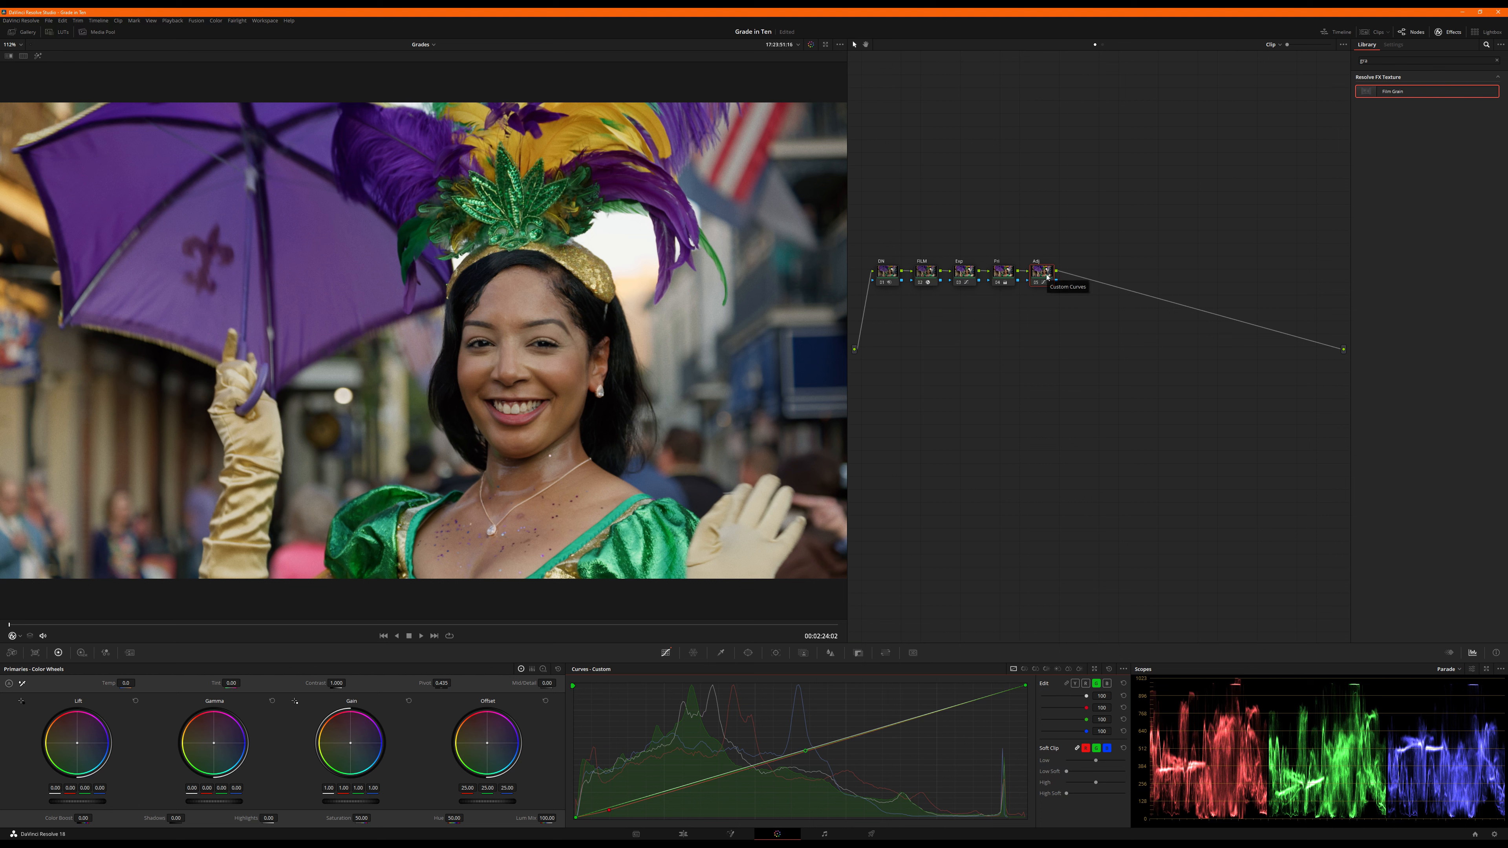
Step: Add a serial node after Adj, stack three layer nodes with it, and spread the stacked nodes apart
{"action": "key", "text": "alt+s"}
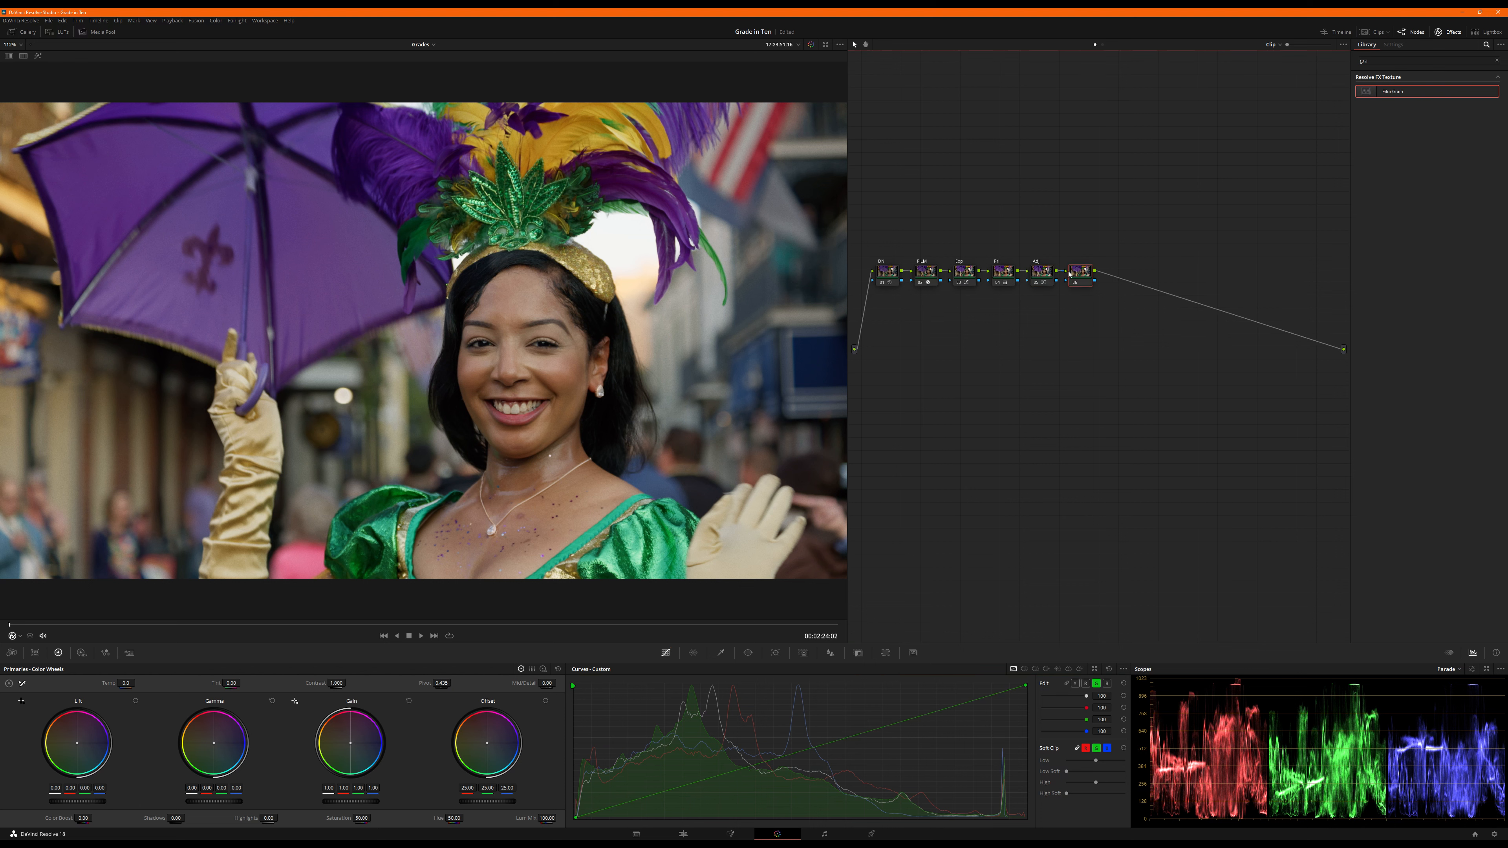
{"action": "key", "text": "alt+l"}
{"action": "key", "text": "alt+l"}
{"action": "key", "text": "alt+l"}
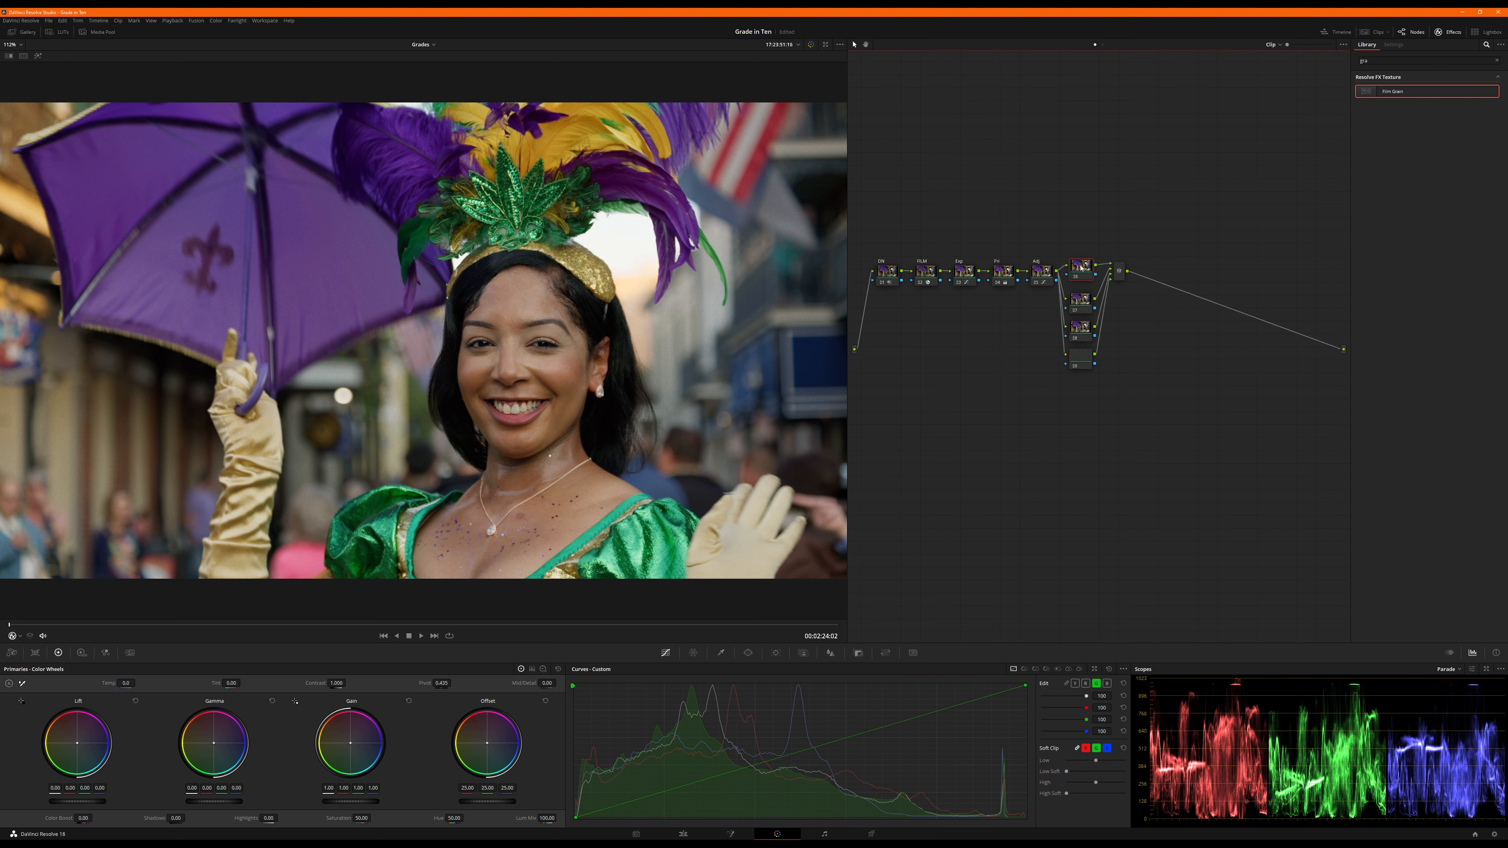
{"action": "mouse_move", "coordinate": [1111, 267]}
{"action": "left_mouse_down"}
{"action": "mouse_move", "coordinate": [1132, 289]}
{"action": "mouse_move", "coordinate": [1083, 294]}
{"action": "mouse_move", "coordinate": [1089, 283]}
{"action": "left_mouse_up"}
{"action": "left_click_drag", "start_coordinate": [1086, 360], "coordinate": [1087, 337]}
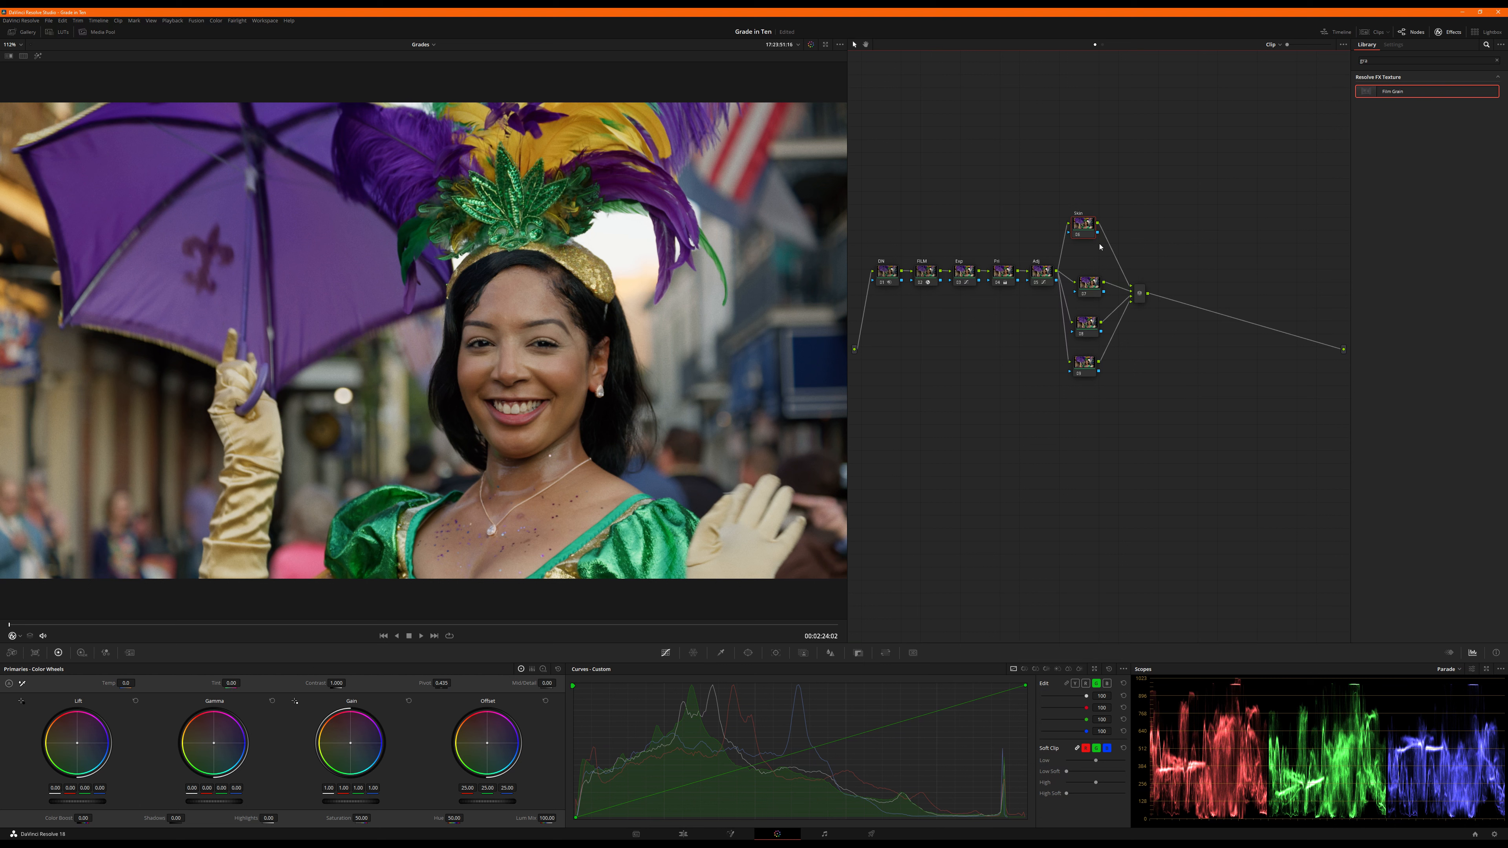
Step: Isolate the woman's skin on the top layer node with 3D qualifier strokes across her face, and raise the matte's clean black value
{"action": "left_click", "coordinate": [722, 652]}
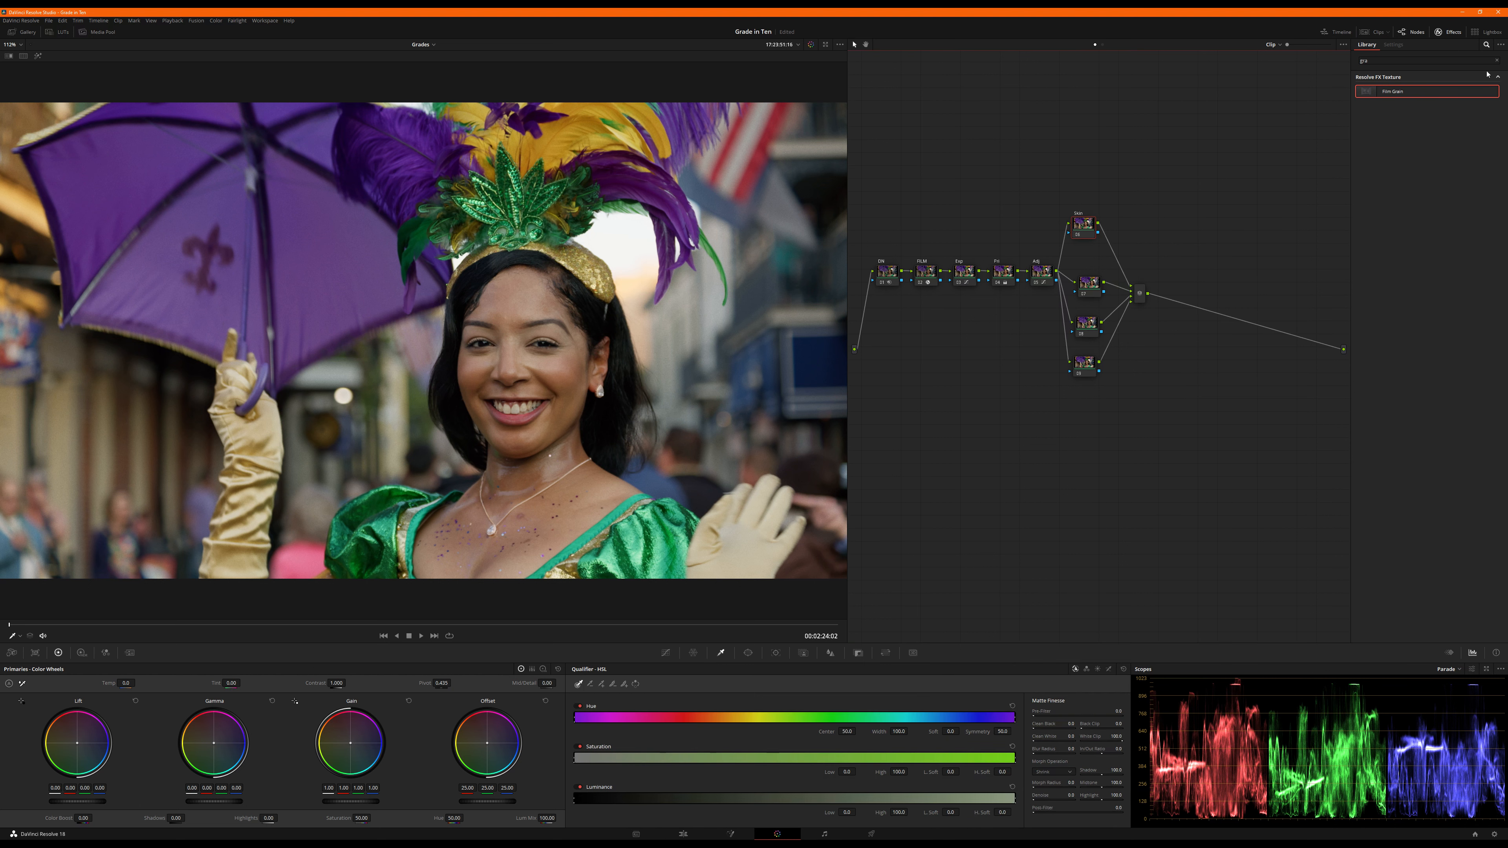
{"action": "left_click", "coordinate": [1496, 62]}
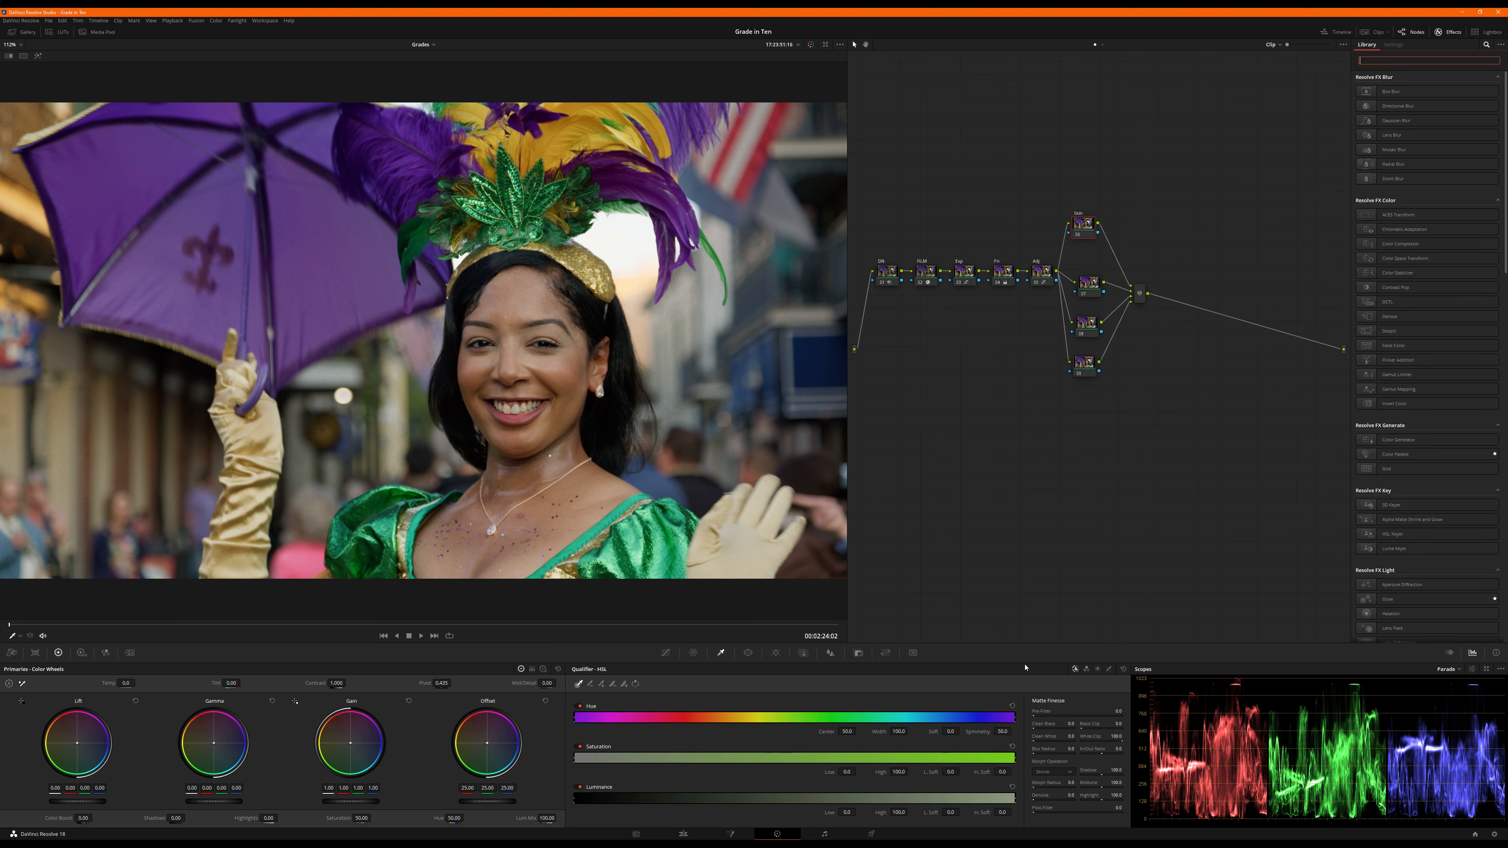
{"action": "left_click", "coordinate": [1109, 670]}
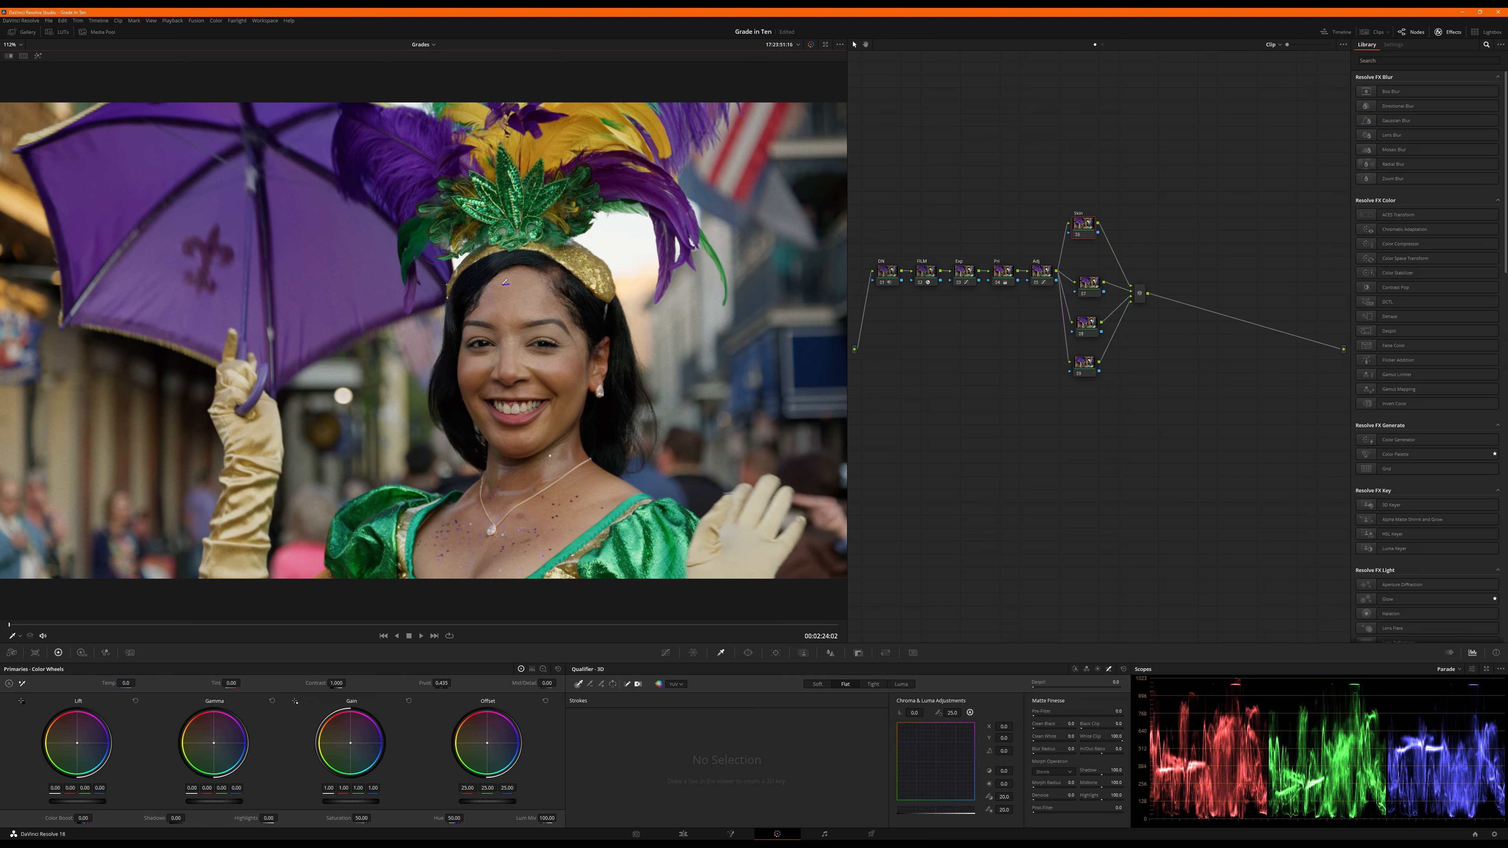
{"action": "mouse_move", "coordinate": [506, 281]}
{"action": "left_mouse_down"}
{"action": "mouse_move", "coordinate": [488, 301]}
{"action": "mouse_move", "coordinate": [501, 330]}
{"action": "mouse_move", "coordinate": [571, 367]}
{"action": "mouse_move", "coordinate": [566, 410]}
{"action": "left_mouse_up"}
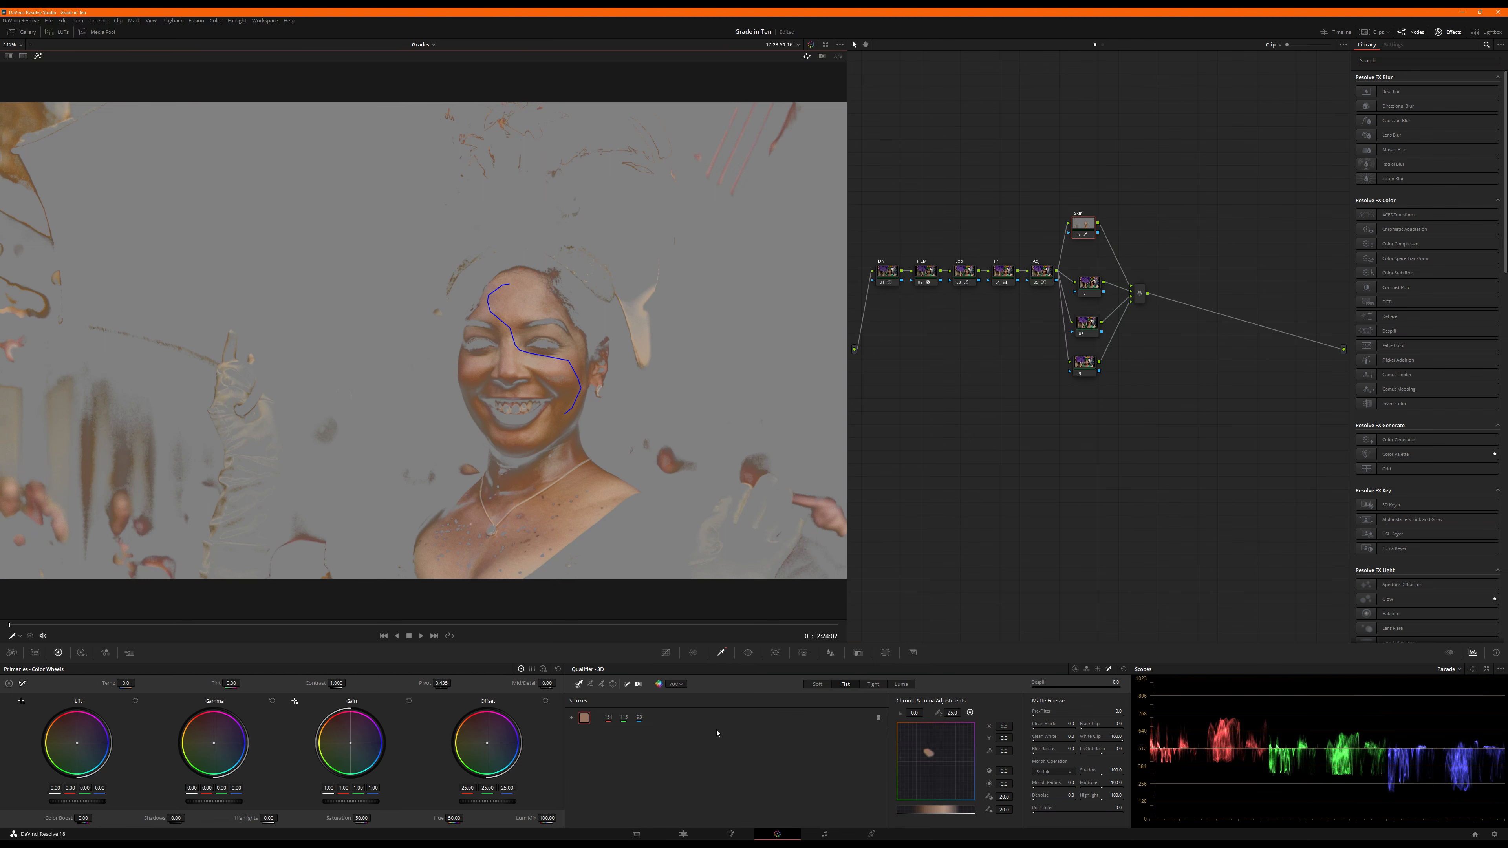
{"action": "mouse_move", "coordinate": [530, 289]}
{"action": "left_mouse_down"}
{"action": "mouse_move", "coordinate": [508, 336]}
{"action": "mouse_move", "coordinate": [522, 358]}
{"action": "mouse_move", "coordinate": [565, 366]}
{"action": "mouse_move", "coordinate": [509, 328]}
{"action": "mouse_move", "coordinate": [516, 275]}
{"action": "mouse_move", "coordinate": [532, 284]}
{"action": "left_mouse_up"}
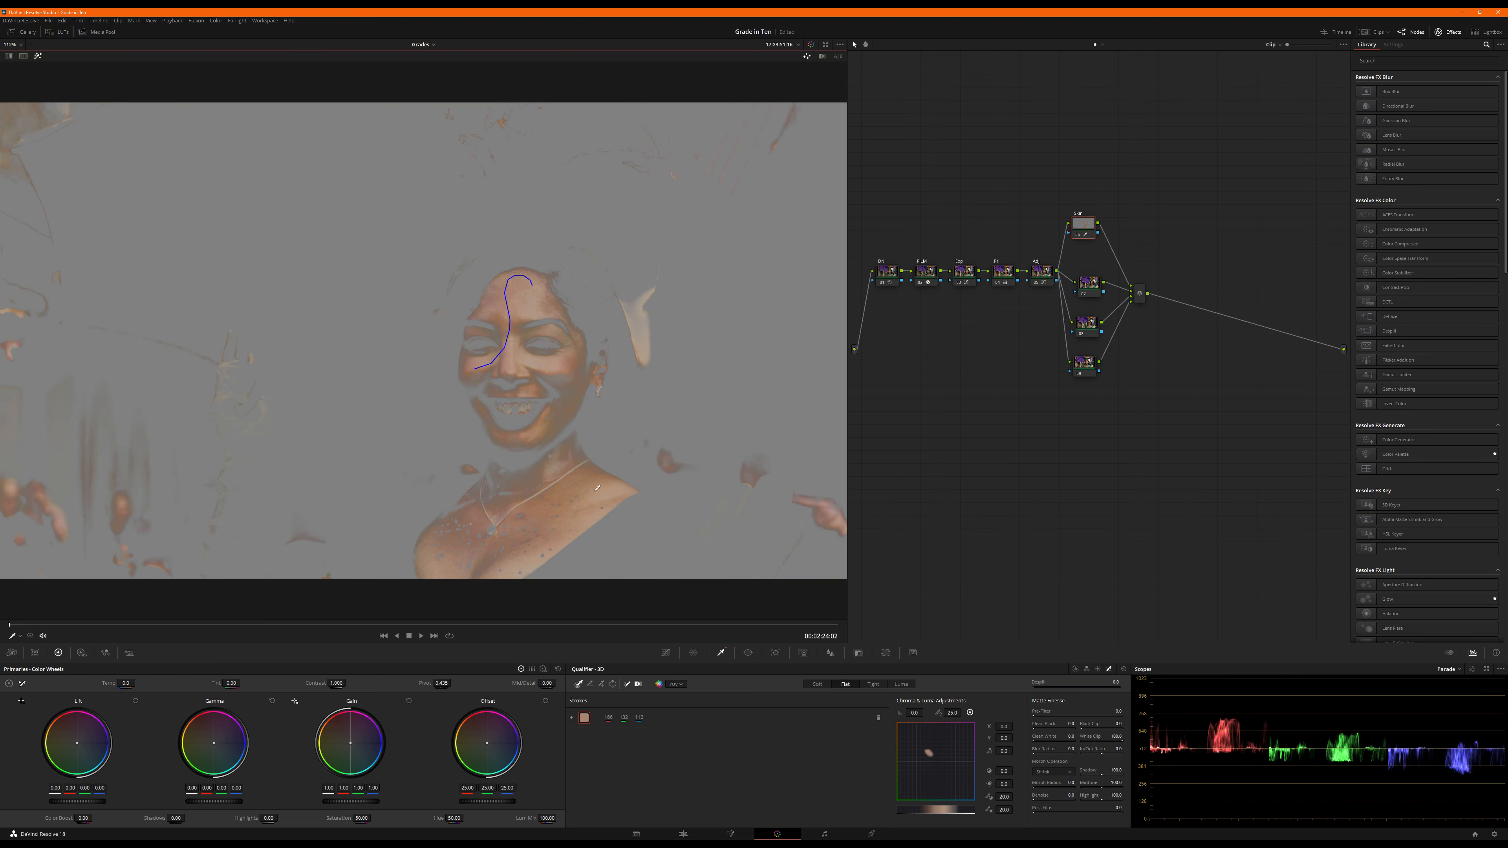
{"action": "mouse_move", "coordinate": [598, 484]}
{"action": "left_mouse_down"}
{"action": "mouse_move", "coordinate": [571, 470]}
{"action": "mouse_move", "coordinate": [557, 430]}
{"action": "mouse_move", "coordinate": [565, 392]}
{"action": "left_mouse_up"}
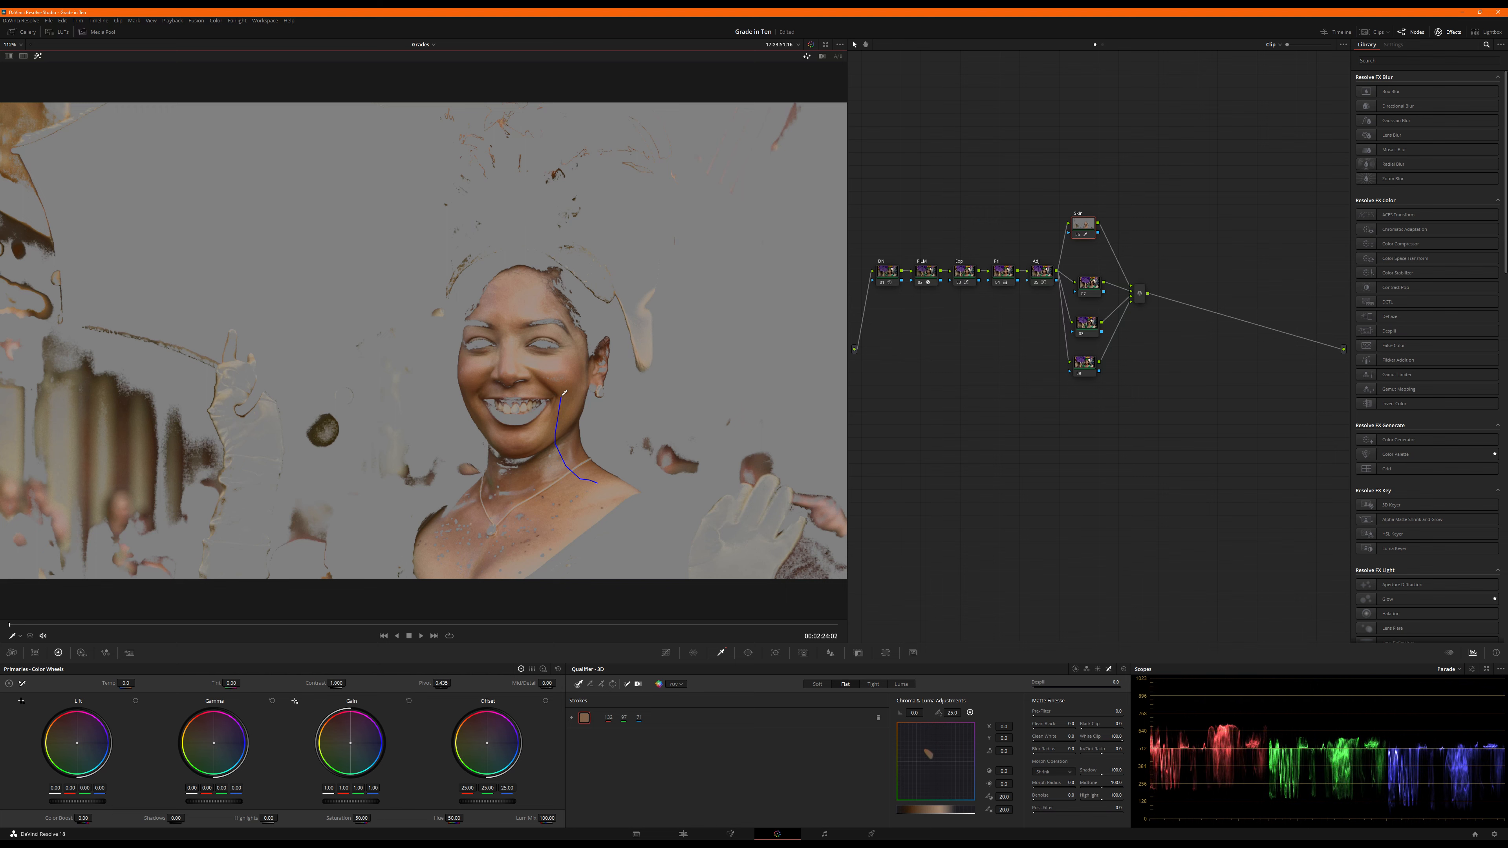
{"action": "mouse_move", "coordinate": [524, 291]}
{"action": "left_mouse_down"}
{"action": "mouse_move", "coordinate": [548, 311]}
{"action": "mouse_move", "coordinate": [516, 326]}
{"action": "mouse_move", "coordinate": [519, 346]}
{"action": "mouse_move", "coordinate": [567, 377]}
{"action": "mouse_move", "coordinate": [569, 412]}
{"action": "left_mouse_up"}
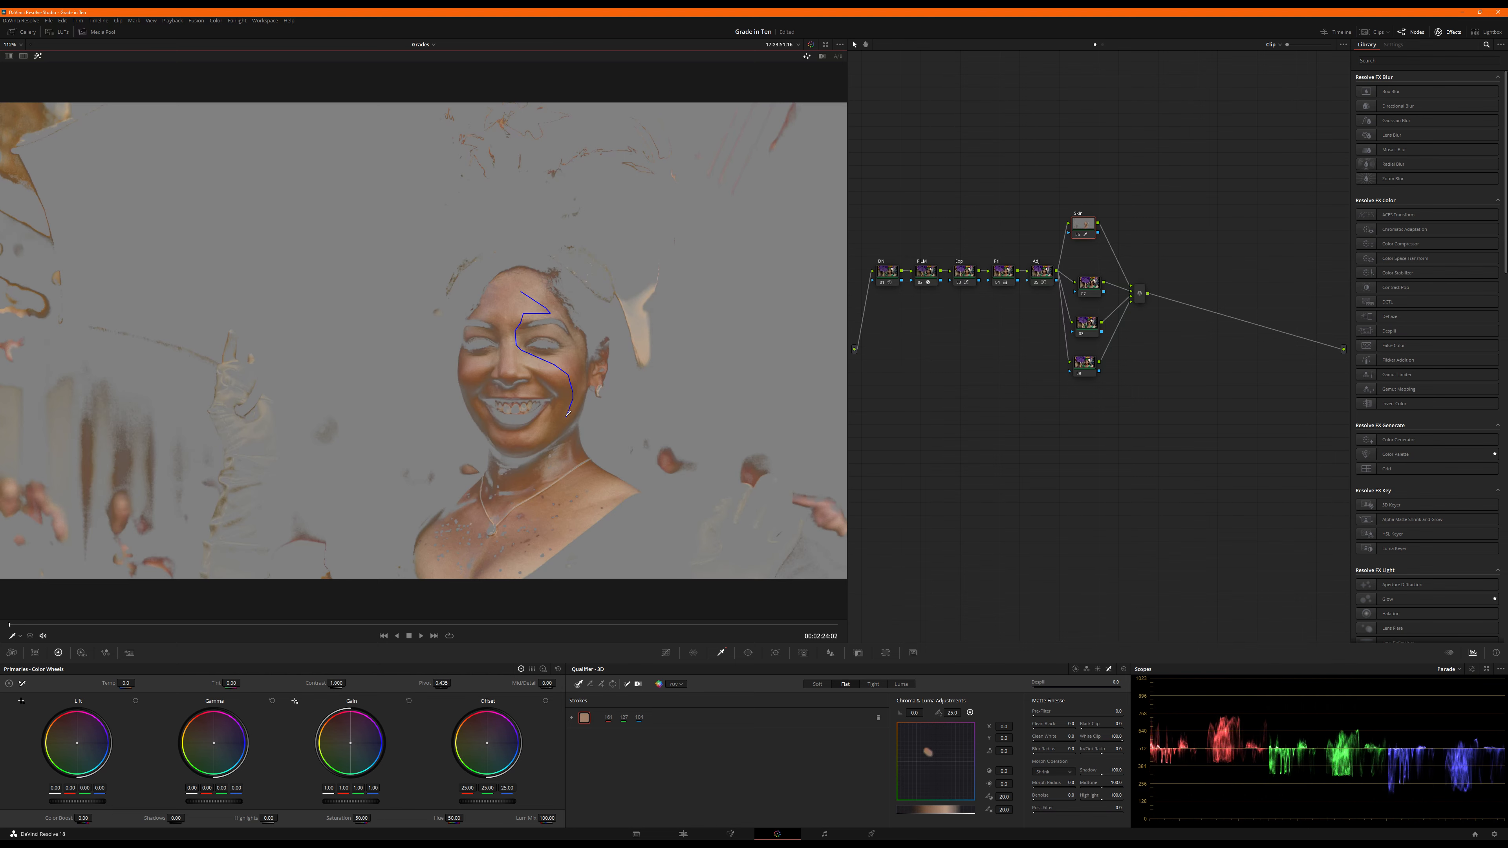
{"action": "mouse_move", "coordinate": [502, 295]}
{"action": "left_mouse_down"}
{"action": "mouse_move", "coordinate": [502, 364]}
{"action": "mouse_move", "coordinate": [472, 374]}
{"action": "mouse_move", "coordinate": [478, 403]}
{"action": "left_mouse_up"}
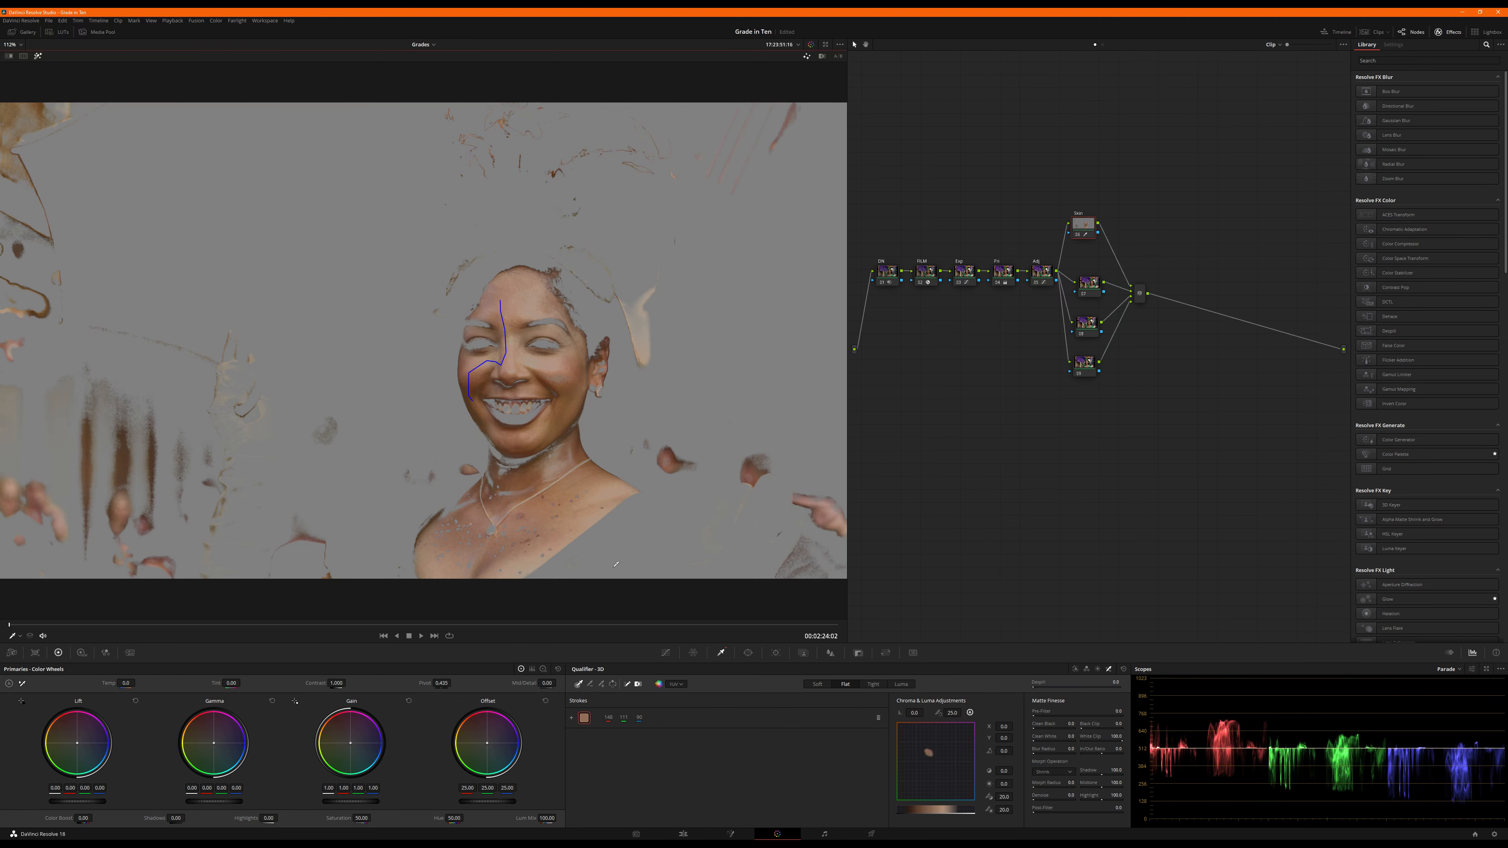
{"action": "left_click_drag", "start_coordinate": [1069, 723], "coordinate": [1087, 724]}
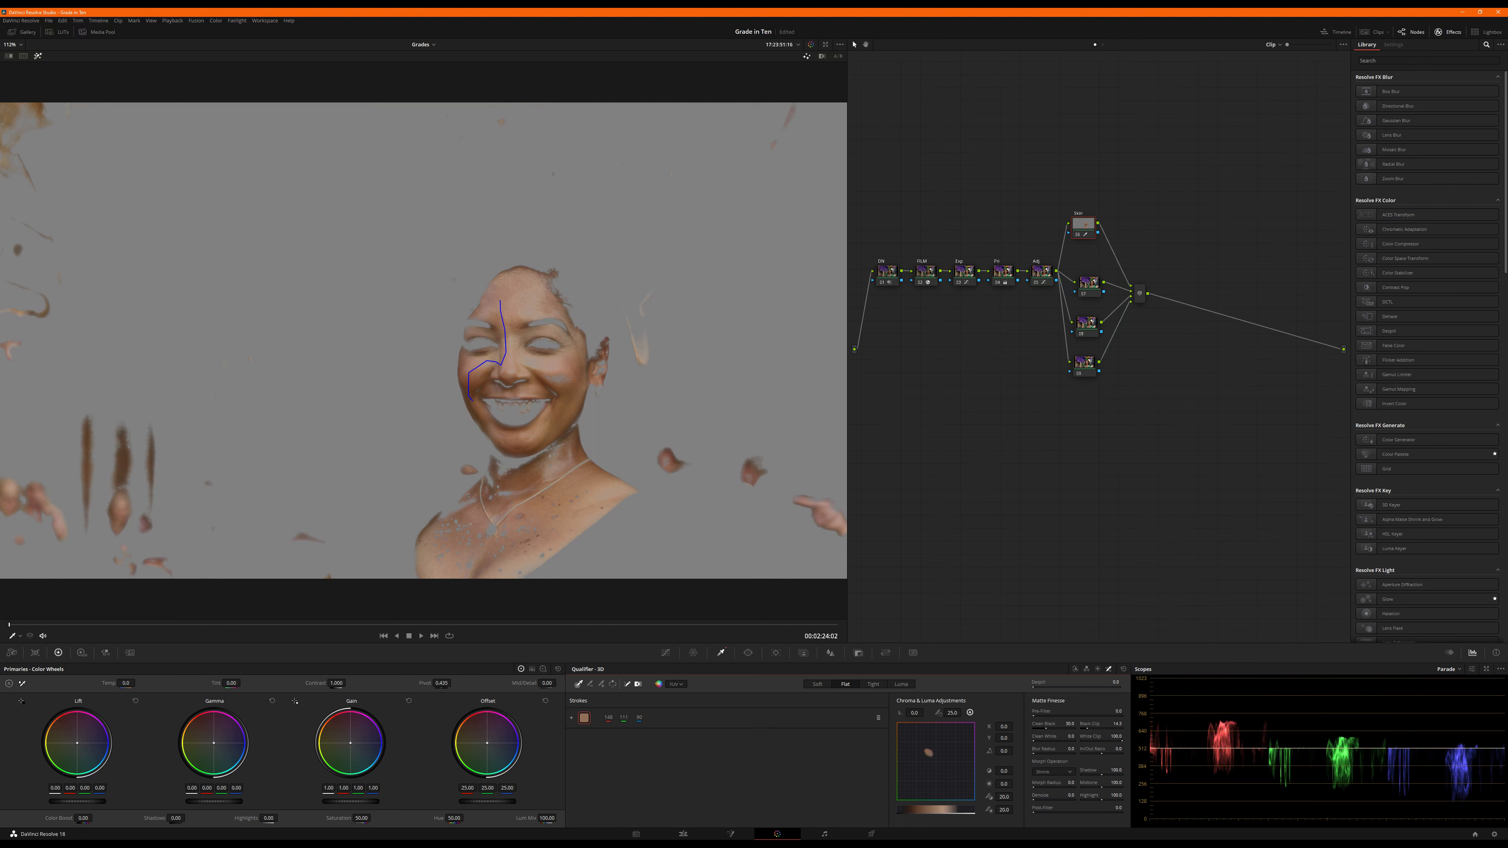
Step: Reset the Skin node's 3D qualifier and resample the woman's skin with a fresh stroke from her forehead down to the chin
{"action": "left_click_drag", "start_coordinate": [1115, 723], "coordinate": [1126, 723]}
{"action": "double_click", "coordinate": [1116, 724]}
{"action": "left_click", "coordinate": [1123, 669]}
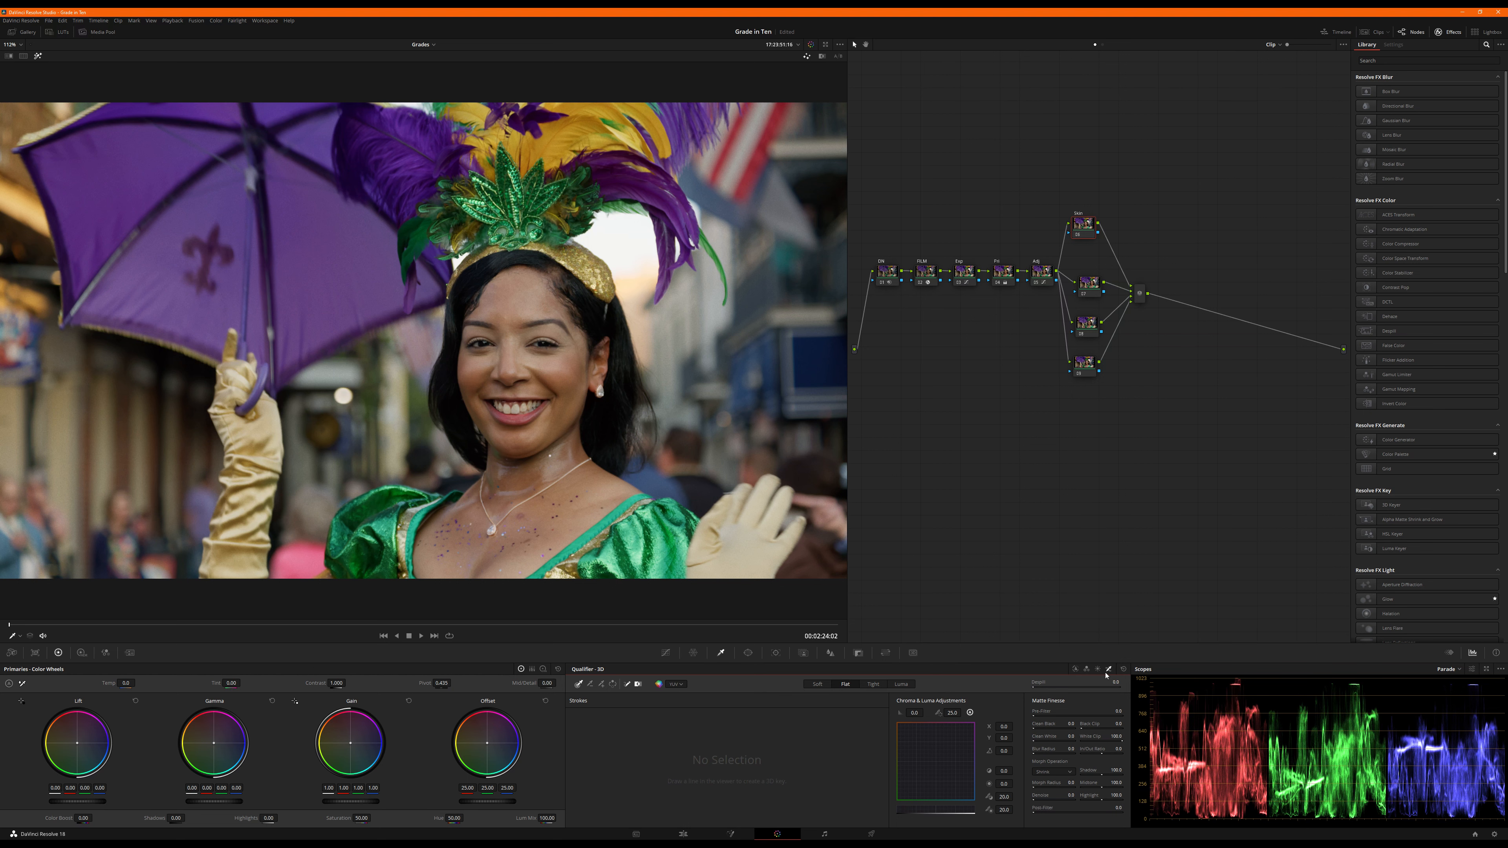
{"action": "mouse_move", "coordinate": [529, 298]}
{"action": "left_mouse_down"}
{"action": "mouse_move", "coordinate": [512, 343]}
{"action": "mouse_move", "coordinate": [583, 377]}
{"action": "mouse_move", "coordinate": [536, 432]}
{"action": "left_mouse_up"}
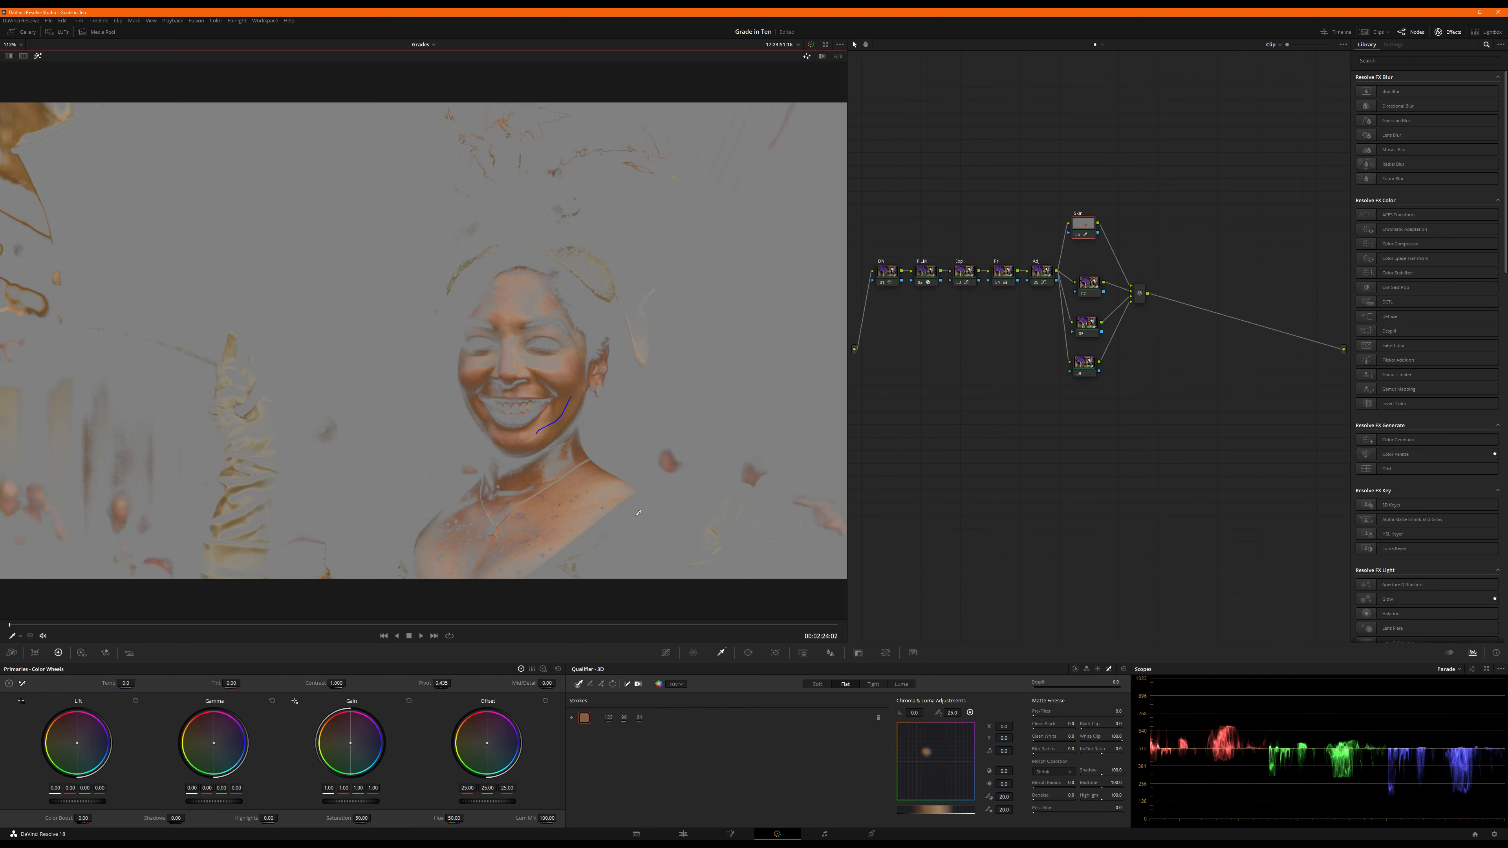
{"action": "mouse_move", "coordinate": [553, 301]}
{"action": "left_mouse_down"}
{"action": "mouse_move", "coordinate": [480, 320]}
{"action": "mouse_move", "coordinate": [505, 320]}
{"action": "mouse_move", "coordinate": [508, 352]}
{"action": "mouse_move", "coordinate": [472, 380]}
{"action": "mouse_move", "coordinate": [501, 430]}
{"action": "left_mouse_up"}
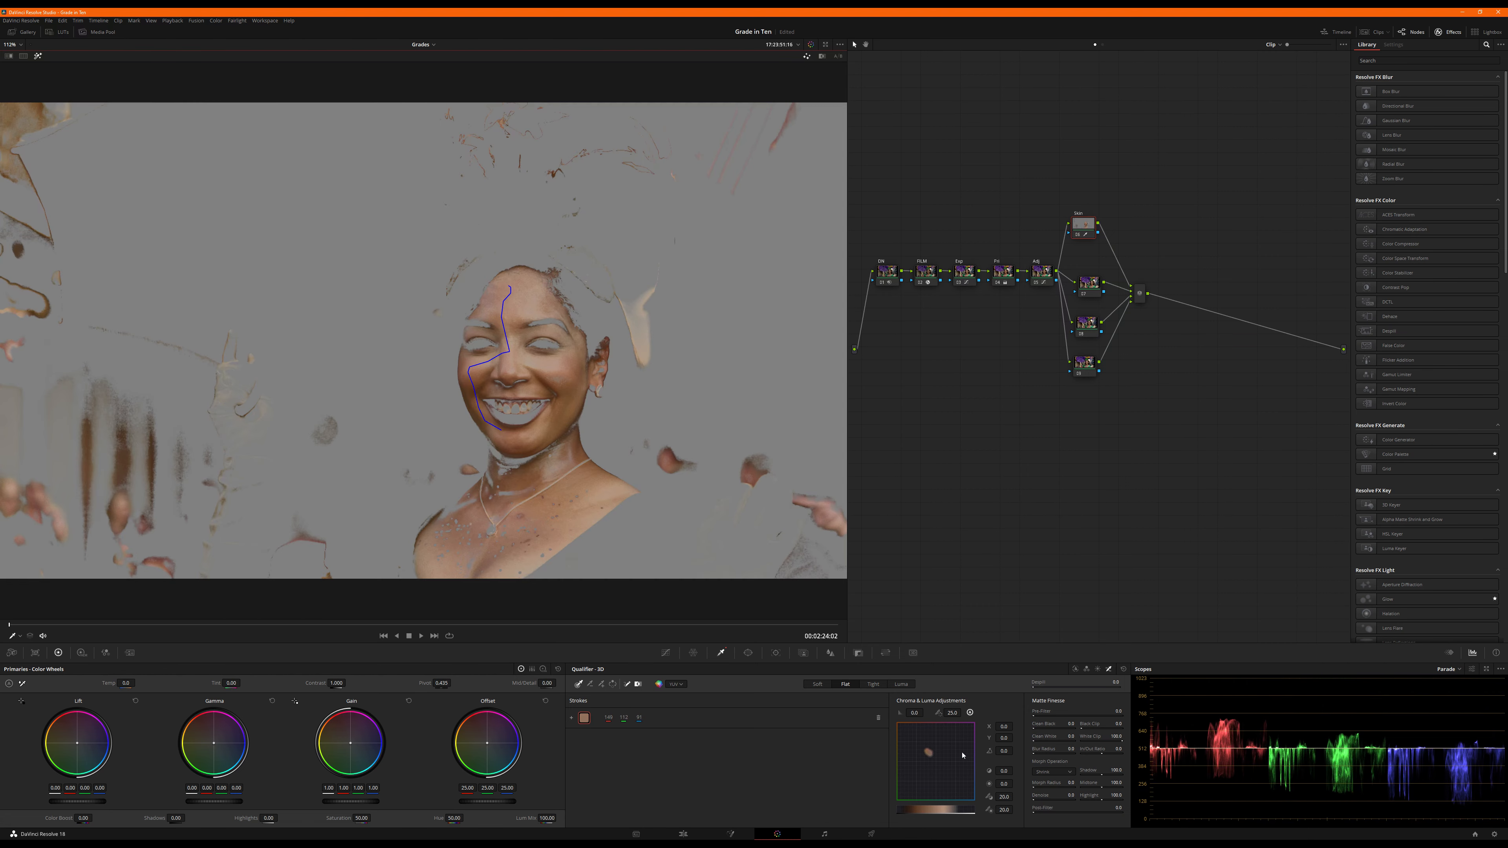
Step: Clean up the skin matte by raising clean black, black clip, clean white, blur radius and denoise, and compare it with the full image
{"action": "left_click_drag", "start_coordinate": [1046, 727], "coordinate": [1057, 728]}
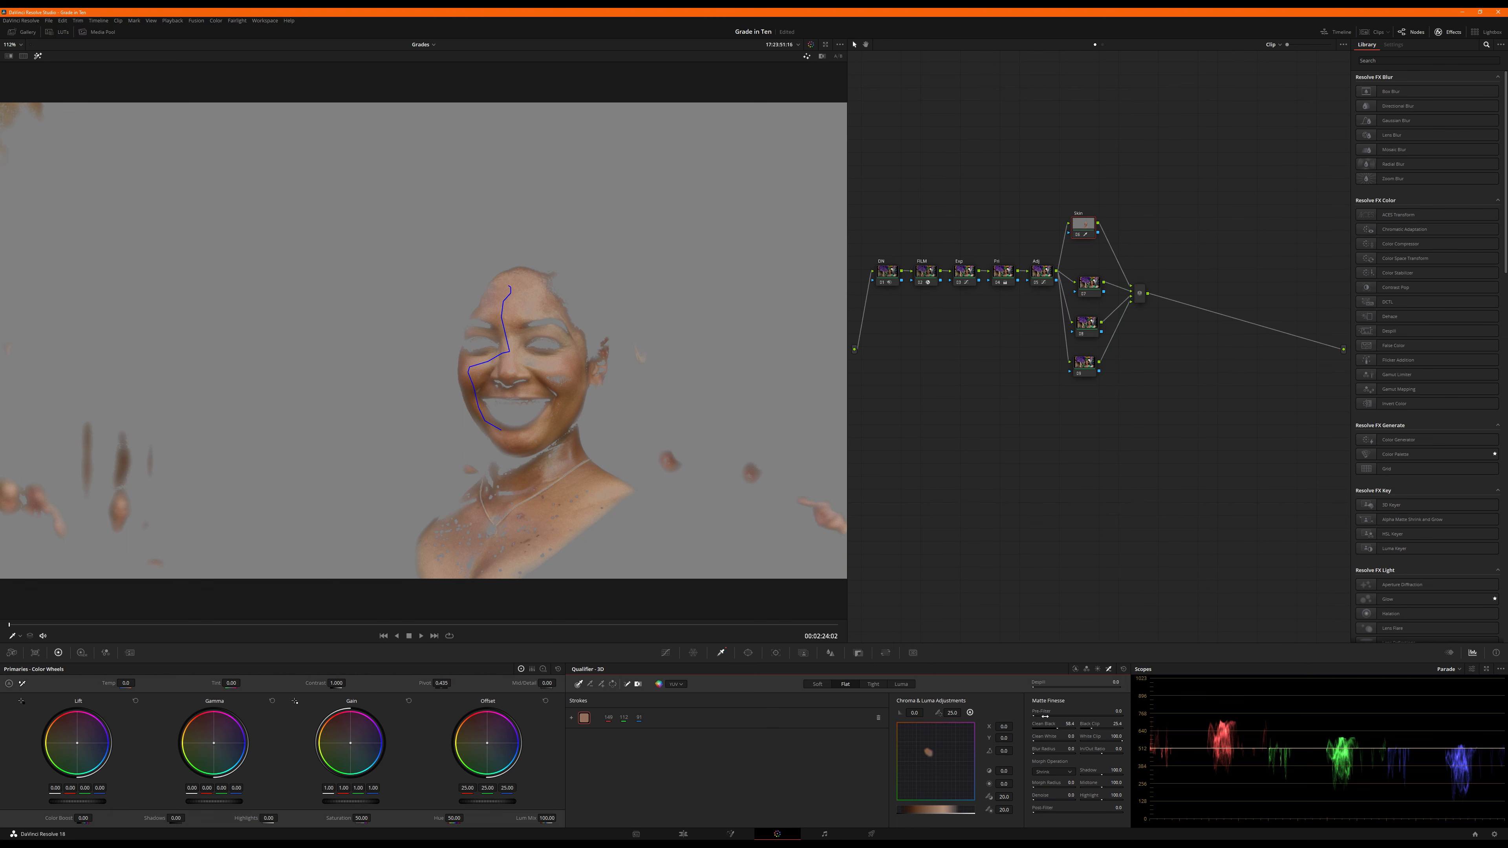
{"action": "left_click_drag", "start_coordinate": [1069, 795], "coordinate": [1076, 795]}
{"action": "left_click_drag", "start_coordinate": [1036, 740], "coordinate": [1043, 740]}
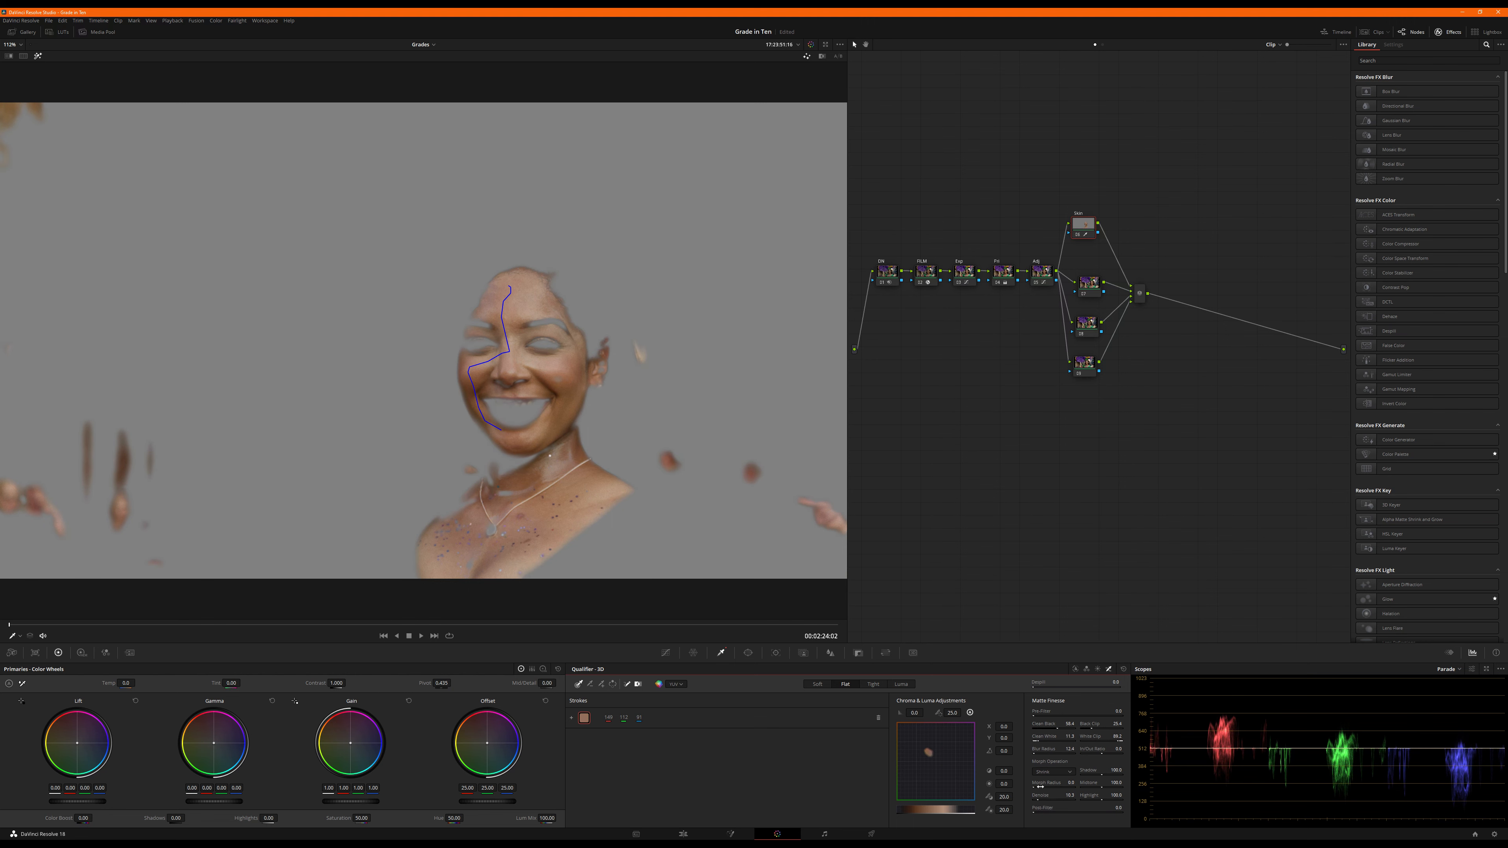
{"action": "left_click_drag", "start_coordinate": [1040, 798], "coordinate": [1048, 799]}
{"action": "key", "text": "shift+h"}
{"action": "key", "text": "shift+h"}
{"action": "key", "text": "shift+h"}
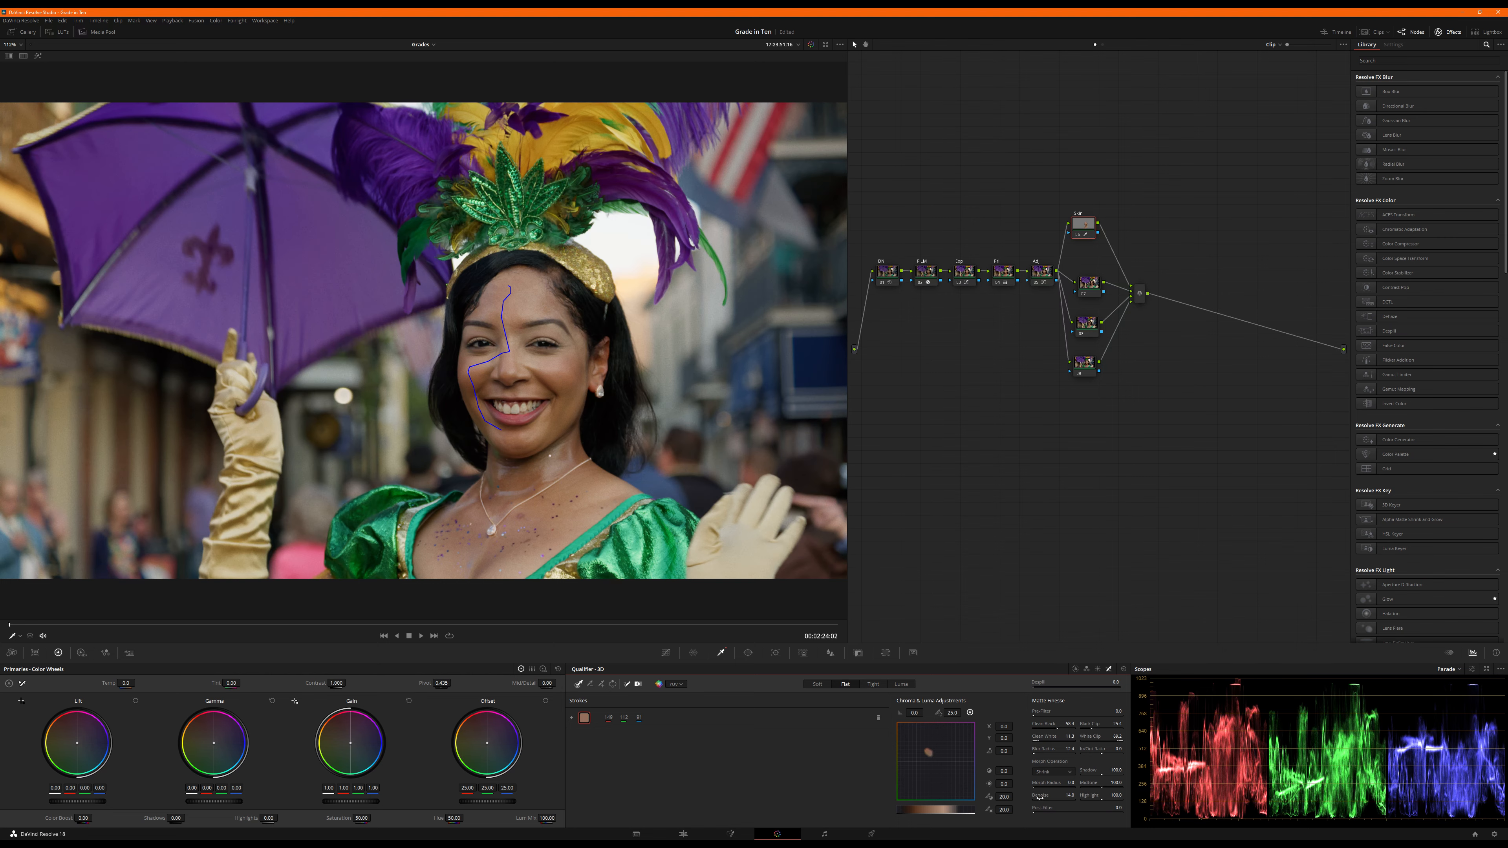
{"action": "key", "text": "shift+h"}
{"action": "key", "text": "shift+h"}
Step: Extend the skin selection into the shadowed neck with additional 3D qualifier strokes just below the chin
{"action": "left_click_drag", "start_coordinate": [491, 464], "coordinate": [492, 475]}
{"action": "key", "text": "ctrl+z"}
{"action": "key", "text": "shift+h"}
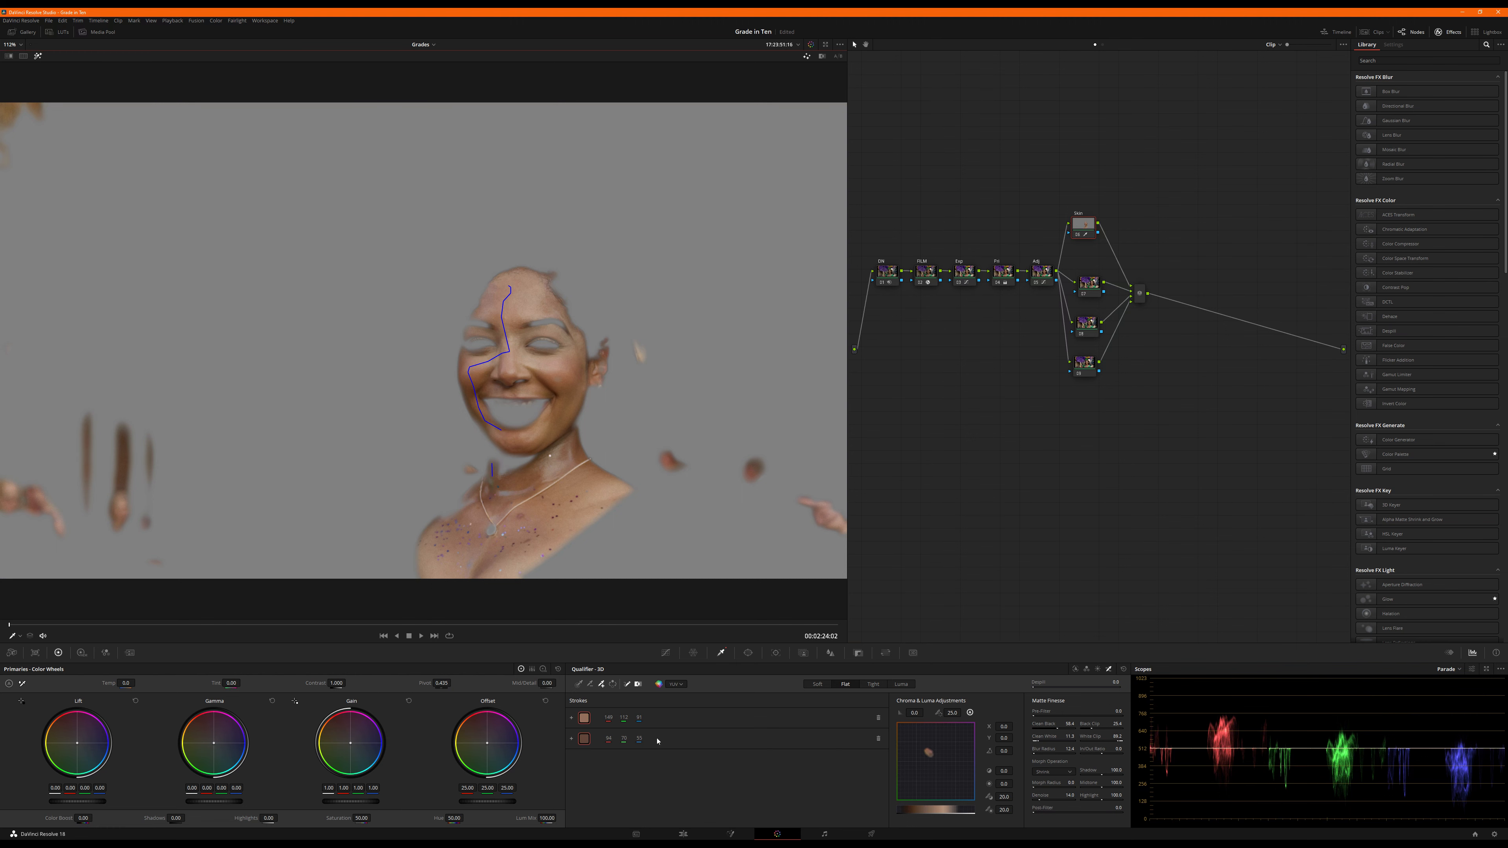
{"action": "left_click", "coordinate": [879, 739]}
{"action": "left_click_drag", "start_coordinate": [491, 445], "coordinate": [530, 458]}
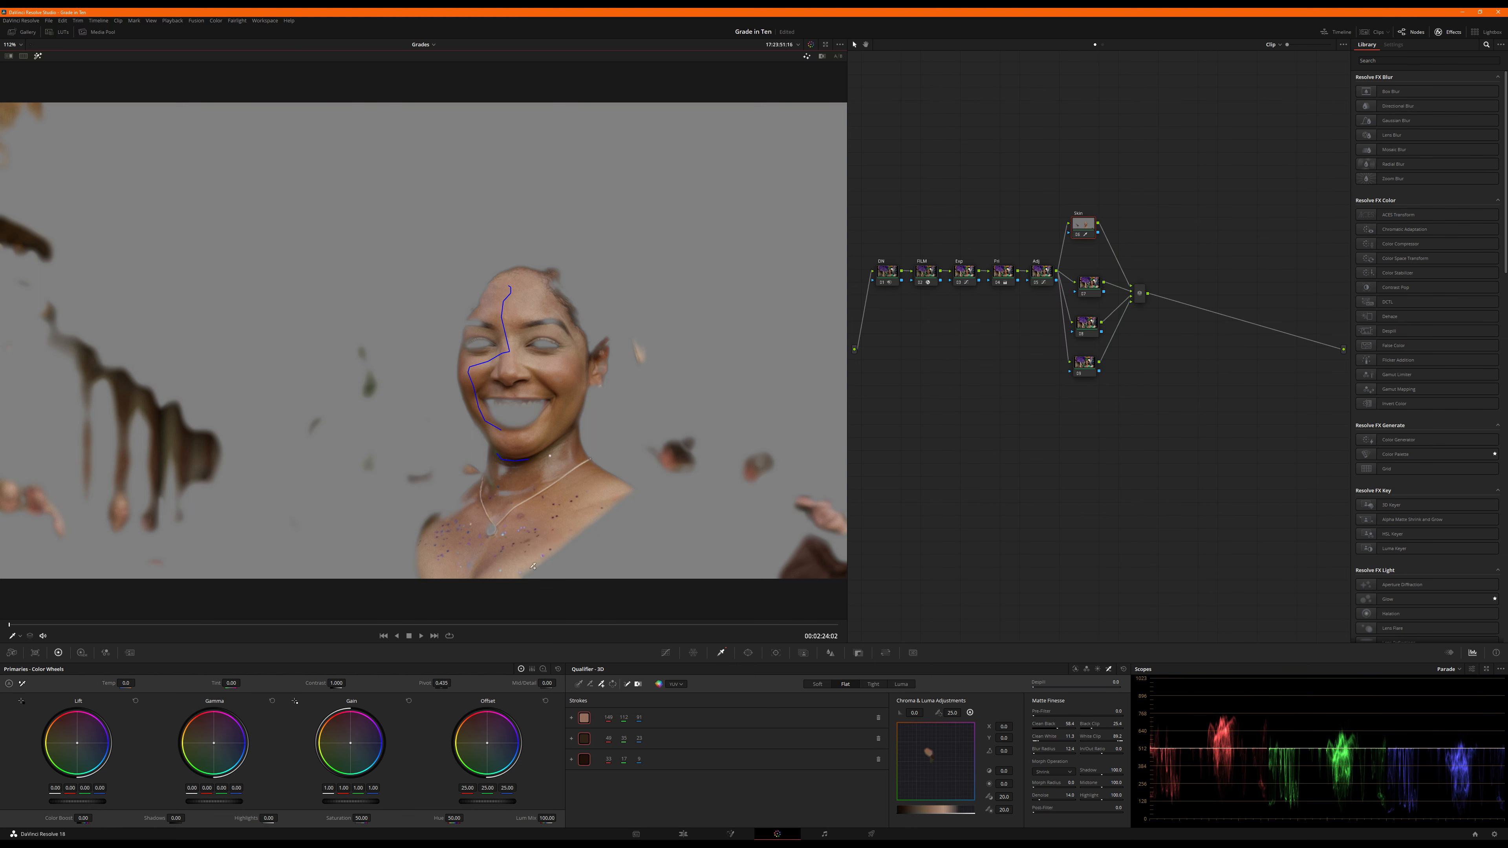
Step: Limit the skin selection with a tall, soft-edged circular window enclosing the woman's head, neck and chest
{"action": "left_click", "coordinate": [747, 654]}
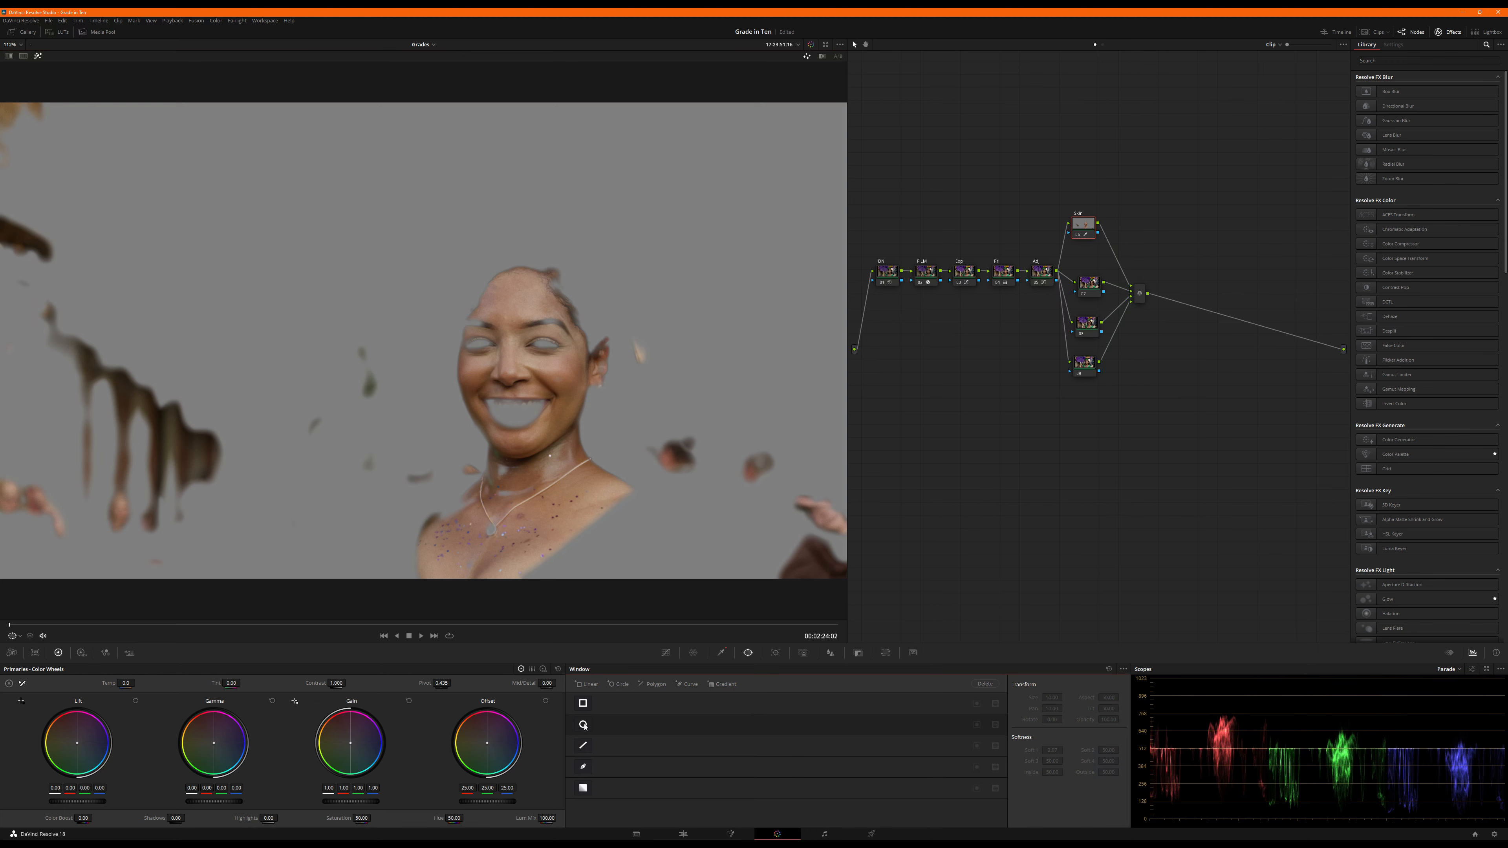
{"action": "left_click", "coordinate": [583, 725]}
{"action": "left_click_drag", "start_coordinate": [429, 332], "coordinate": [504, 350]}
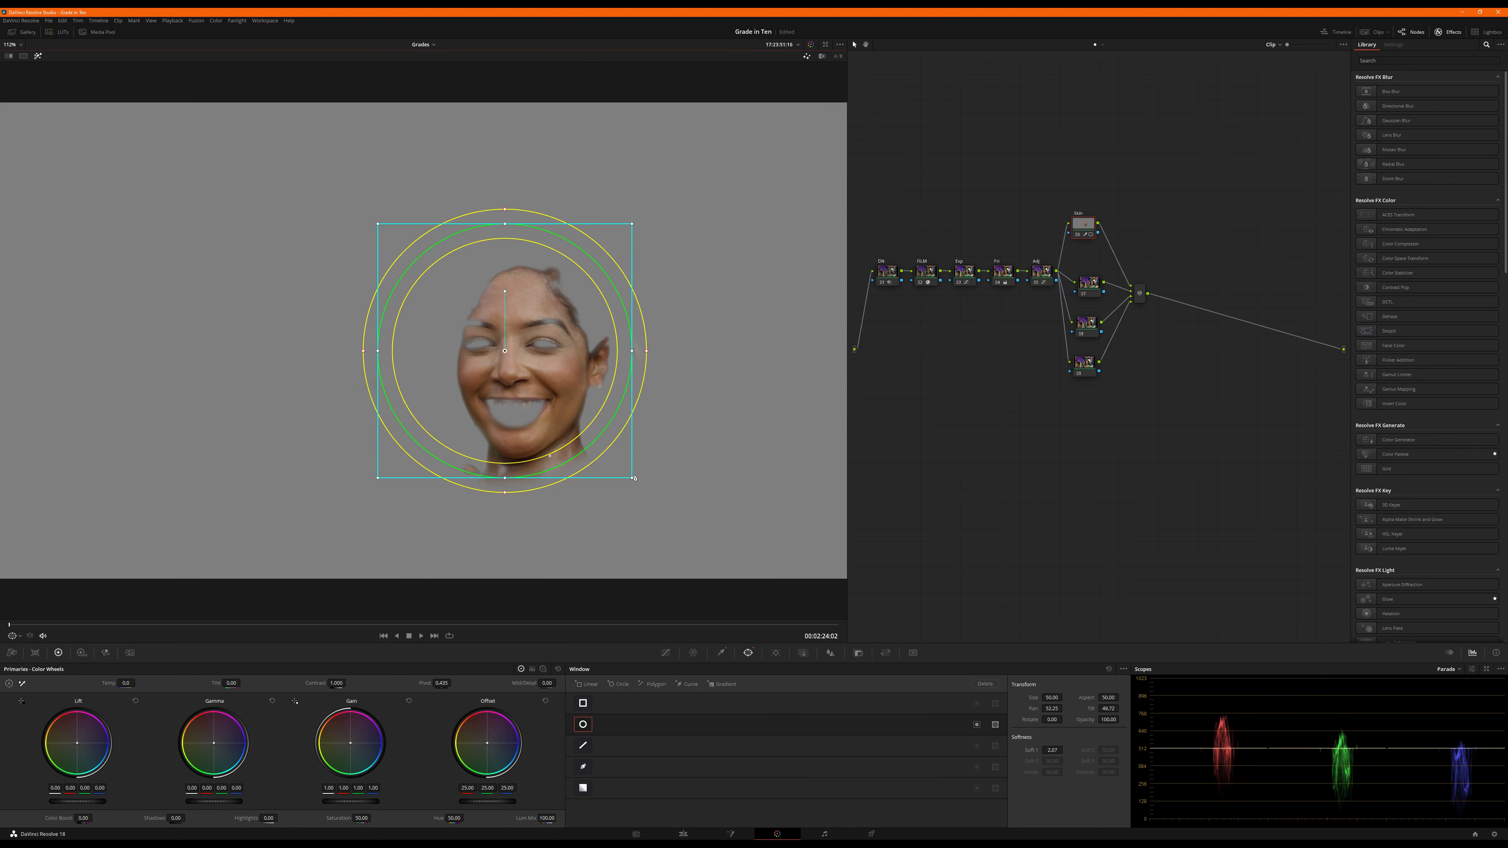
{"action": "left_click_drag", "start_coordinate": [631, 480], "coordinate": [674, 520]}
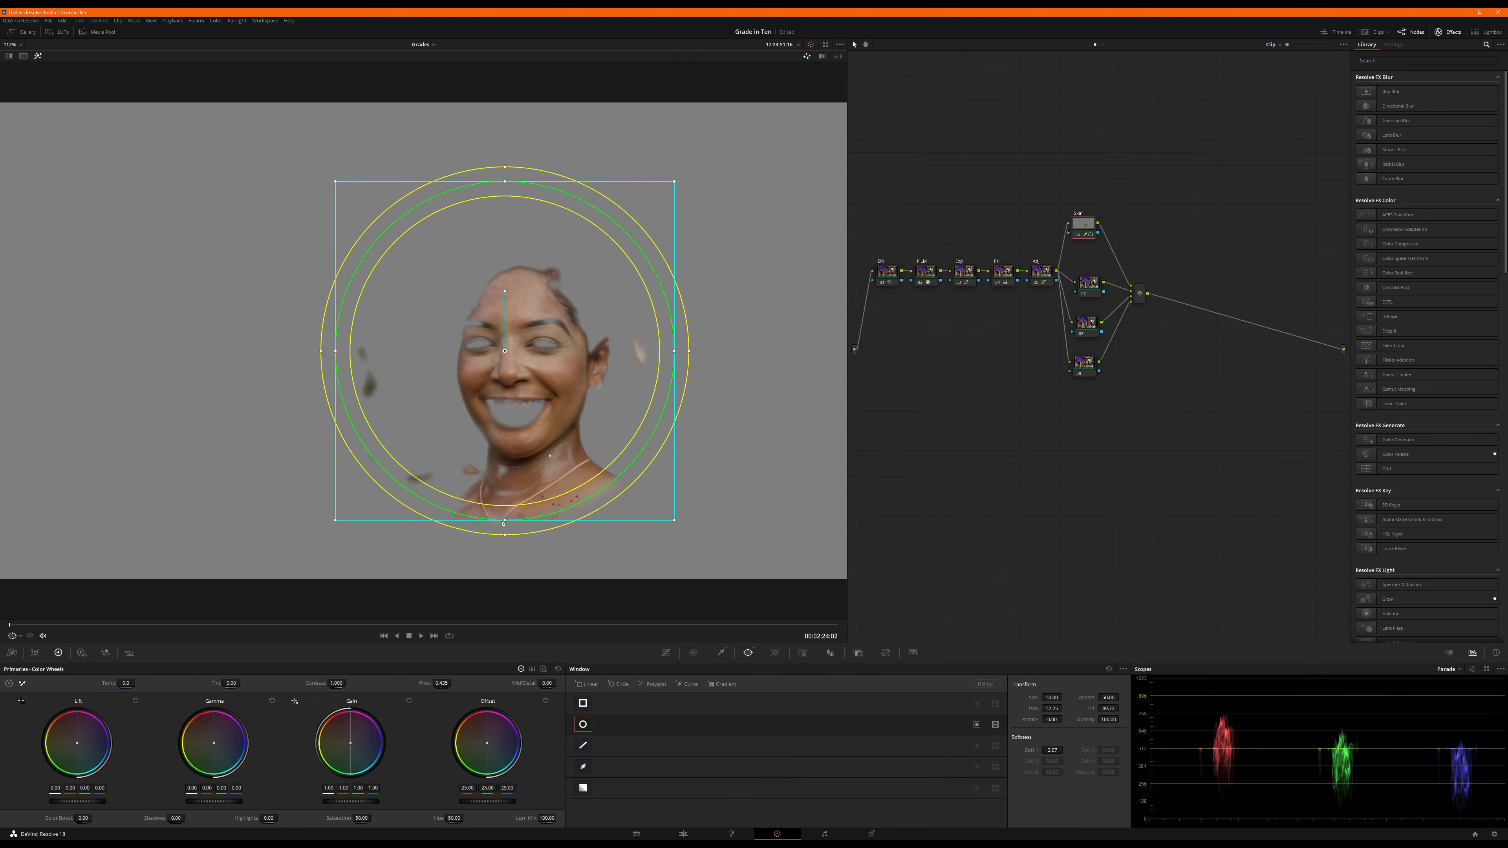
{"action": "left_click_drag", "start_coordinate": [505, 520], "coordinate": [505, 619]}
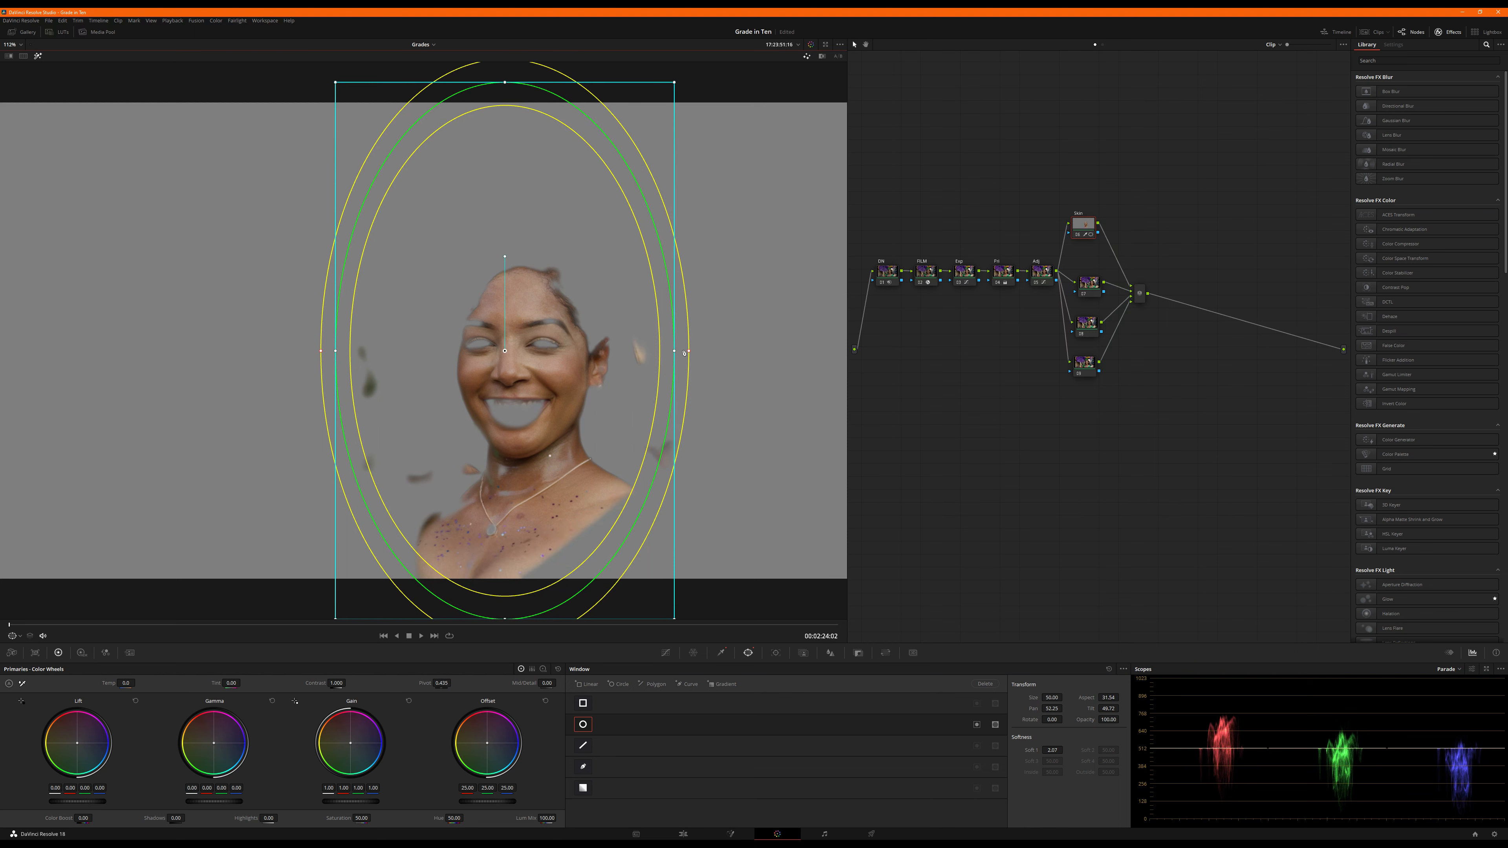
{"action": "left_click_drag", "start_coordinate": [689, 352], "coordinate": [683, 458]}
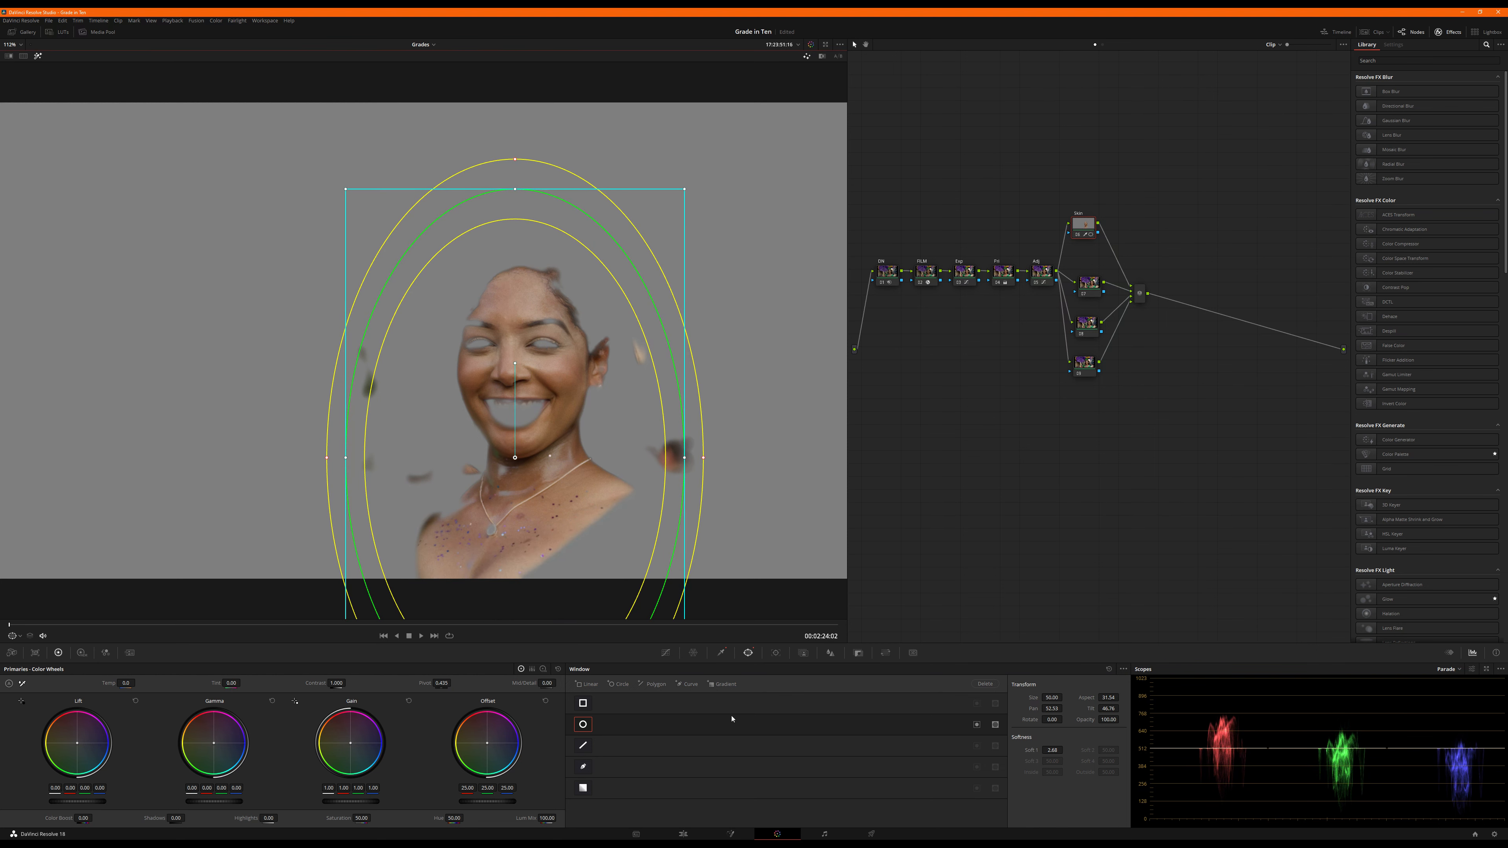
Step: Apply the Color Compressor effect to the Skin node and sample its target color from the woman's cheek
{"action": "left_click", "coordinate": [666, 653]}
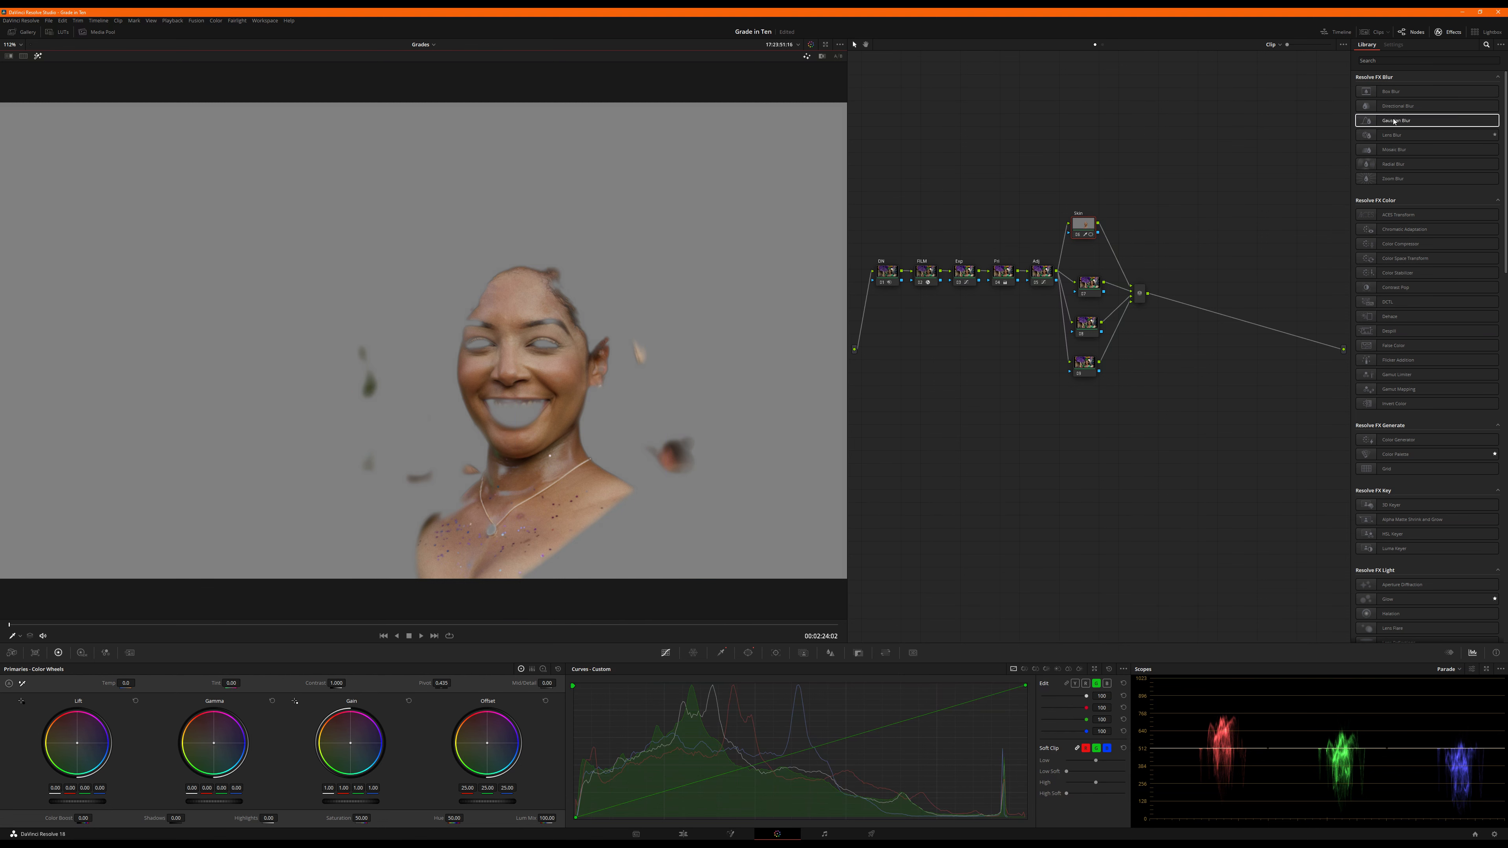
{"action": "left_click_drag", "start_coordinate": [1401, 243], "coordinate": [1083, 227]}
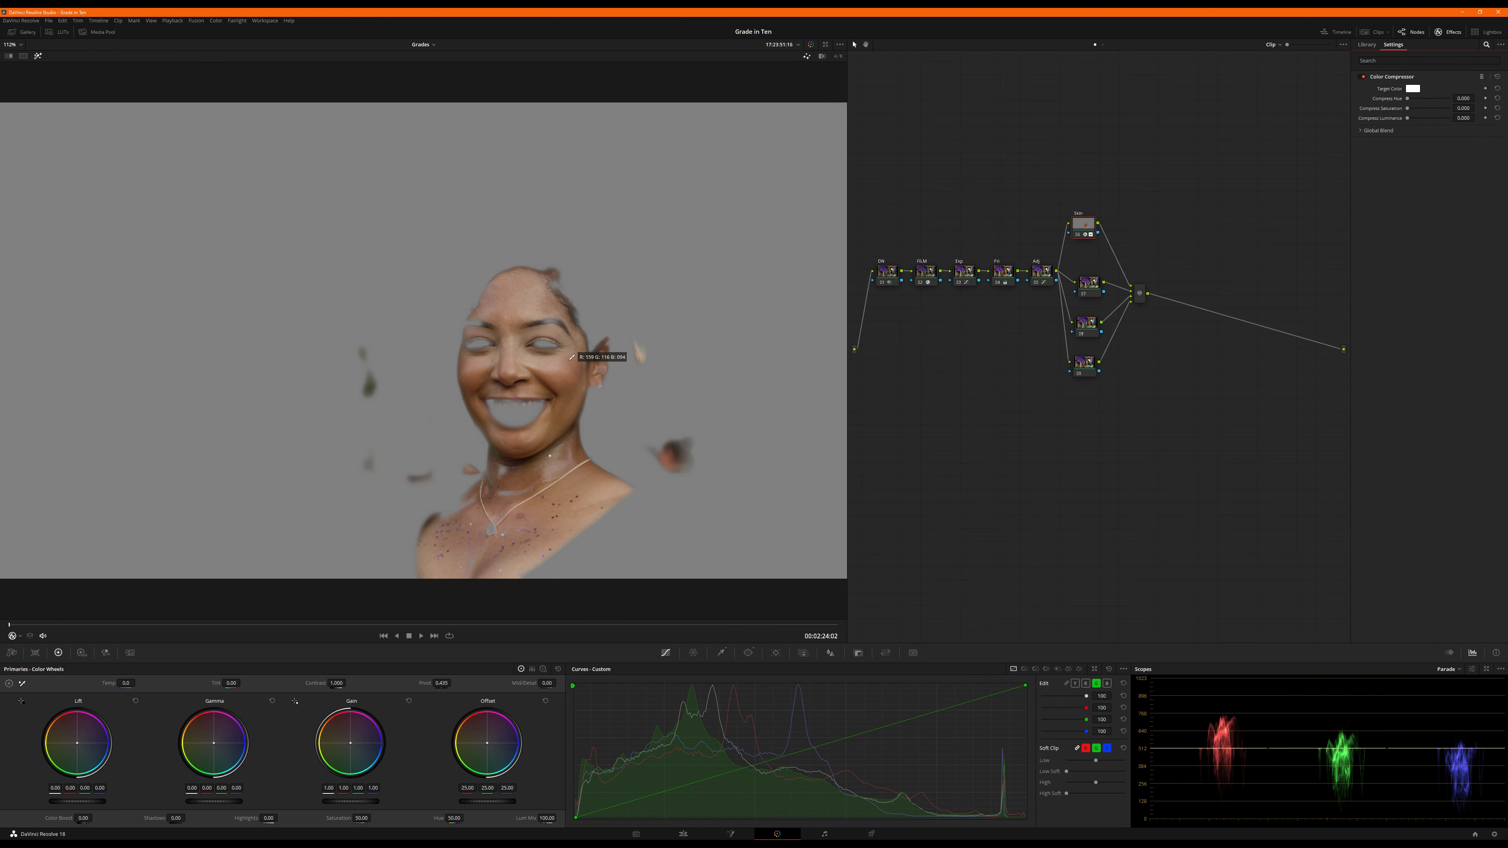
{"action": "left_click", "coordinate": [572, 357]}
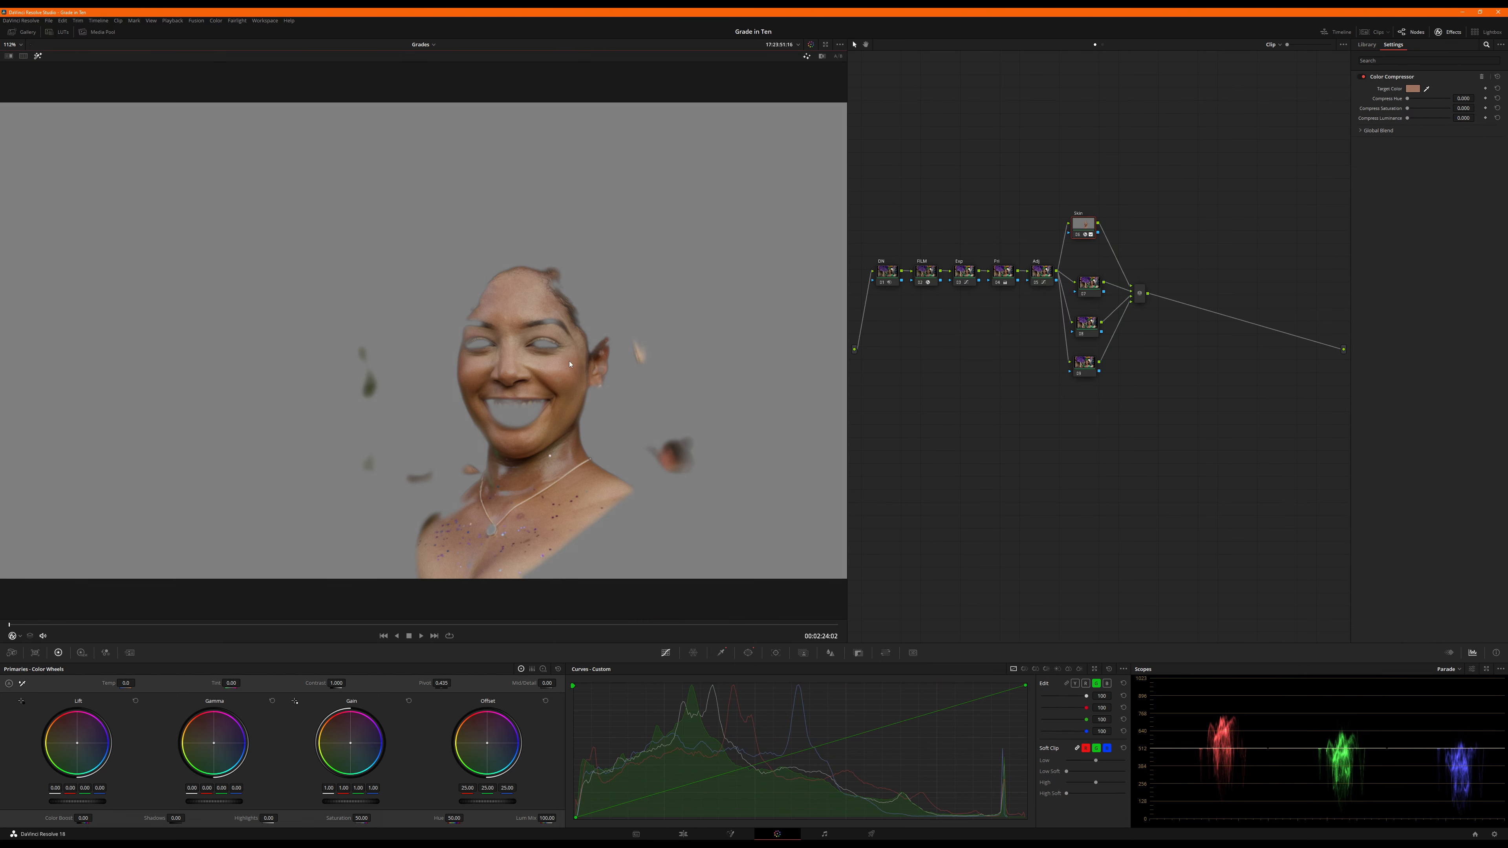
{"action": "left_click", "coordinate": [1413, 89]}
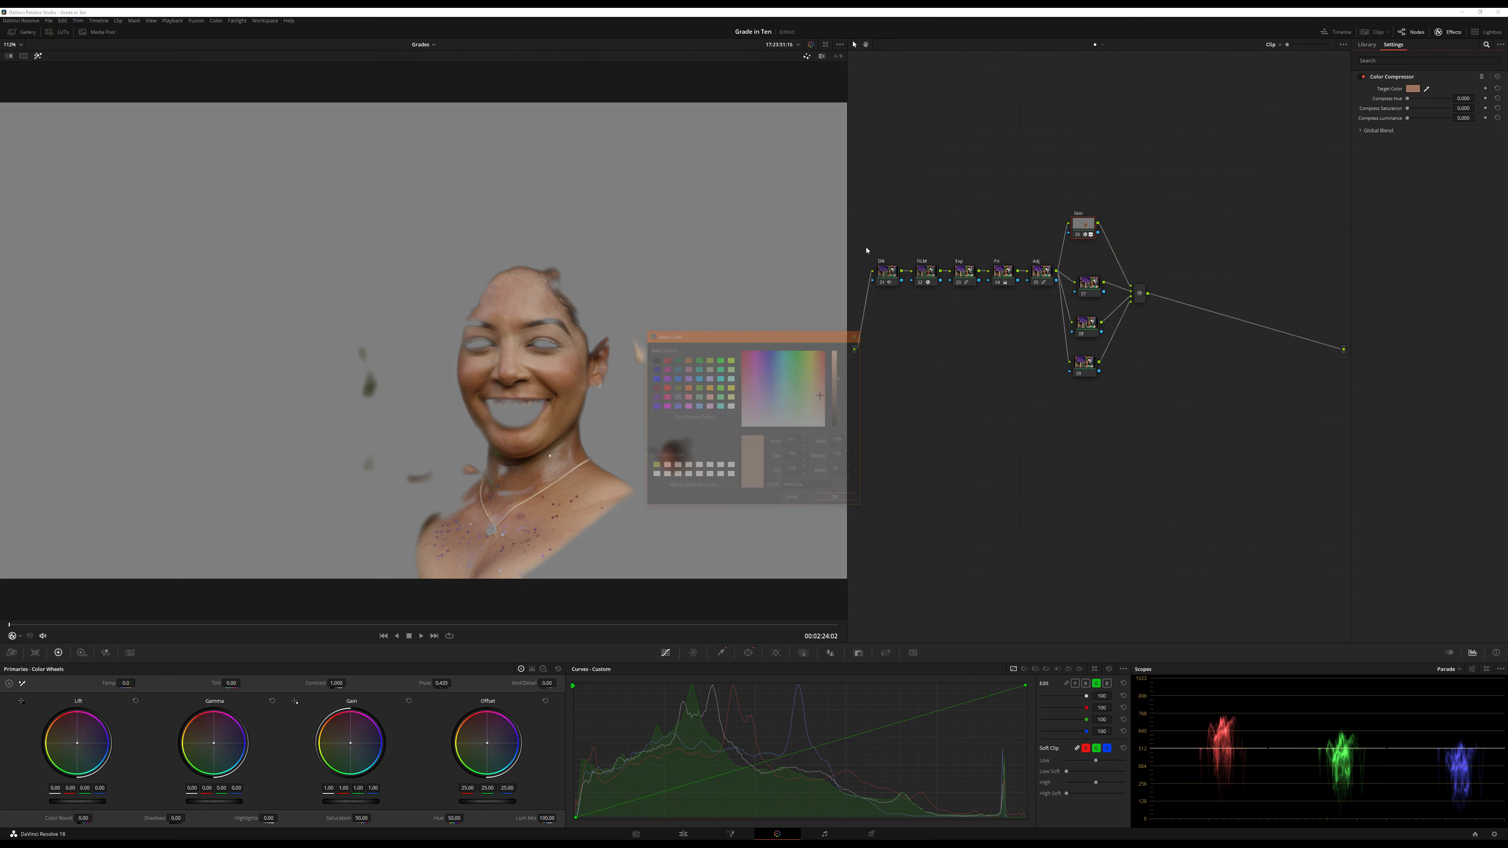
{"action": "left_click", "coordinate": [792, 499]}
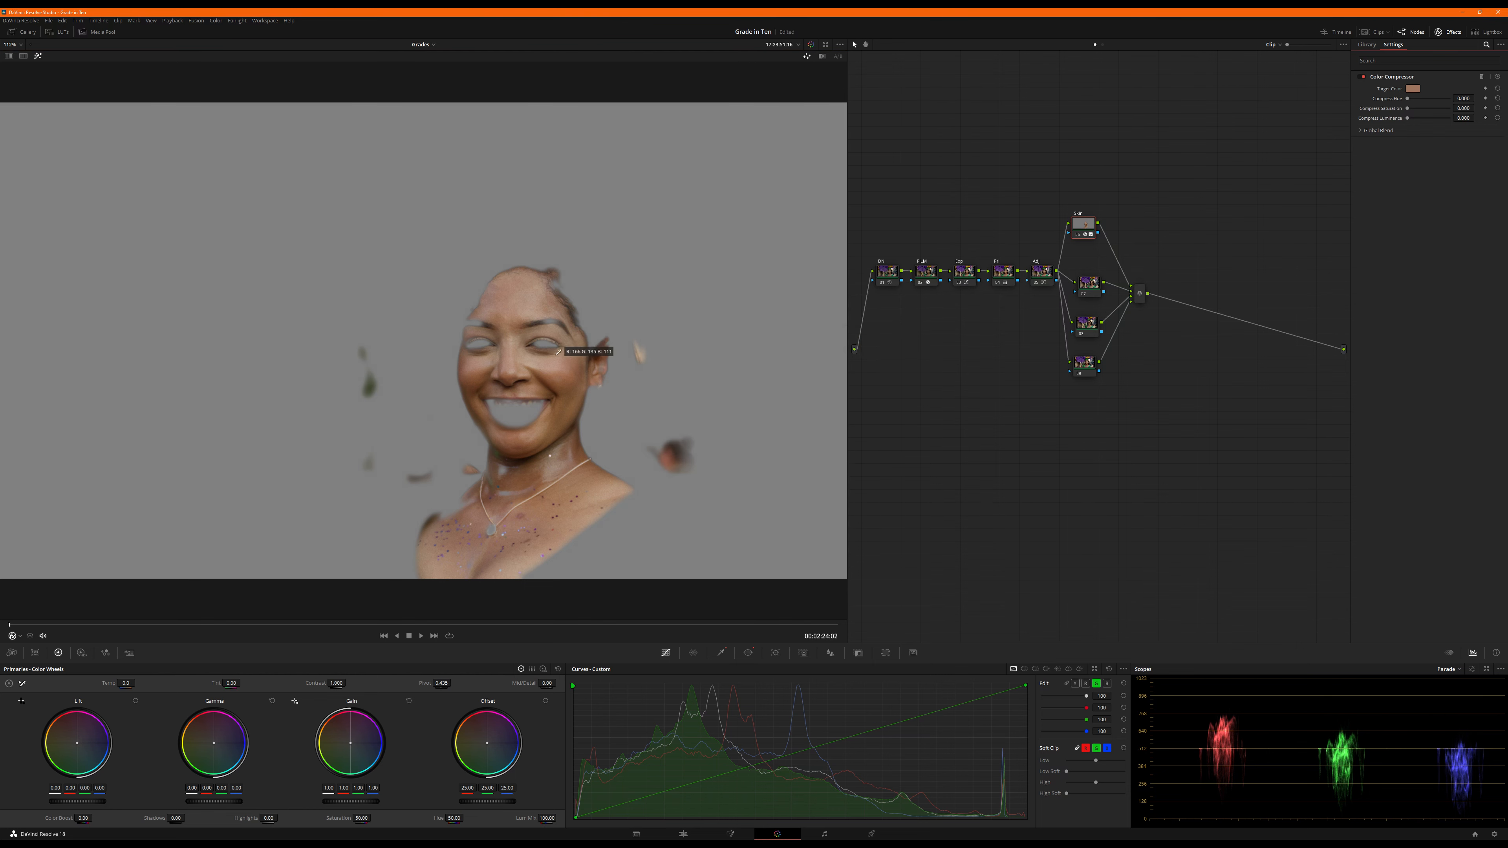
{"action": "left_click", "coordinate": [573, 359]}
{"action": "left_click", "coordinate": [1412, 89]}
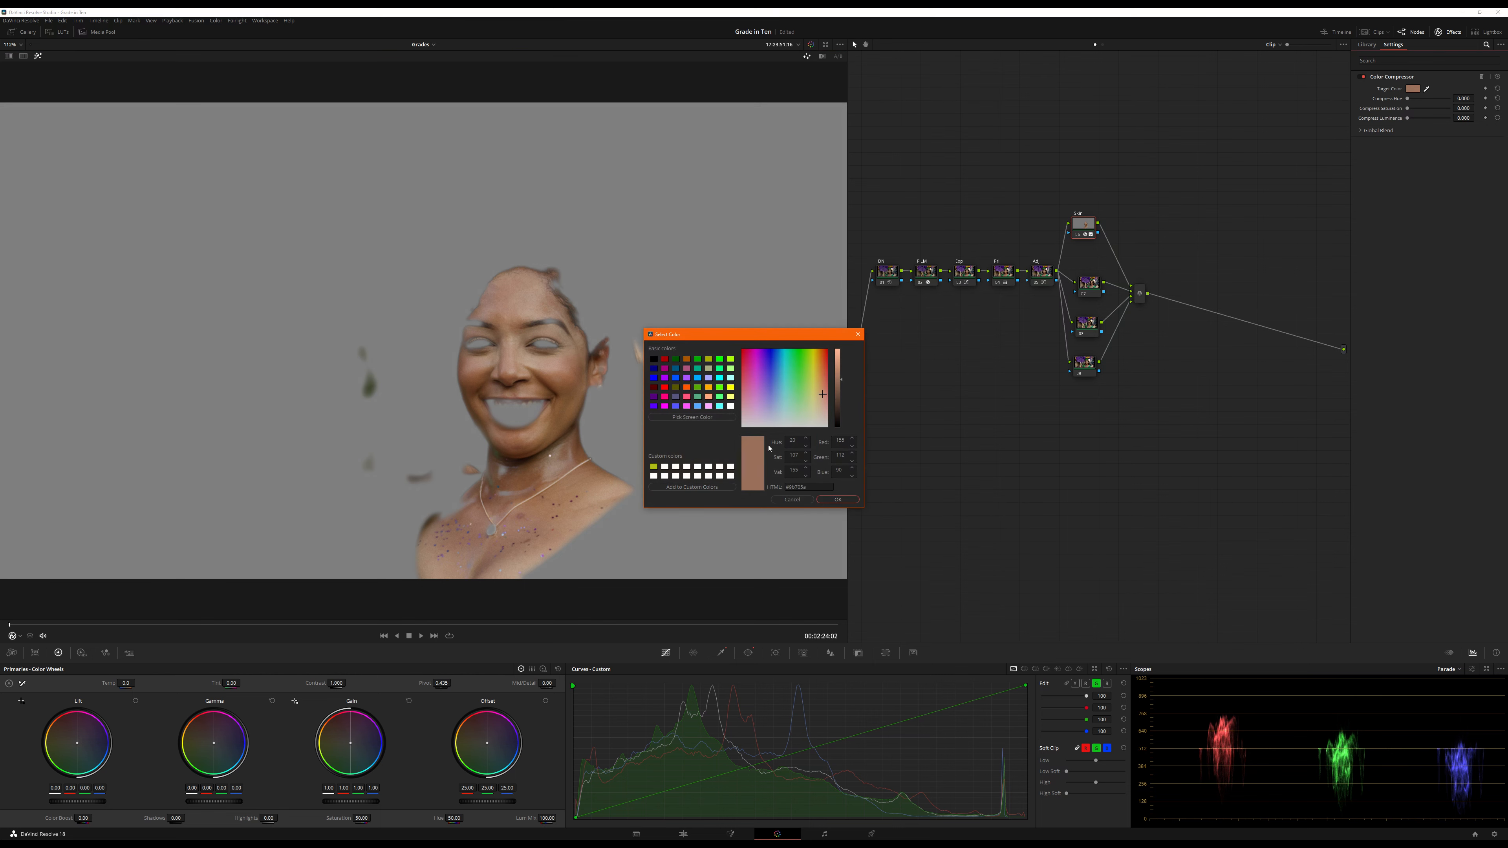
{"action": "left_click", "coordinate": [837, 499]}
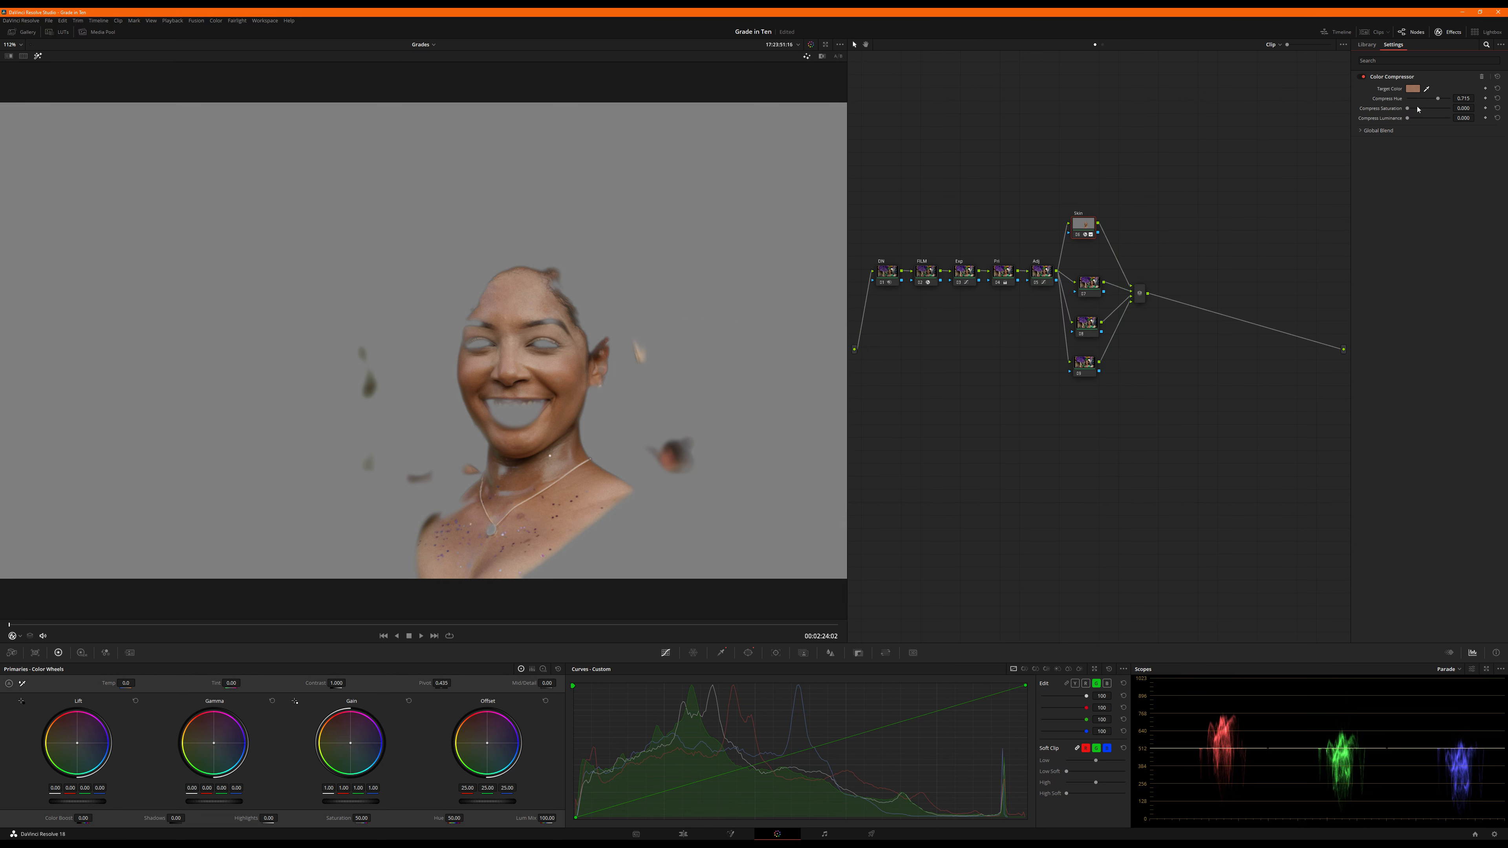
Step: Set the Color Compressor's hue compression to 0.715 and raise its saturation compression to roughly the middle of the range
{"action": "left_click_drag", "start_coordinate": [1417, 111], "coordinate": [1463, 116]}
{"action": "left_click_drag", "start_coordinate": [1432, 109], "coordinate": [1366, 107]}
{"action": "left_click_drag", "start_coordinate": [1419, 110], "coordinate": [1428, 109]}
Step: Switch the scope to the vectorscope, balance the skin's offset against the skin tone line, and return to the full image
{"action": "left_click", "coordinate": [1453, 670]}
{"action": "left_click", "coordinate": [1448, 703]}
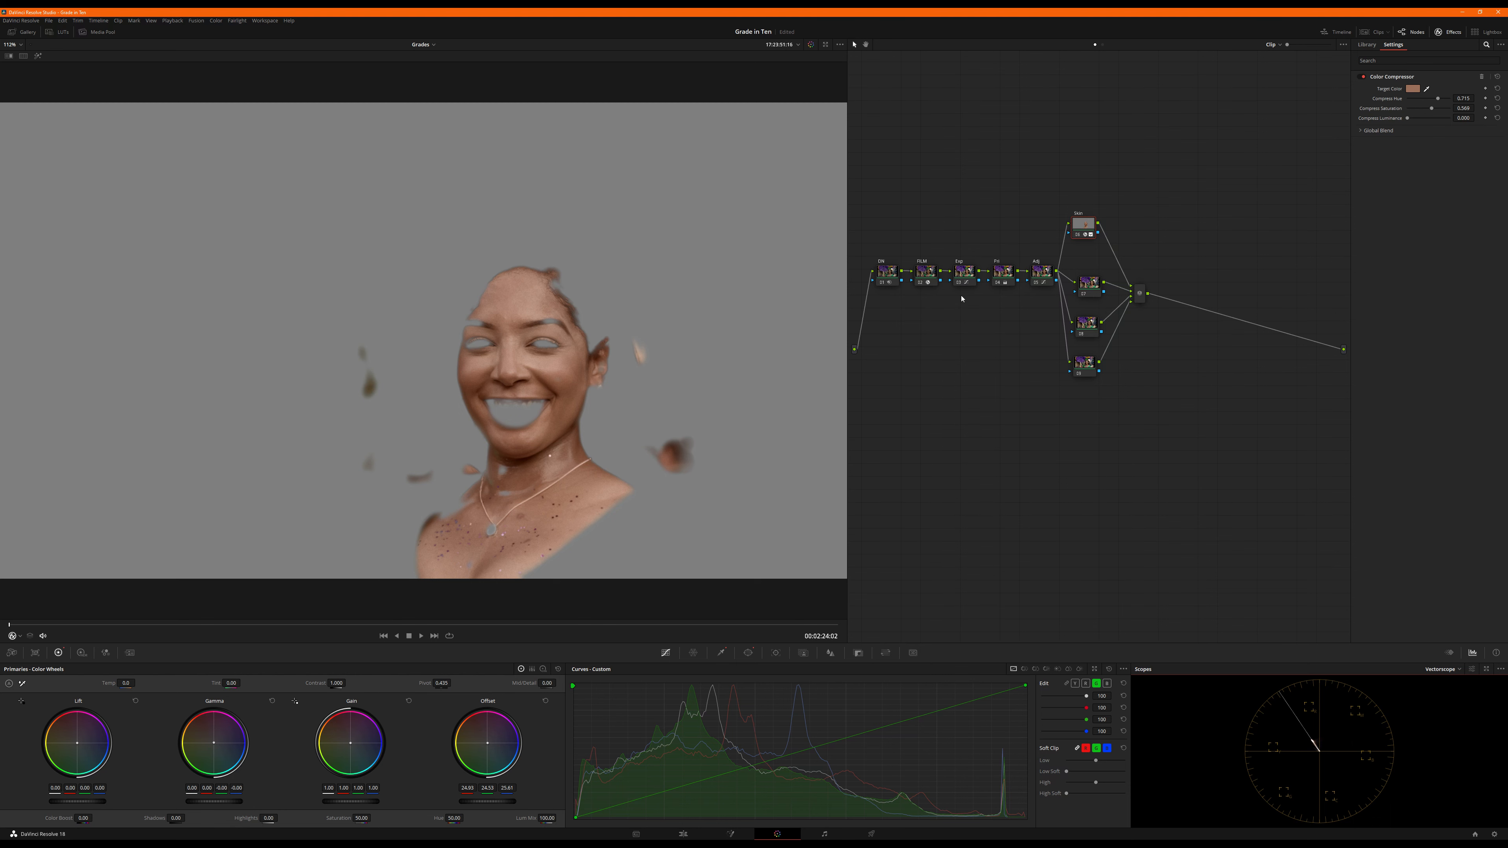
{"action": "key", "text": "shift+h"}
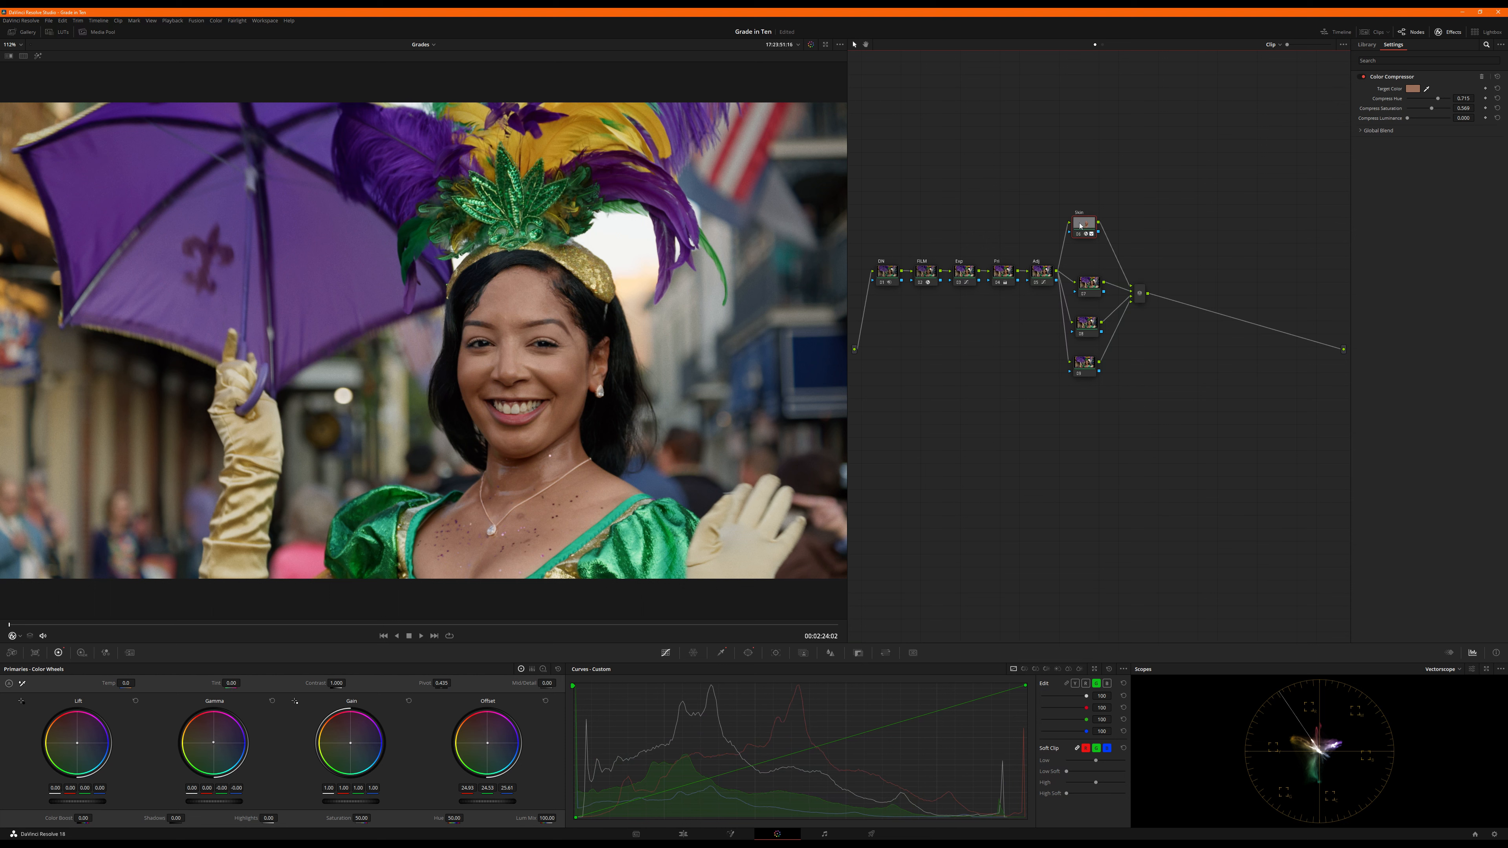
Step: Raise the Skin node's saturation and fine-tune its linked custom curve using a highlight point and a shadow point
{"action": "left_click_drag", "start_coordinate": [366, 816], "coordinate": [366, 816]}
{"action": "left_click", "coordinate": [1067, 684]}
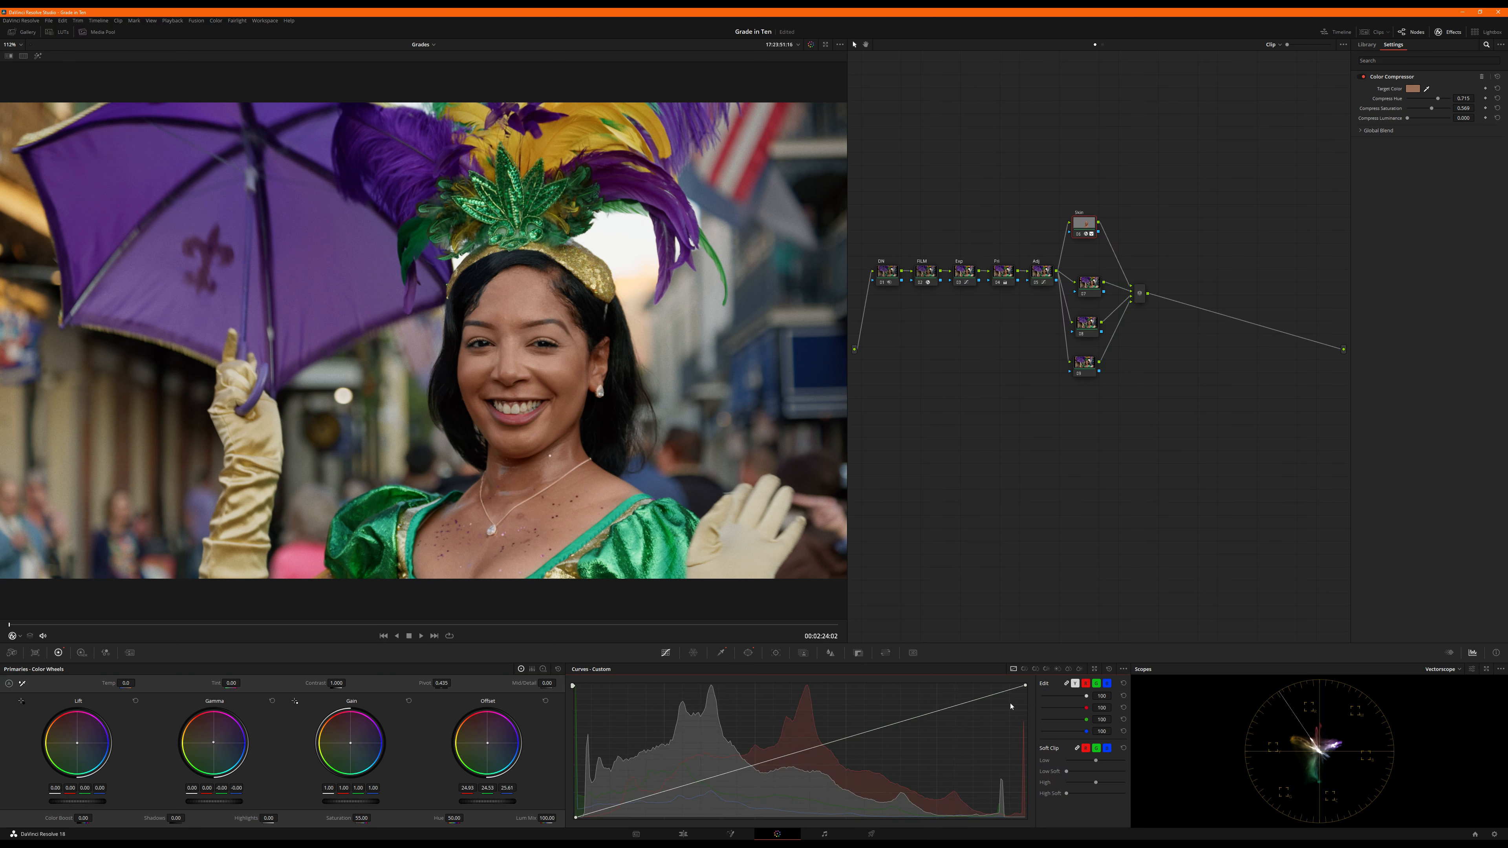
{"action": "left_click", "coordinate": [899, 720]}
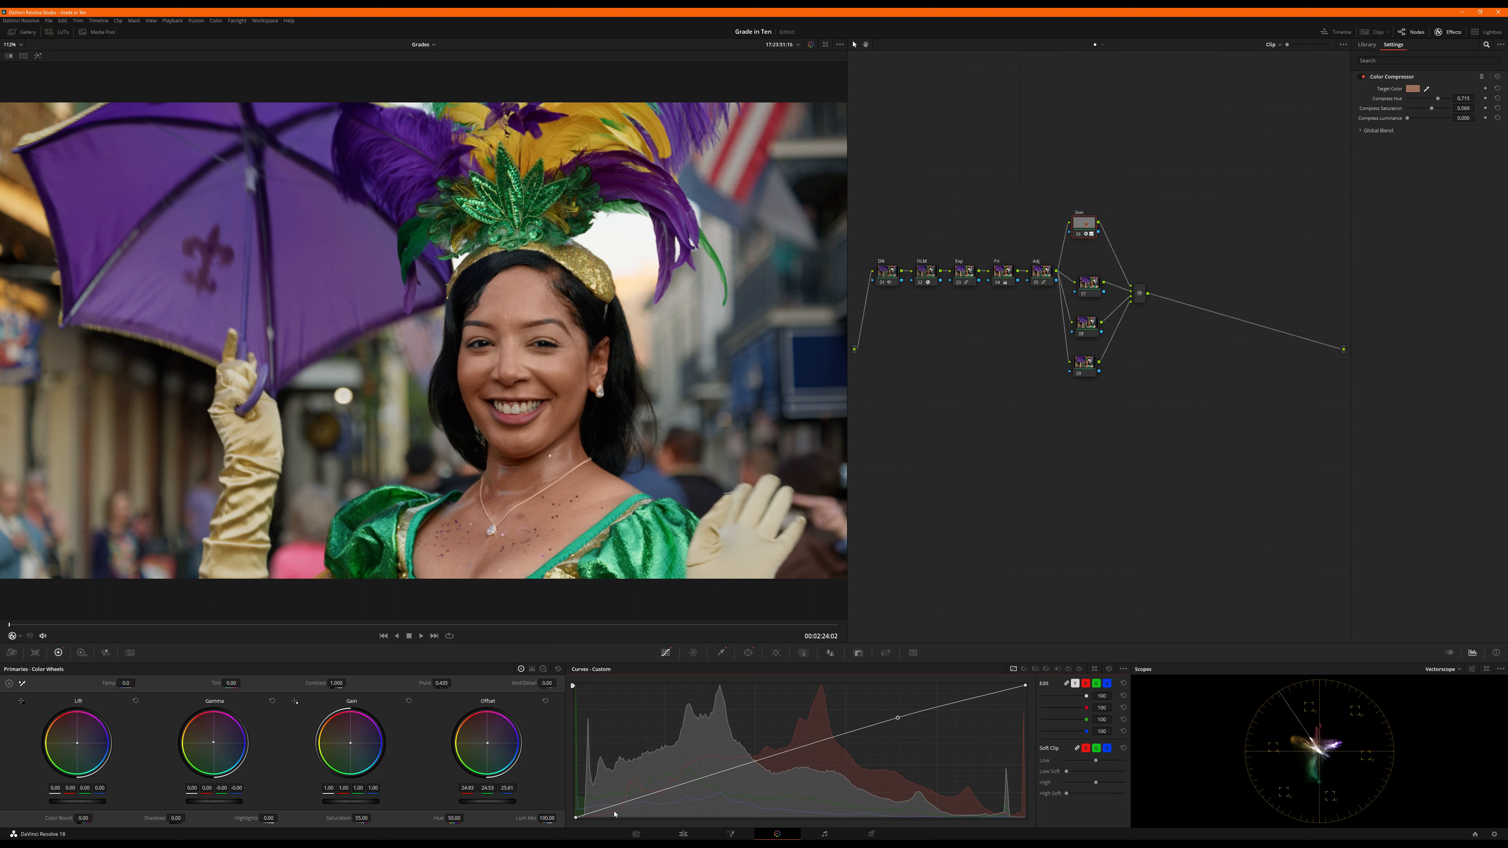
{"action": "left_click_drag", "start_coordinate": [617, 807], "coordinate": [621, 808]}
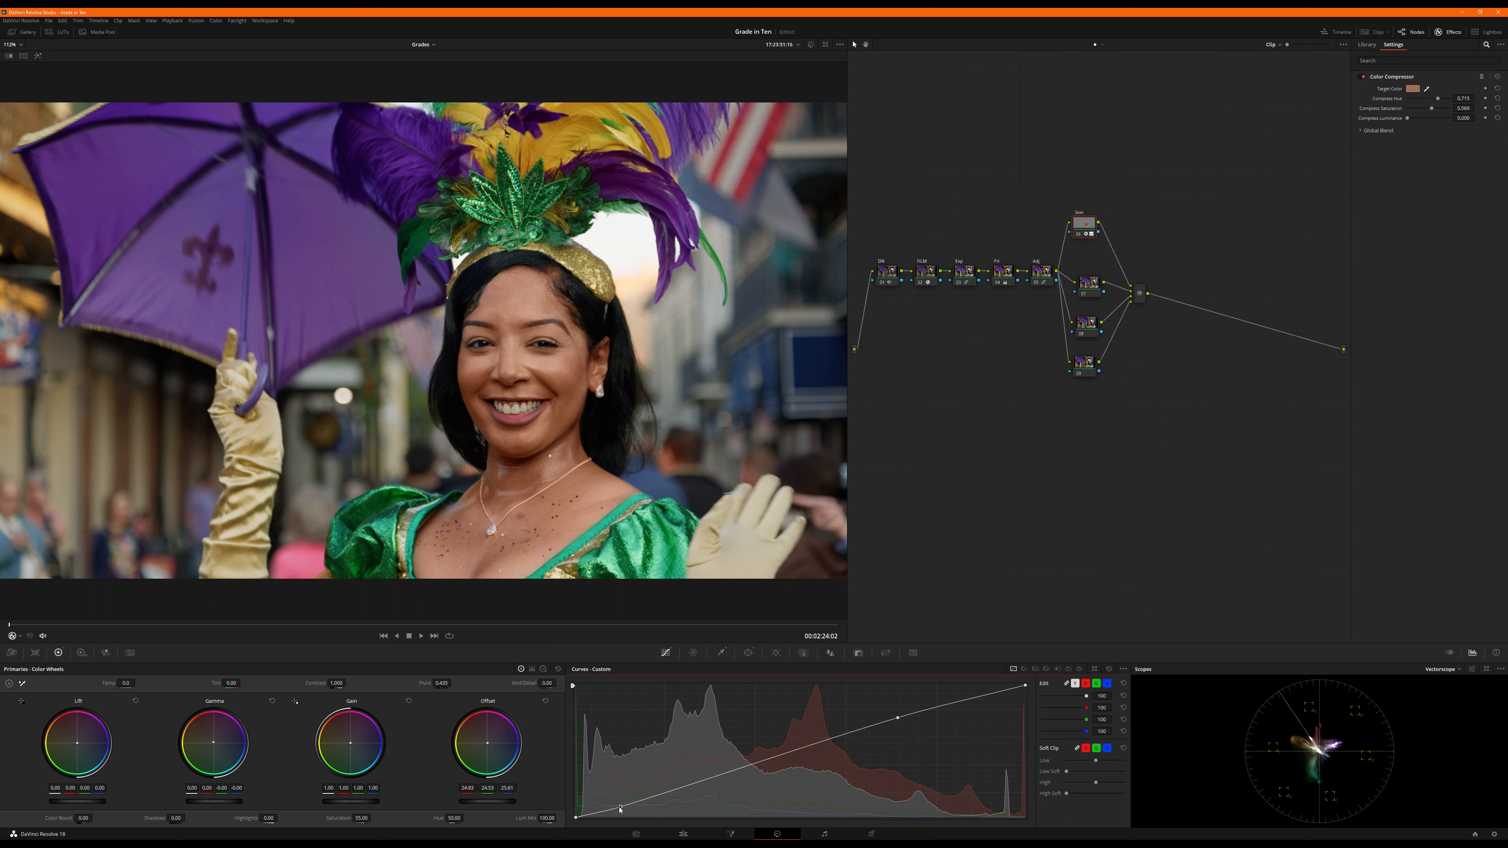
{"action": "left_click_drag", "start_coordinate": [621, 808], "coordinate": [620, 806]}
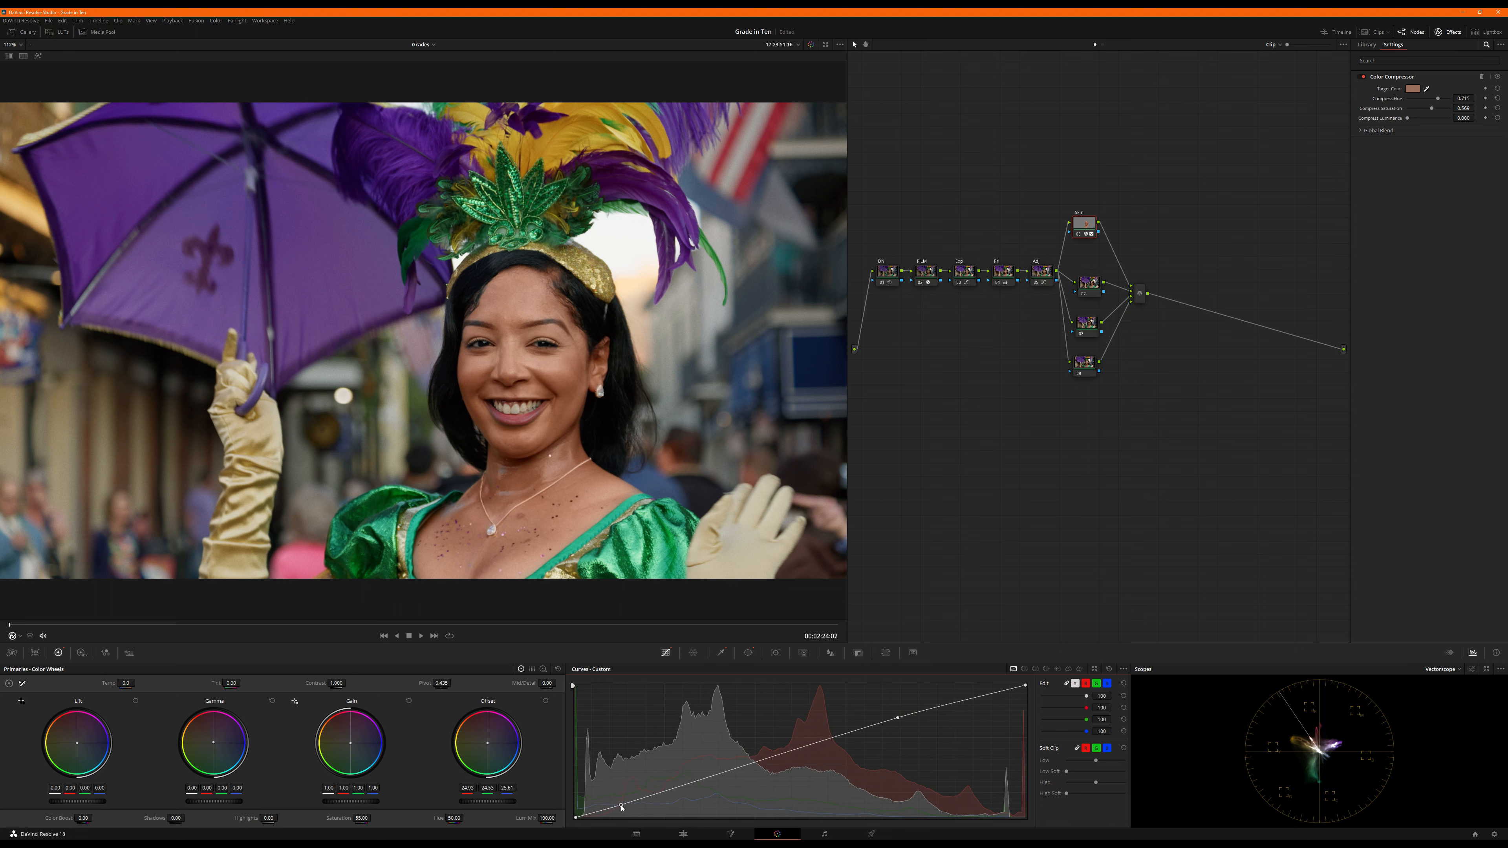
{"action": "left_click", "coordinate": [898, 718]}
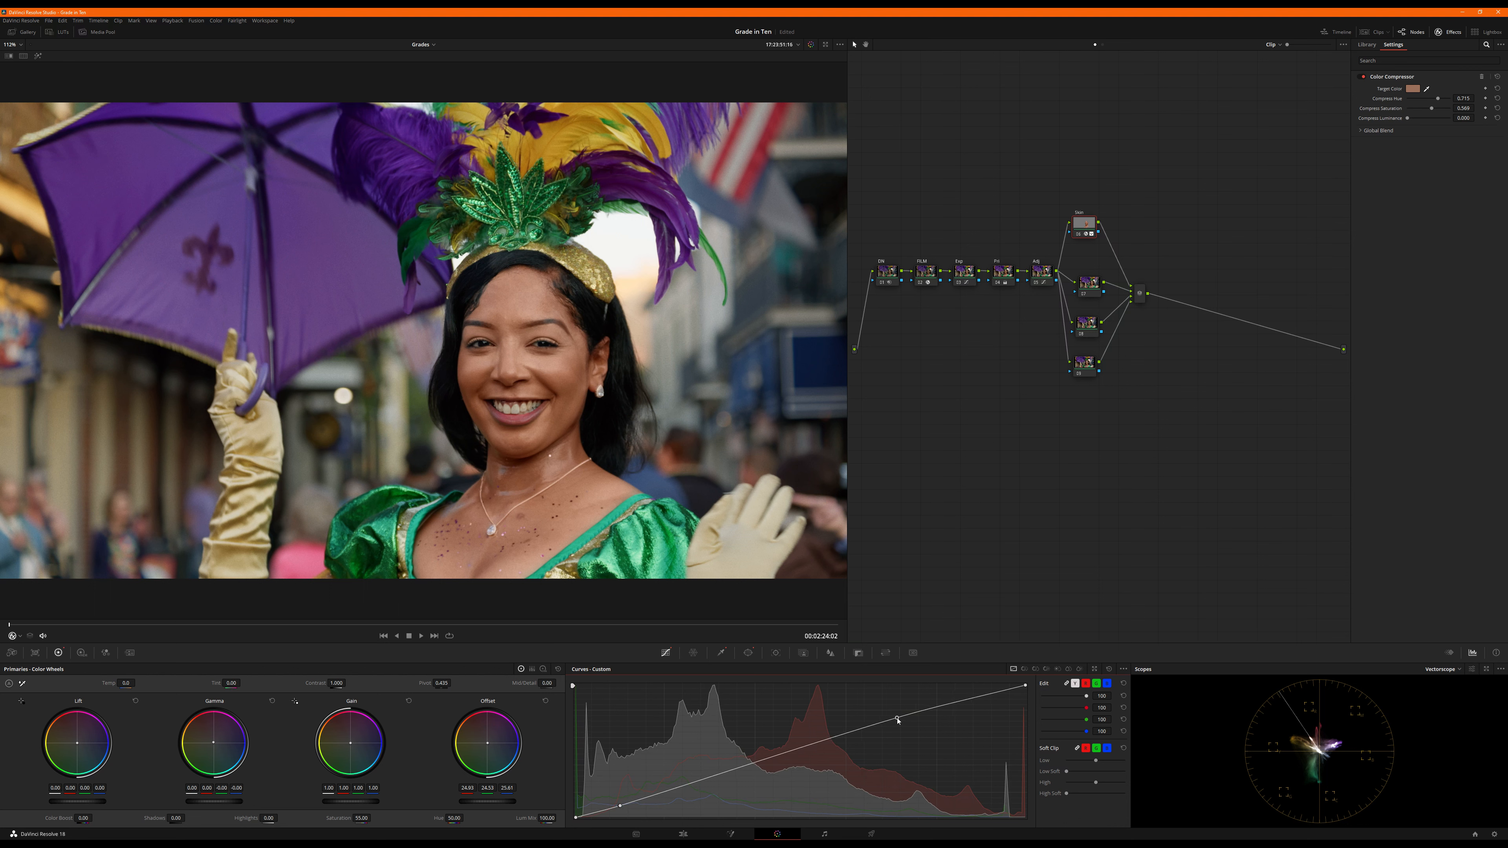
{"action": "right_click", "coordinate": [897, 718]}
Step: Align the second layer node beneath Skin, label it L-Greens and set its color space to Lab (CIE)
{"action": "left_click", "coordinate": [1087, 282]}
{"action": "left_click_drag", "start_coordinate": [1086, 282], "coordinate": [1082, 276]}
{"action": "right_click", "coordinate": [1080, 278]}
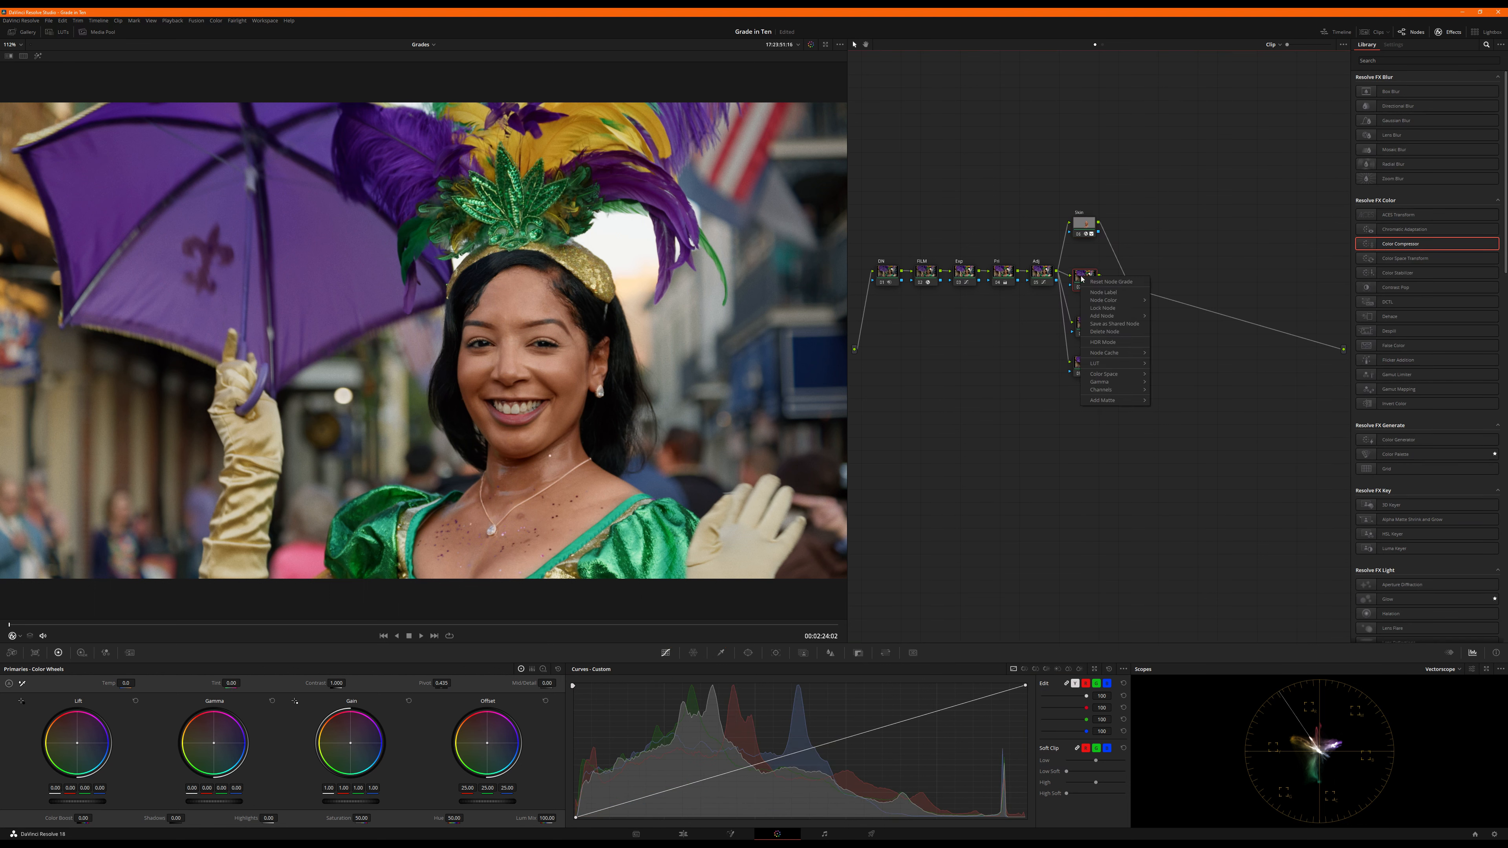
{"action": "left_click", "coordinate": [1096, 293]}
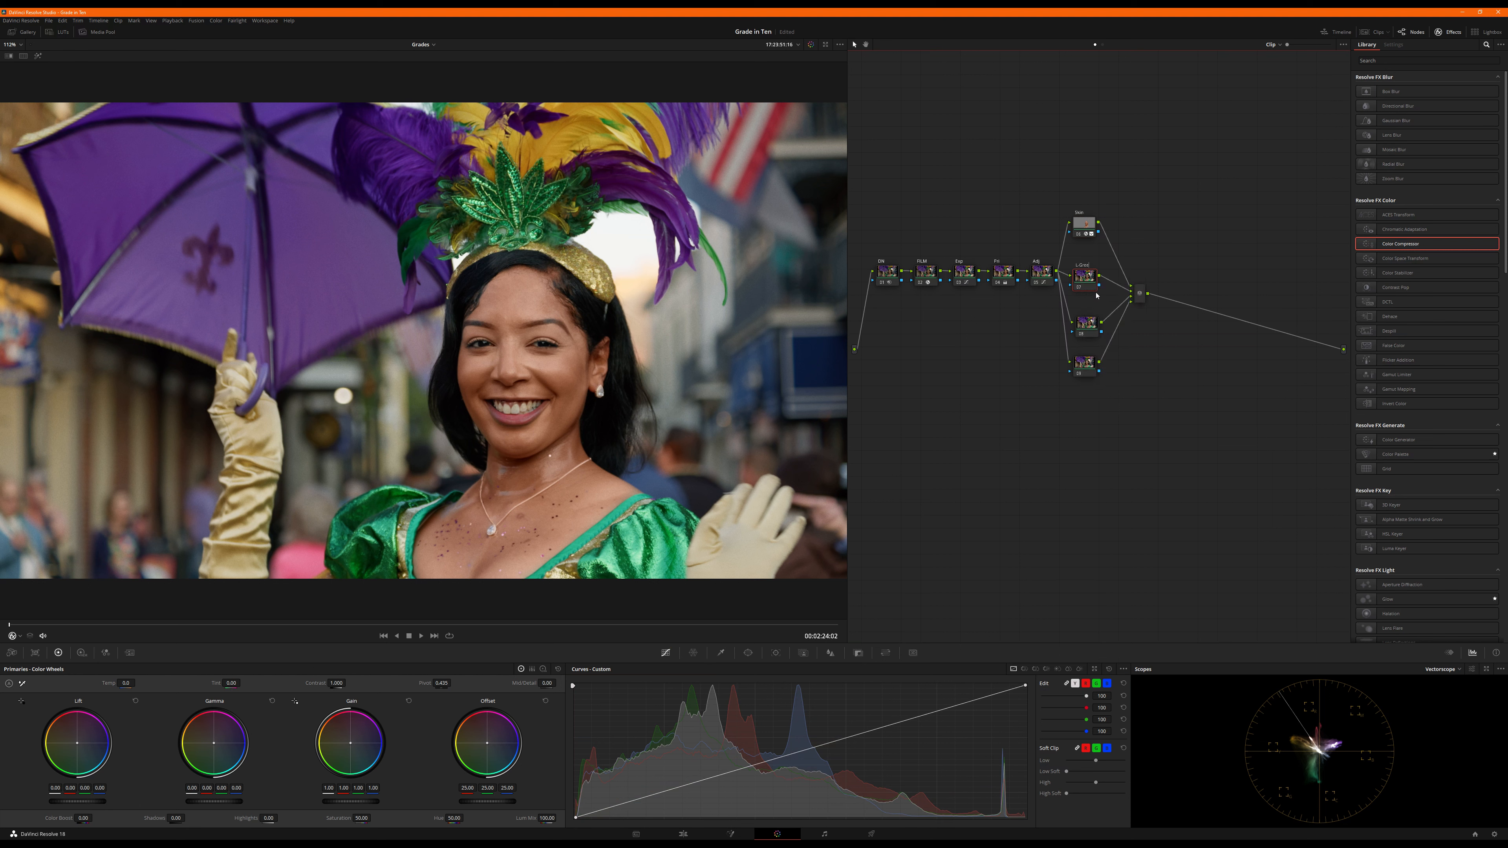
{"action": "right_click", "coordinate": [1086, 279]}
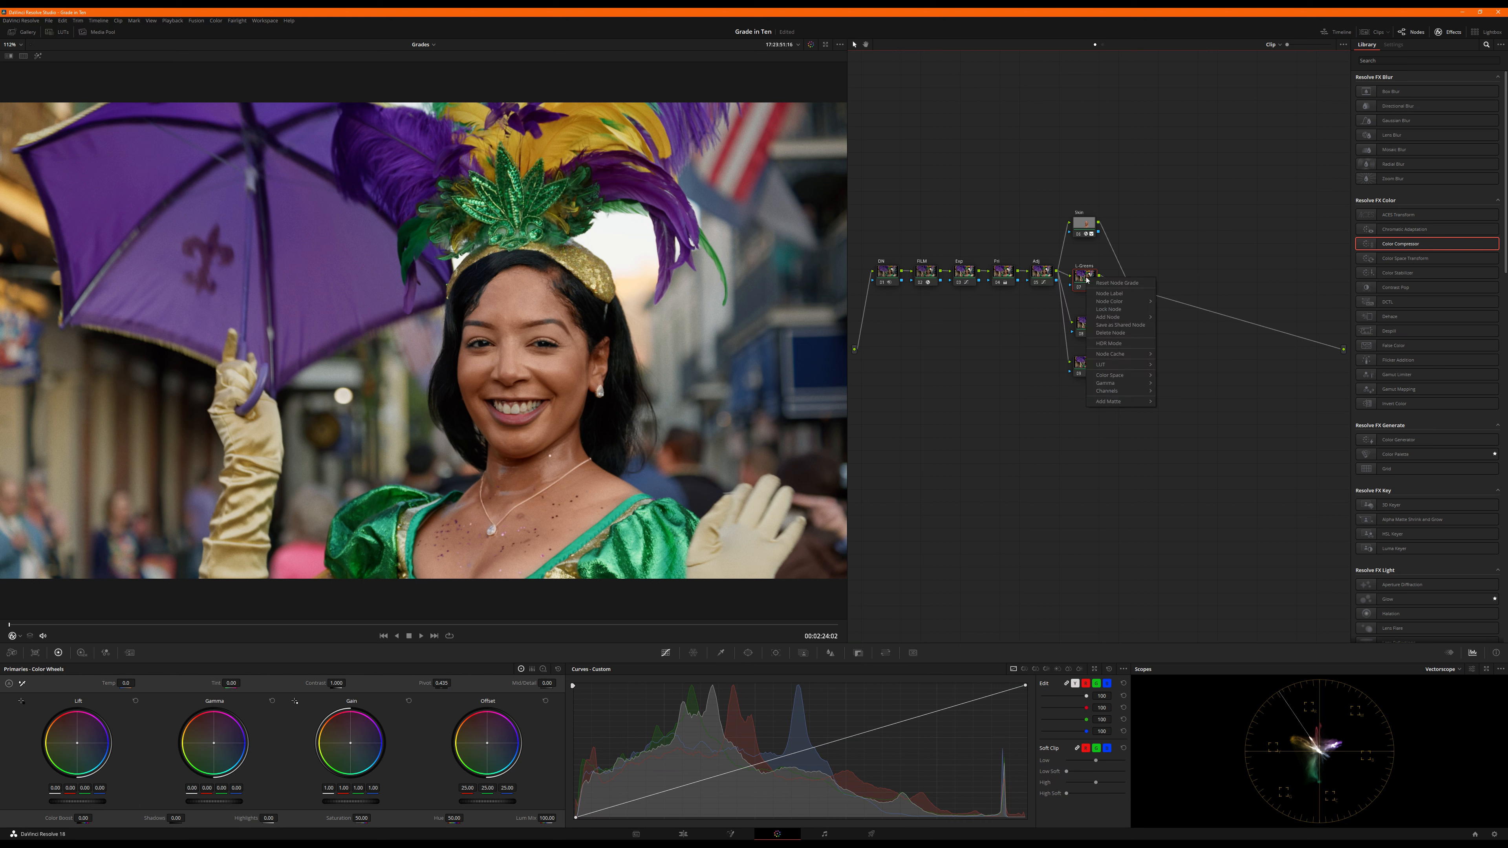
{"action": "mouse_move", "coordinate": [1110, 374]}
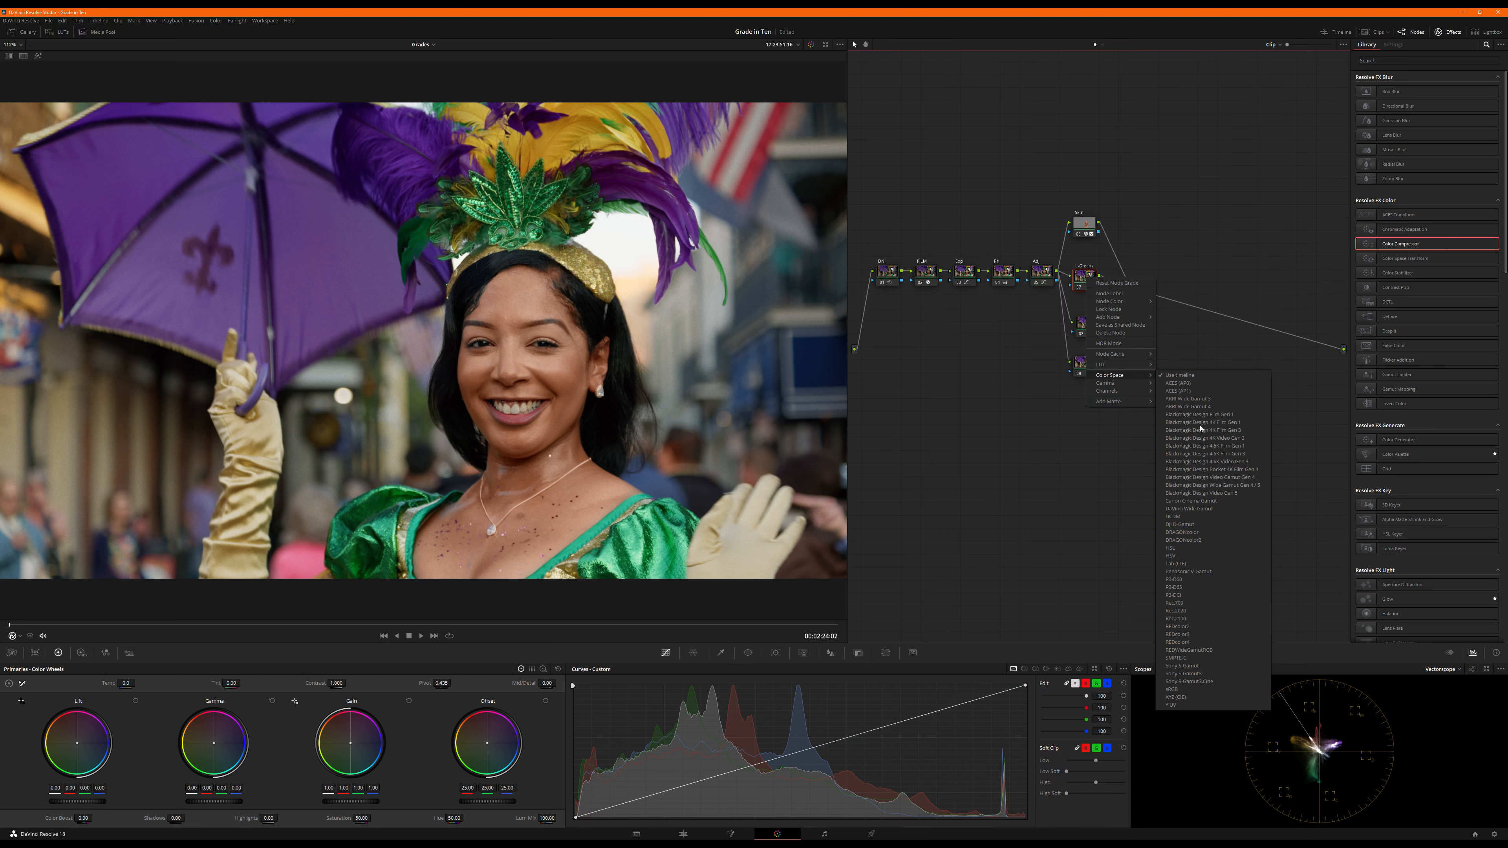
{"action": "left_click", "coordinate": [1179, 571]}
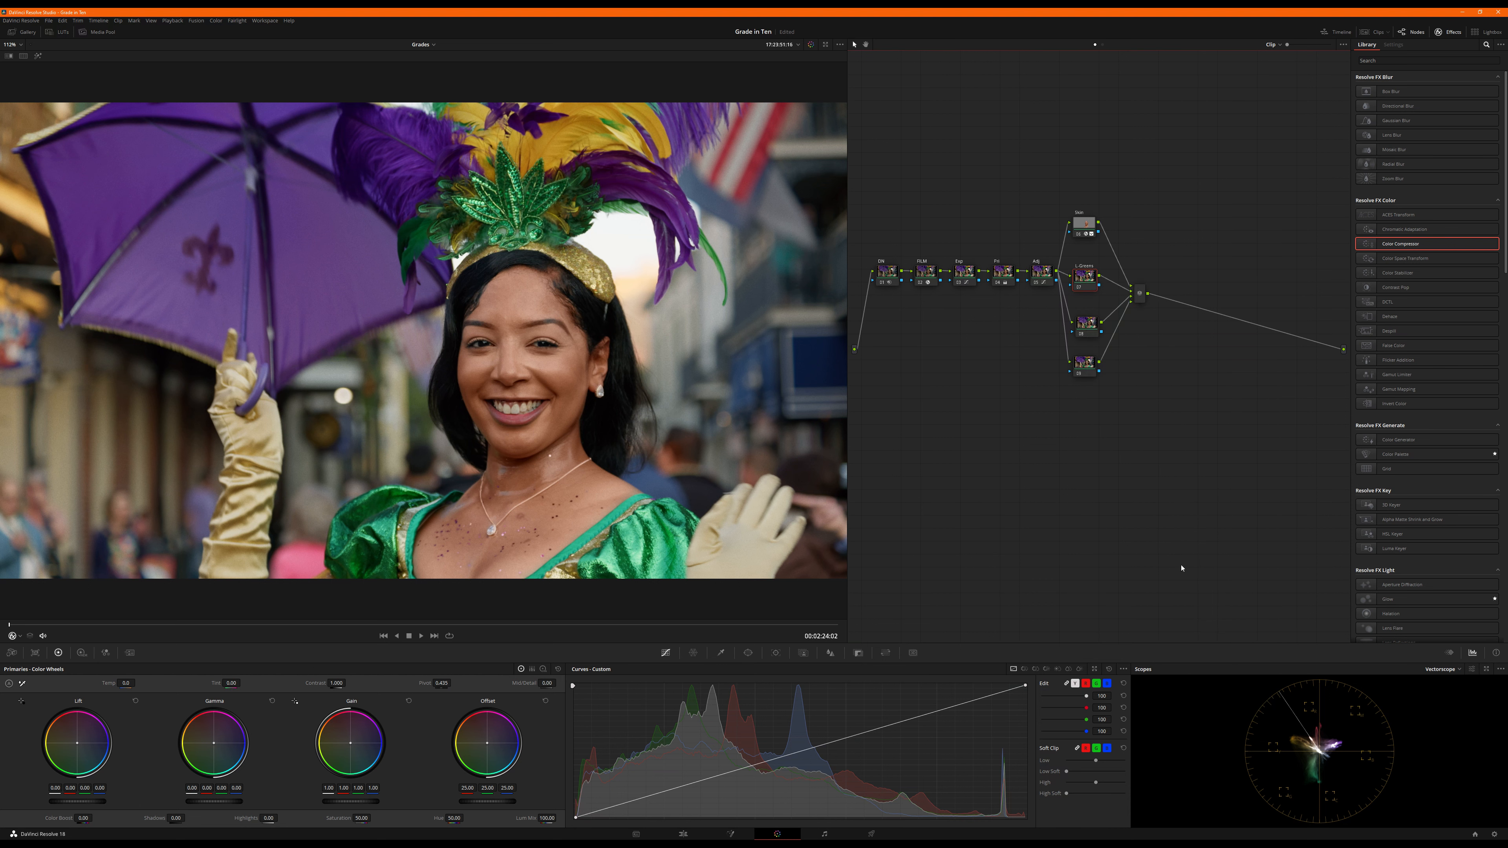
Step: Label the third layer node L-Purples and set its color space to Lab (CIE)
{"action": "right_click", "coordinate": [1088, 330]}
{"action": "left_click", "coordinate": [1103, 347]}
{"action": "right_click", "coordinate": [1086, 328]}
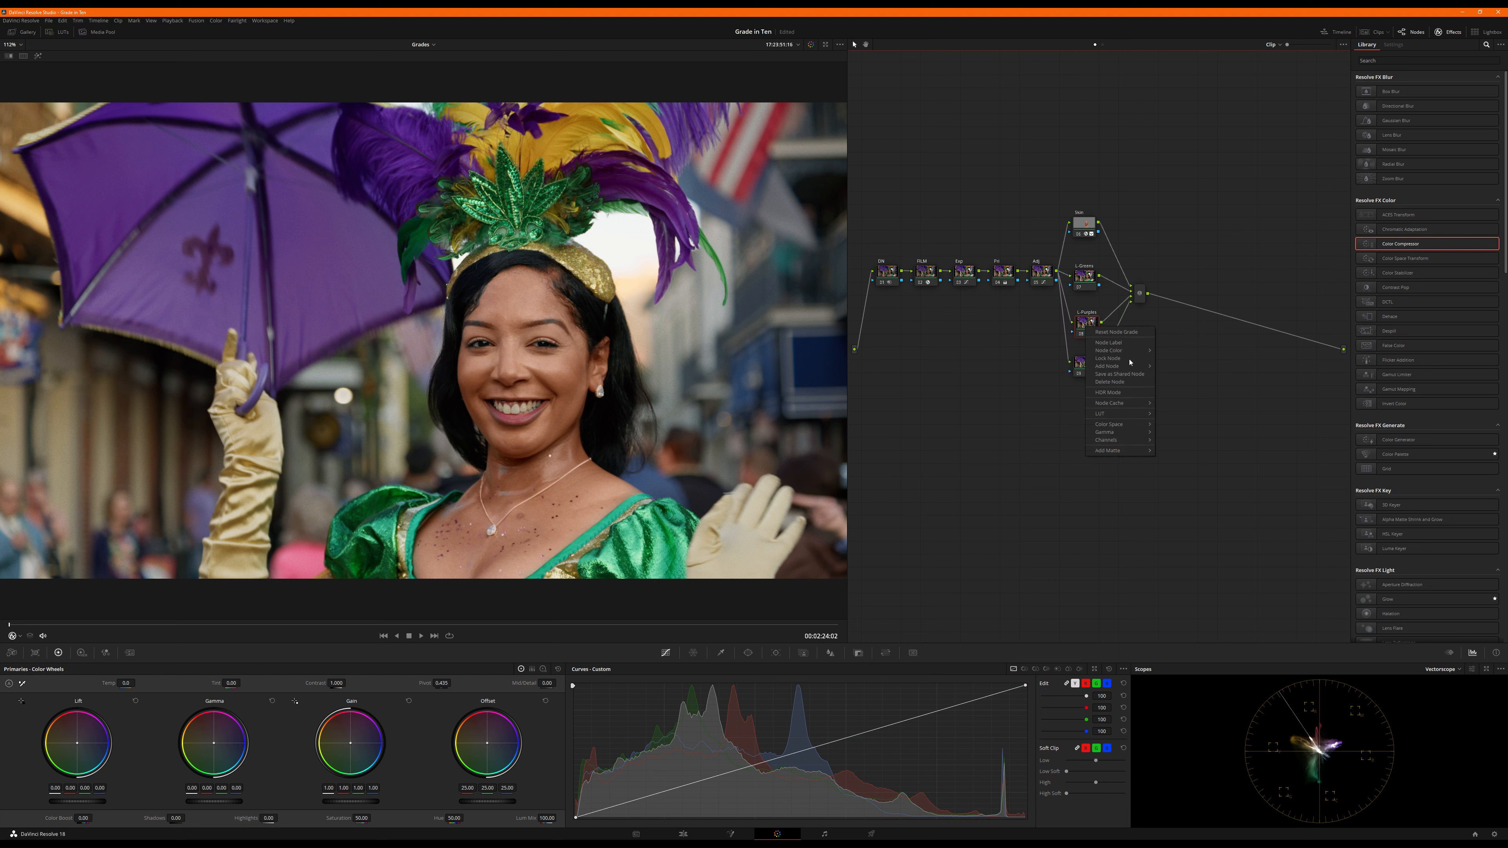
{"action": "mouse_move", "coordinate": [1117, 425]}
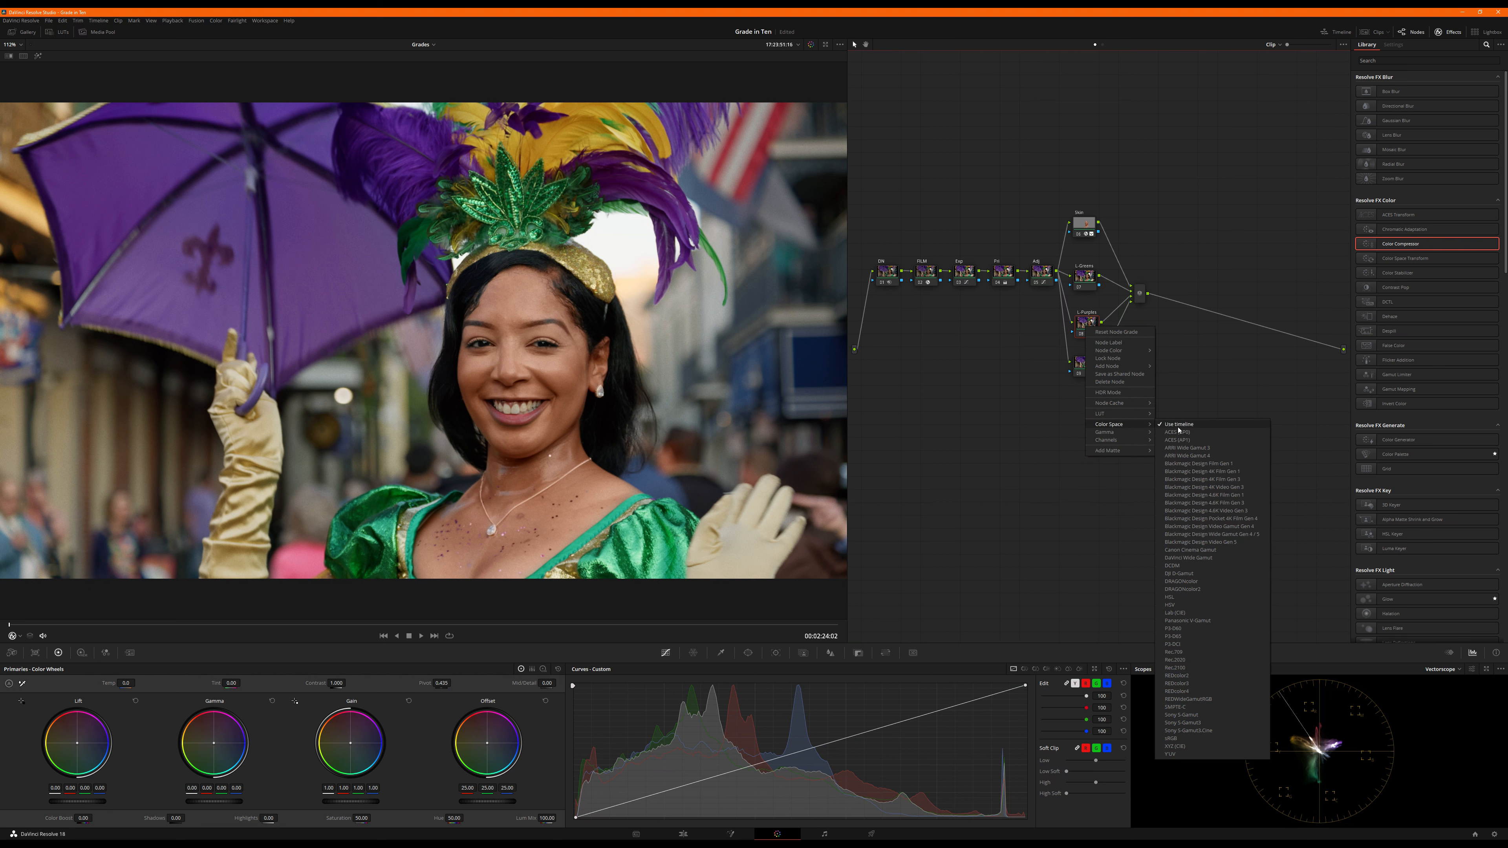
{"action": "left_click", "coordinate": [1174, 613]}
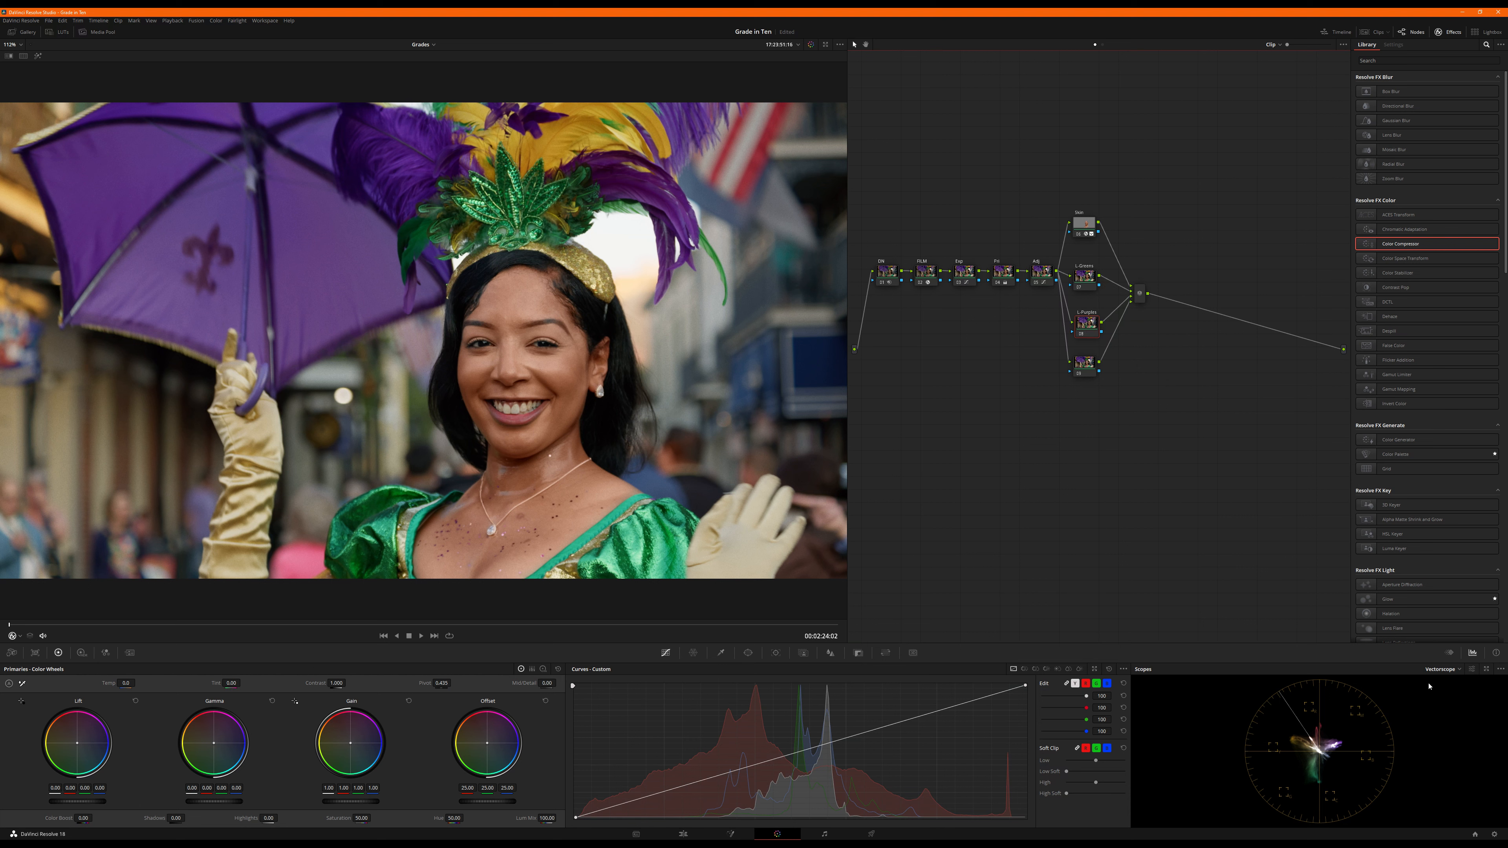
Step: Switch the scope to Parade, label the fourth layer node L-Yellows and set its color space to Lab (CIE)
{"action": "left_click", "coordinate": [1442, 669]}
{"action": "left_click", "coordinate": [1442, 681]}
{"action": "left_click", "coordinate": [1085, 364]}
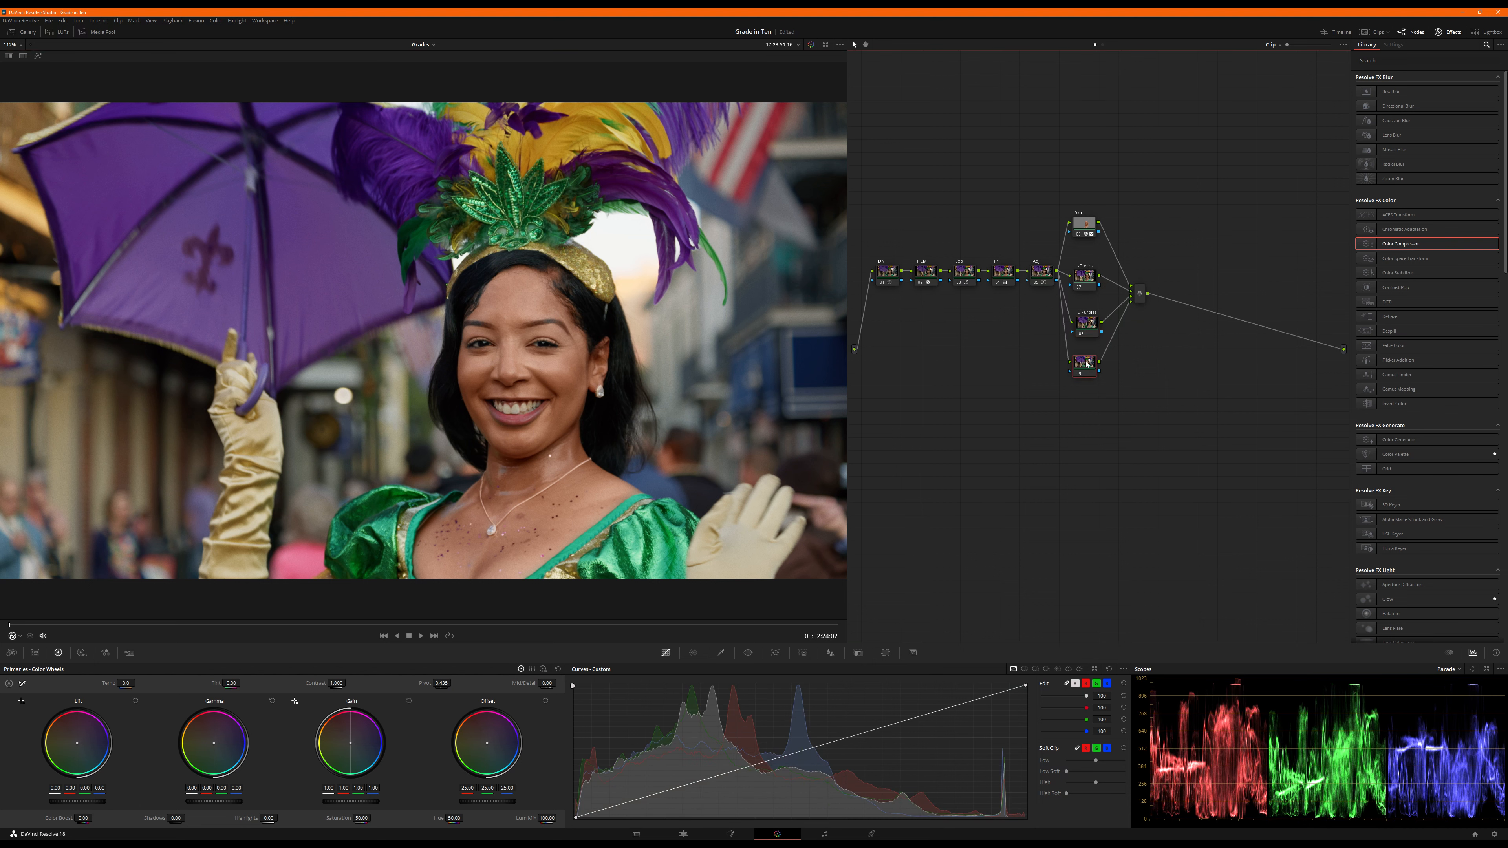
{"action": "right_click", "coordinate": [1086, 364]}
{"action": "left_click", "coordinate": [1107, 379]}
{"action": "right_click", "coordinate": [1079, 364]}
{"action": "mouse_move", "coordinate": [1108, 461]}
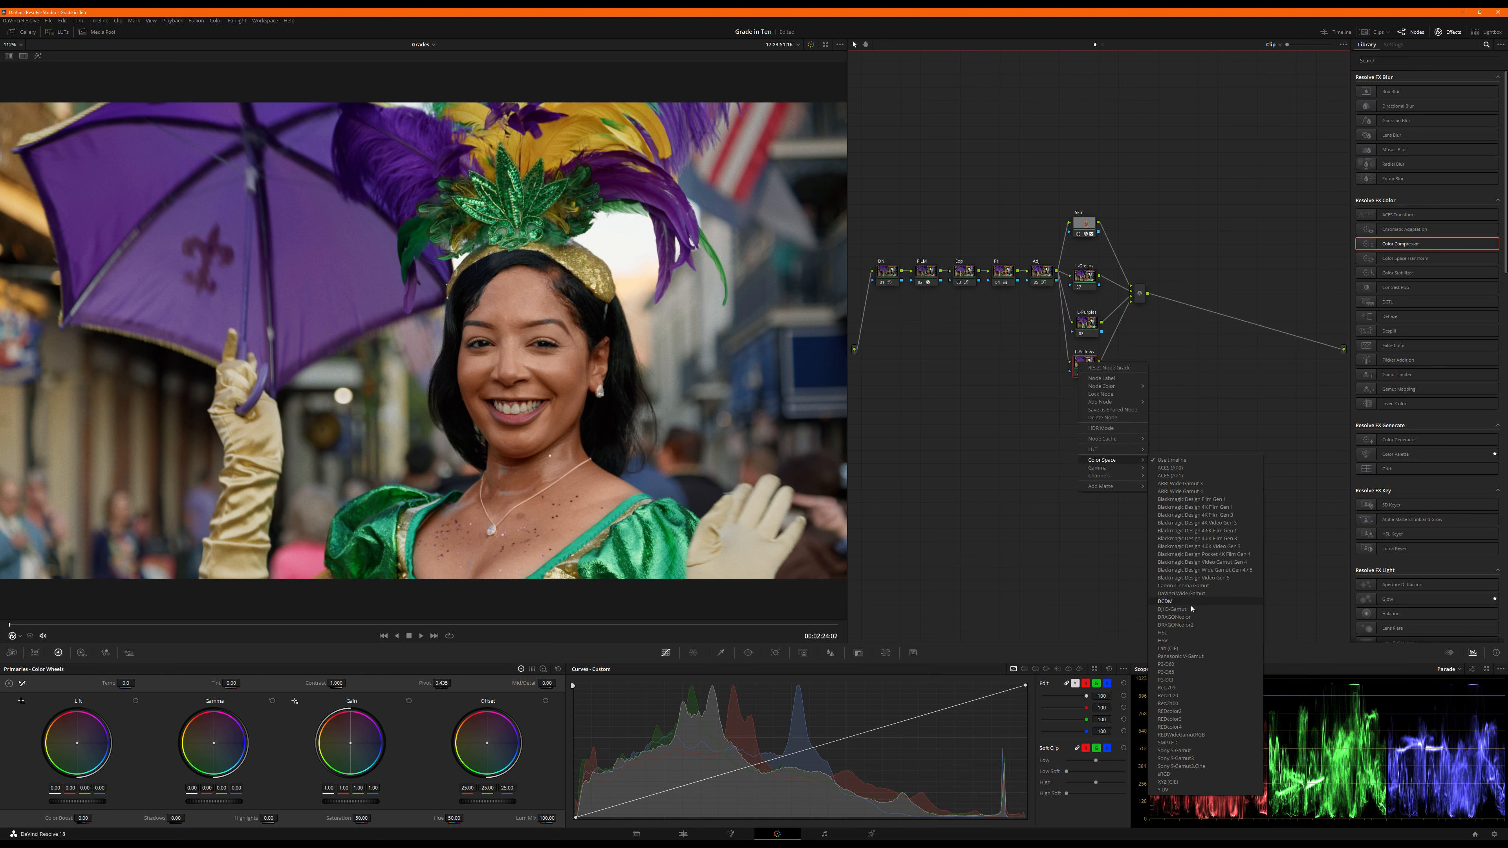
{"action": "left_click", "coordinate": [1168, 648]}
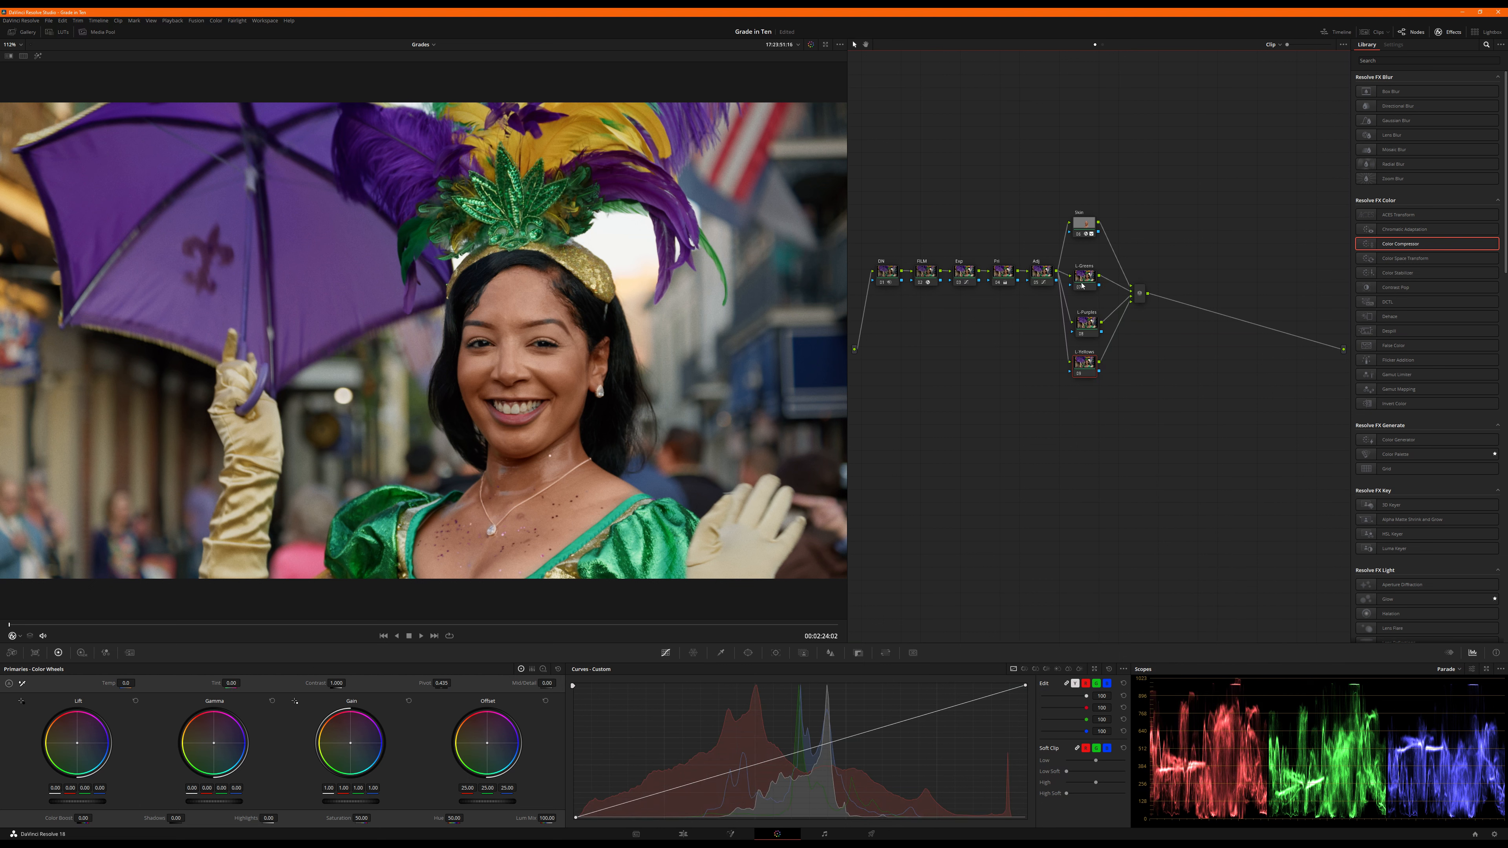
Step: Sample the green dress sleeve for the L-Greens node with the 3D qualifier and check the selection in highlight view
{"action": "left_click", "coordinate": [721, 653]}
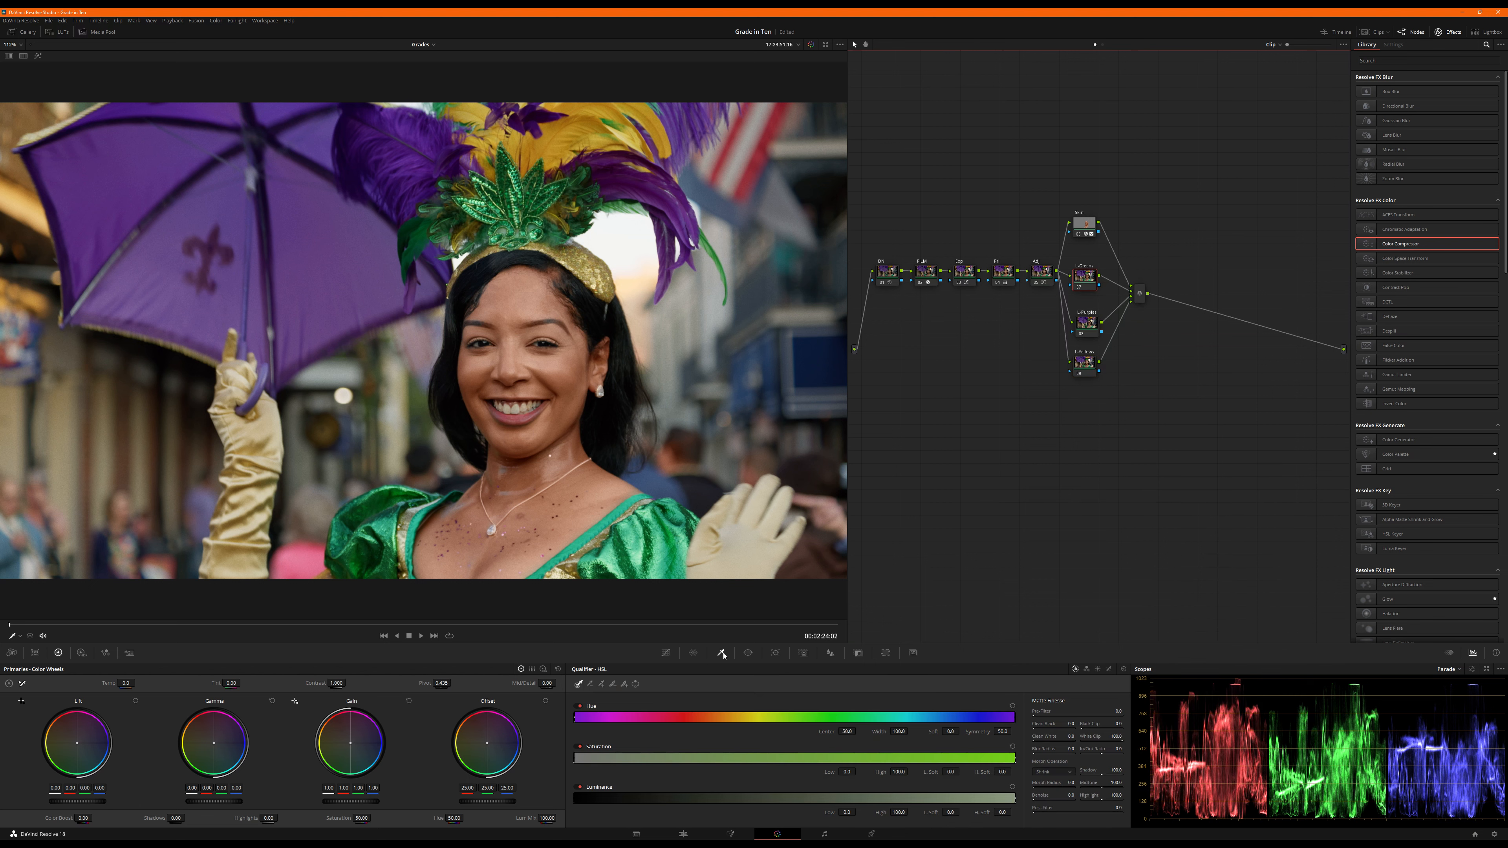
{"action": "left_click", "coordinate": [1108, 669]}
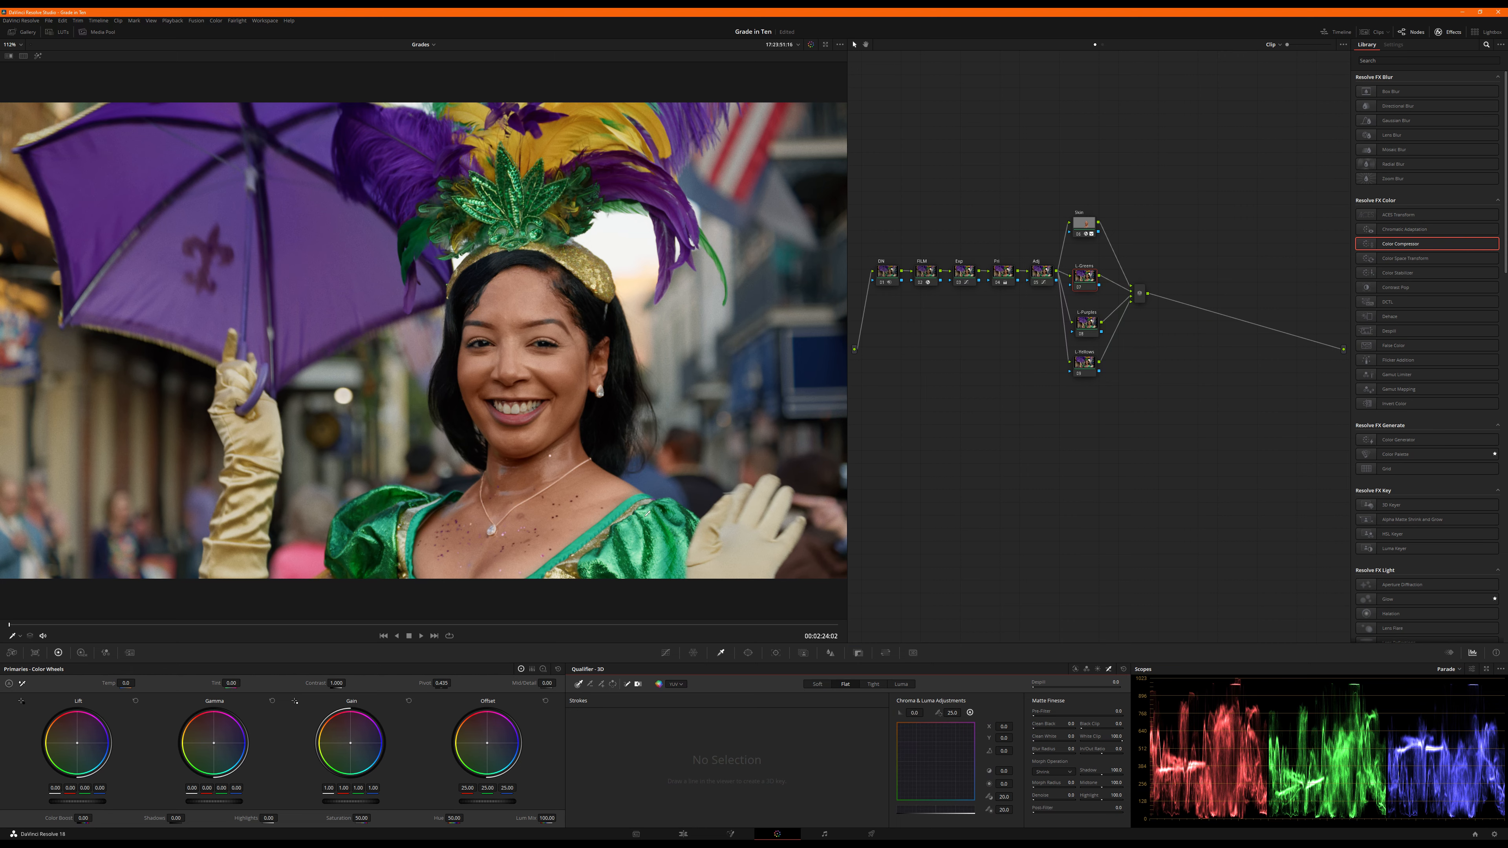
{"action": "mouse_move", "coordinate": [647, 513]}
{"action": "left_mouse_down"}
{"action": "mouse_move", "coordinate": [648, 530]}
{"action": "mouse_move", "coordinate": [615, 546]}
{"action": "mouse_move", "coordinate": [656, 567]}
{"action": "mouse_move", "coordinate": [670, 510]}
{"action": "mouse_move", "coordinate": [656, 552]}
{"action": "left_mouse_up"}
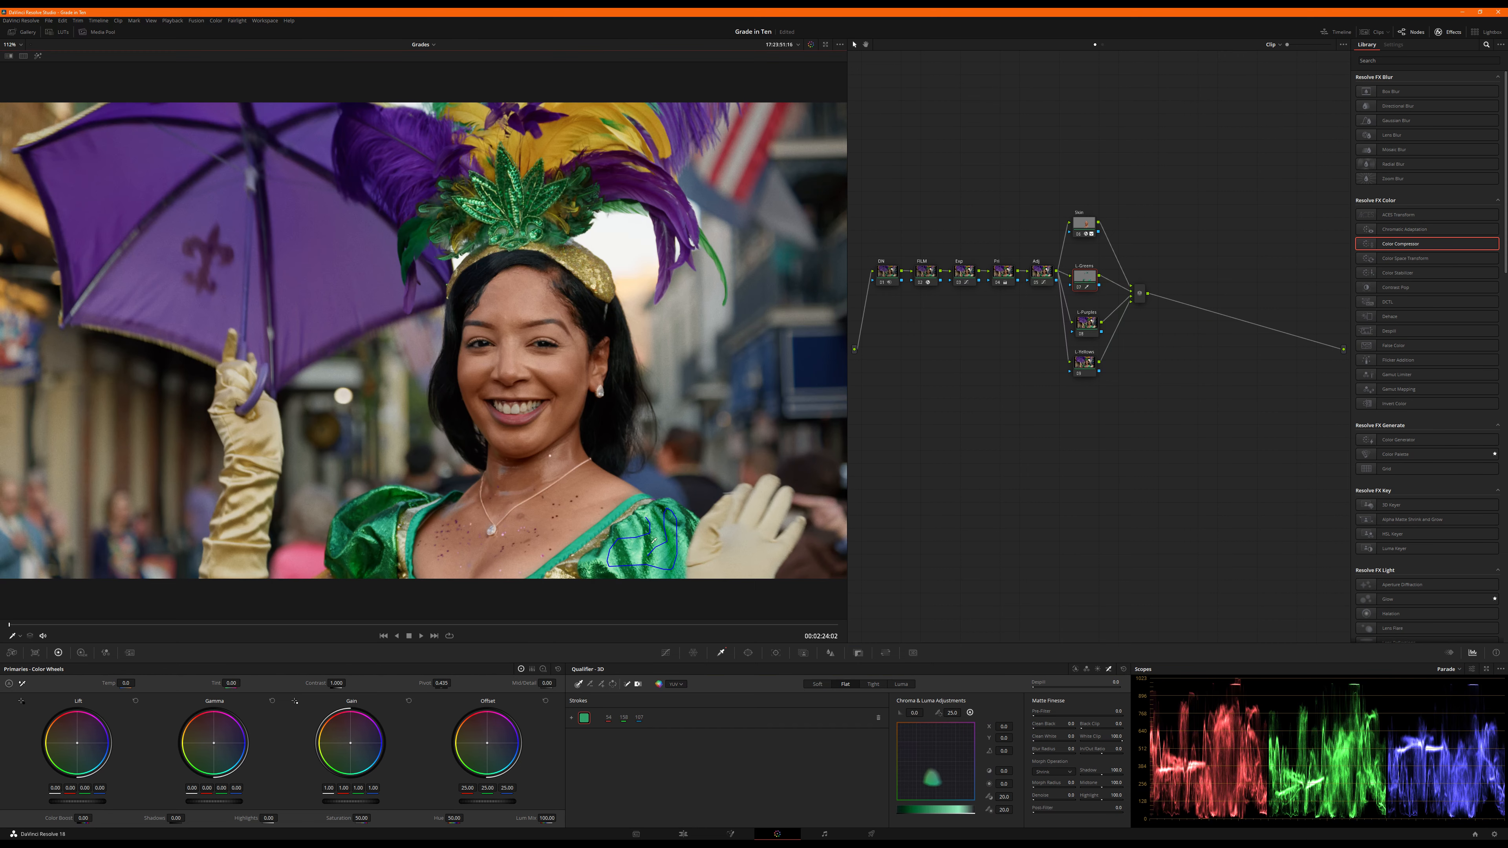
{"action": "key", "text": "shift+h"}
{"action": "key", "text": "shift+h"}
Step: Add the headdress's green leaves to the L-Greens key and check it in the highlight and black-and-white views
{"action": "left_click", "coordinate": [602, 685]}
{"action": "key", "text": "shift+h"}
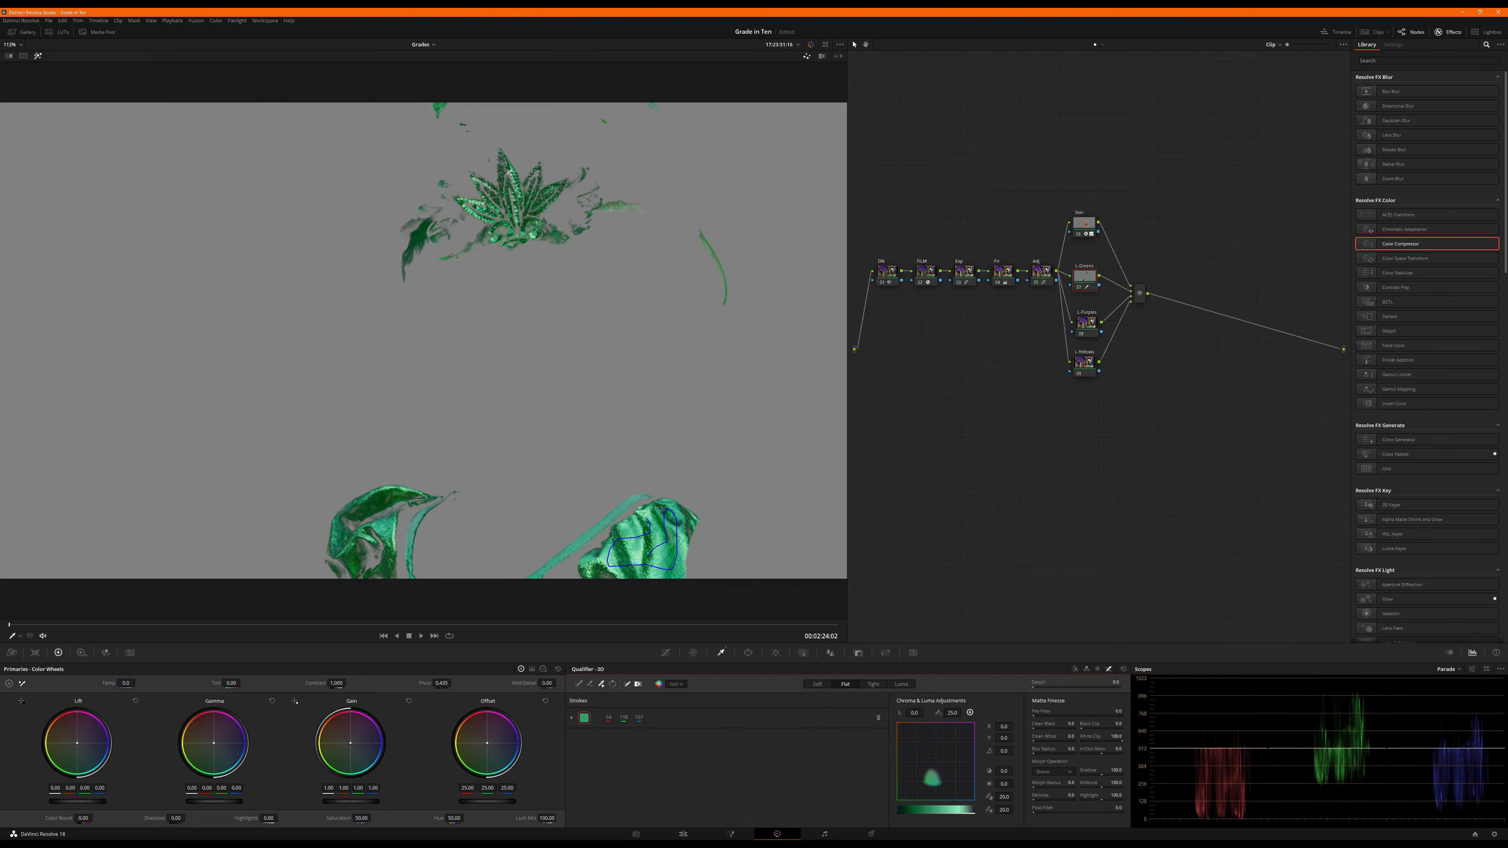
{"action": "key", "text": "alt+shift+h"}
{"action": "mouse_move", "coordinate": [505, 174]}
{"action": "left_mouse_down"}
{"action": "mouse_move", "coordinate": [512, 212]}
{"action": "mouse_move", "coordinate": [496, 201]}
{"action": "left_mouse_up"}
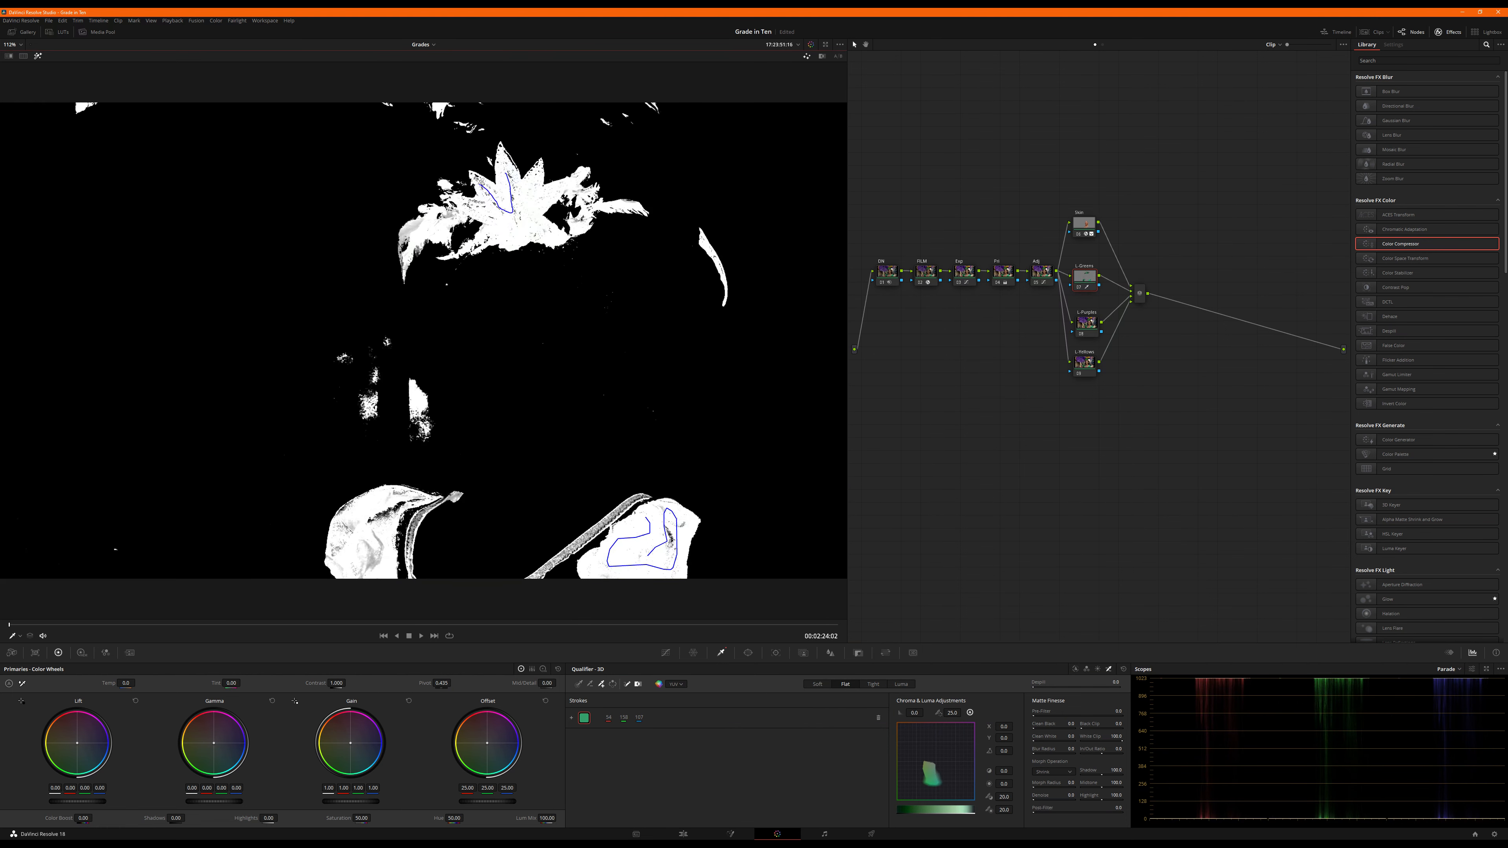
{"action": "key", "text": "alt+shift+h"}
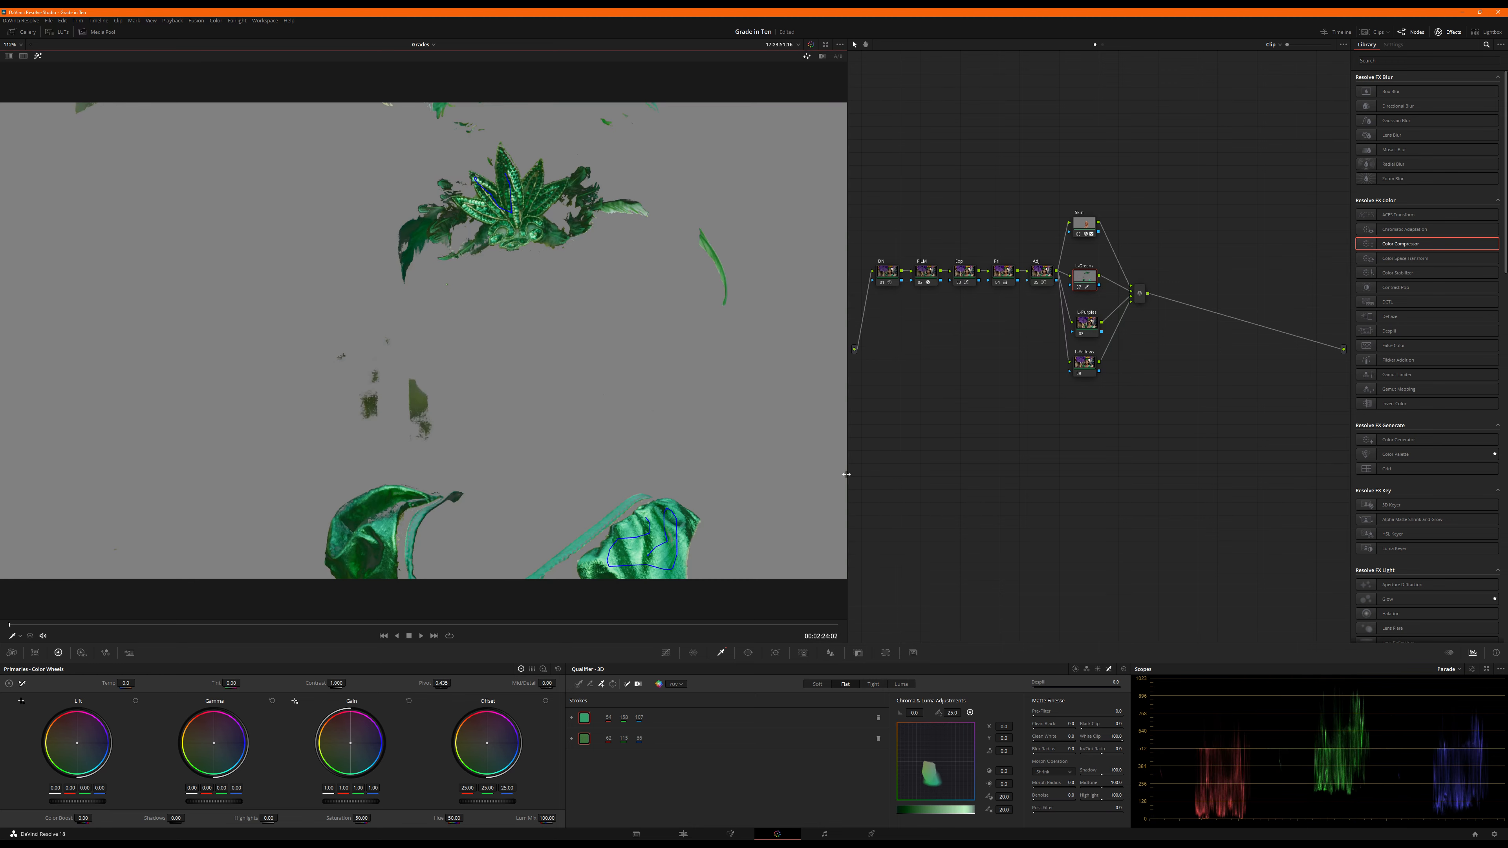
{"action": "key", "text": "shift+h"}
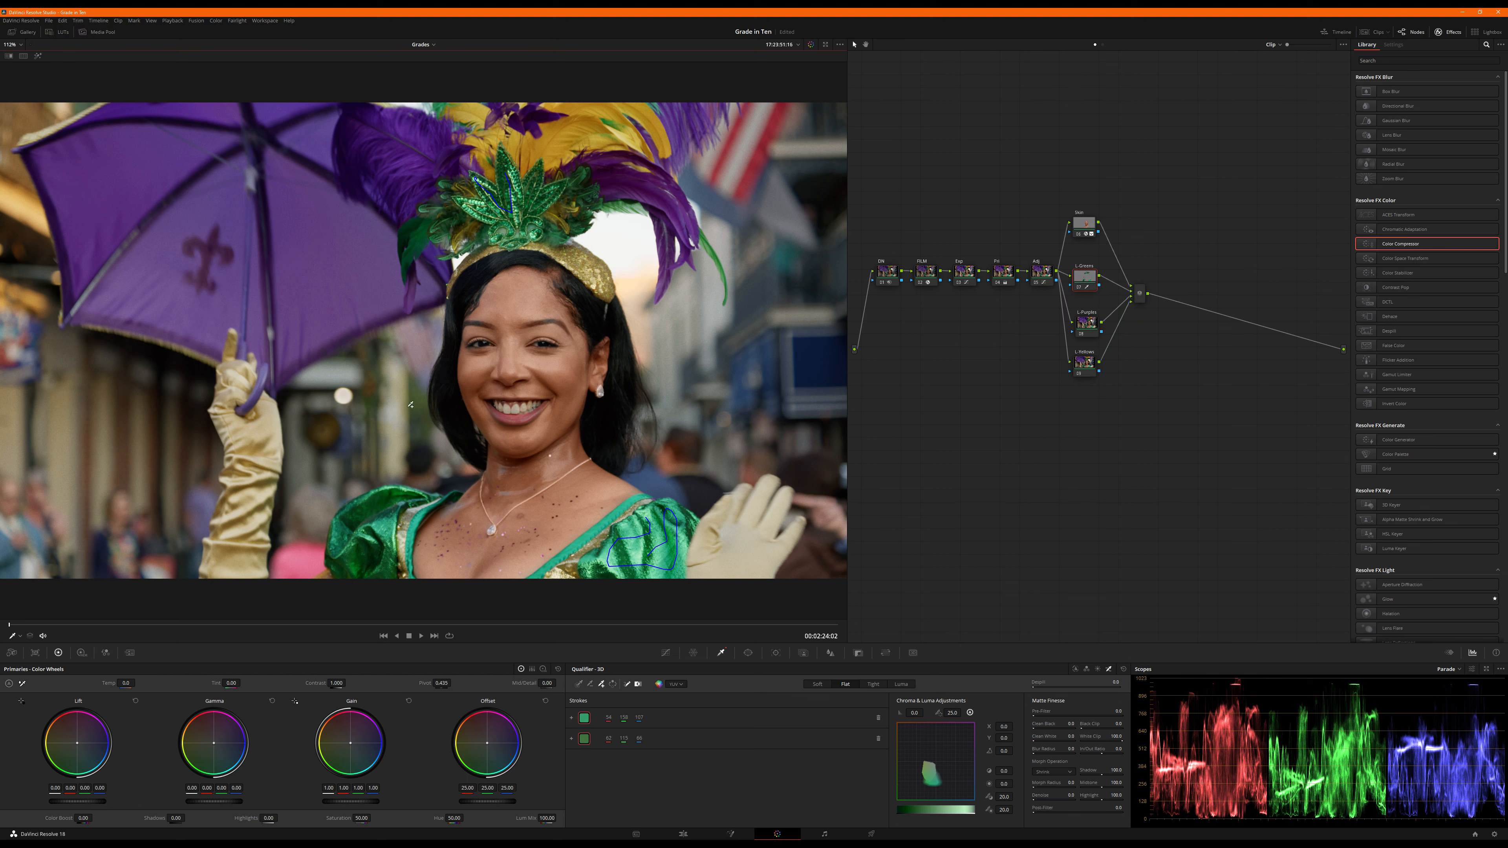
{"action": "key", "text": "shift+h"}
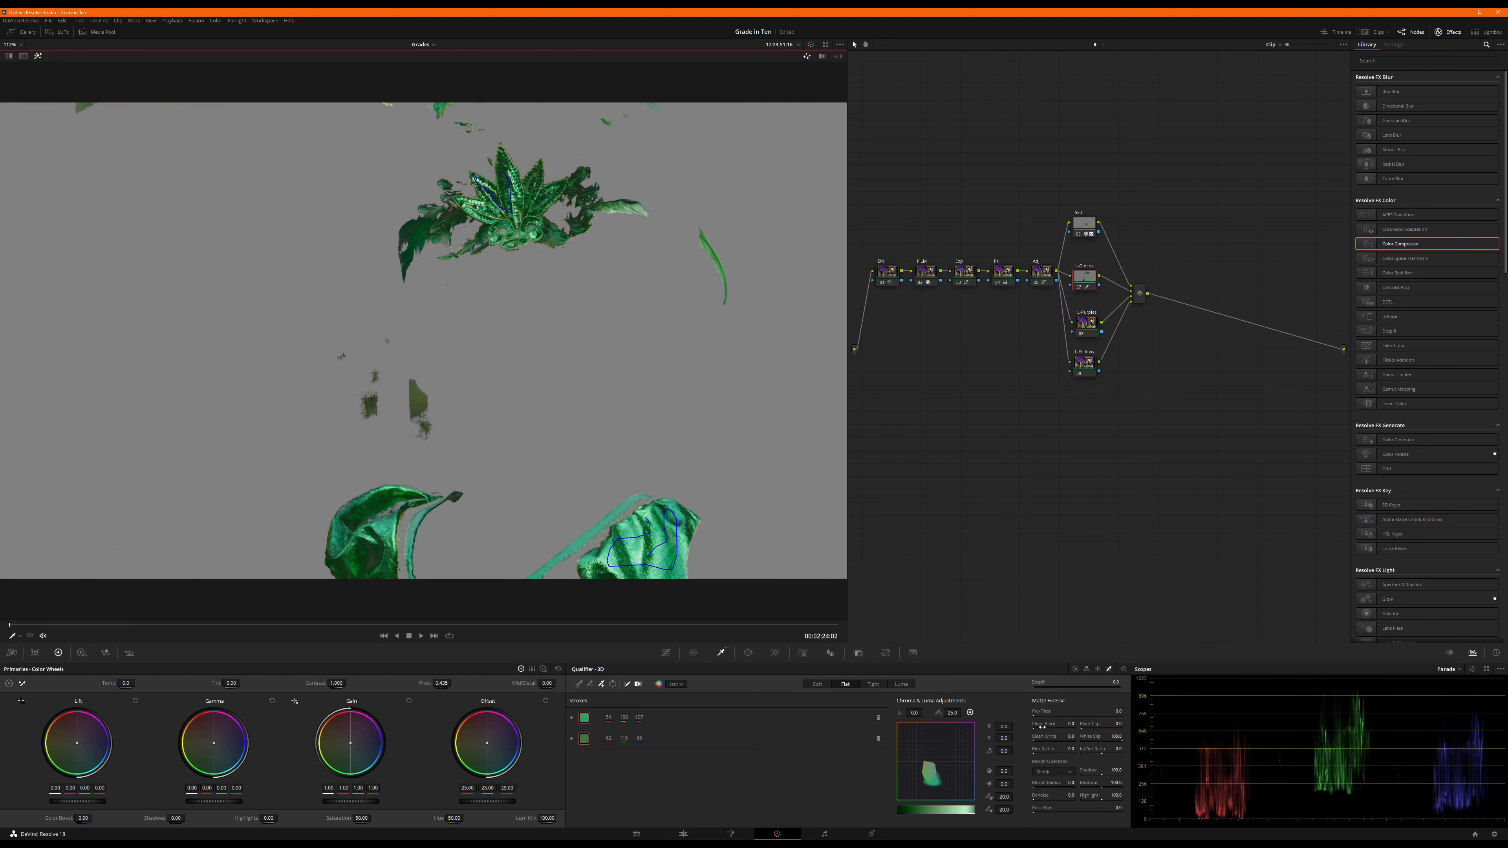
Step: Refine the L-Greens matte with the clean black, clean white, denoise and clip controls, and return to the full image
{"action": "left_click_drag", "start_coordinate": [1042, 726], "coordinate": [1047, 739]}
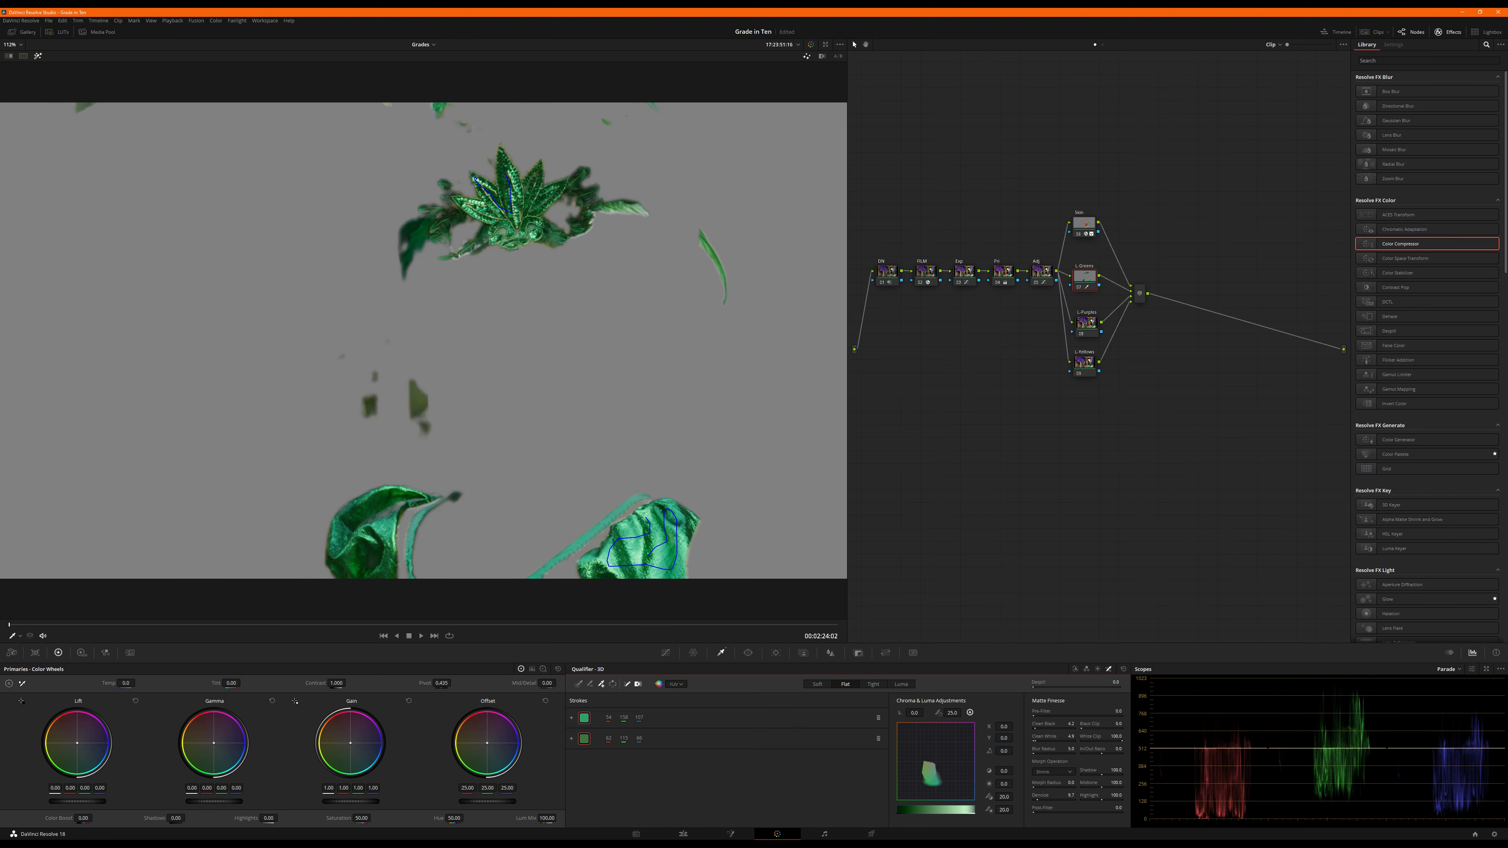
{"action": "left_click_drag", "start_coordinate": [1039, 812], "coordinate": [1043, 813]}
{"action": "mouse_move", "coordinate": [1117, 725]}
{"action": "left_mouse_down"}
{"action": "mouse_move", "coordinate": [1039, 740]}
{"action": "mouse_move", "coordinate": [1065, 739]}
{"action": "left_mouse_up"}
{"action": "left_click", "coordinate": [666, 652]}
{"action": "key", "text": "shift+h"}
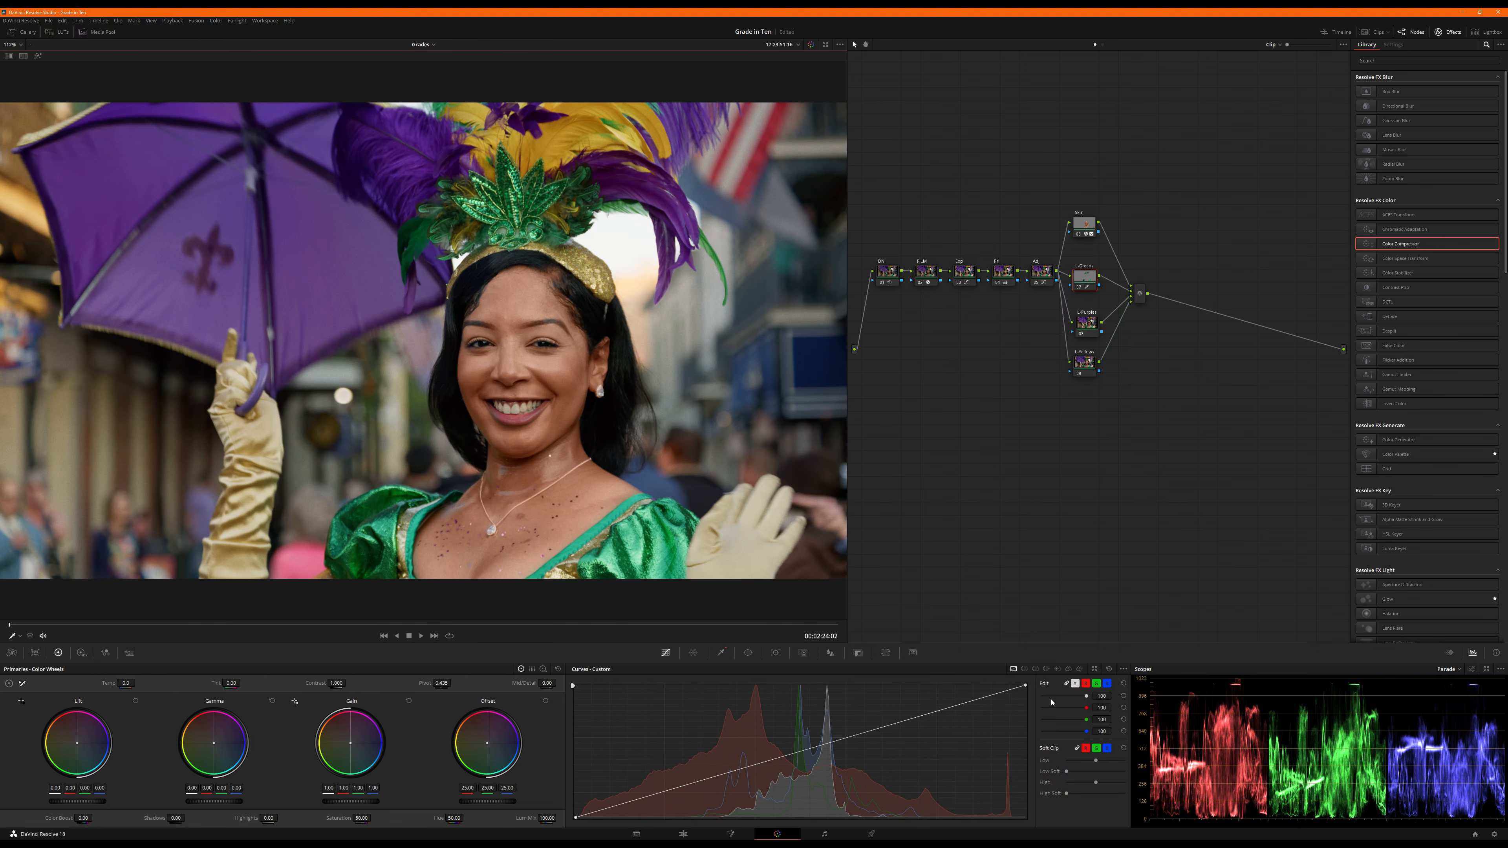
Step: Pull down a highlight point on the L-Greens node's green curve and set the node's saturation to 55
{"action": "left_click", "coordinate": [1096, 683]}
{"action": "mouse_move", "coordinate": [929, 714]}
{"action": "left_mouse_down"}
{"action": "mouse_move", "coordinate": [920, 701]}
{"action": "mouse_move", "coordinate": [919, 747]}
{"action": "mouse_move", "coordinate": [913, 727]}
{"action": "left_mouse_up"}
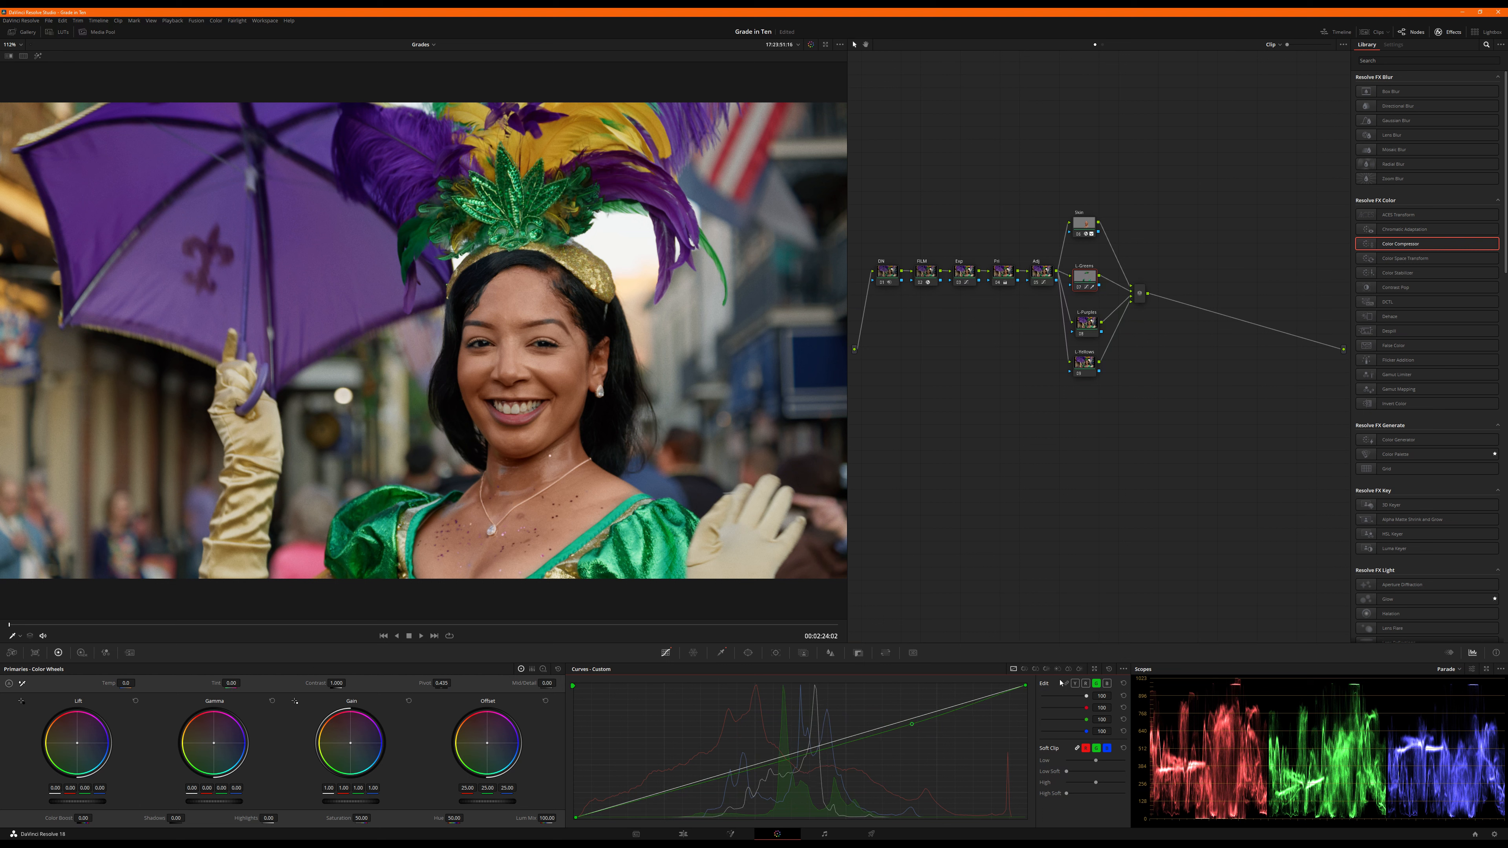
{"action": "left_click", "coordinate": [363, 818]}
{"action": "type", "text": "55"}
{"action": "key", "text": "Return"}
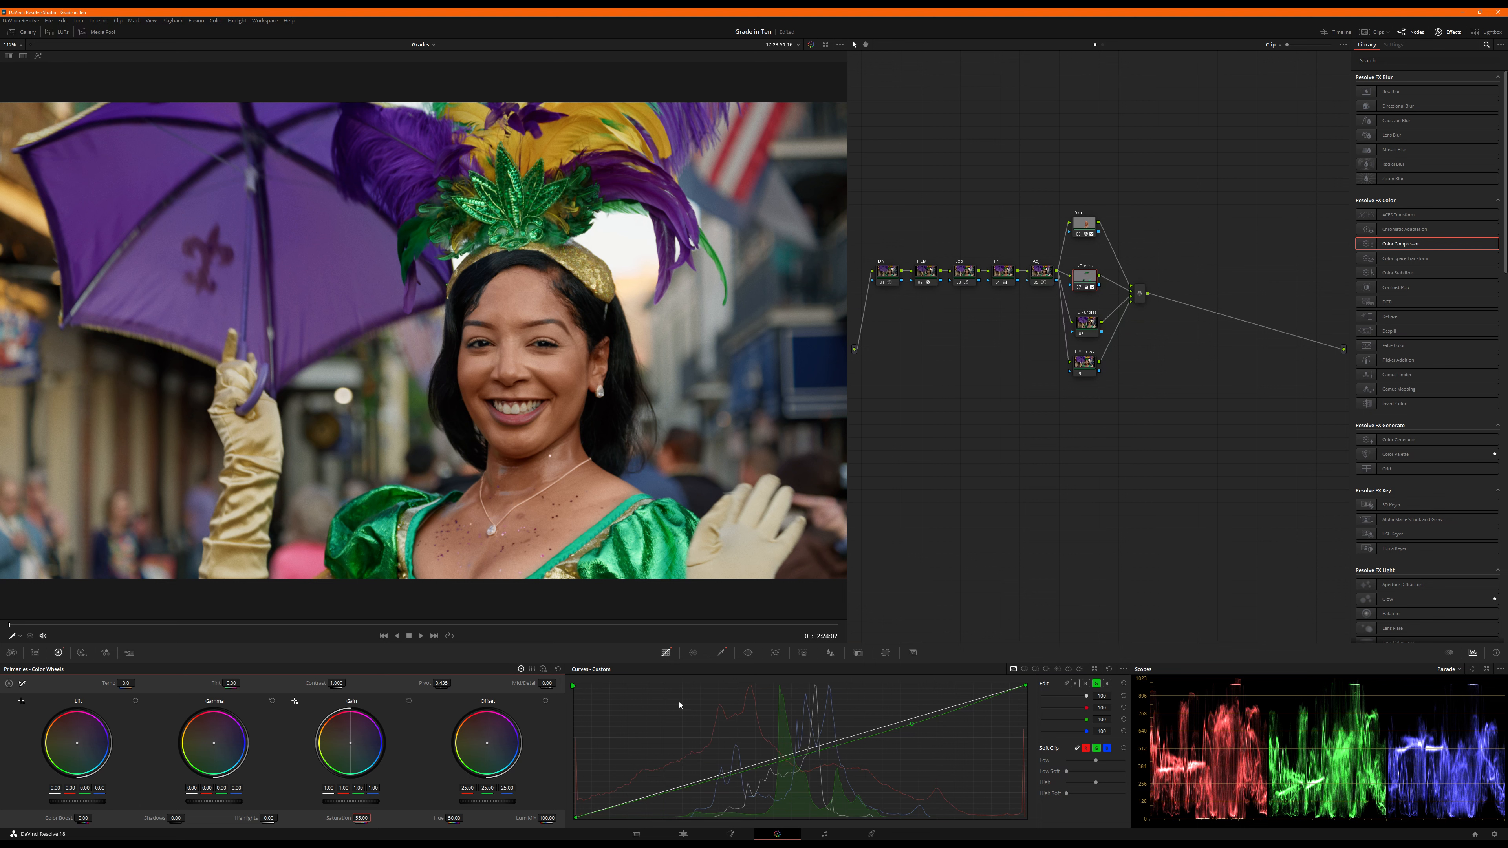
Step: Raise a highlight point on the L-Greens red curve and readjust the green curve's point, comparing the grade with the node off
{"action": "left_click", "coordinate": [1086, 684]}
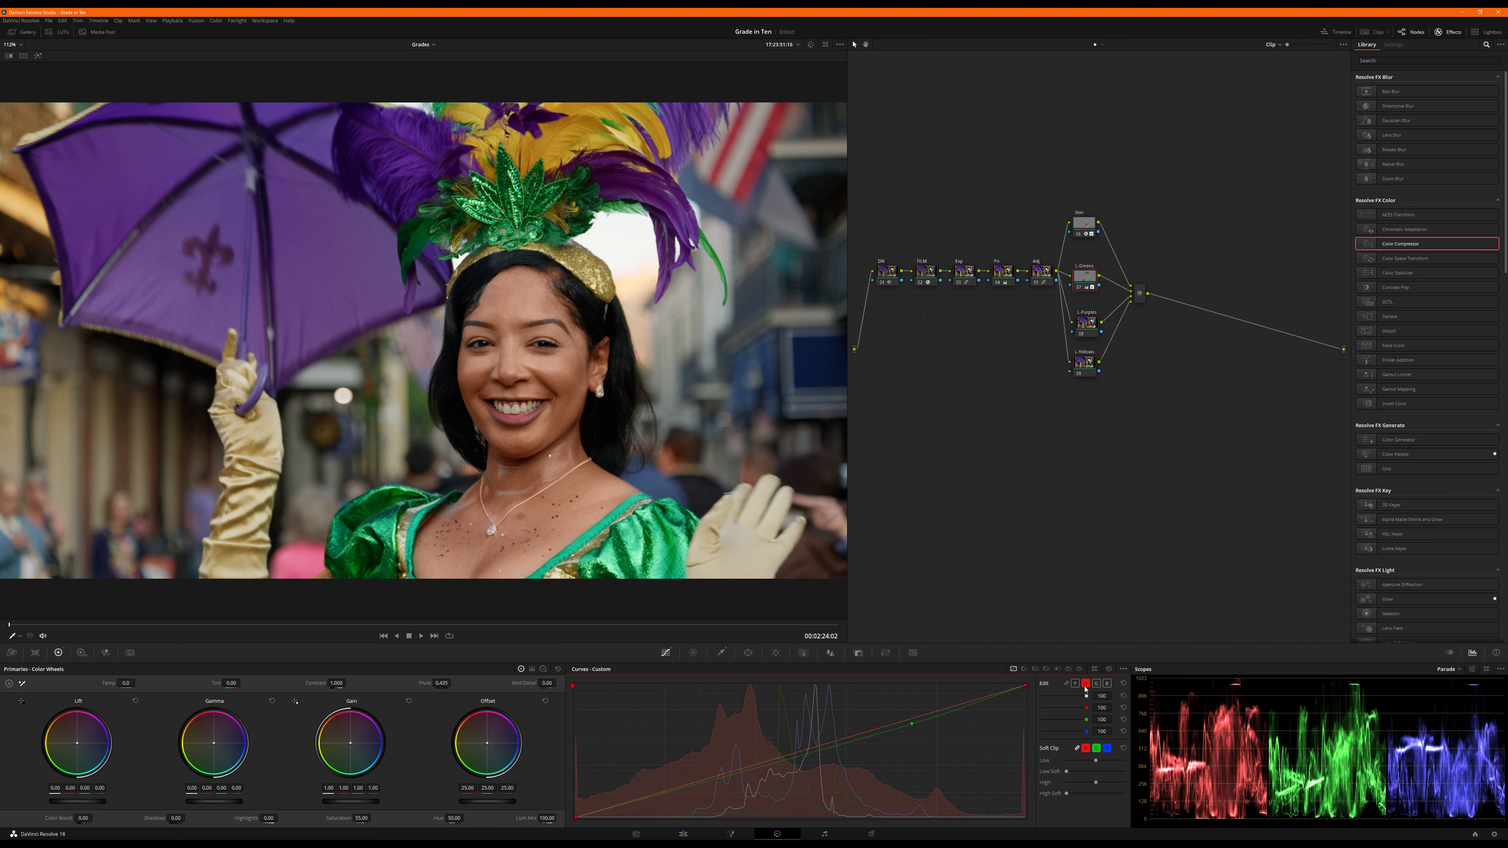
{"action": "left_click", "coordinate": [891, 725]}
{"action": "left_click_drag", "start_coordinate": [891, 725], "coordinate": [900, 724]}
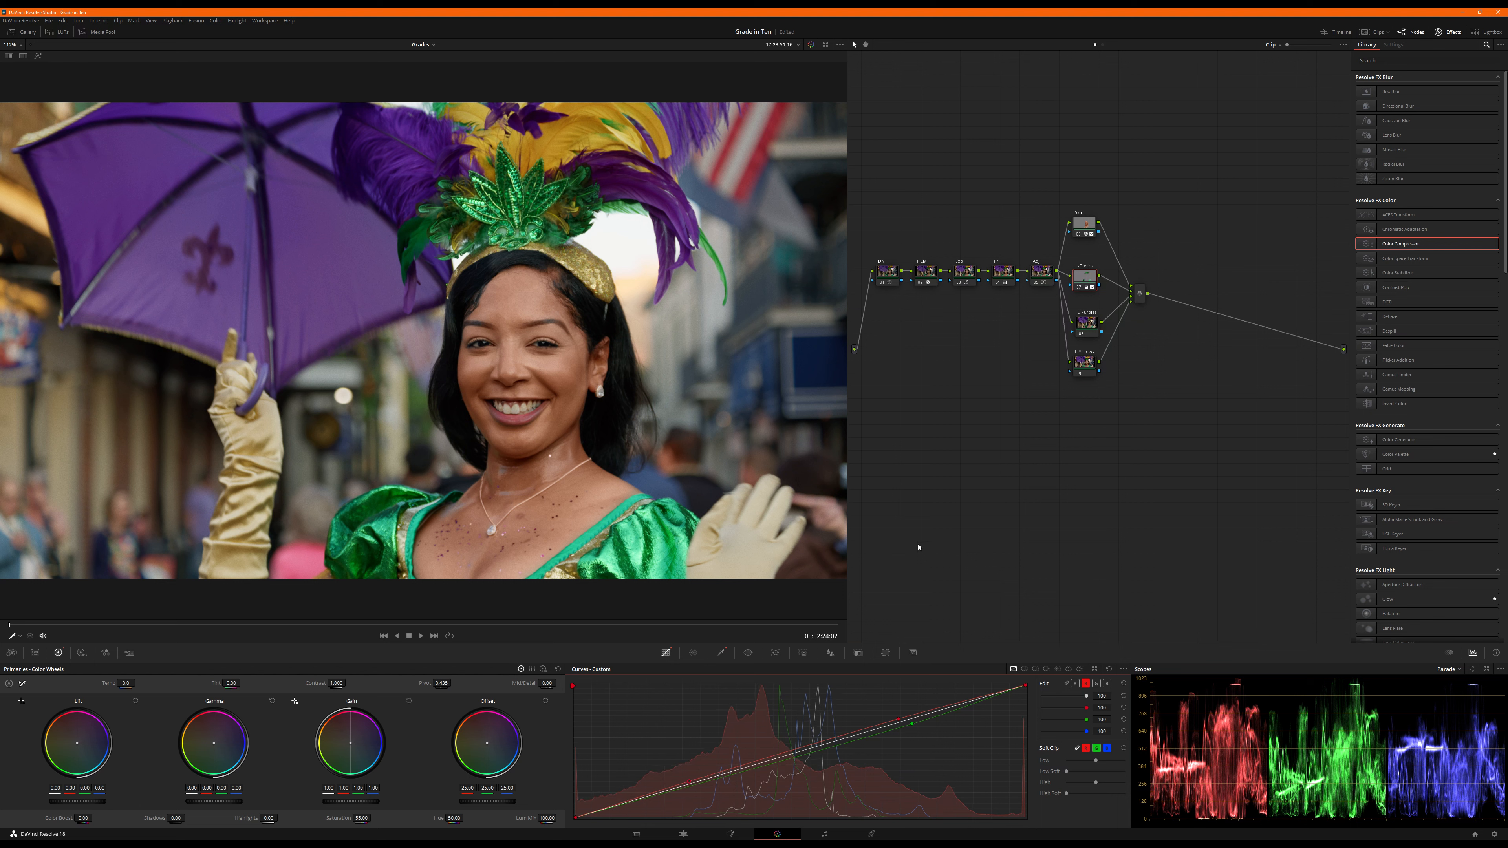
{"action": "key", "text": "ctrl+d"}
{"action": "key", "text": "ctrl+d"}
{"action": "key", "text": "ctrl+d"}
{"action": "key", "text": "ctrl+d"}
{"action": "left_click", "coordinate": [911, 725]}
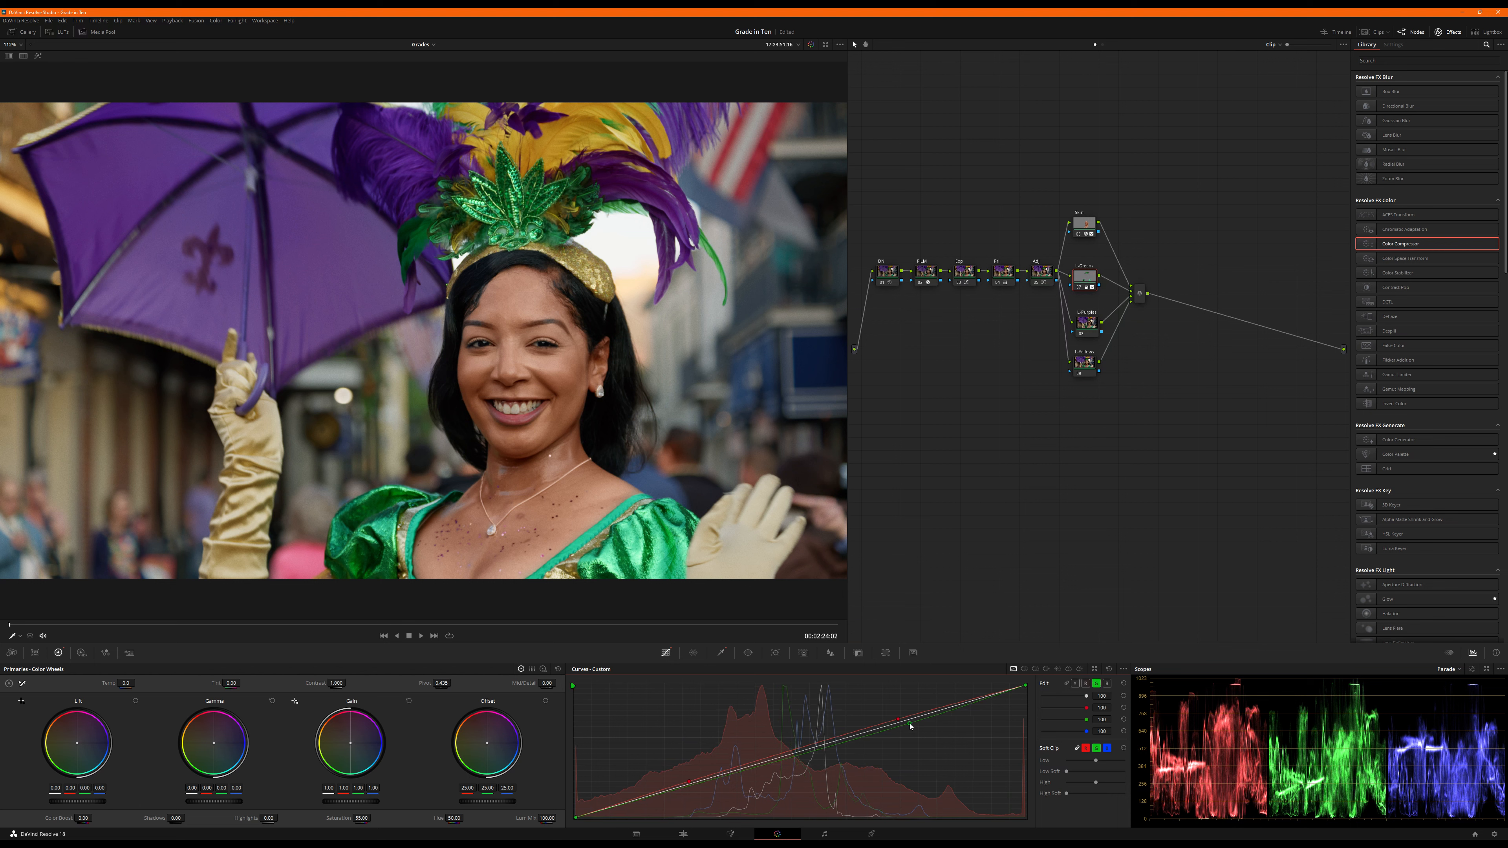
{"action": "left_click_drag", "start_coordinate": [898, 721], "coordinate": [894, 725]}
Step: Sample the umbrella's purple fabric and the darker purple feathers beside it for the L-Purples node with the 3D qualifier
{"action": "left_click", "coordinate": [1091, 325]}
{"action": "left_click", "coordinate": [721, 652]}
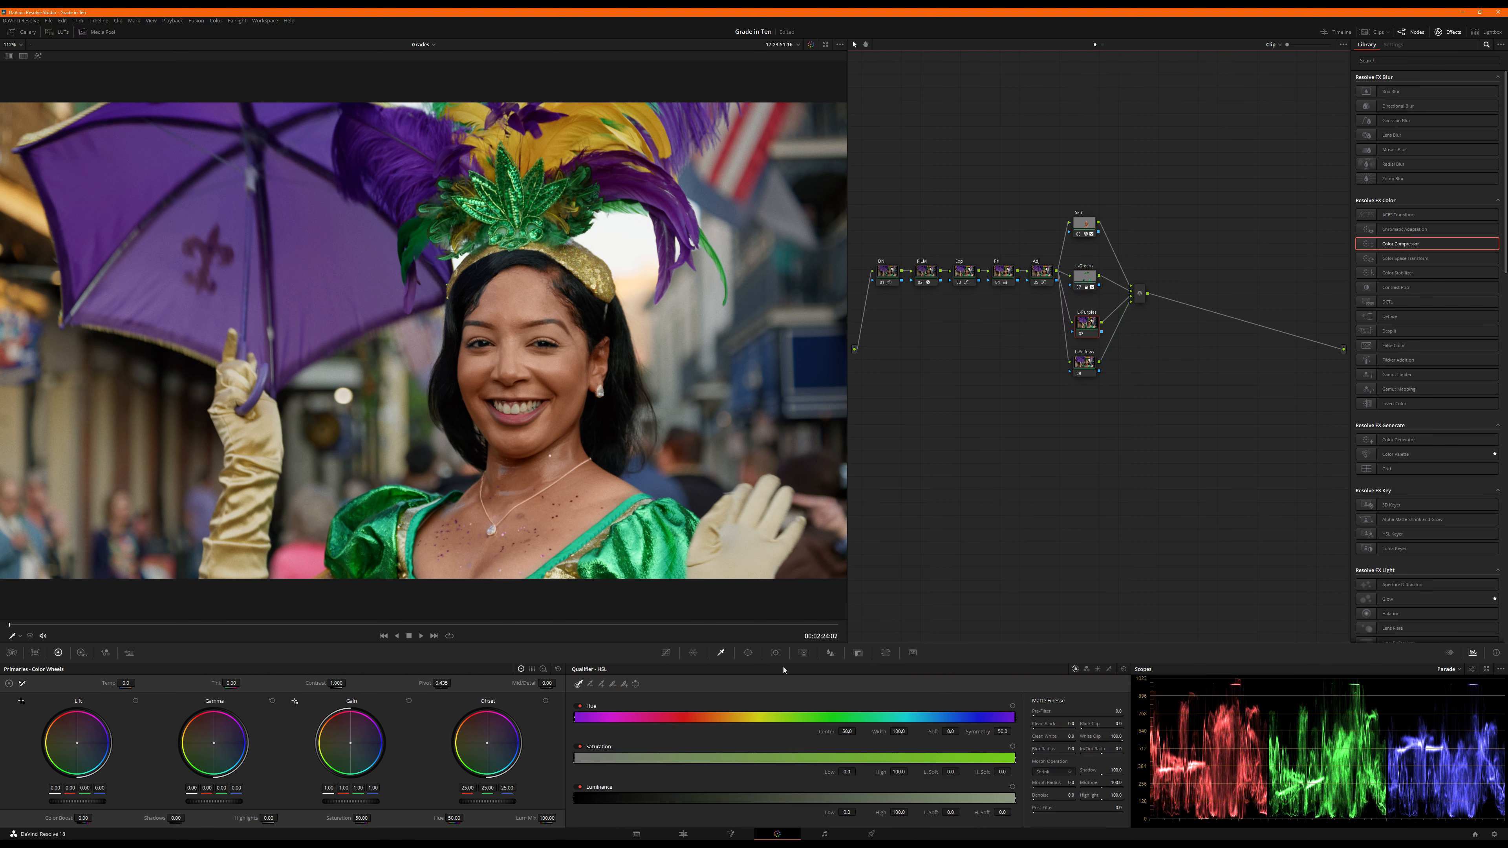
{"action": "left_click", "coordinate": [1108, 670]}
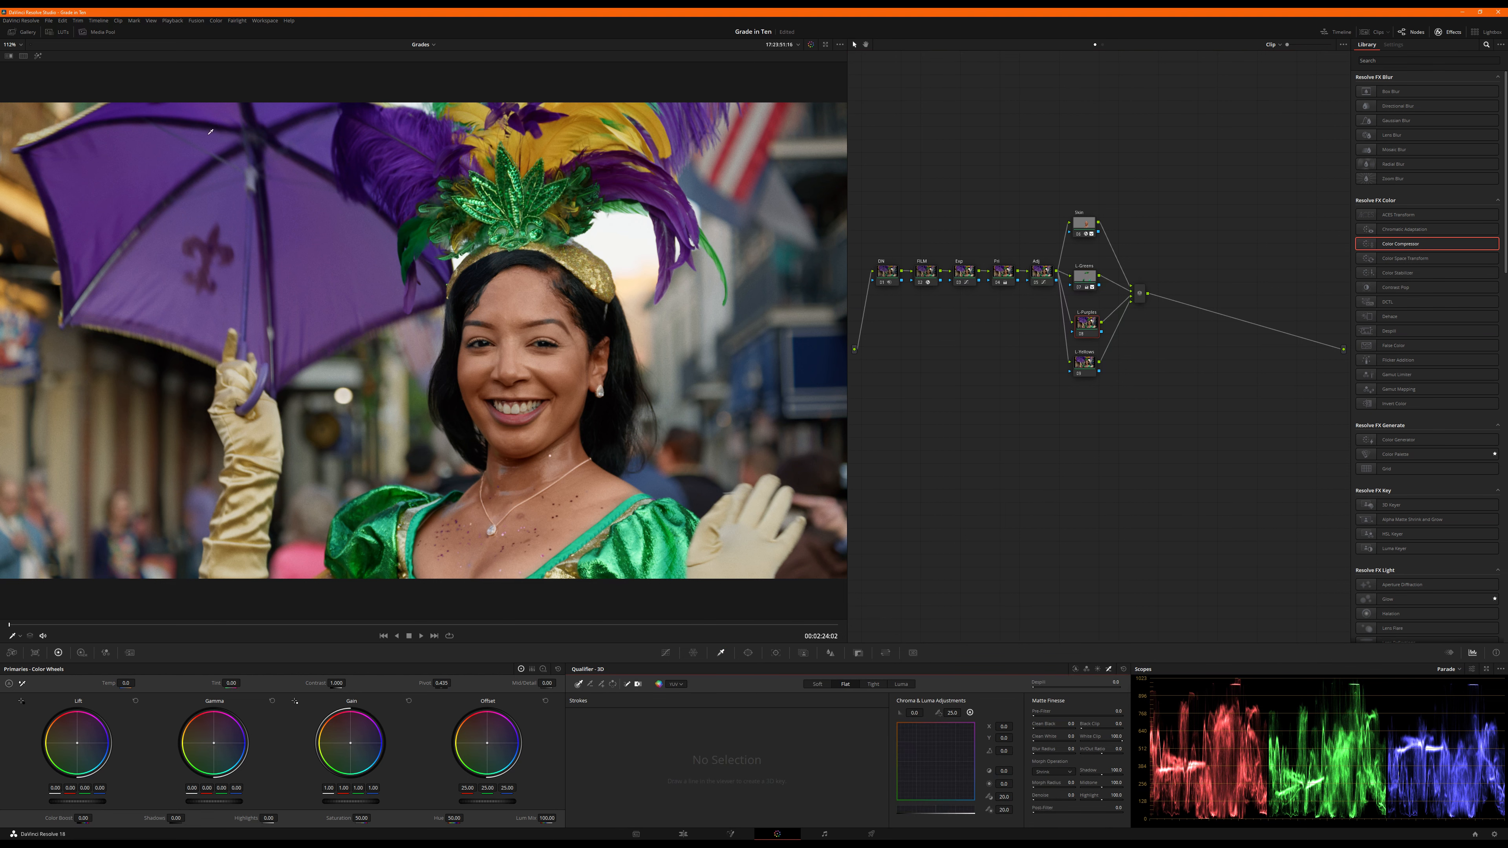
{"action": "mouse_move", "coordinate": [210, 132]}
{"action": "left_mouse_down"}
{"action": "mouse_move", "coordinate": [95, 164]}
{"action": "mouse_move", "coordinate": [90, 229]}
{"action": "mouse_move", "coordinate": [112, 231]}
{"action": "mouse_move", "coordinate": [212, 145]}
{"action": "left_mouse_up"}
{"action": "key", "text": "shift+h"}
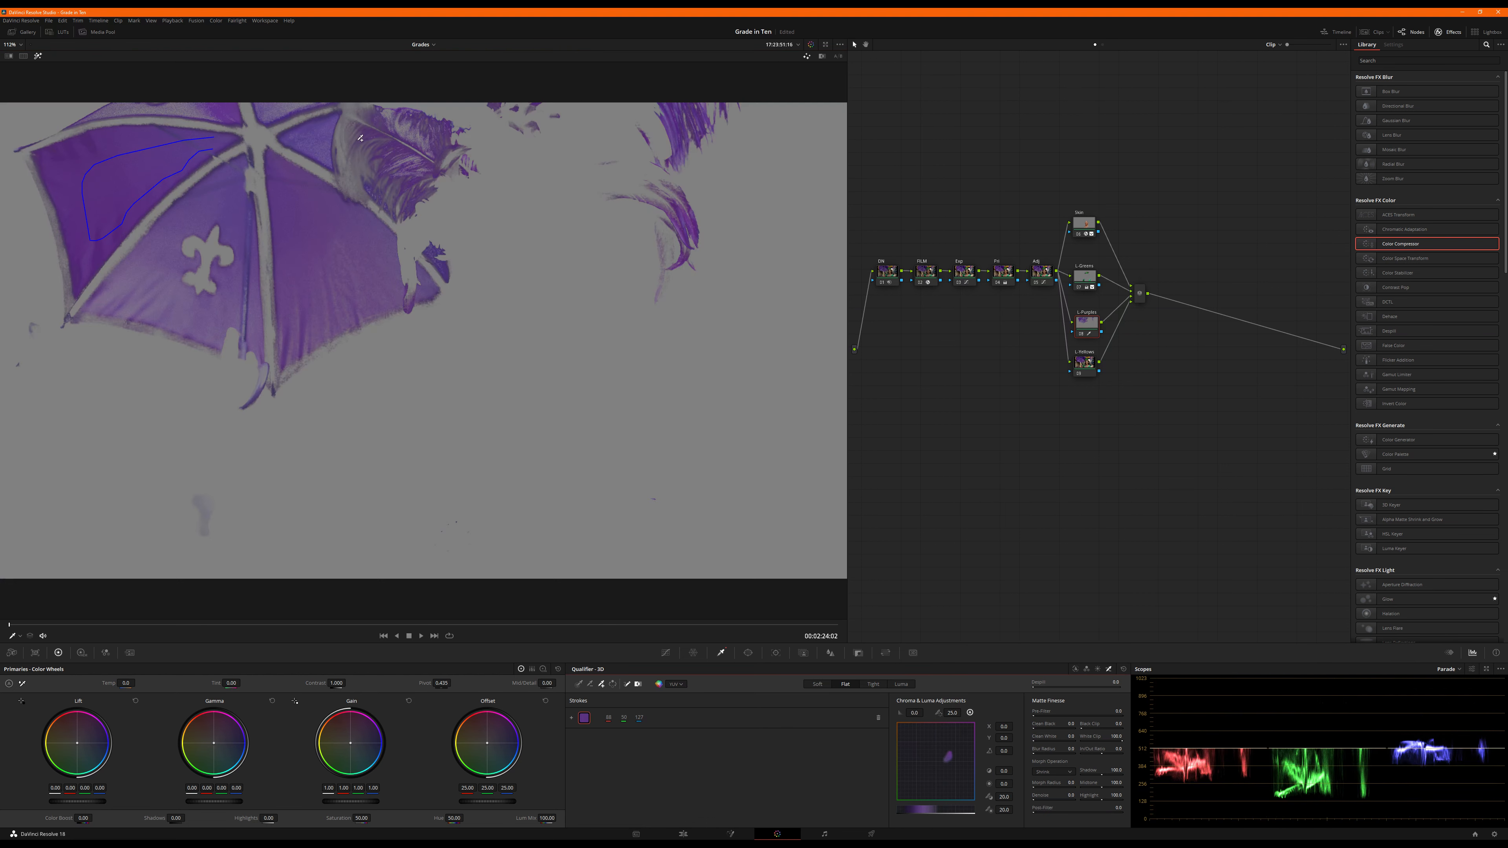
{"action": "mouse_move", "coordinate": [357, 130]}
{"action": "left_mouse_down"}
{"action": "mouse_move", "coordinate": [347, 178]}
{"action": "mouse_move", "coordinate": [360, 164]}
{"action": "mouse_move", "coordinate": [404, 181]}
{"action": "mouse_move", "coordinate": [397, 138]}
{"action": "mouse_move", "coordinate": [435, 156]}
{"action": "left_mouse_up"}
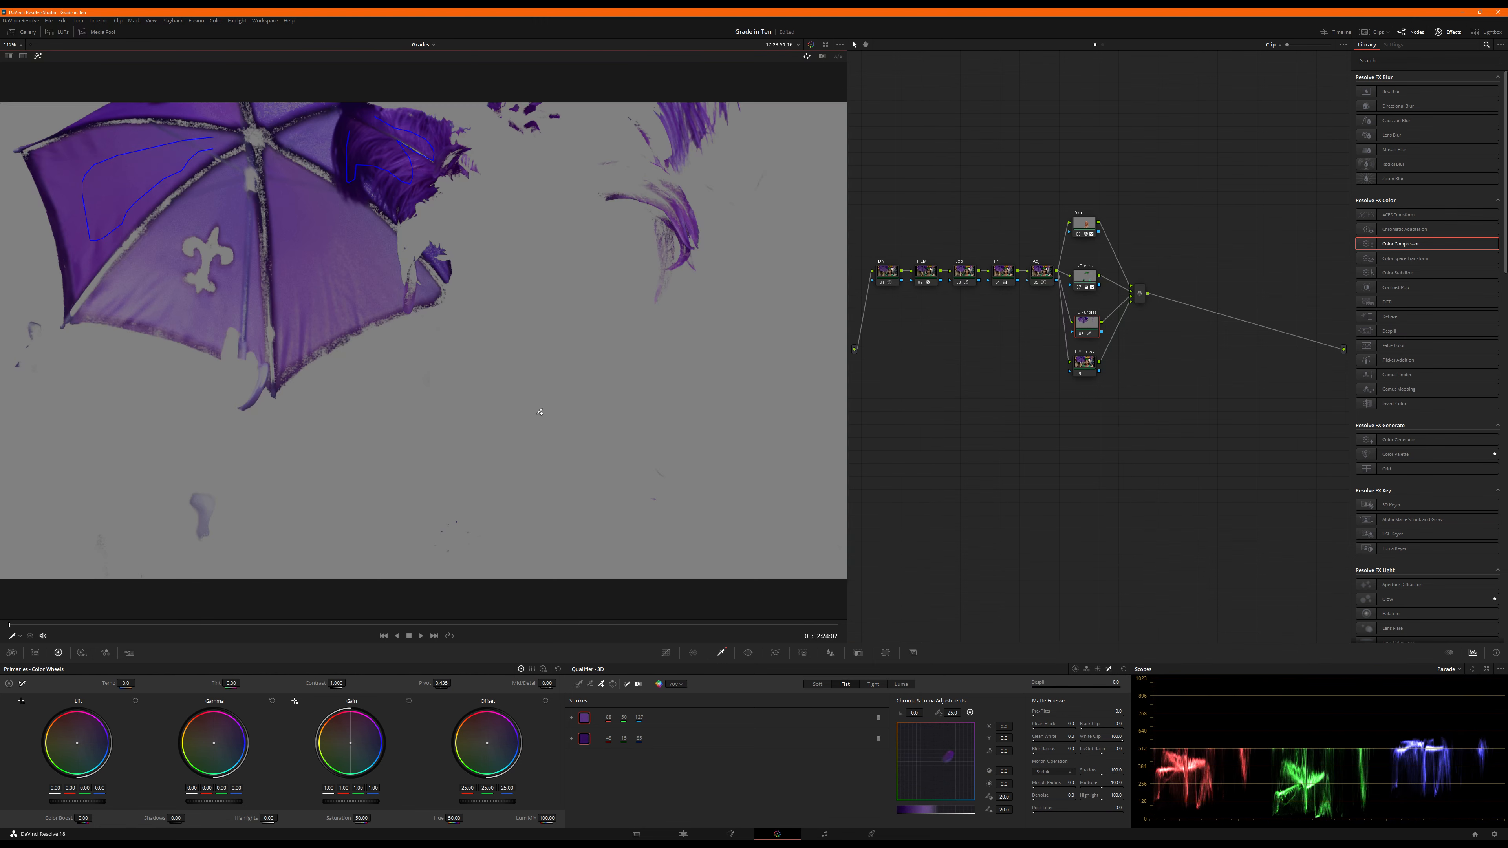
Step: Add the purple plume on the far side of the headdress to the L-Purples key, comparing highlight view with the full image
{"action": "key", "text": "shift+h"}
{"action": "key", "text": "shift+h"}
{"action": "mouse_move", "coordinate": [631, 177]}
{"action": "left_mouse_down"}
{"action": "mouse_move", "coordinate": [594, 165]}
{"action": "mouse_move", "coordinate": [664, 200]}
{"action": "mouse_move", "coordinate": [631, 159]}
{"action": "mouse_move", "coordinate": [600, 159]}
{"action": "mouse_move", "coordinate": [665, 196]}
{"action": "mouse_move", "coordinate": [656, 169]}
{"action": "left_mouse_up"}
{"action": "key", "text": "ctrl+z"}
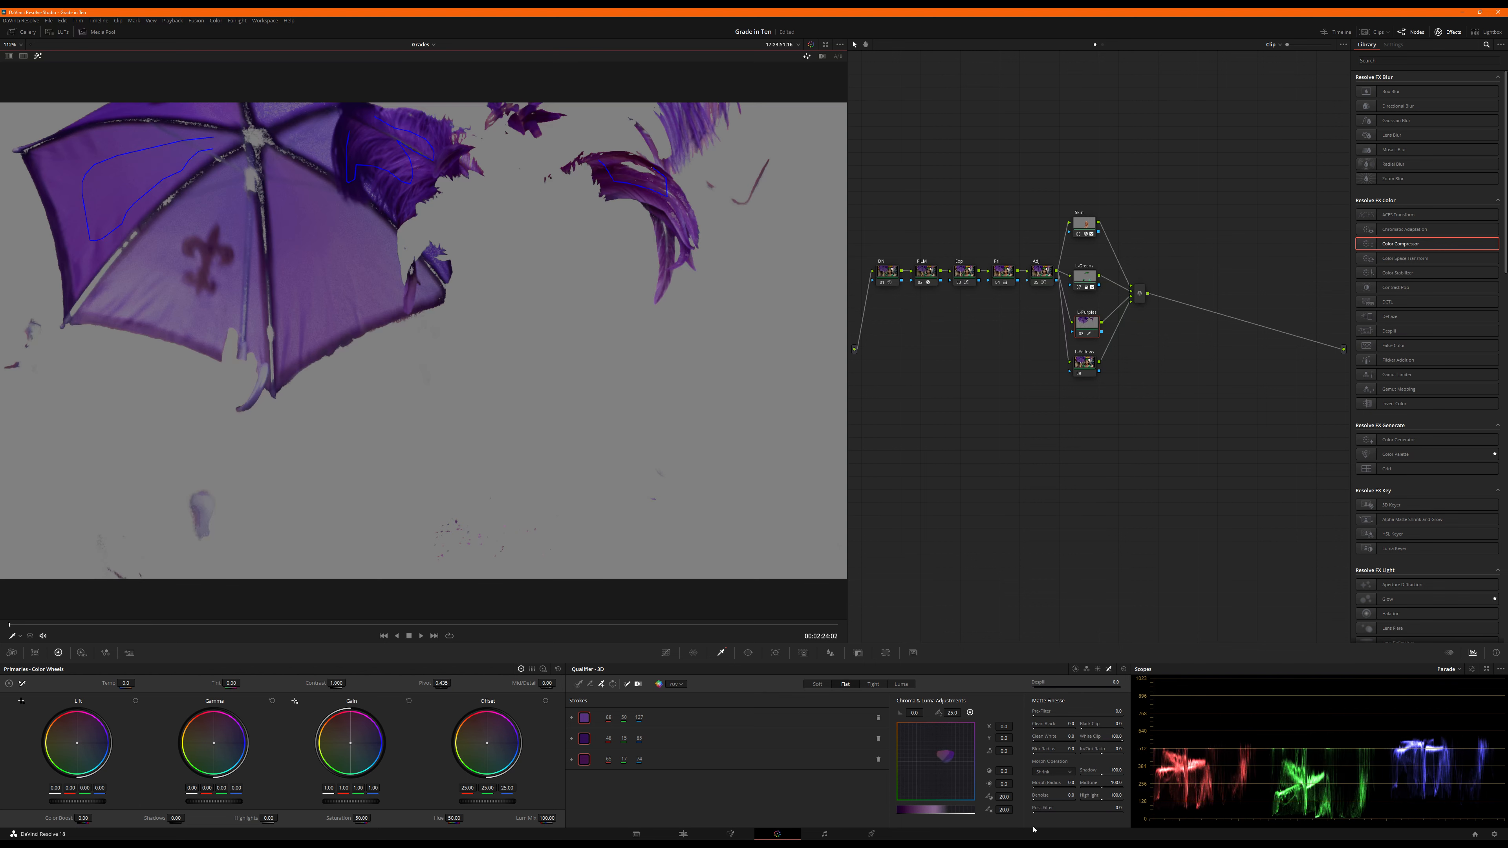
Step: Refine the L-Purples matte with the pre-filter, clean black, clean white and denoise controls, and dismiss the calendar notification
{"action": "left_click_drag", "start_coordinate": [1033, 715], "coordinate": [1043, 740]}
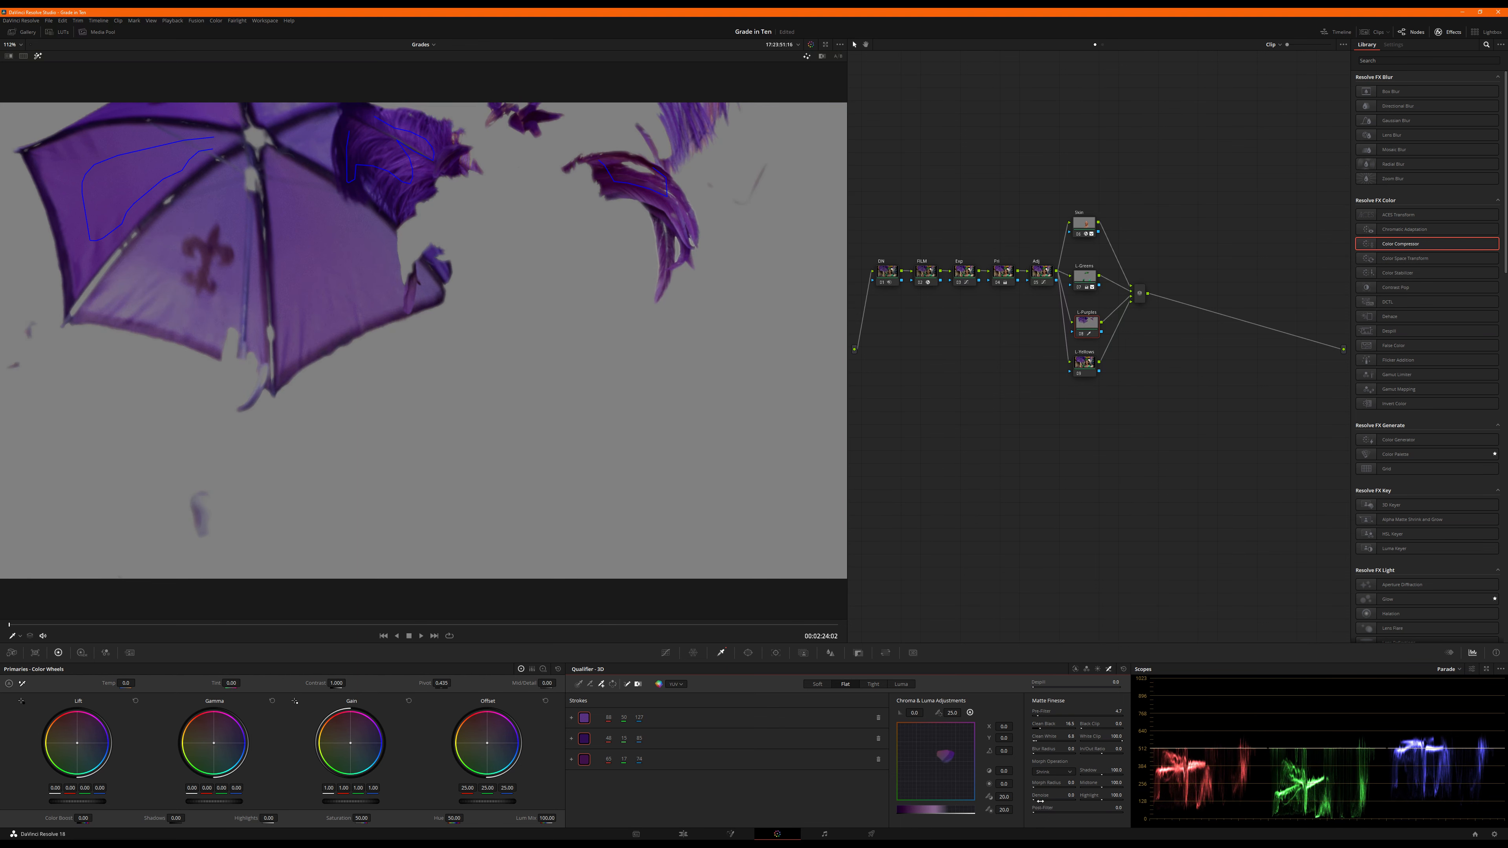
{"action": "left_click_drag", "start_coordinate": [1040, 799], "coordinate": [1047, 800]}
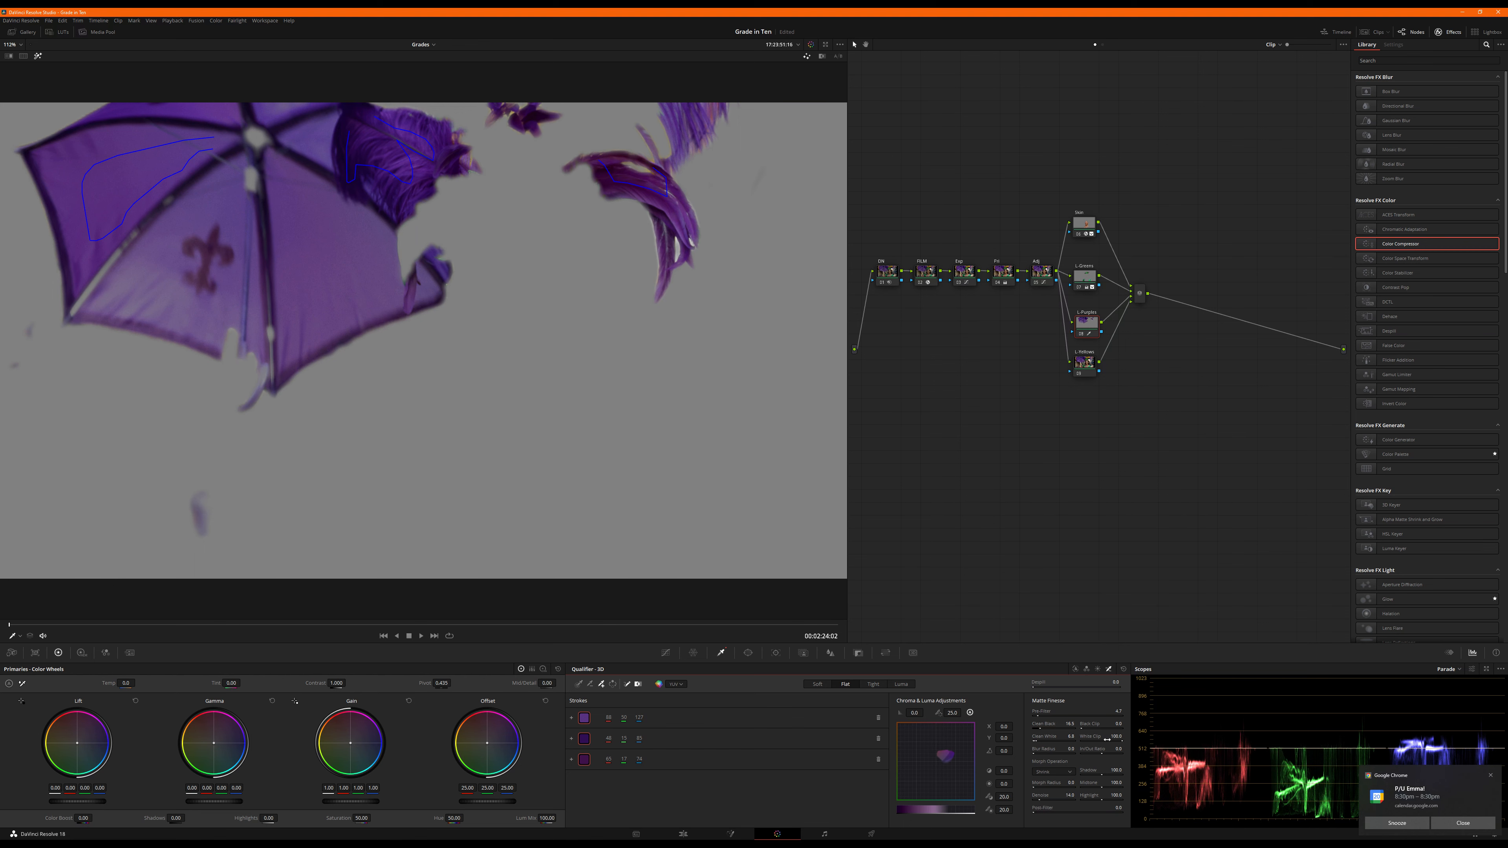
{"action": "left_click_drag", "start_coordinate": [1108, 740], "coordinate": [1108, 739]}
{"action": "left_click", "coordinate": [1463, 824]}
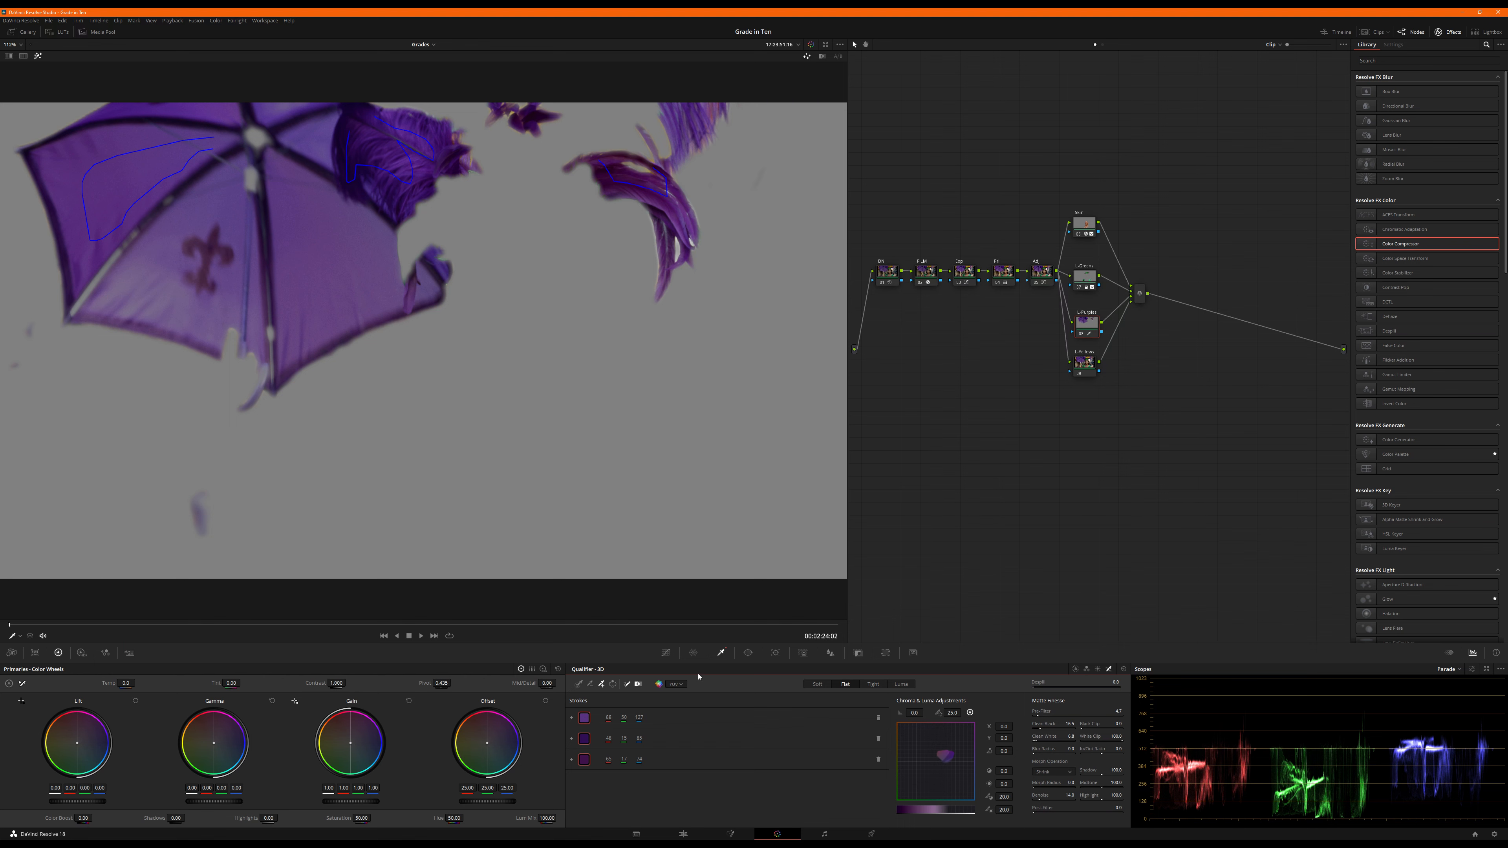
Step: Shape the L-Purples node's blue curve with a highlight point and a lowered midtone point to shift the purples toward blue
{"action": "left_click", "coordinate": [665, 652]}
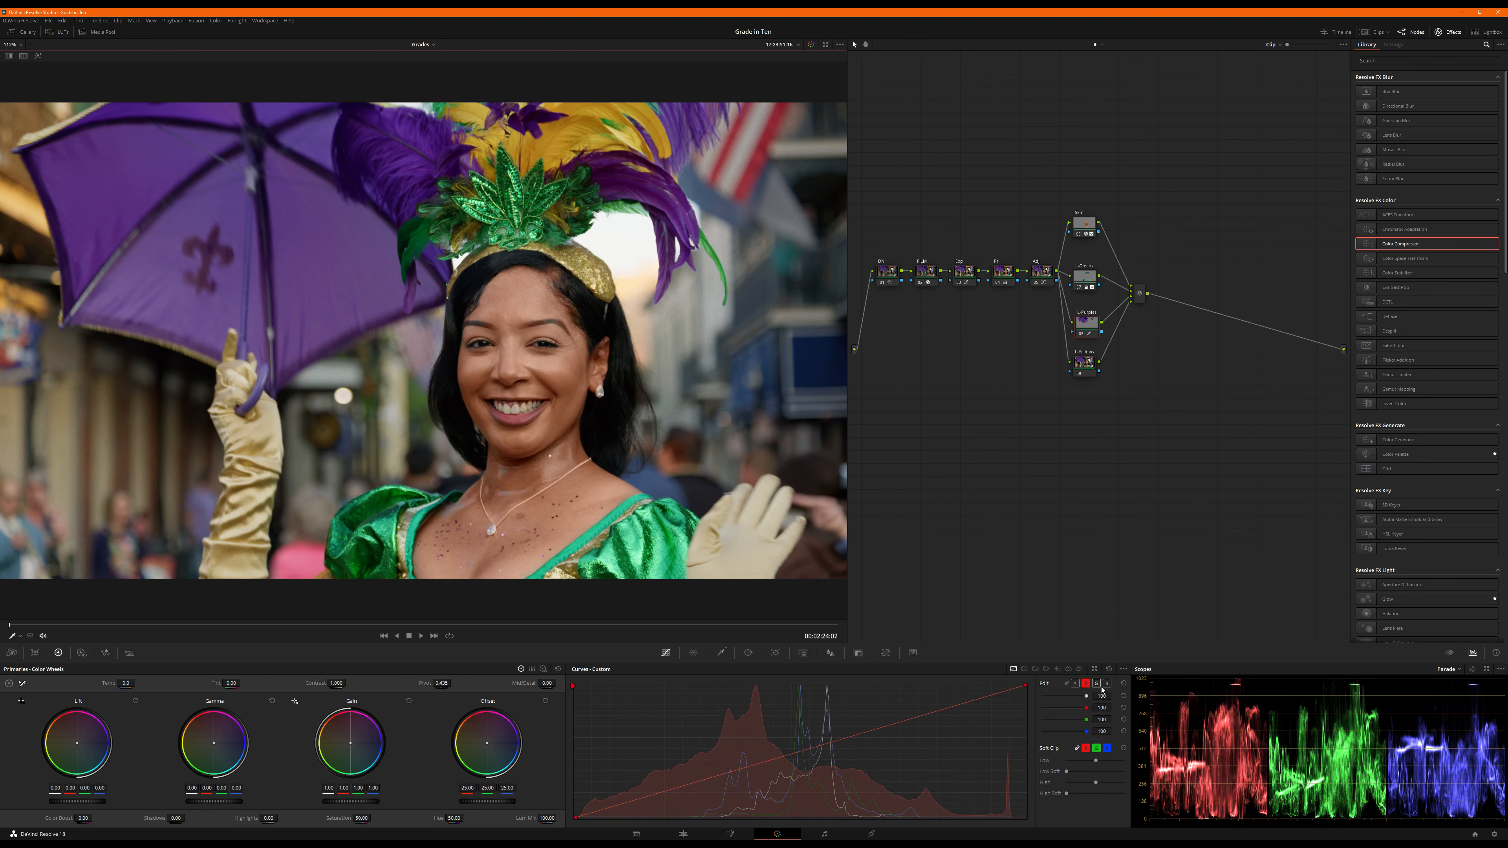
{"action": "left_click", "coordinate": [1105, 684]}
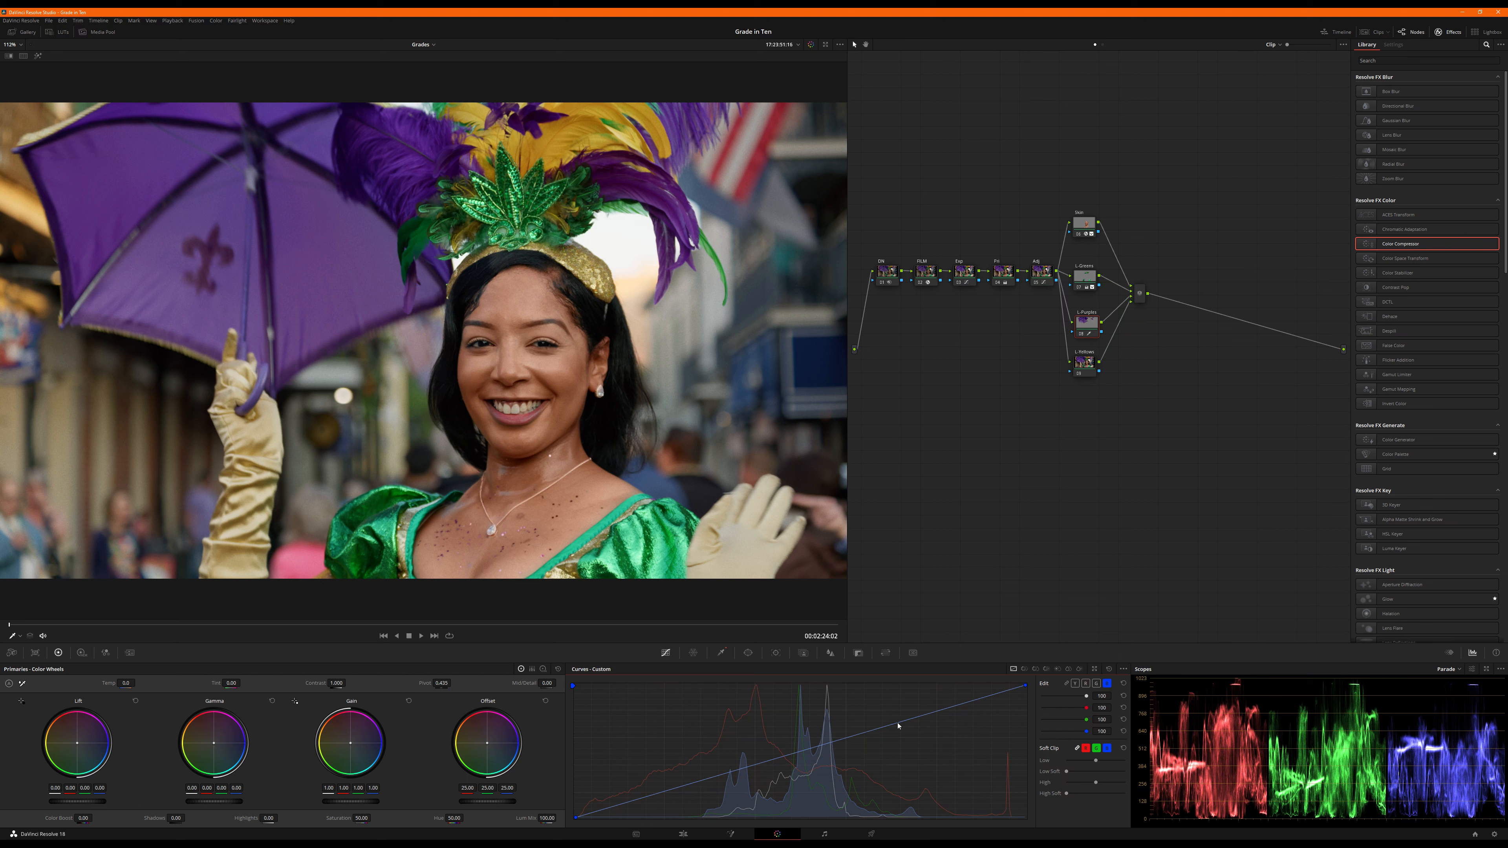
{"action": "left_click_drag", "start_coordinate": [897, 725], "coordinate": [902, 720]}
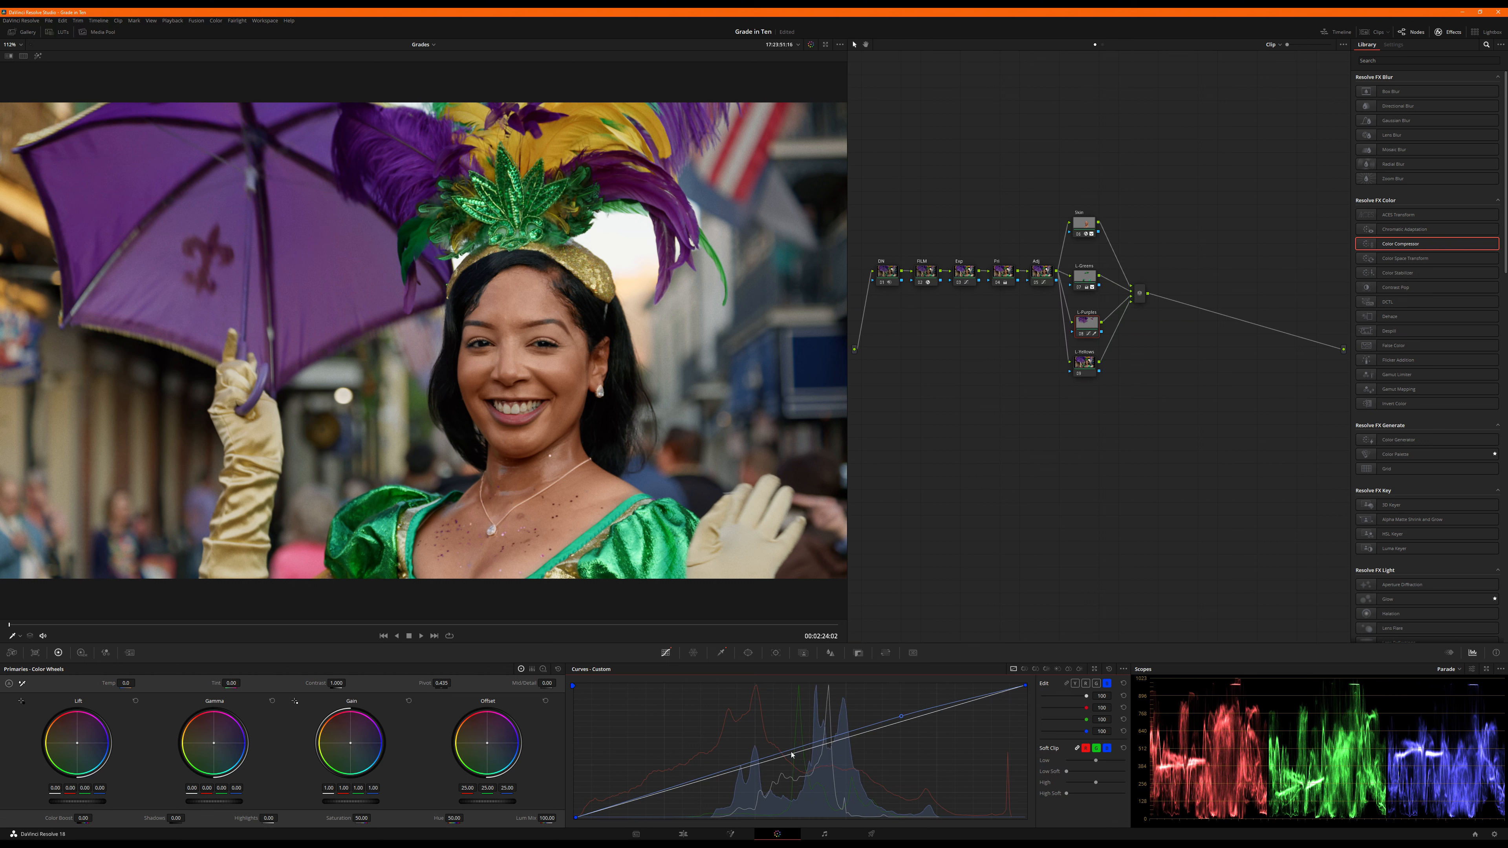
{"action": "left_click_drag", "start_coordinate": [791, 752], "coordinate": [790, 743]}
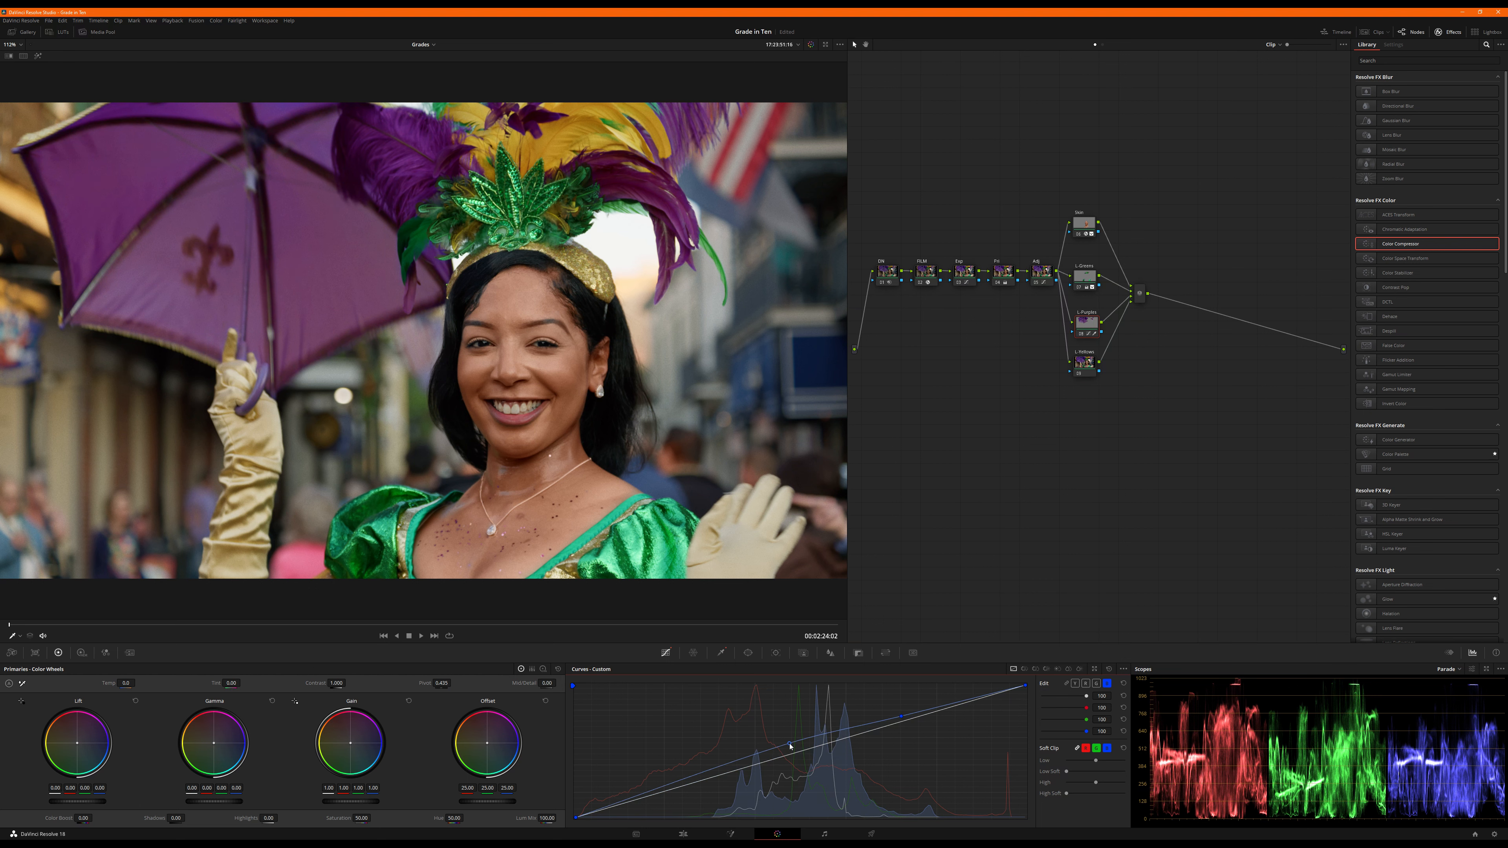
{"action": "left_click_drag", "start_coordinate": [902, 716], "coordinate": [903, 725]}
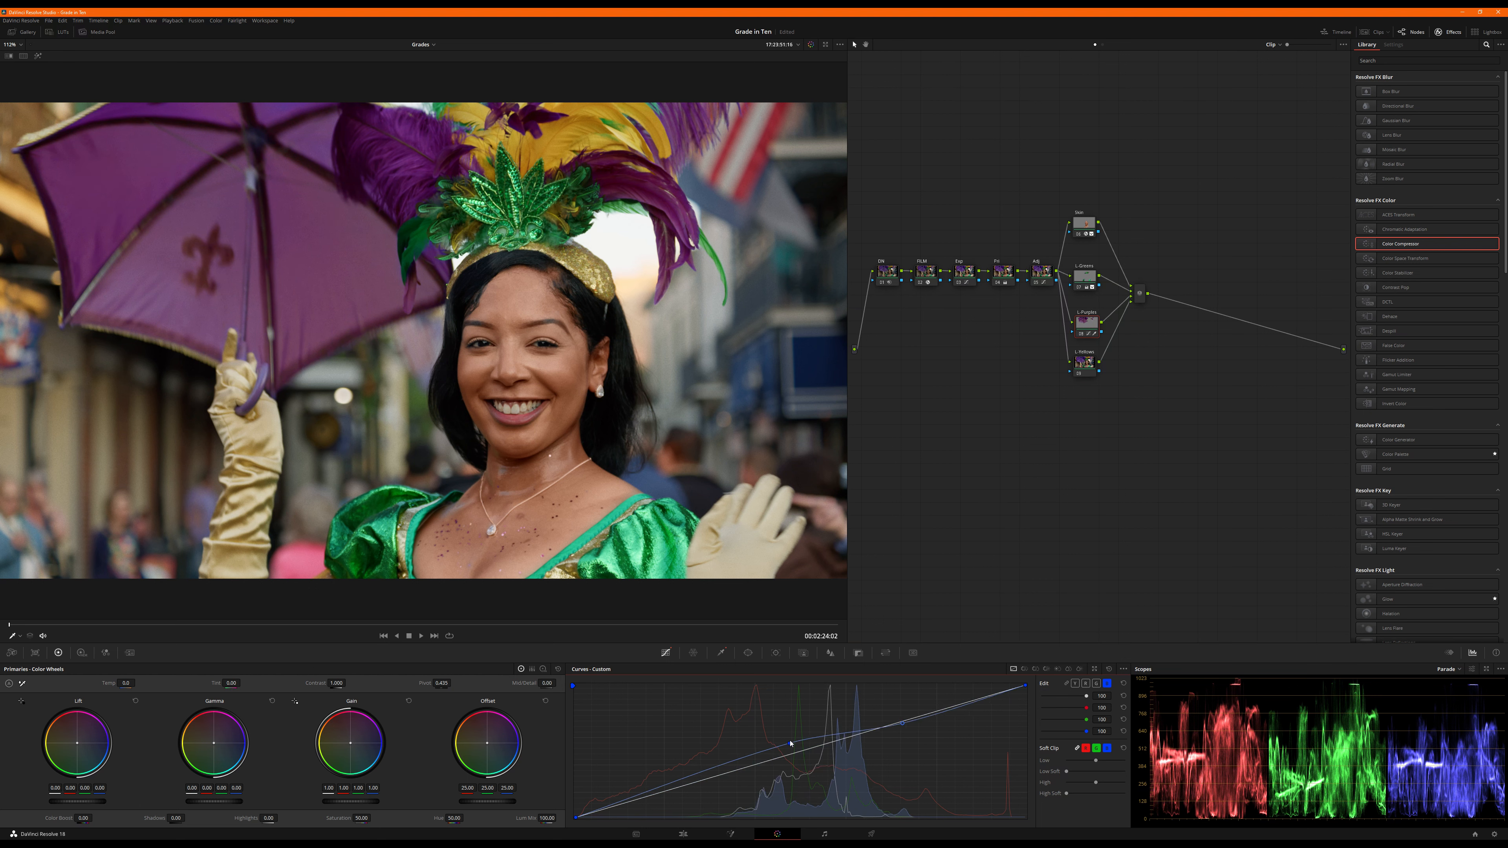
{"action": "left_click_drag", "start_coordinate": [790, 746], "coordinate": [796, 760]}
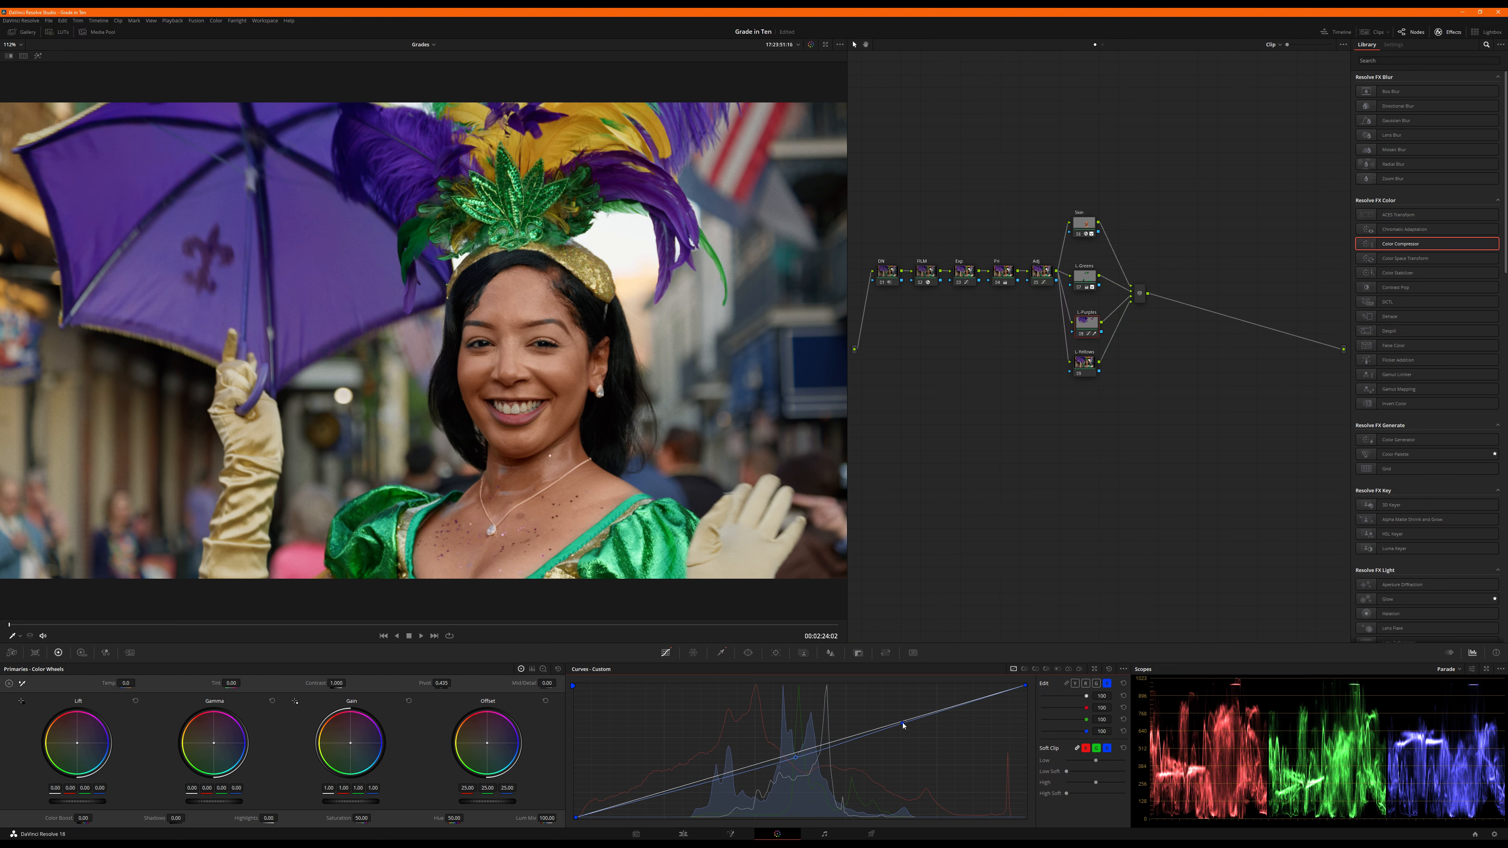
{"action": "left_click_drag", "start_coordinate": [903, 725], "coordinate": [929, 722]}
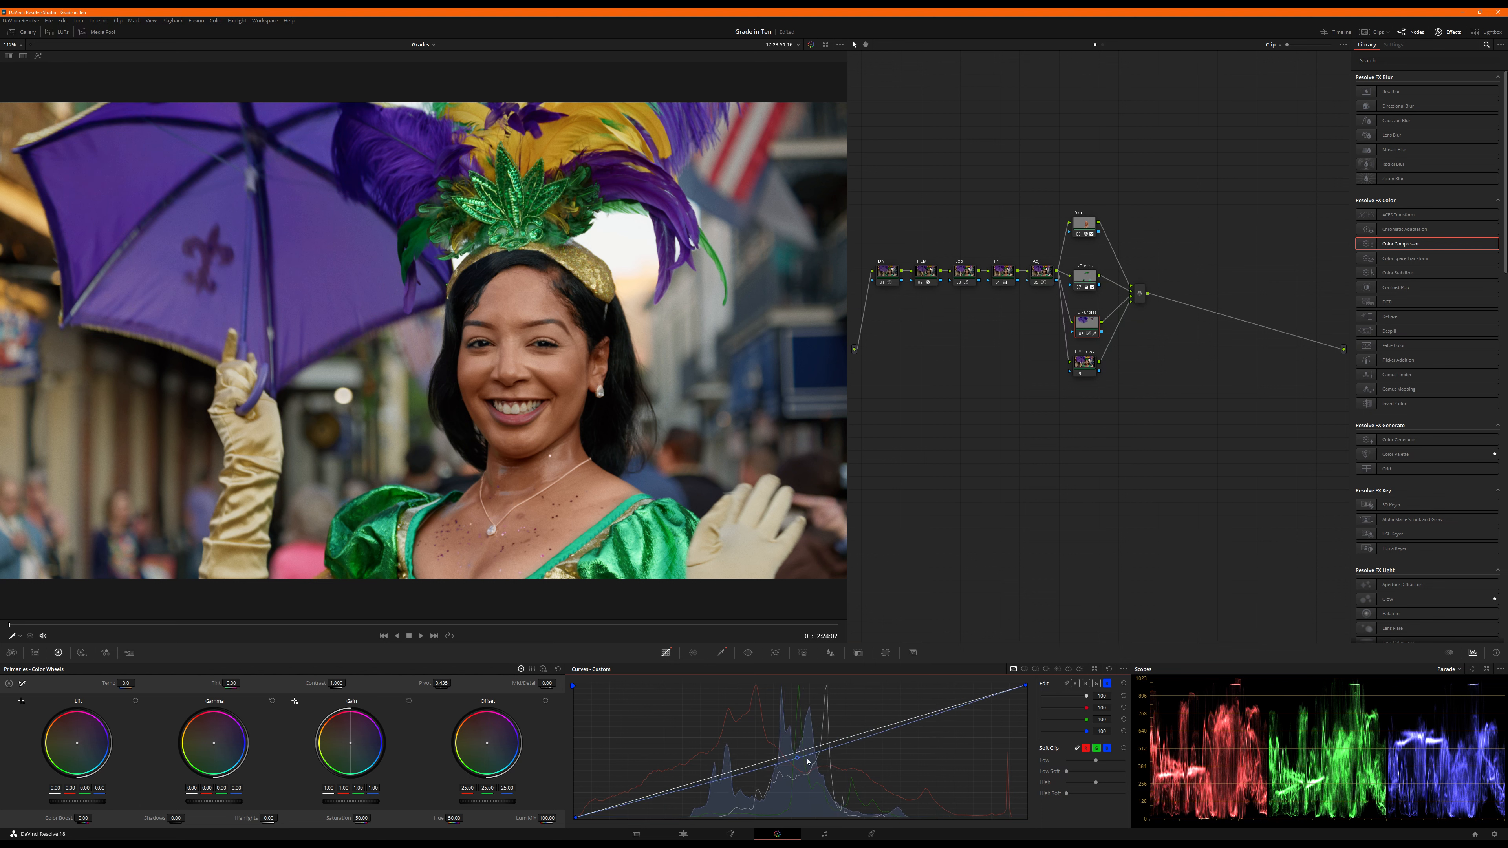
Step: Raise a highlight point on the L-Purples node's green curve and increase its saturation, nudging the node's position in the graph
{"action": "left_click", "coordinate": [1096, 683]}
{"action": "left_click_drag", "start_coordinate": [919, 717], "coordinate": [910, 717]}
{"action": "left_click_drag", "start_coordinate": [1082, 322], "coordinate": [1075, 333]}
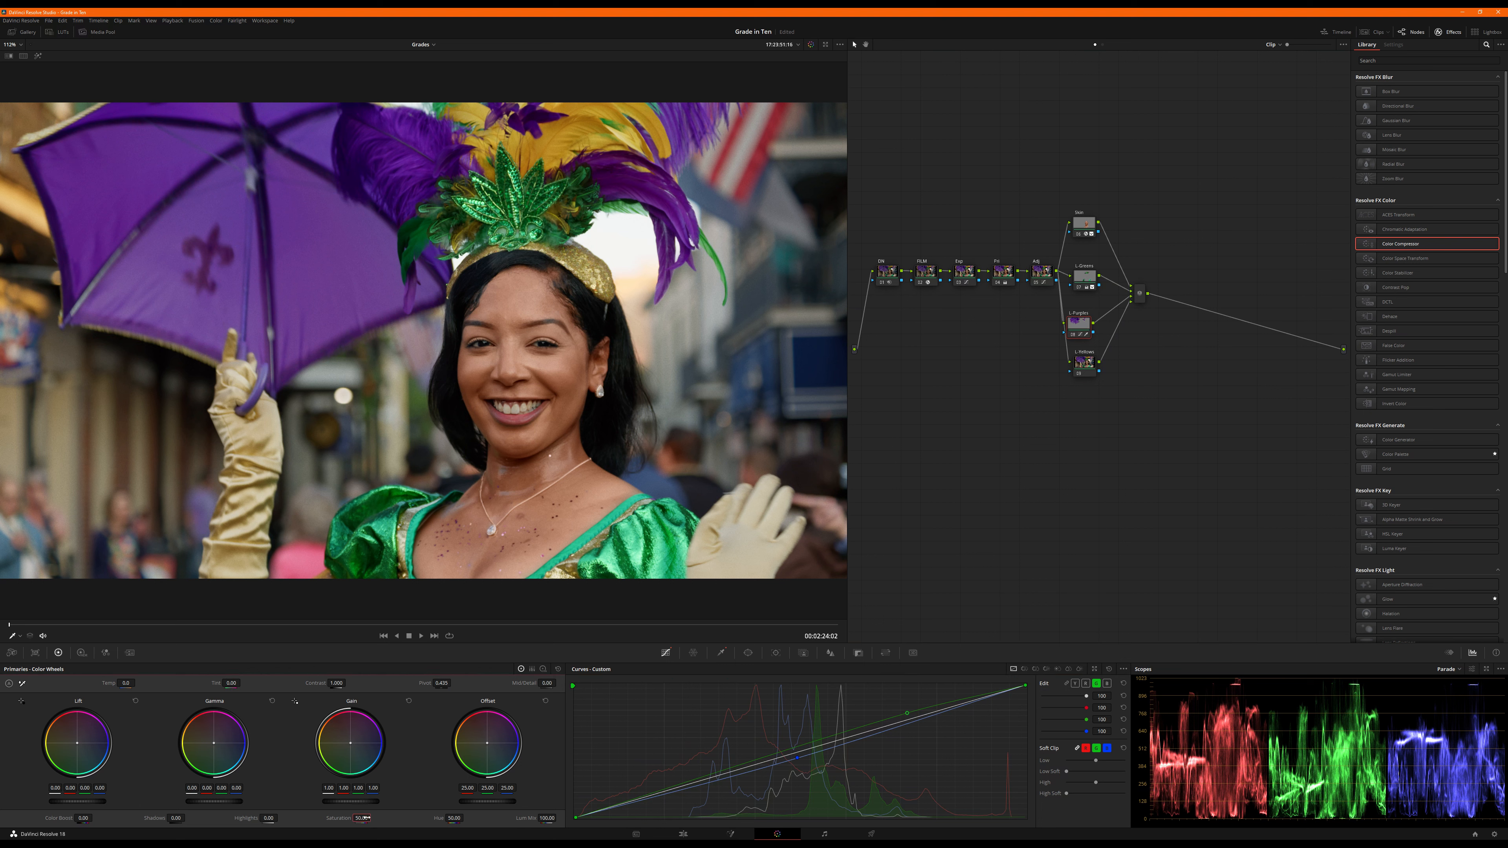
{"action": "left_click_drag", "start_coordinate": [359, 818], "coordinate": [367, 818]}
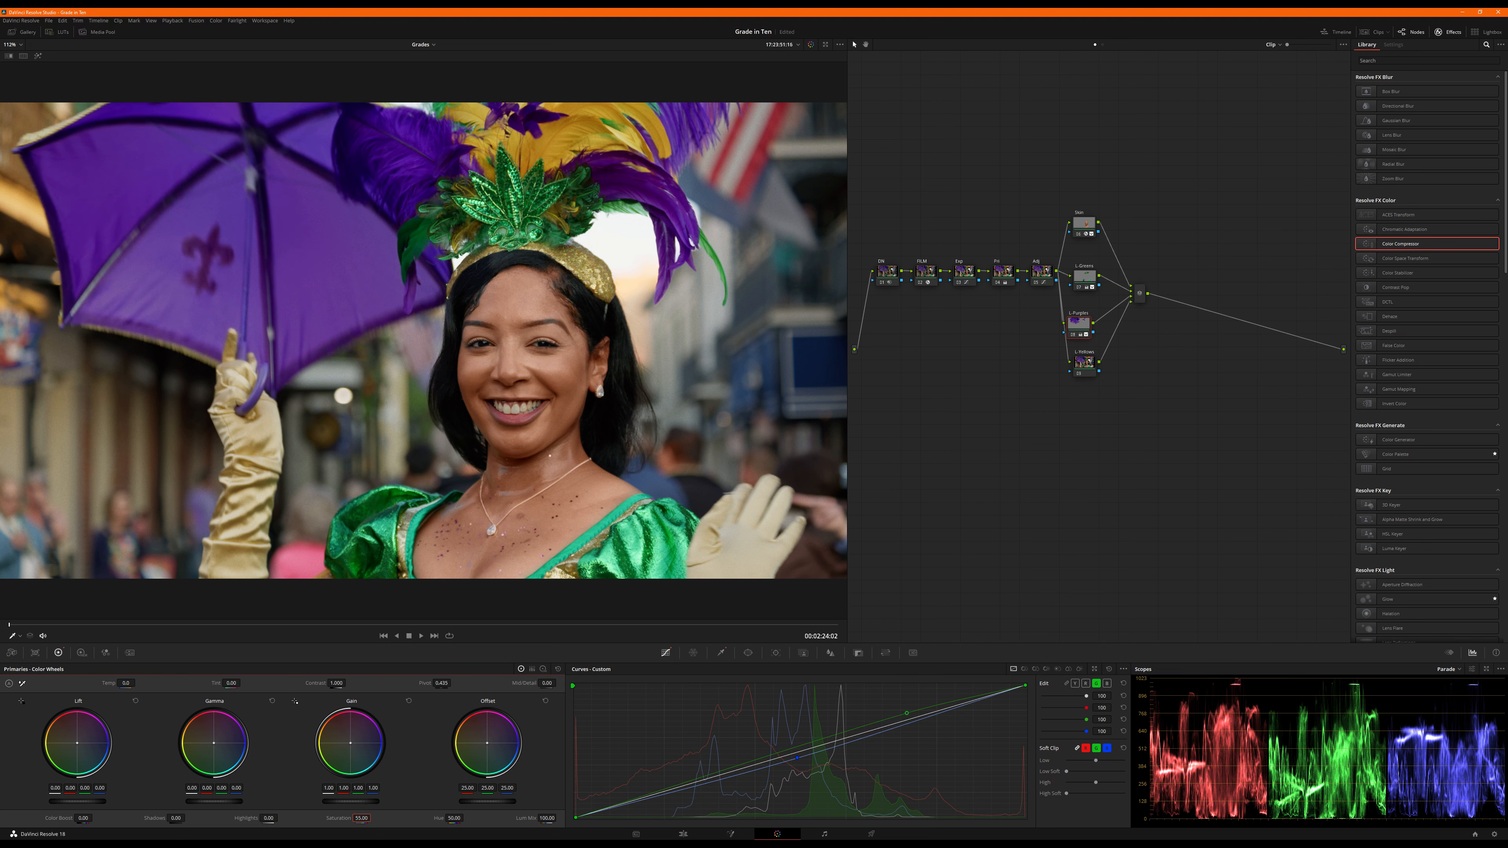
Step: Raise a highlight point slightly on the L-Purples node's red curve
{"action": "left_click", "coordinate": [1086, 684]}
{"action": "left_click_drag", "start_coordinate": [889, 728], "coordinate": [887, 722]}
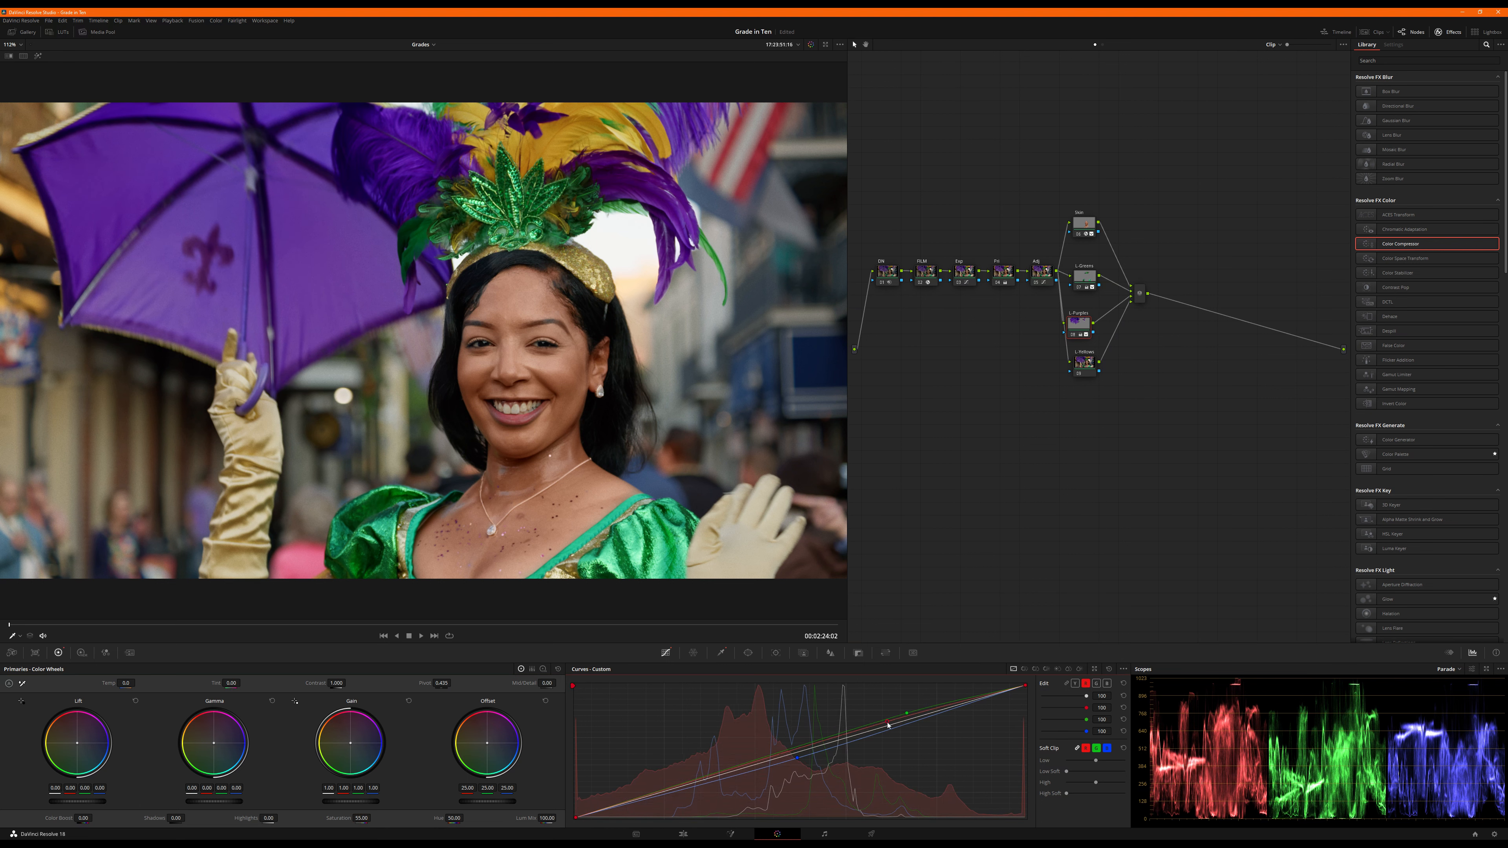
Step: Reposition the L-Yellows node below L-Purples, set it to the Lab color space, and open its 3D qualifier
{"action": "left_click_drag", "start_coordinate": [1094, 359], "coordinate": [1068, 386]}
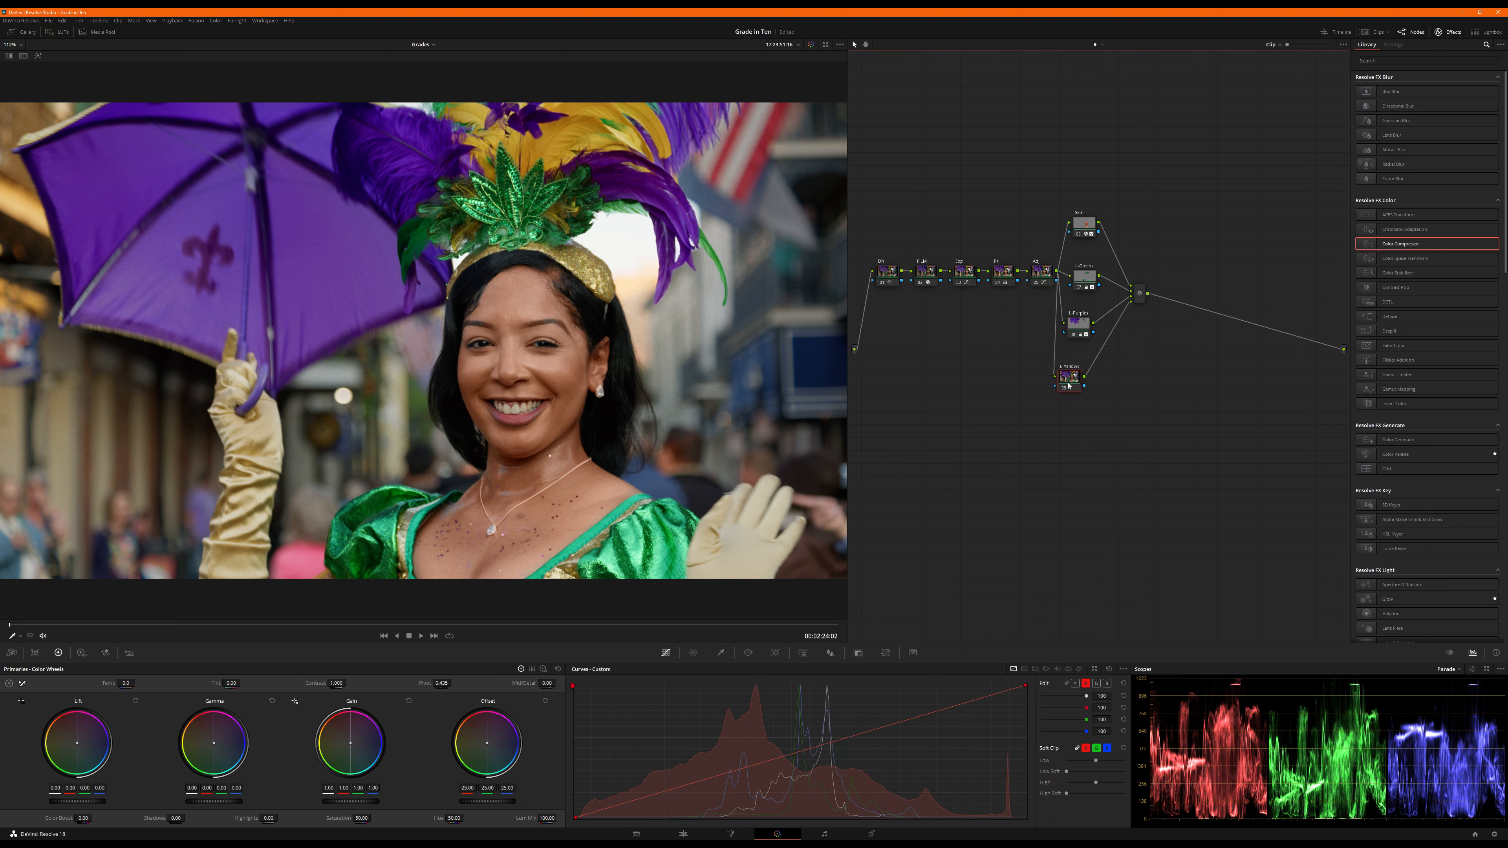
{"action": "right_click", "coordinate": [1069, 384]}
{"action": "left_click", "coordinate": [951, 441]}
{"action": "left_click", "coordinate": [720, 653]}
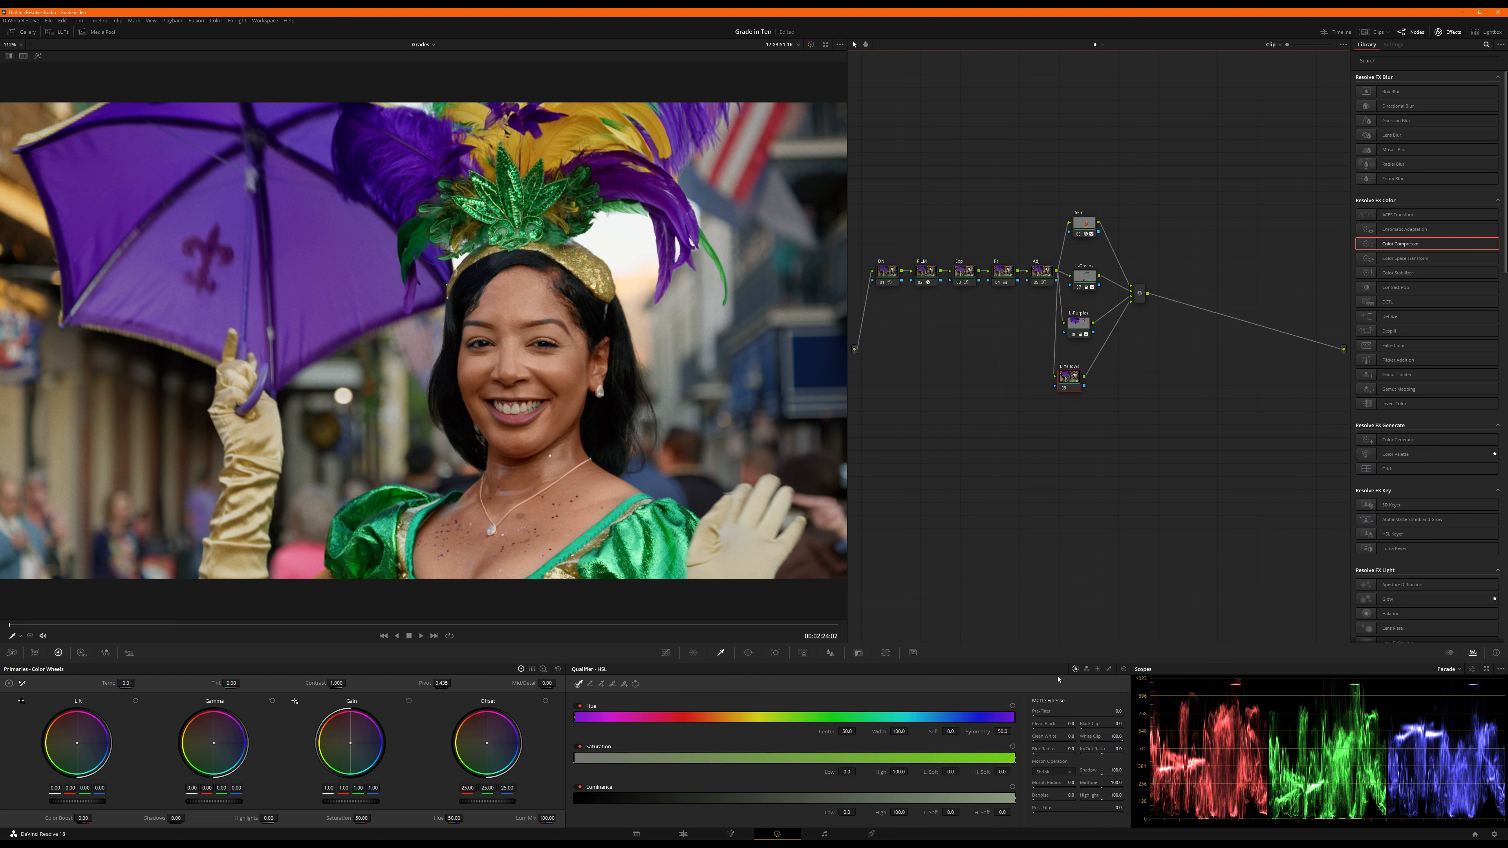
{"action": "left_click", "coordinate": [1109, 669]}
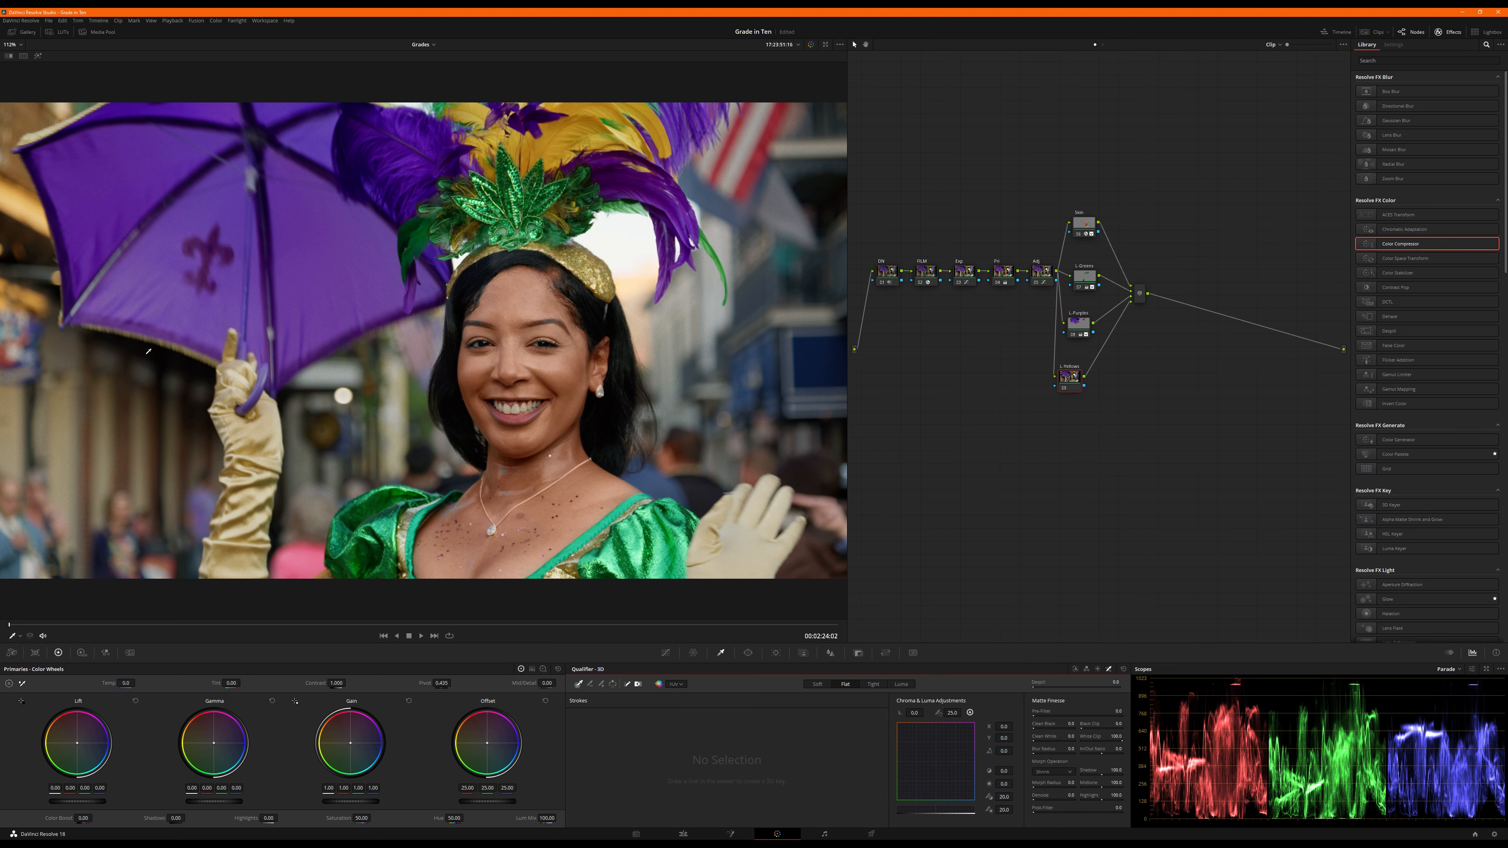
Step: Sample the raised glove, the gold headband and the lower glove for the L-Yellows key, comparing highlight view with the full image
{"action": "mouse_move", "coordinate": [251, 370]}
{"action": "left_mouse_down"}
{"action": "mouse_move", "coordinate": [229, 429]}
{"action": "mouse_move", "coordinate": [271, 463]}
{"action": "left_mouse_up"}
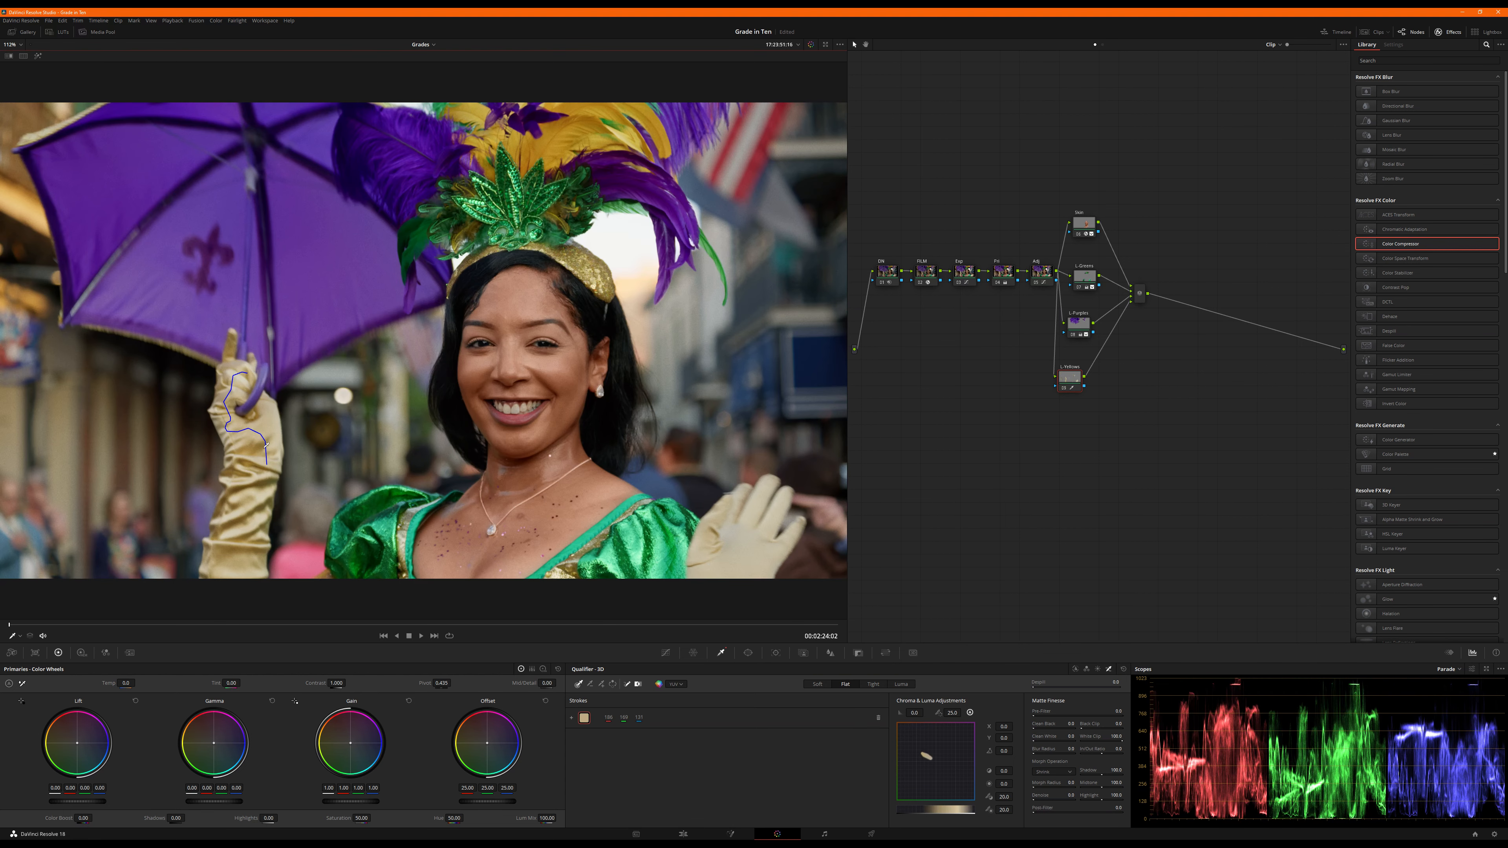
{"action": "key", "text": "shift+h"}
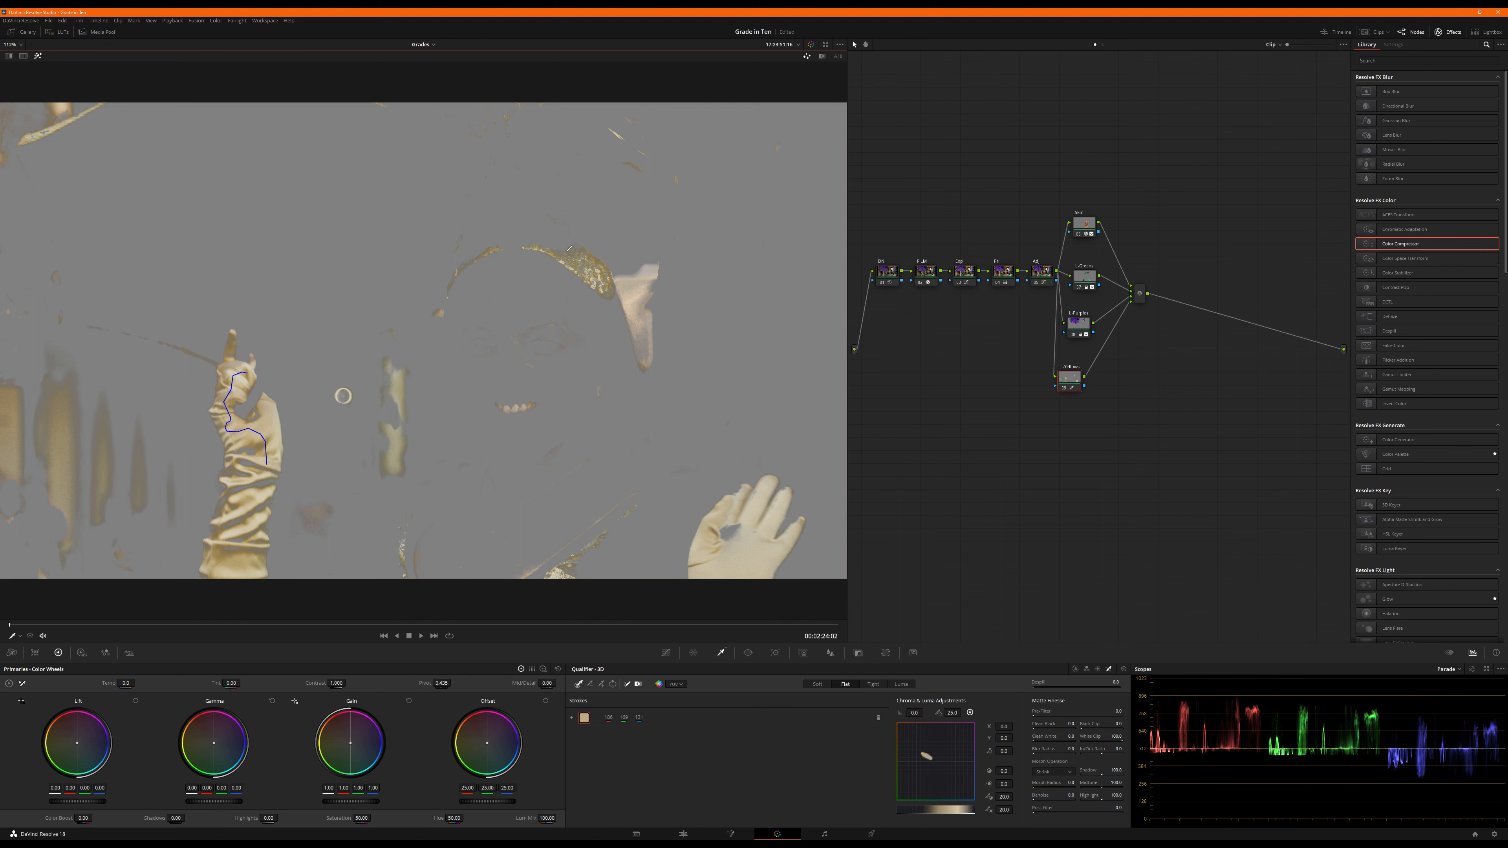
{"action": "key", "text": "shift+h"}
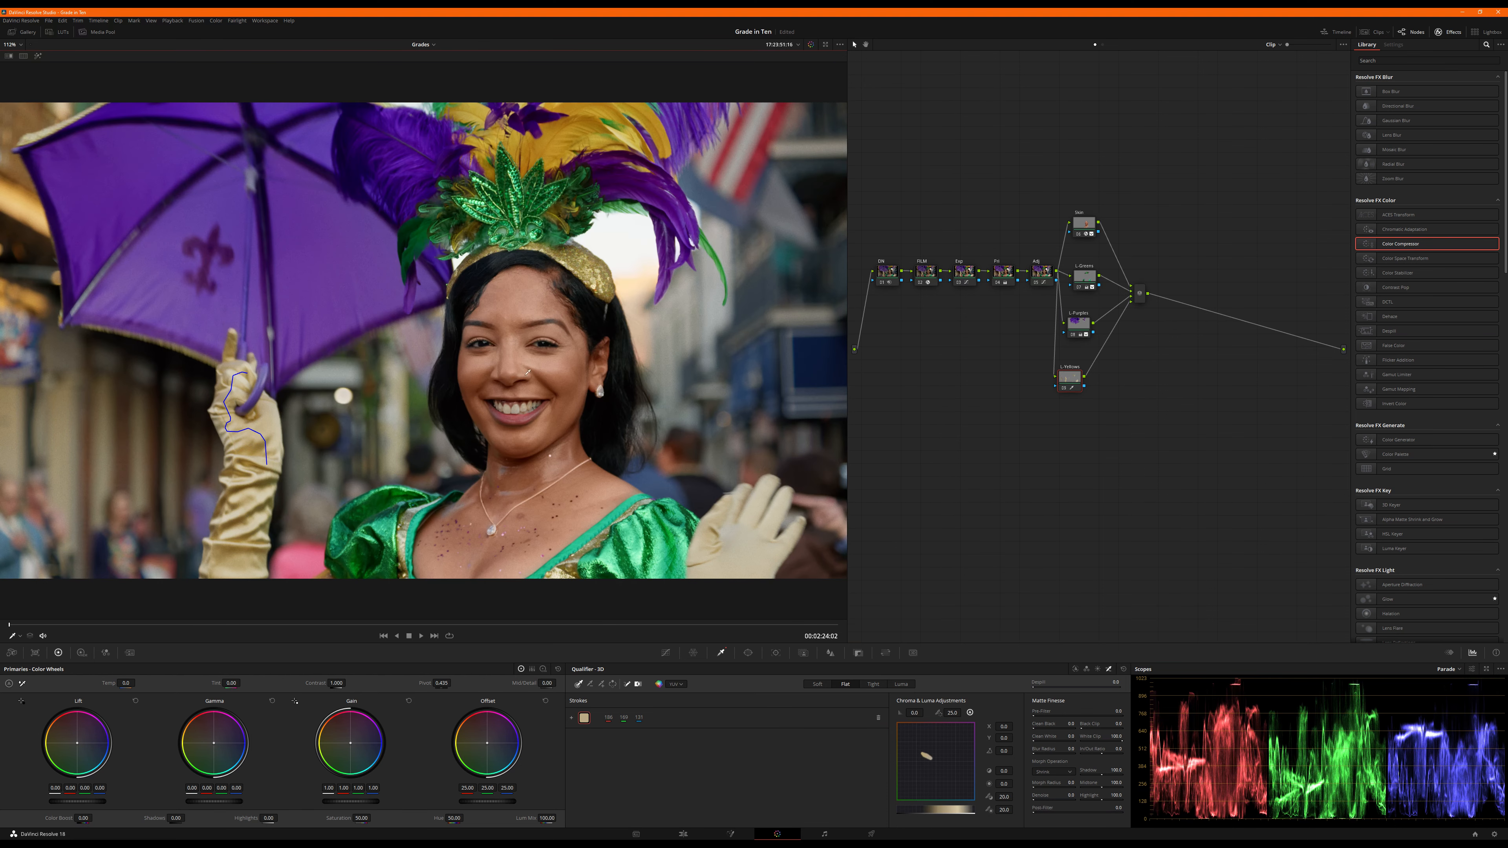
{"action": "key", "text": "shift+h"}
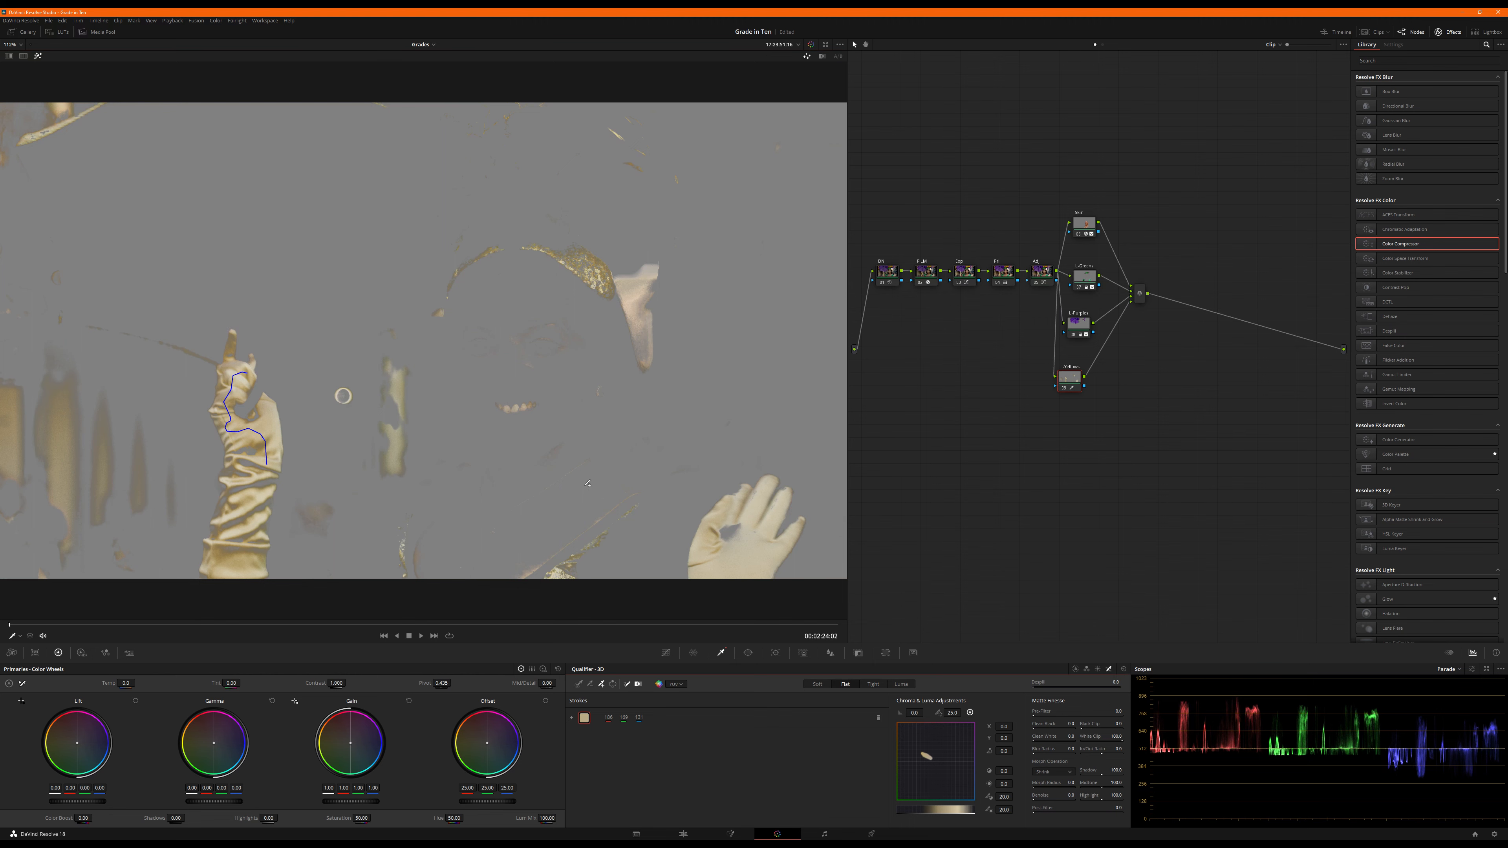
{"action": "left_click_drag", "start_coordinate": [572, 256], "coordinate": [599, 284]}
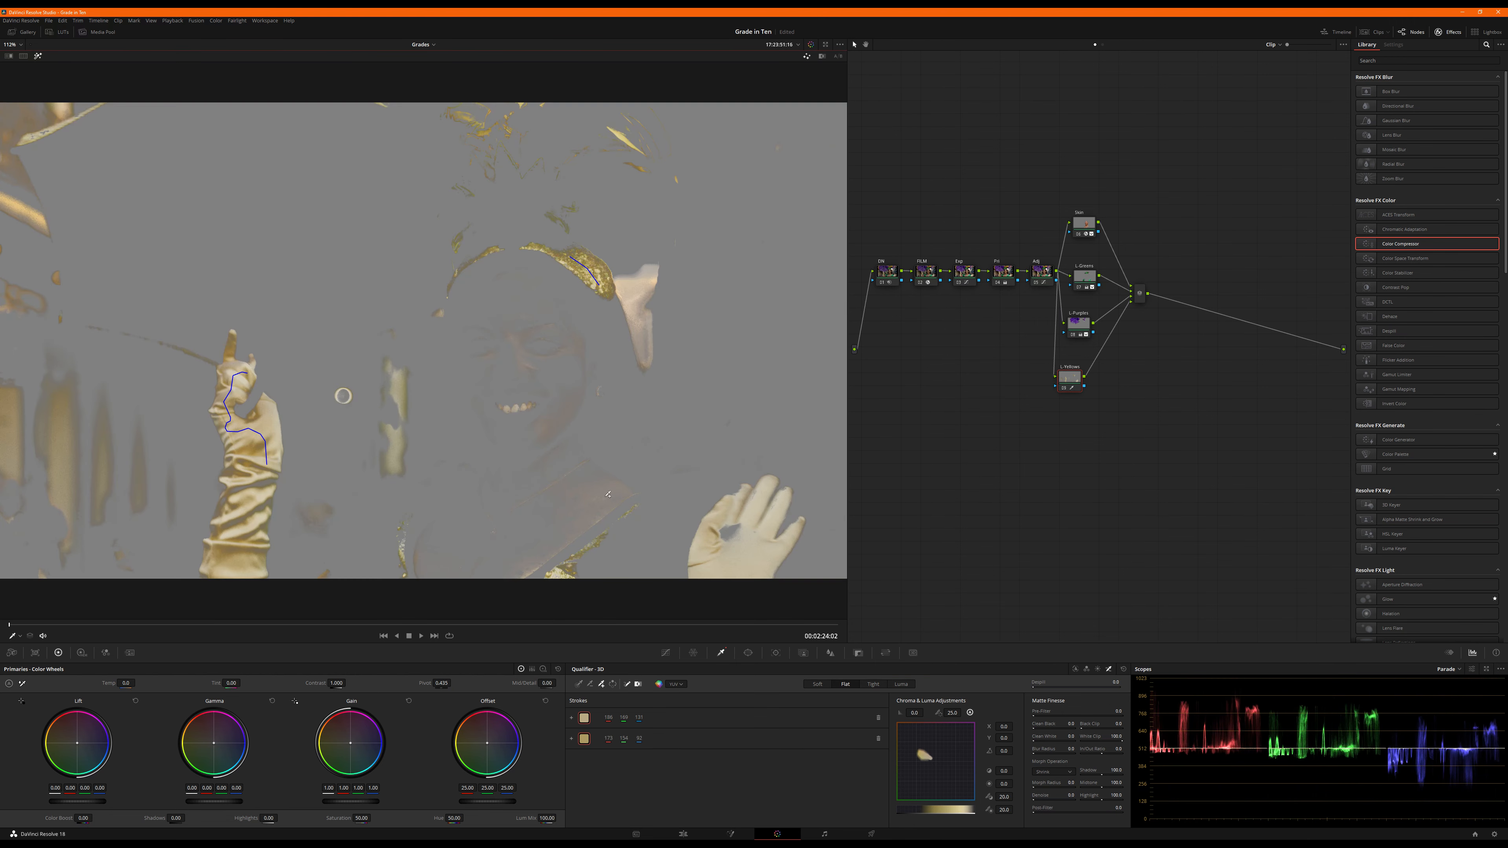
{"action": "left_click_drag", "start_coordinate": [771, 481], "coordinate": [724, 548]}
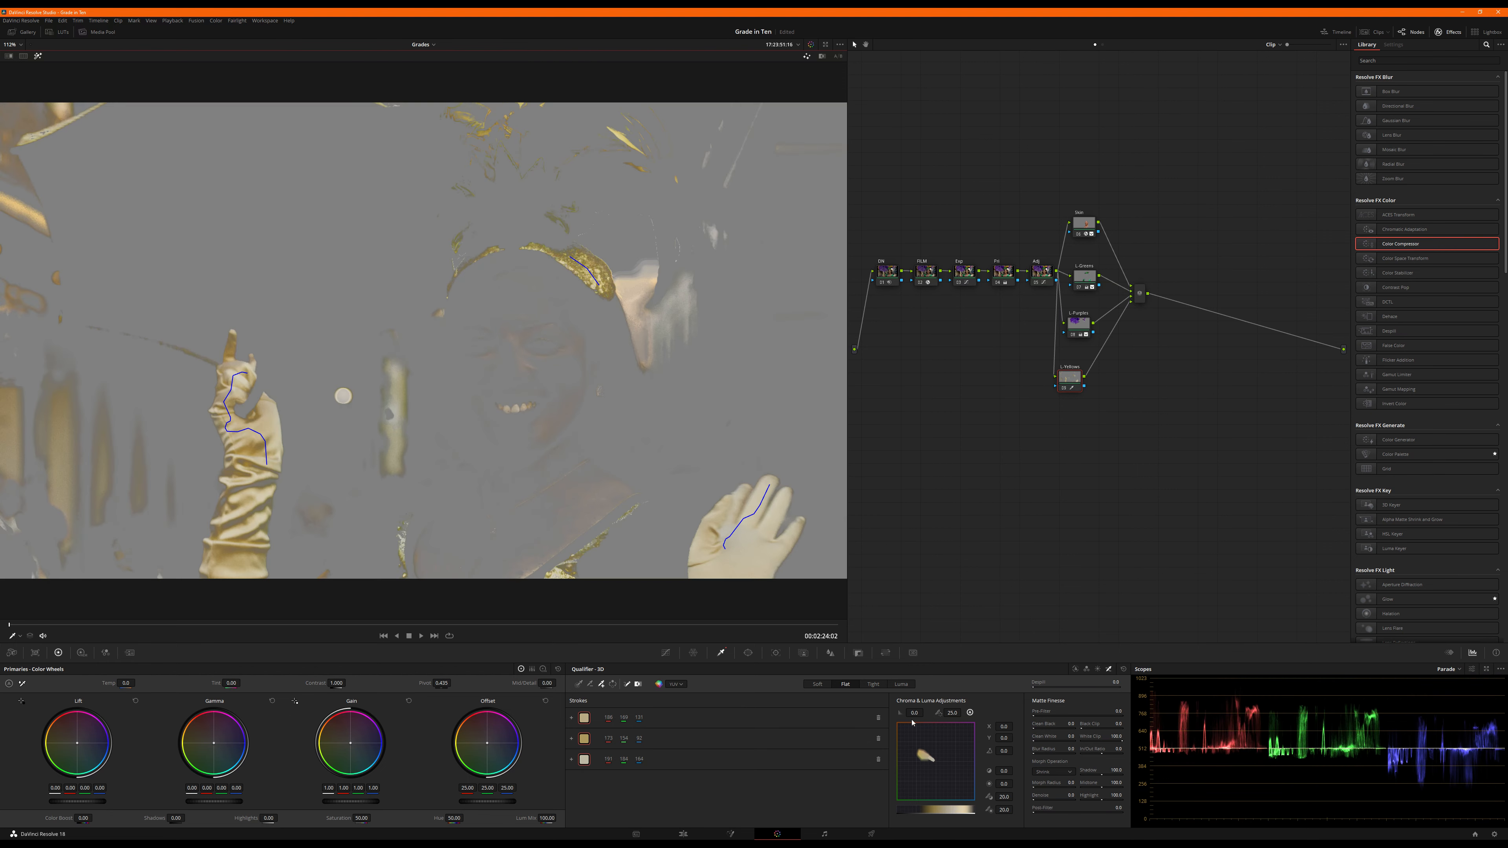
Step: Add a circular window to the L-Yellows node, size and center it over the woman's face, and widen its soft edge
{"action": "left_click", "coordinate": [745, 655]}
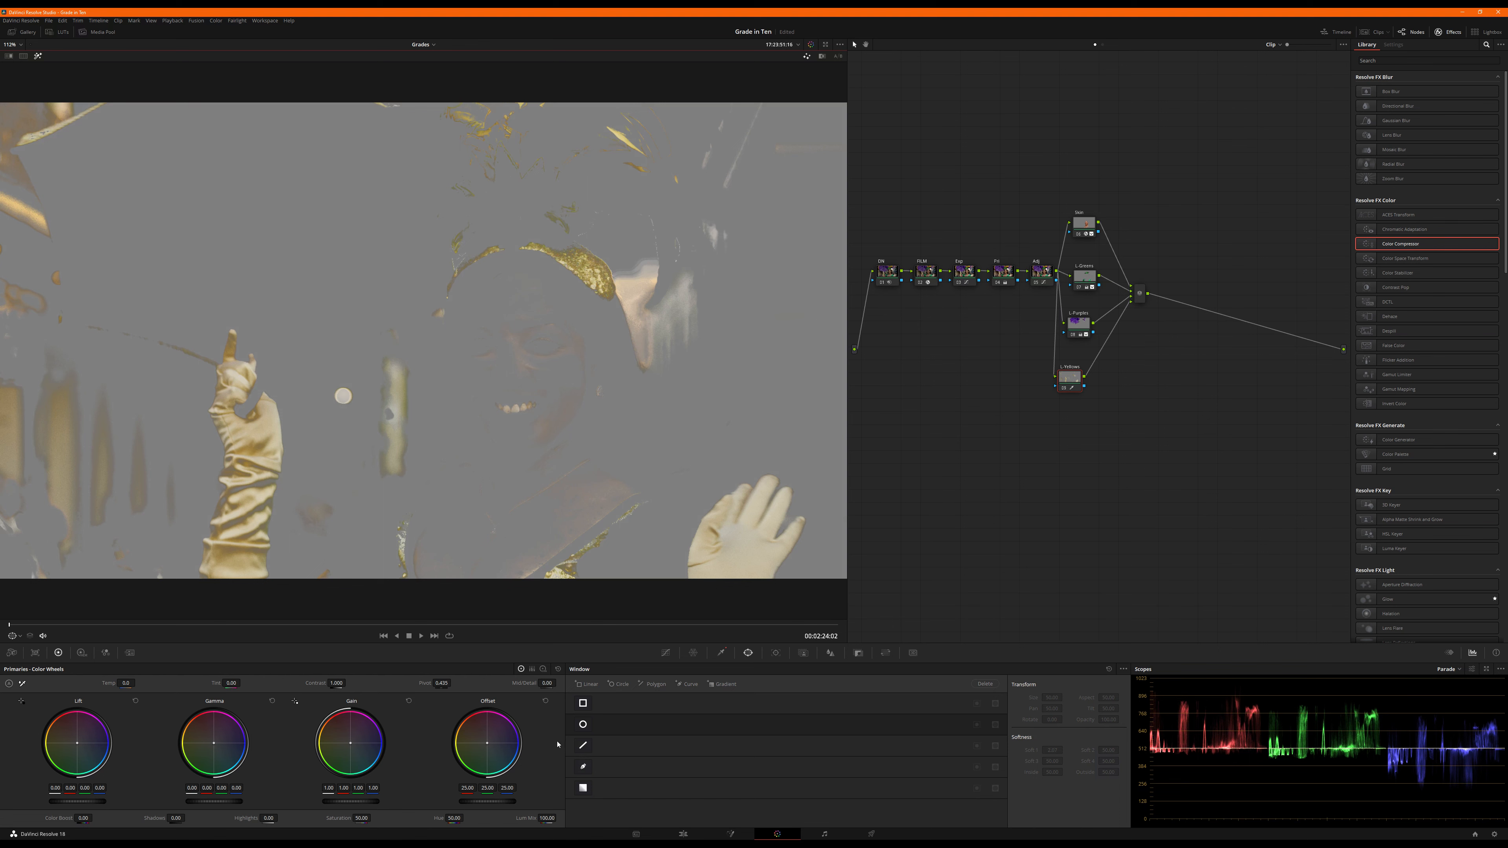
{"action": "left_click", "coordinate": [582, 724]}
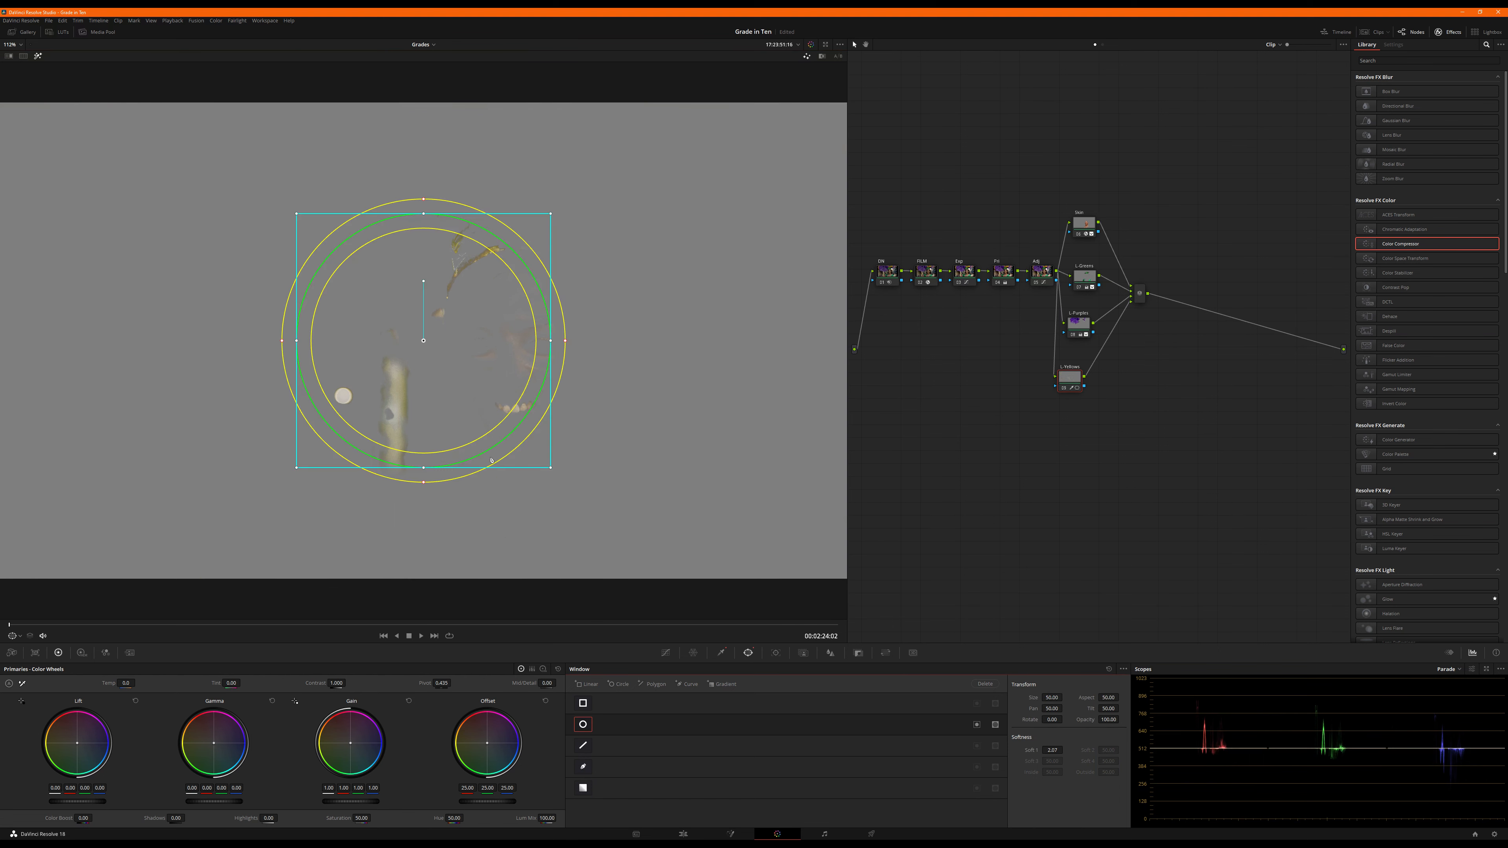
{"action": "left_click_drag", "start_coordinate": [464, 427], "coordinate": [547, 421]}
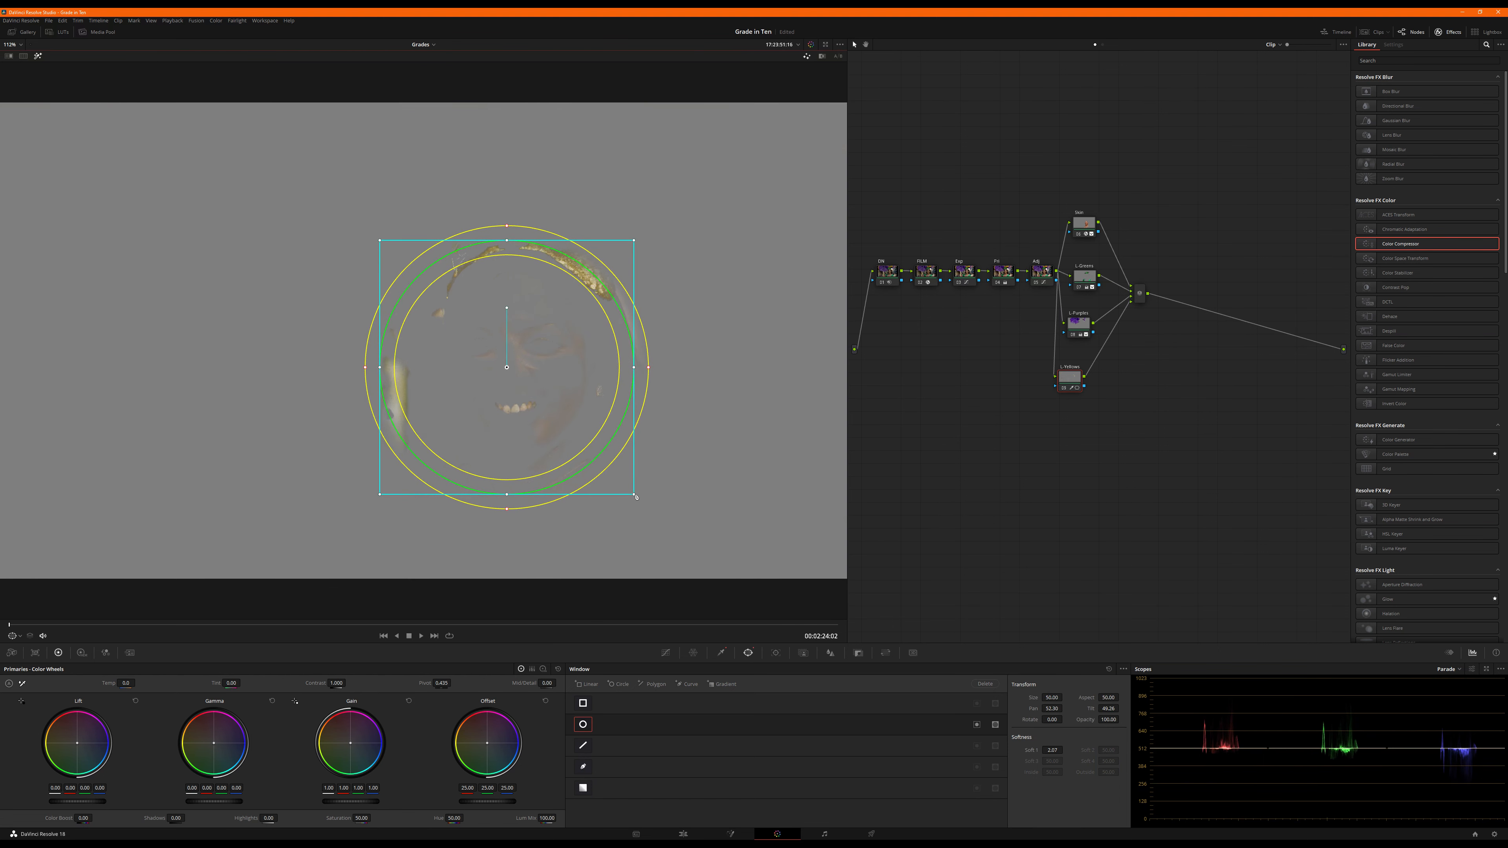
{"action": "left_click_drag", "start_coordinate": [636, 497], "coordinate": [592, 453]}
{"action": "mouse_move", "coordinate": [543, 389]}
{"action": "left_mouse_down"}
{"action": "mouse_move", "coordinate": [640, 379]}
{"action": "mouse_move", "coordinate": [627, 403]}
{"action": "left_mouse_up"}
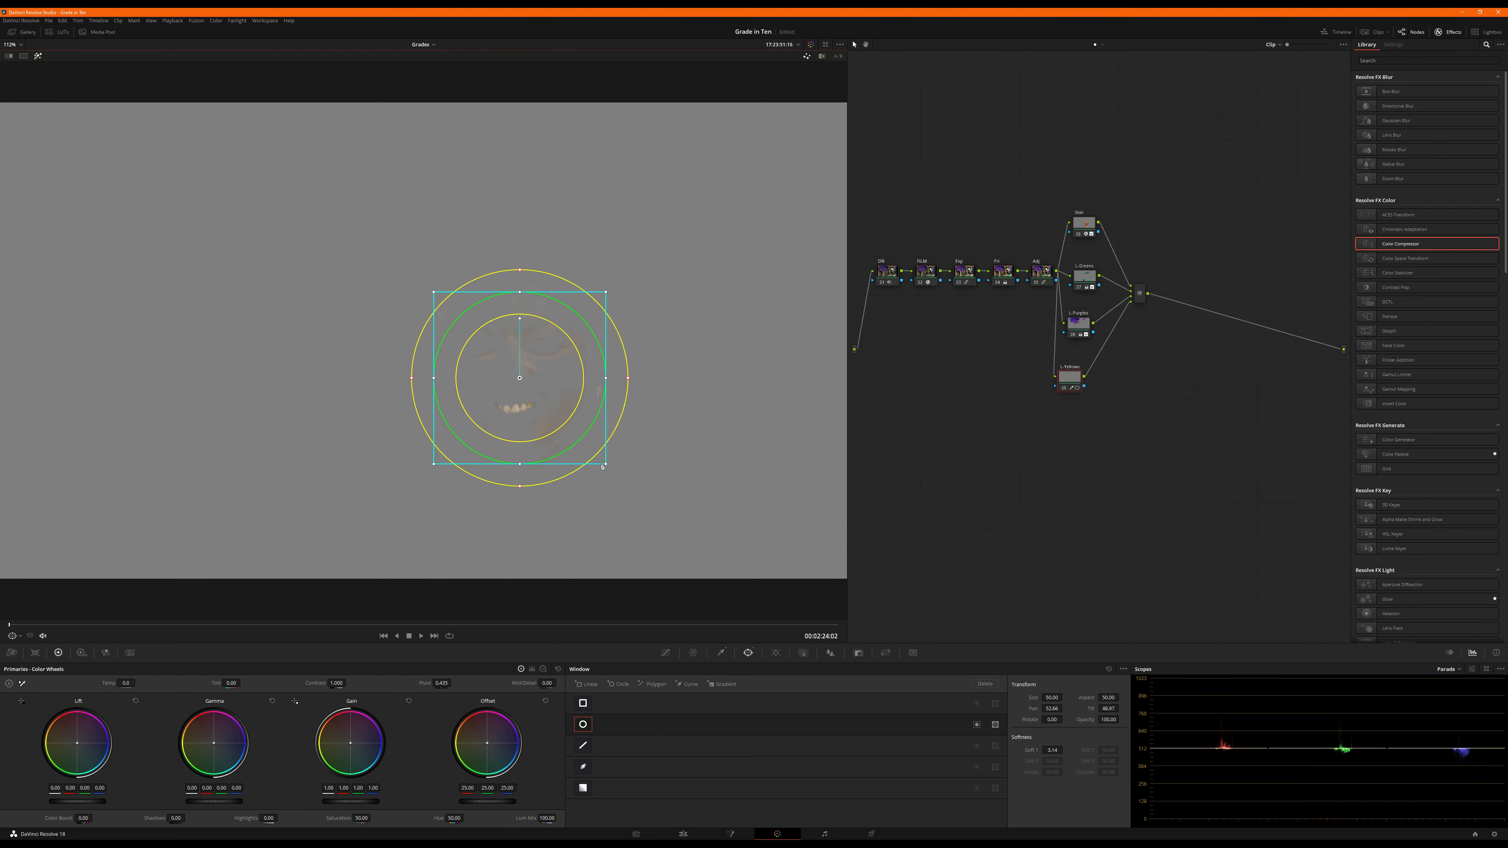
{"action": "left_click_drag", "start_coordinate": [606, 466], "coordinate": [567, 459]}
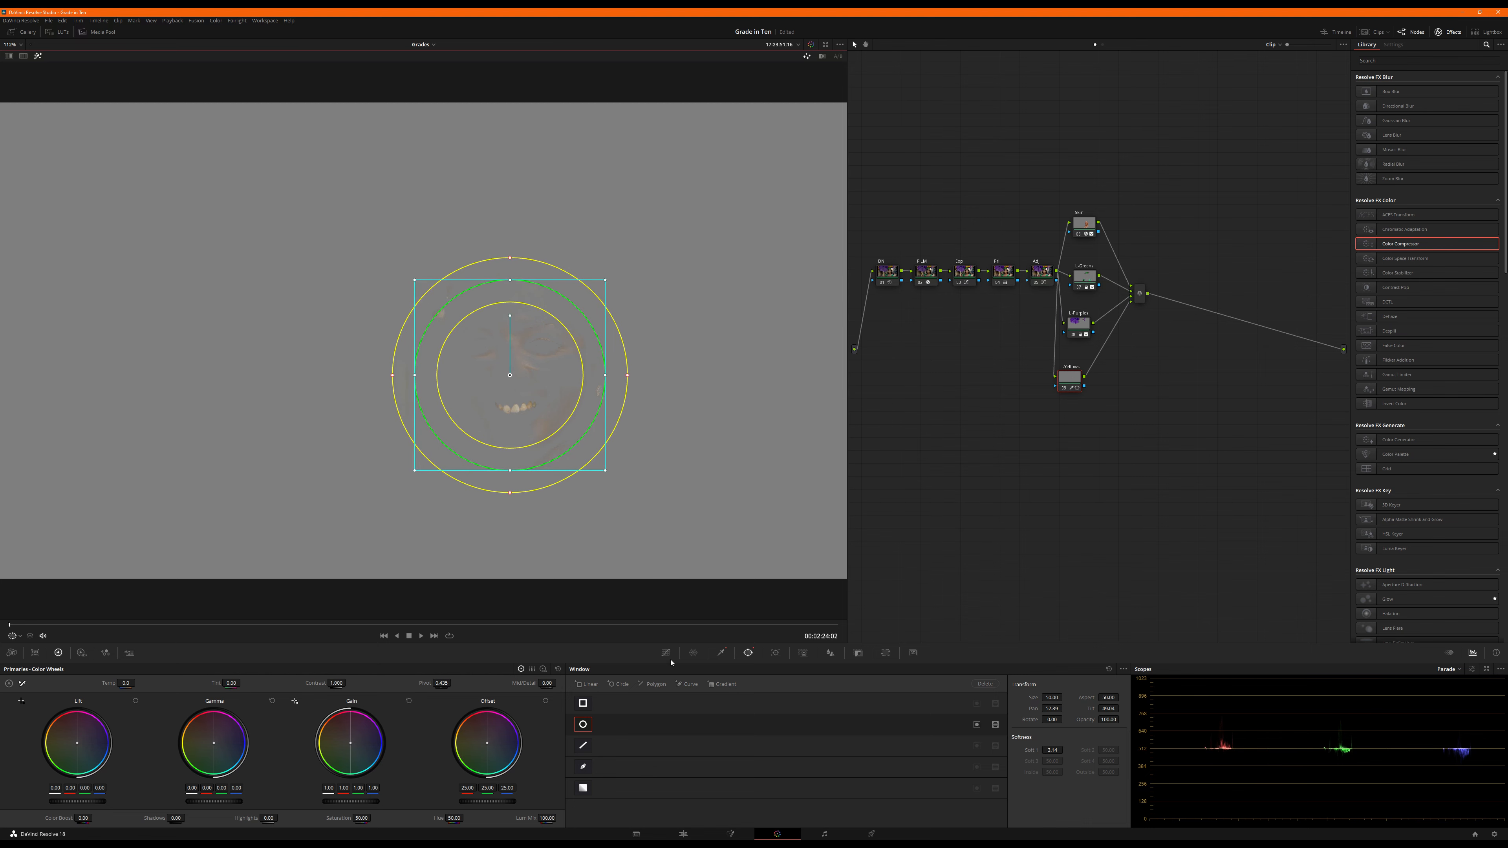
Step: Save the project and invert the L-Yellows circular window to exclude the face from the key
{"action": "left_click", "coordinate": [720, 653]}
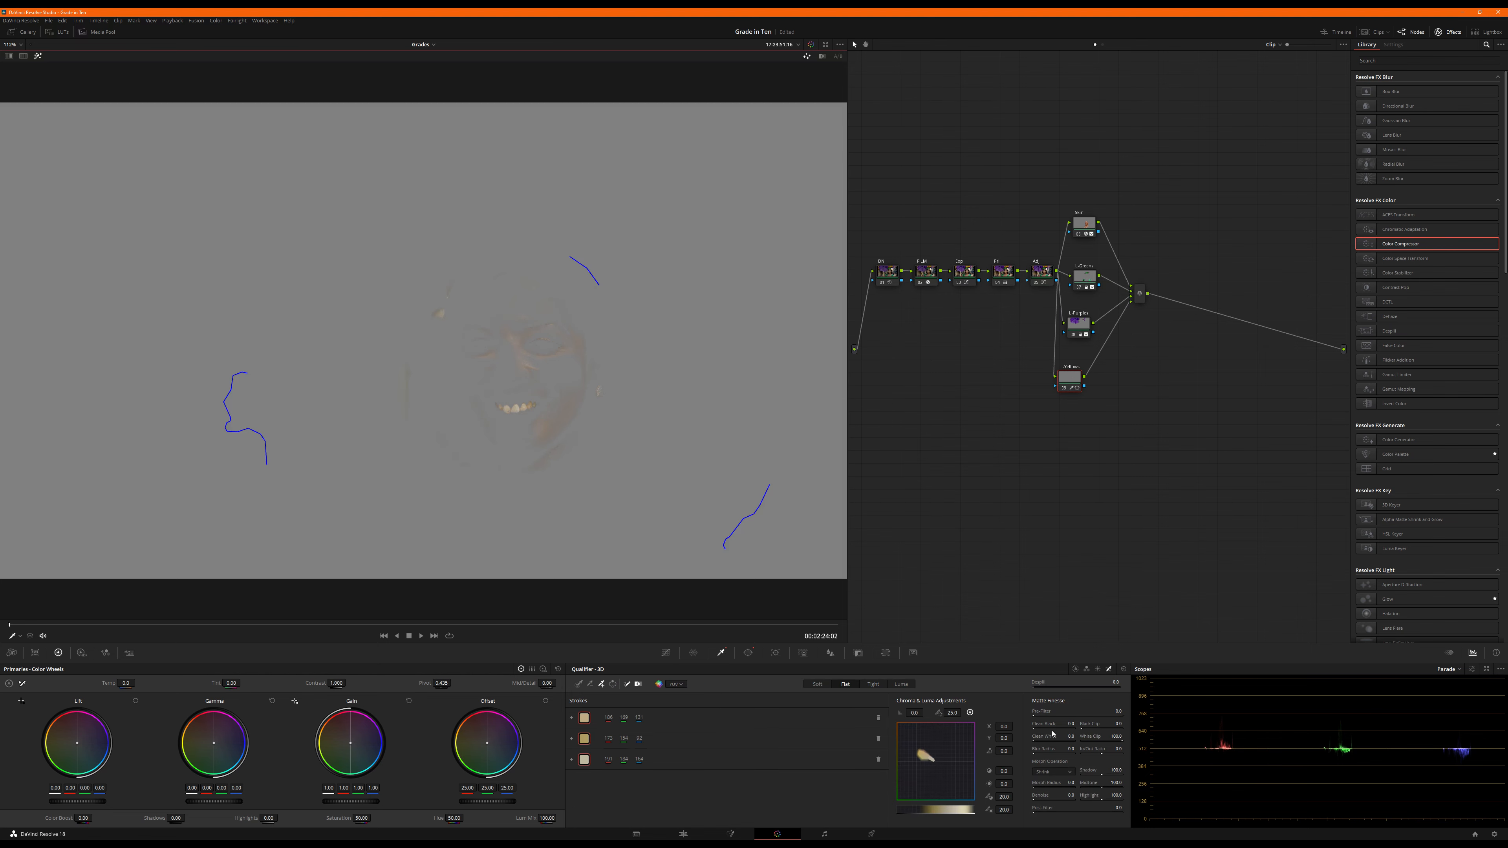
{"action": "key", "text": "ctrl+s"}
{"action": "left_click", "coordinate": [748, 653]}
{"action": "left_click", "coordinate": [977, 724]}
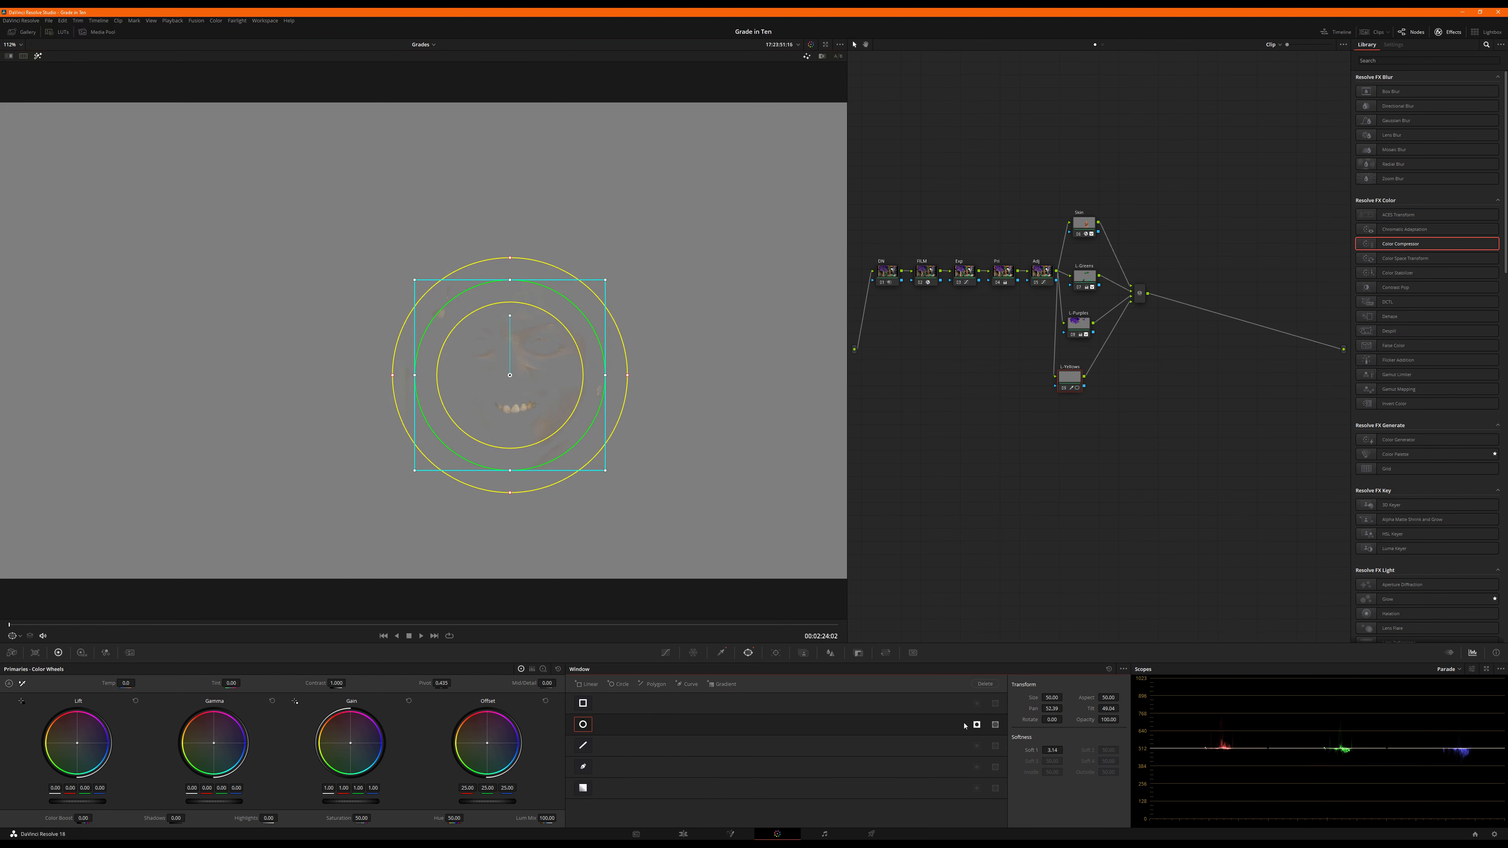
Step: Refine the L-Yellows matte with the clean black, black clip and denoise controls, and bring up the node's custom curves
{"action": "left_click", "coordinate": [721, 653]}
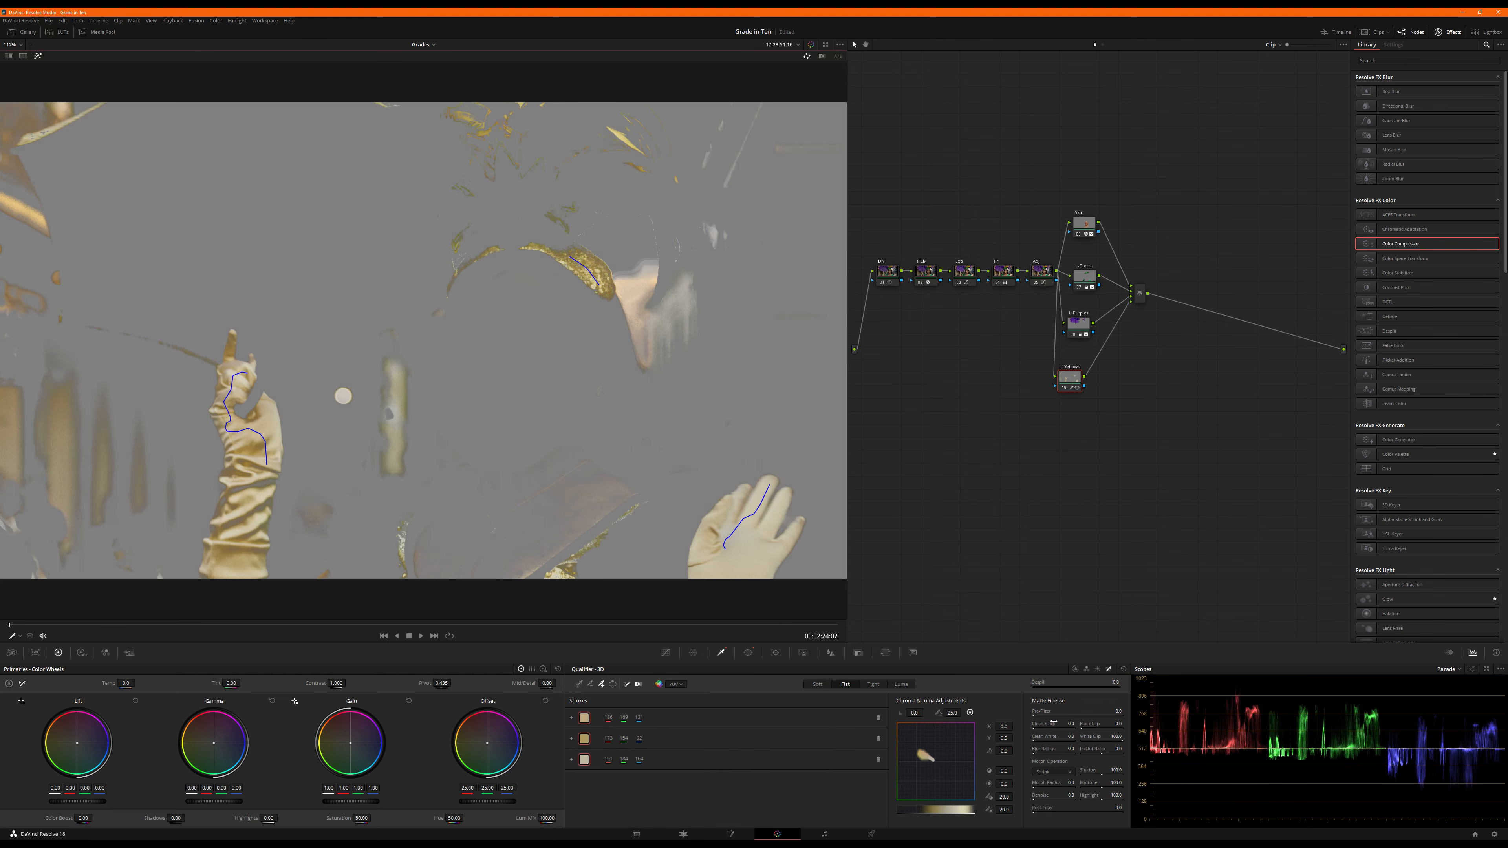
{"action": "left_click_drag", "start_coordinate": [1042, 728], "coordinate": [1070, 736]}
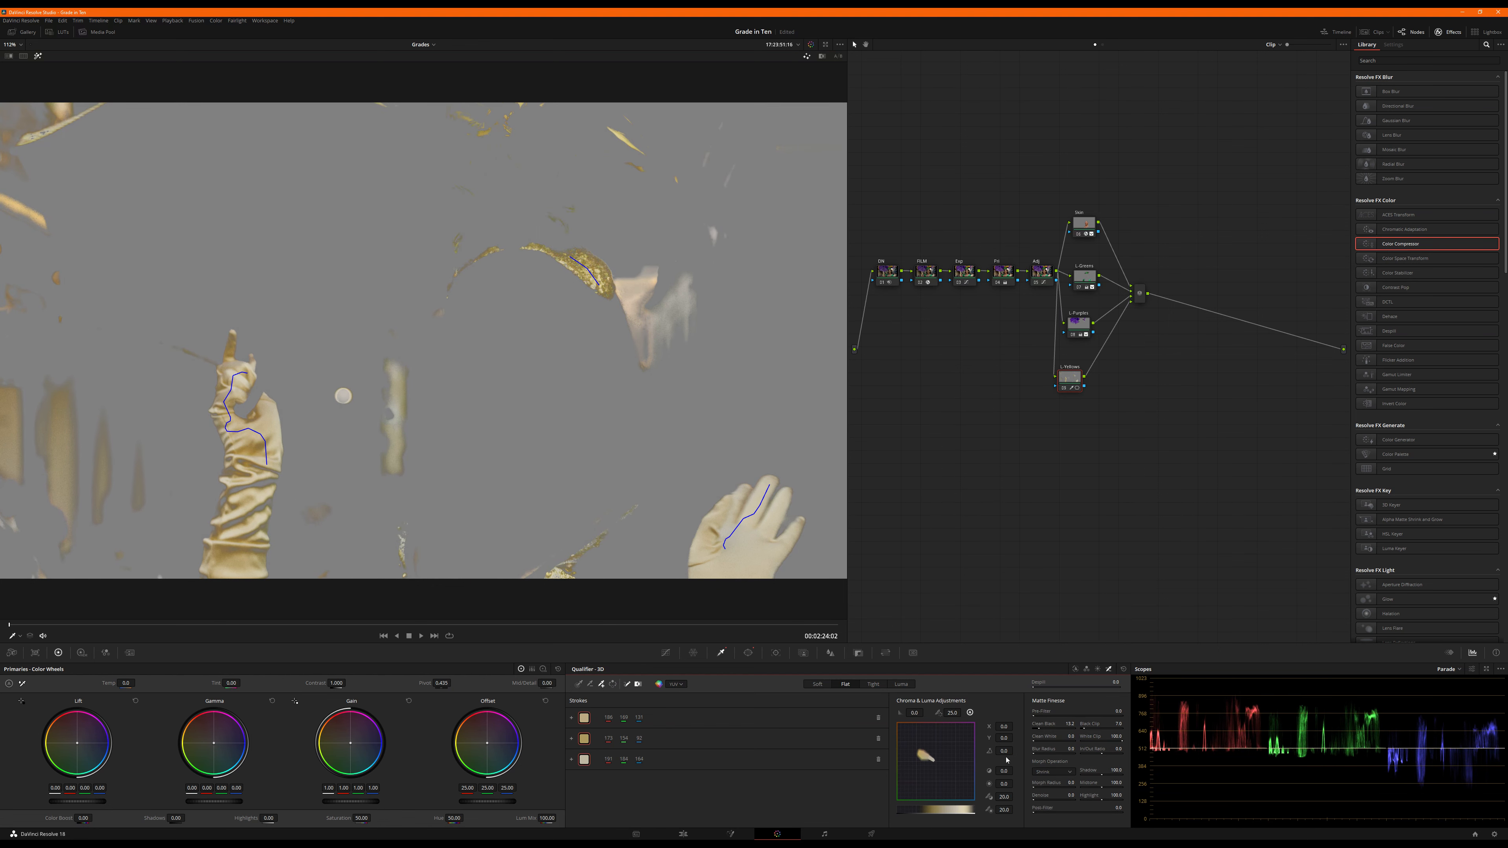
{"action": "left_click_drag", "start_coordinate": [1069, 749], "coordinate": [1089, 795]}
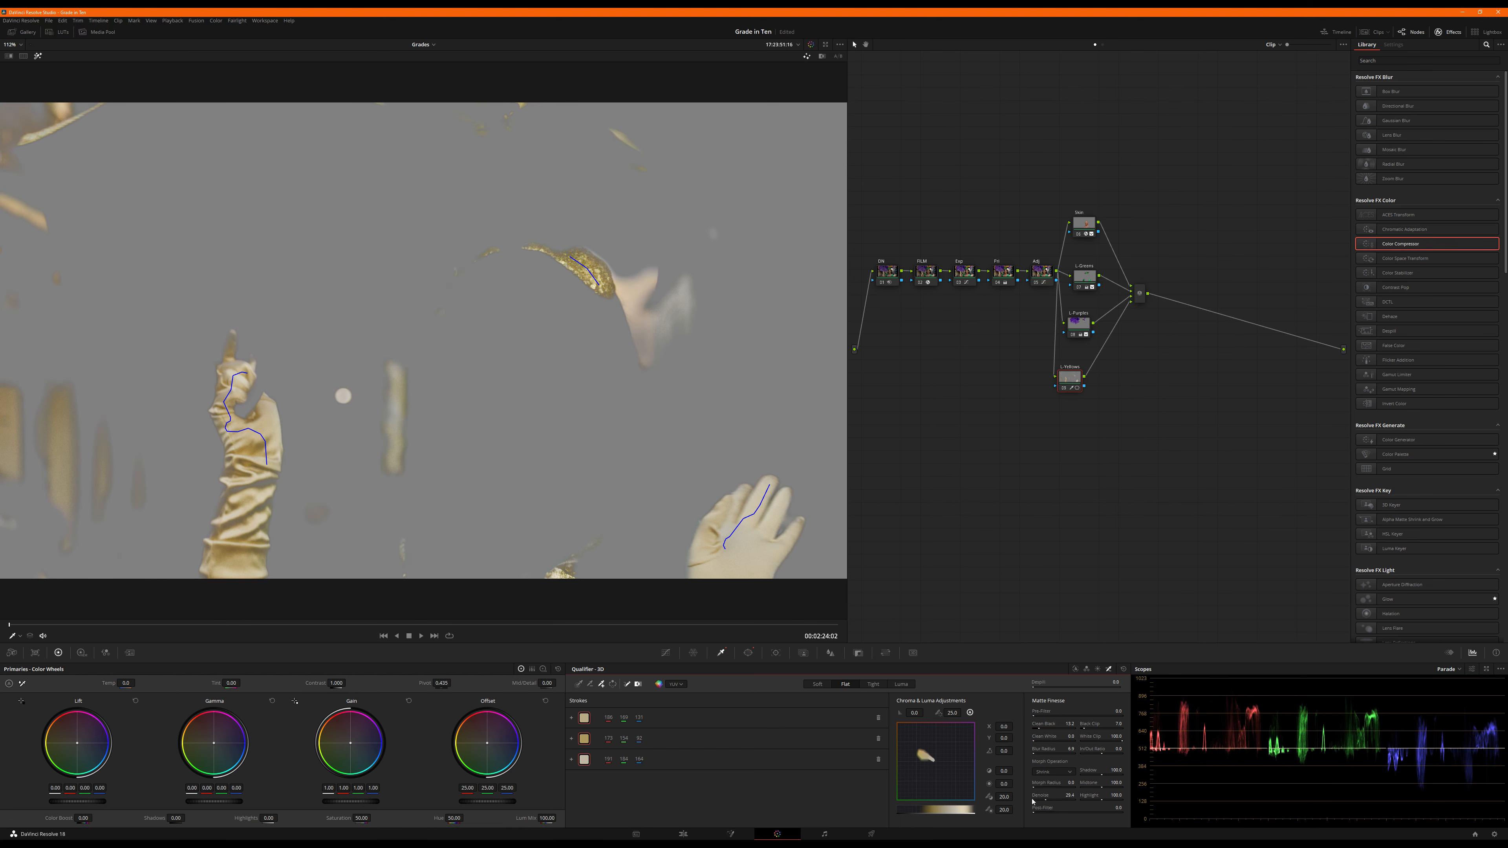
{"action": "left_click", "coordinate": [665, 653]}
{"action": "left_click", "coordinate": [1097, 683]}
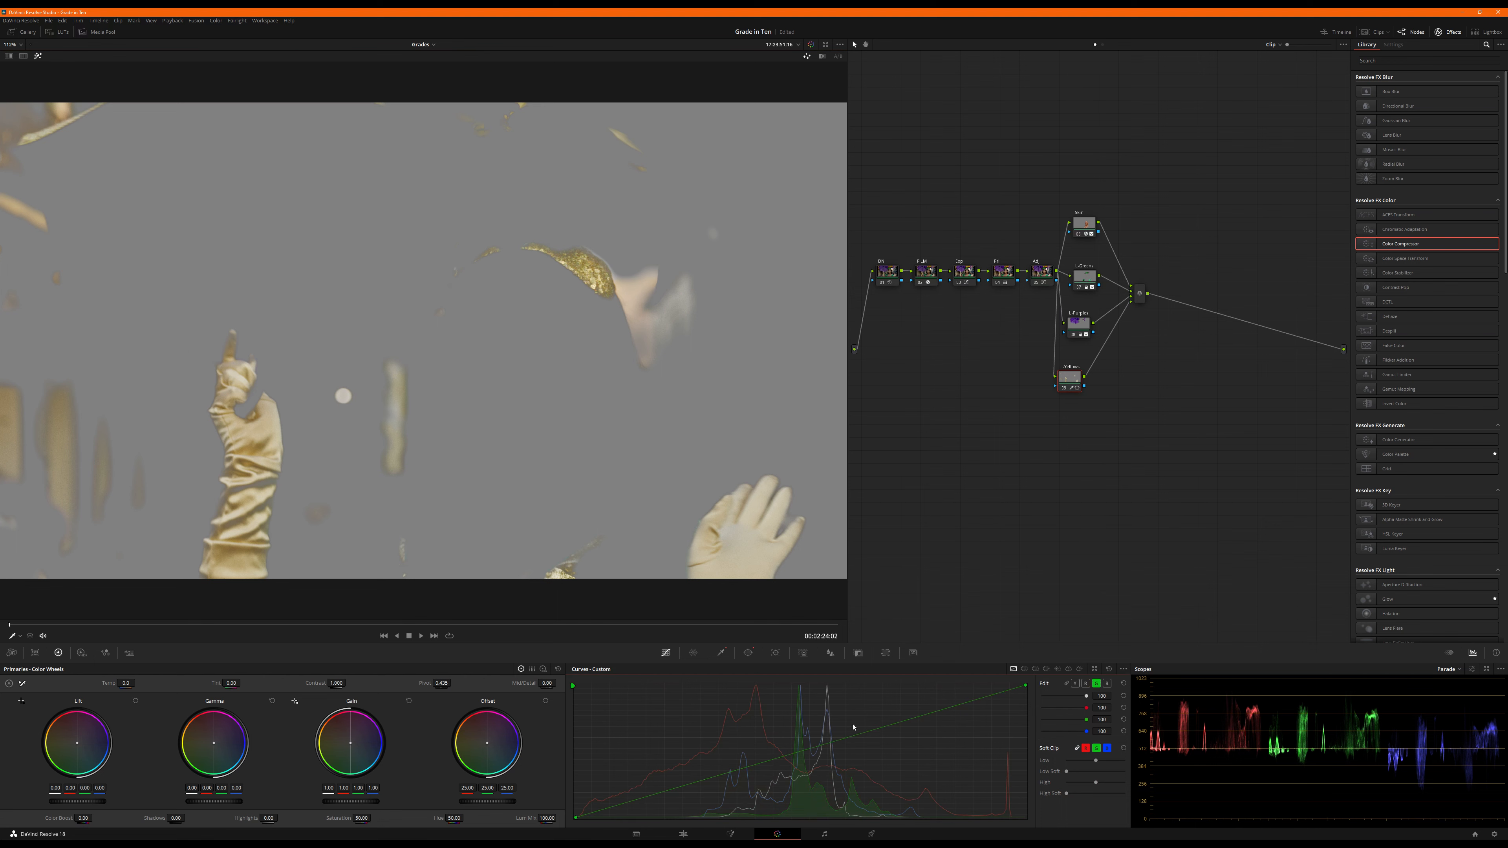
{"action": "left_click_drag", "start_coordinate": [900, 722], "coordinate": [925, 715]}
{"action": "key", "text": "ctrl+z"}
{"action": "key", "text": "ctrl+z"}
Step: Raise a highlight point on the L-Yellows node's blue curve, increase the node's saturation, and return to the full image
{"action": "left_click", "coordinate": [1107, 684]}
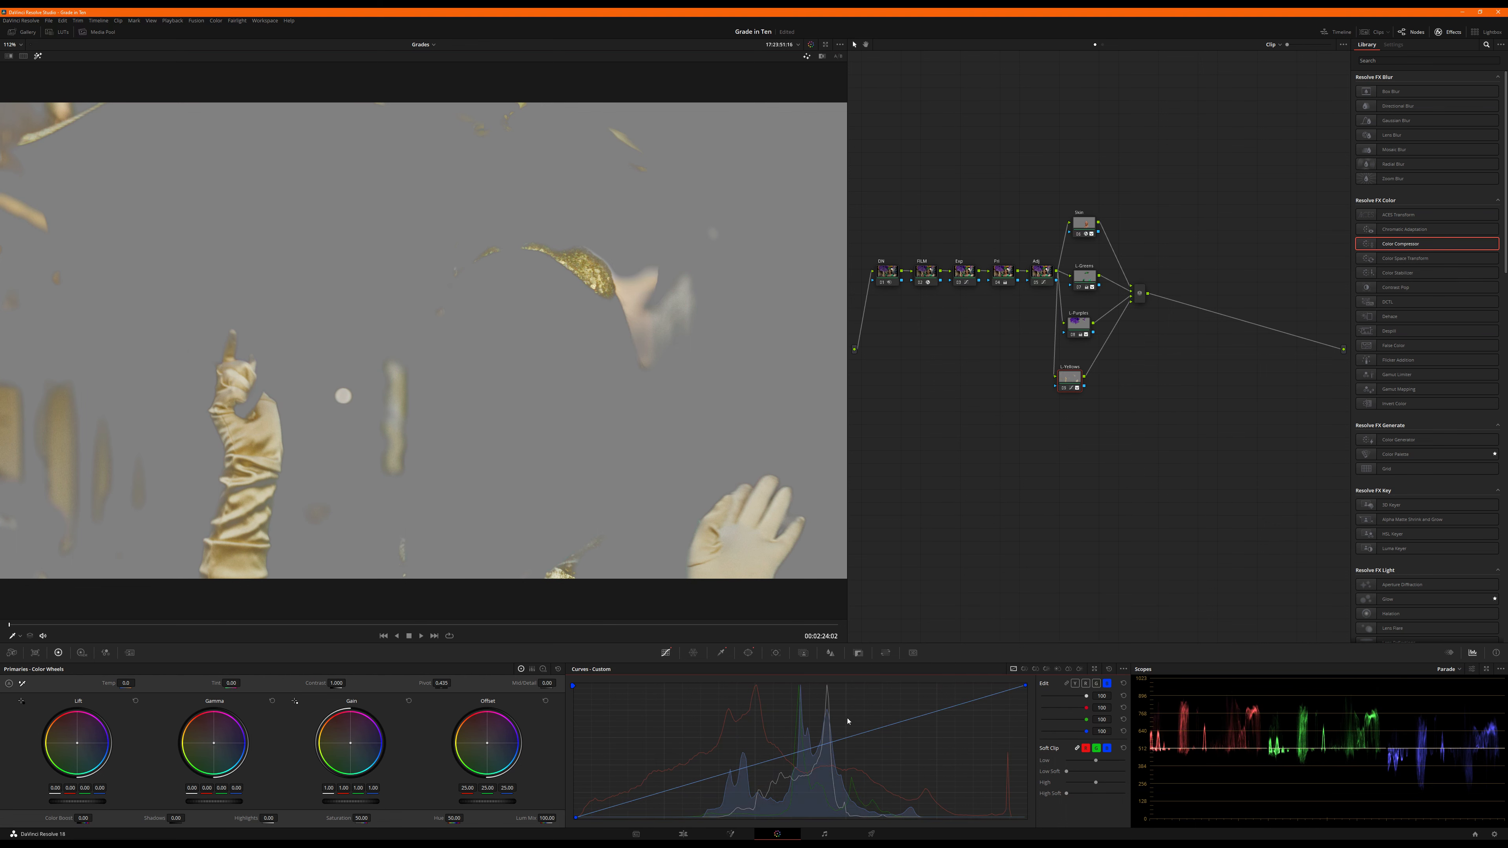
{"action": "left_click_drag", "start_coordinate": [897, 723], "coordinate": [899, 718]}
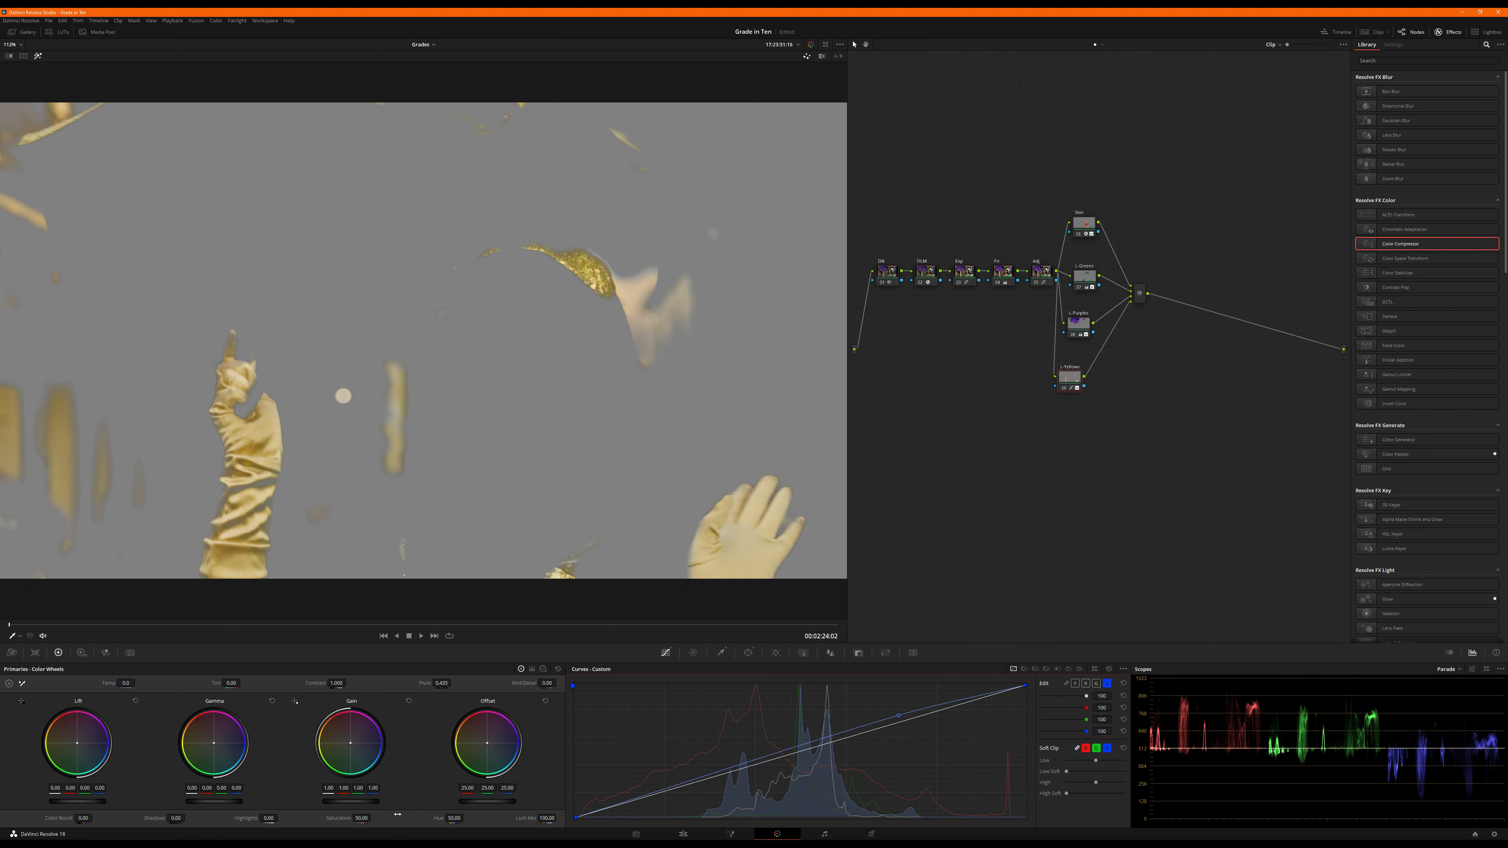
{"action": "left_click_drag", "start_coordinate": [368, 819], "coordinate": [368, 819]}
{"action": "key", "text": "shift+h"}
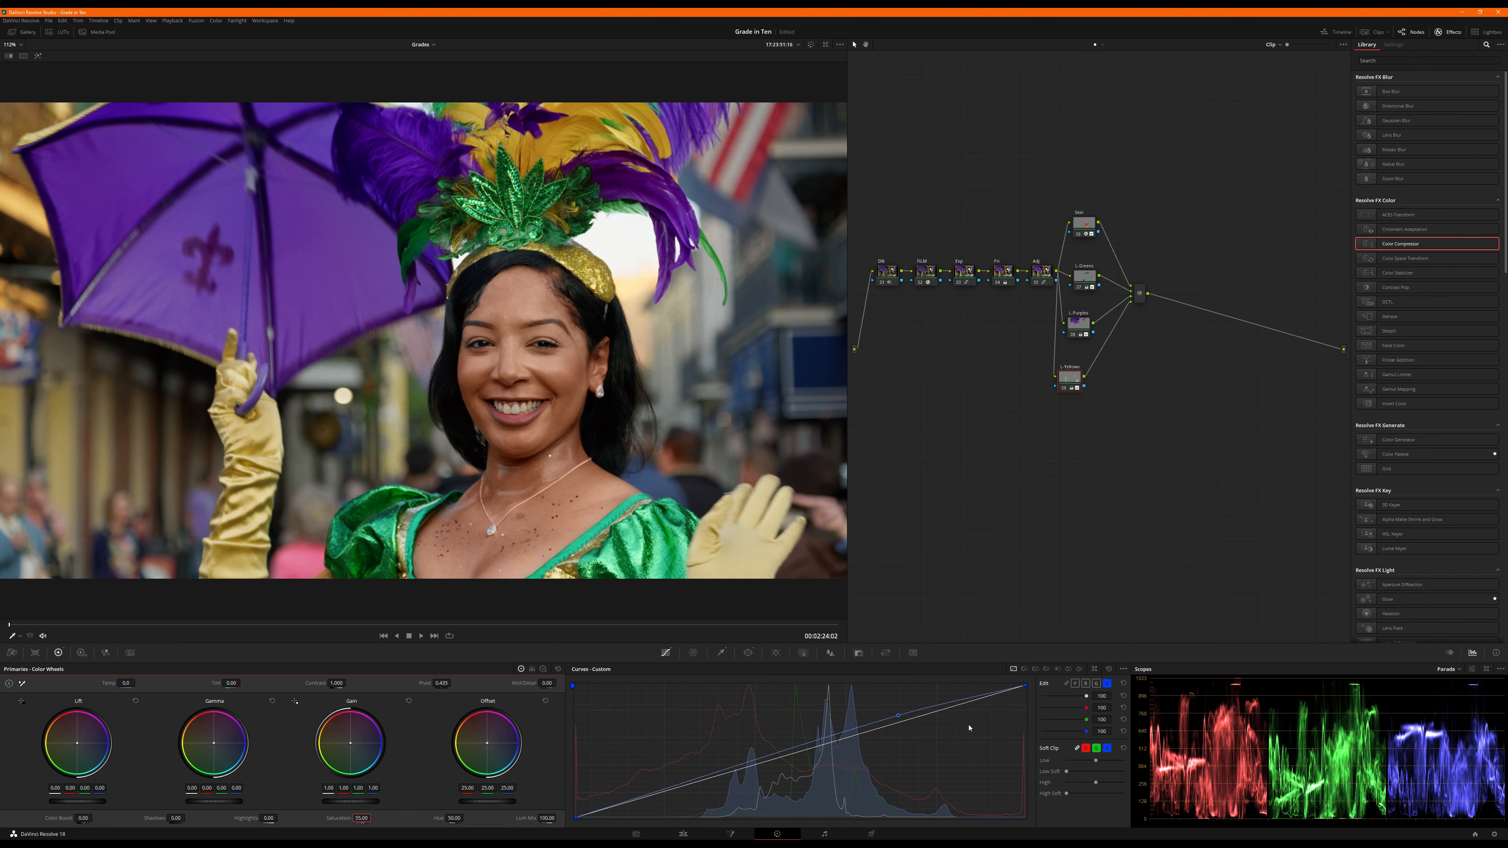
Step: Compare the image with the L-Yellows node disabled and enabled
{"action": "key", "text": "ctrl+d"}
{"action": "key", "text": "ctrl+d"}
{"action": "key", "text": "ctrl+d"}
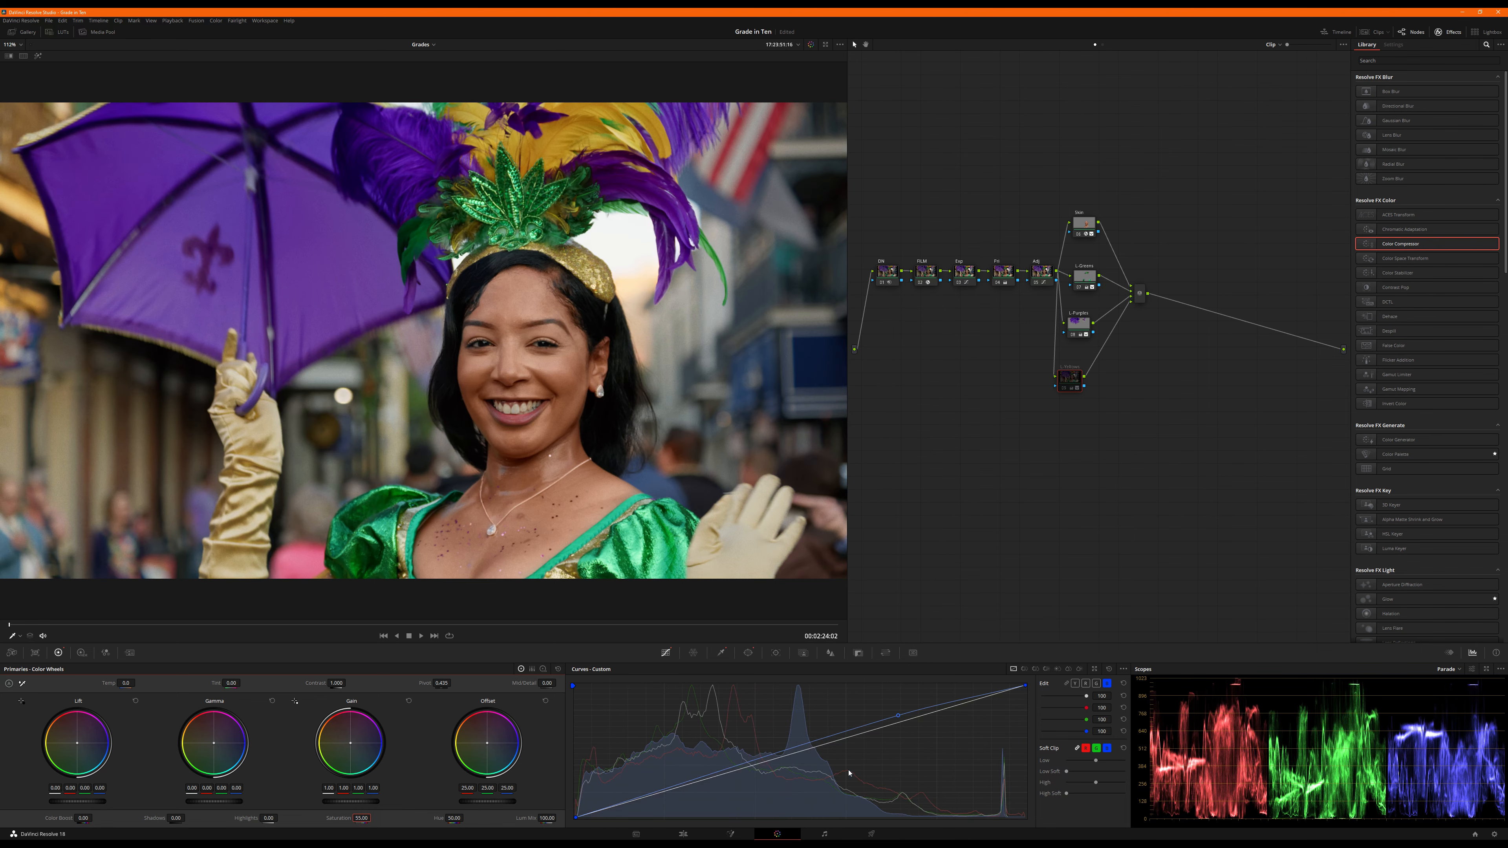
{"action": "key", "text": "ctrl+d"}
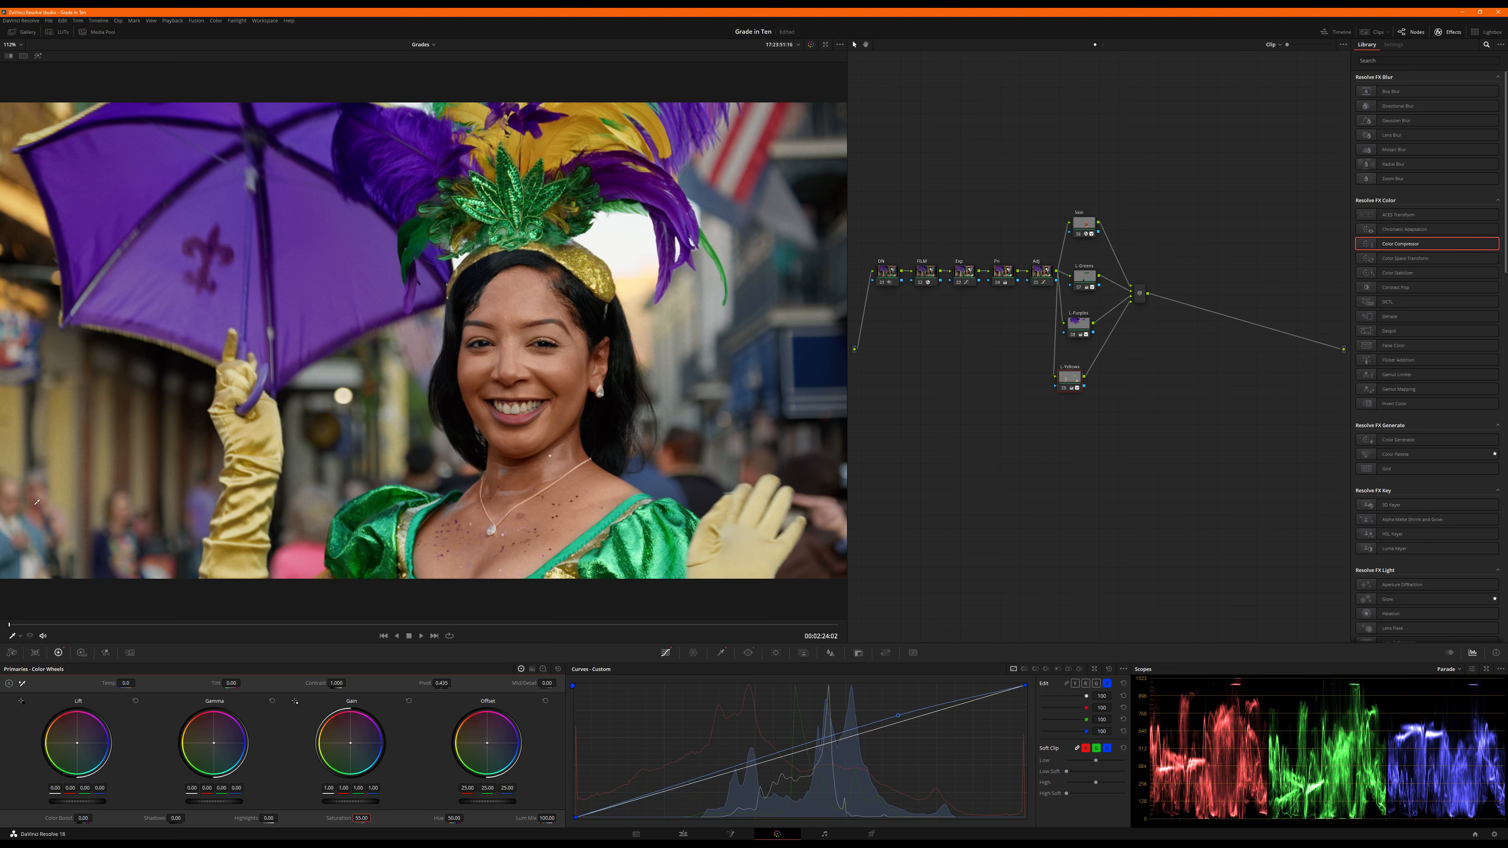
{"action": "key", "text": "ctrl+d"}
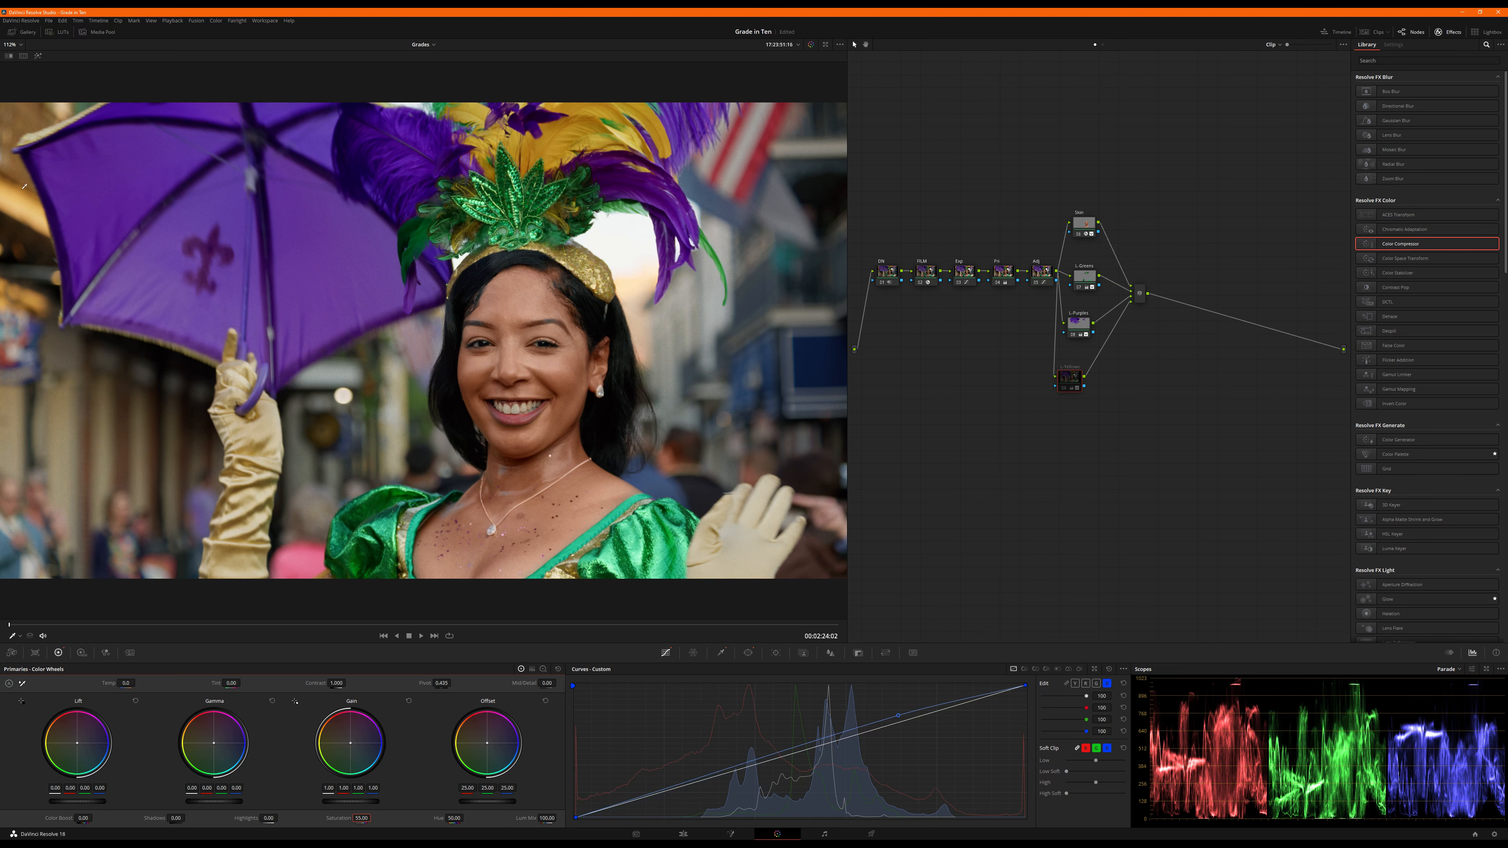
{"action": "key", "text": "ctrl+d"}
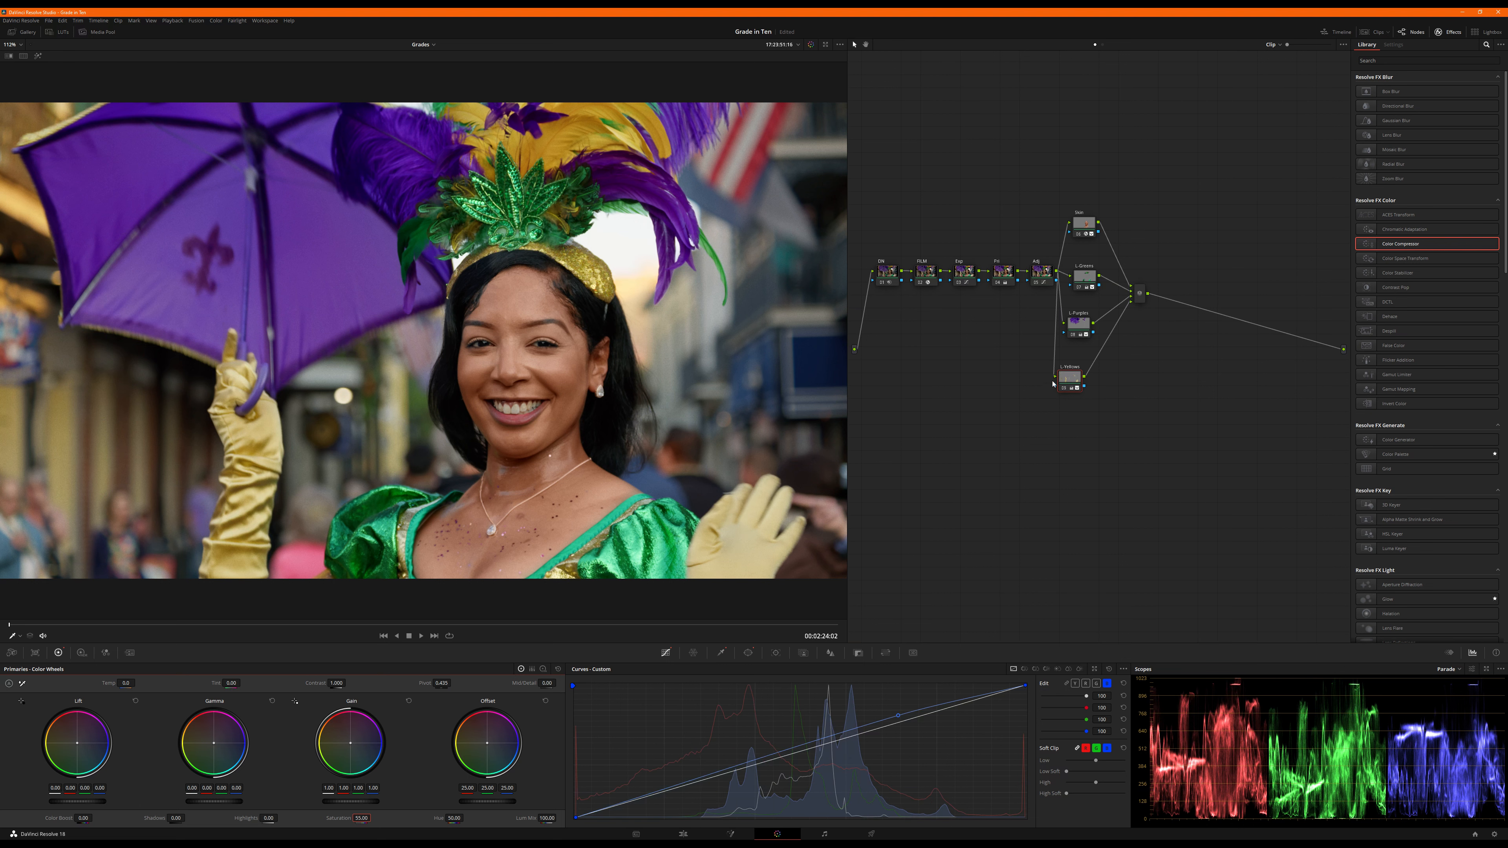
Step: Select the parallel mixer with its four branch nodes, and compare the image with the group disabled and enabled
{"action": "left_click_drag", "start_coordinate": [1185, 155], "coordinate": [1073, 461]}
{"action": "left_click_drag", "start_coordinate": [1068, 389], "coordinate": [1073, 391]}
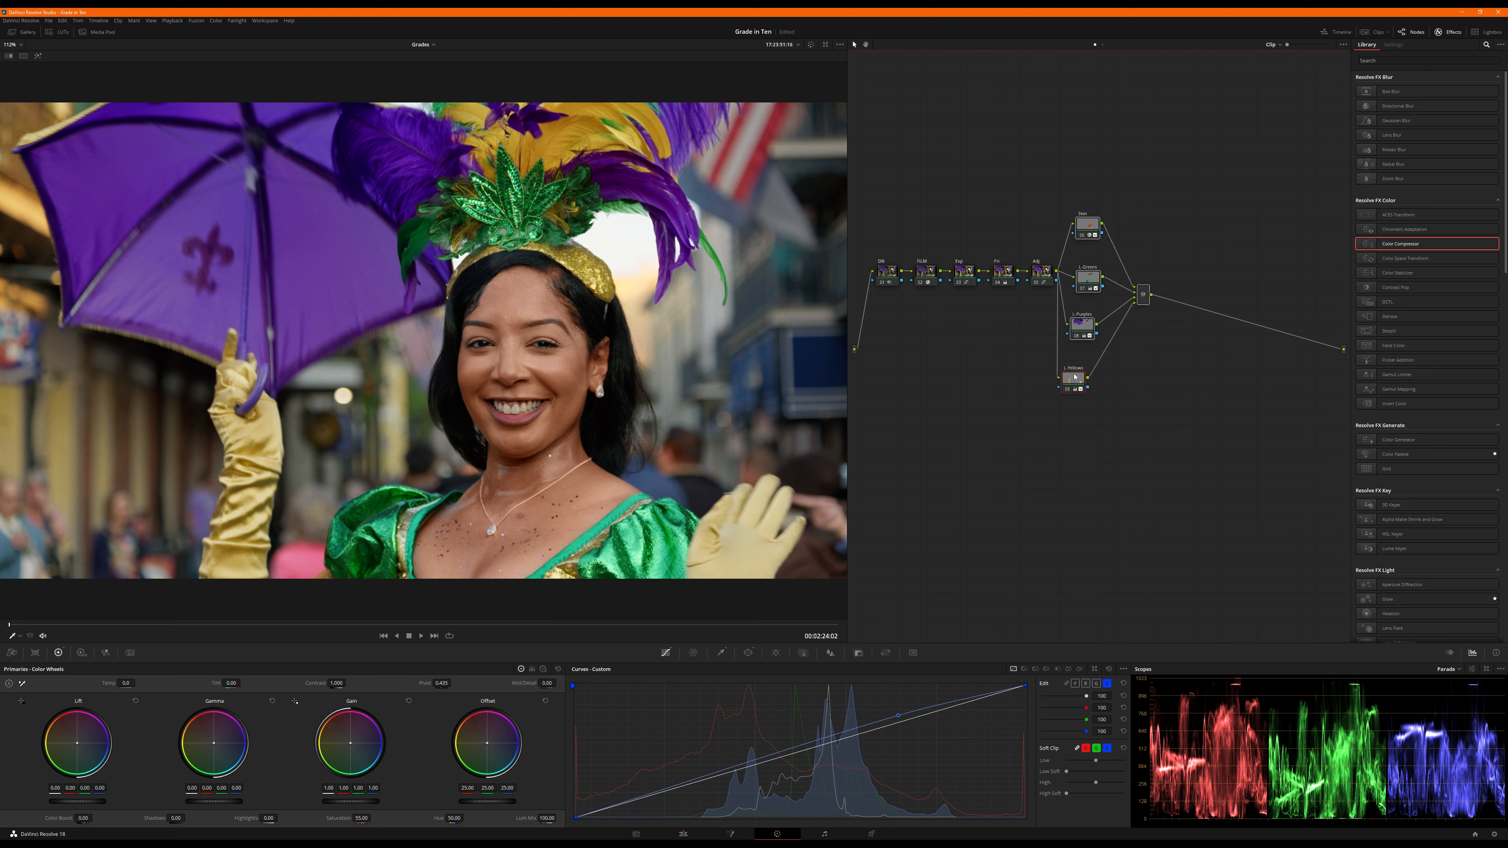
{"action": "key", "text": "ctrl+d"}
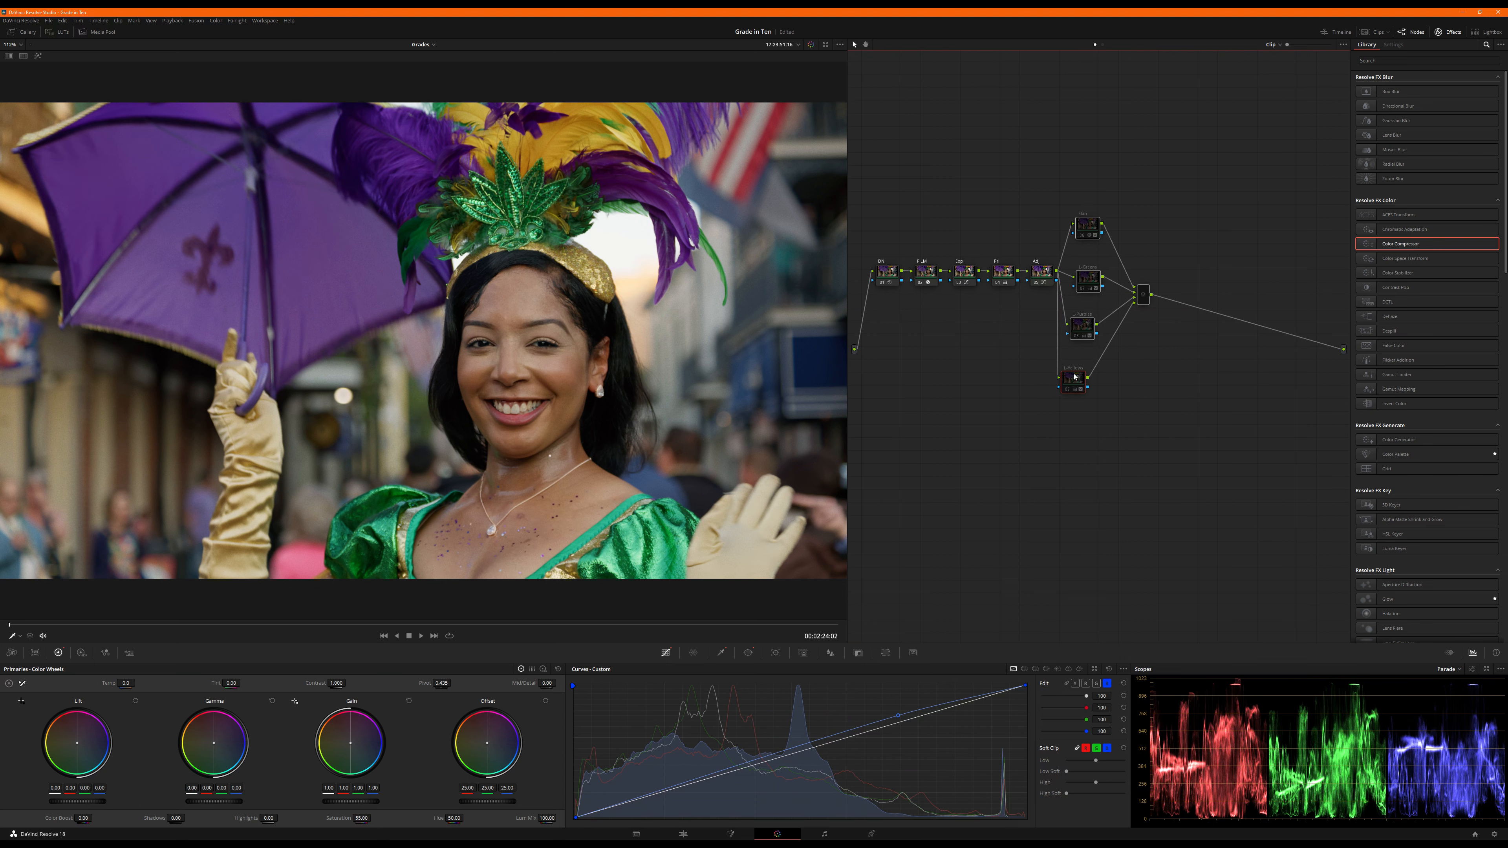
{"action": "key", "text": "ctrl+d"}
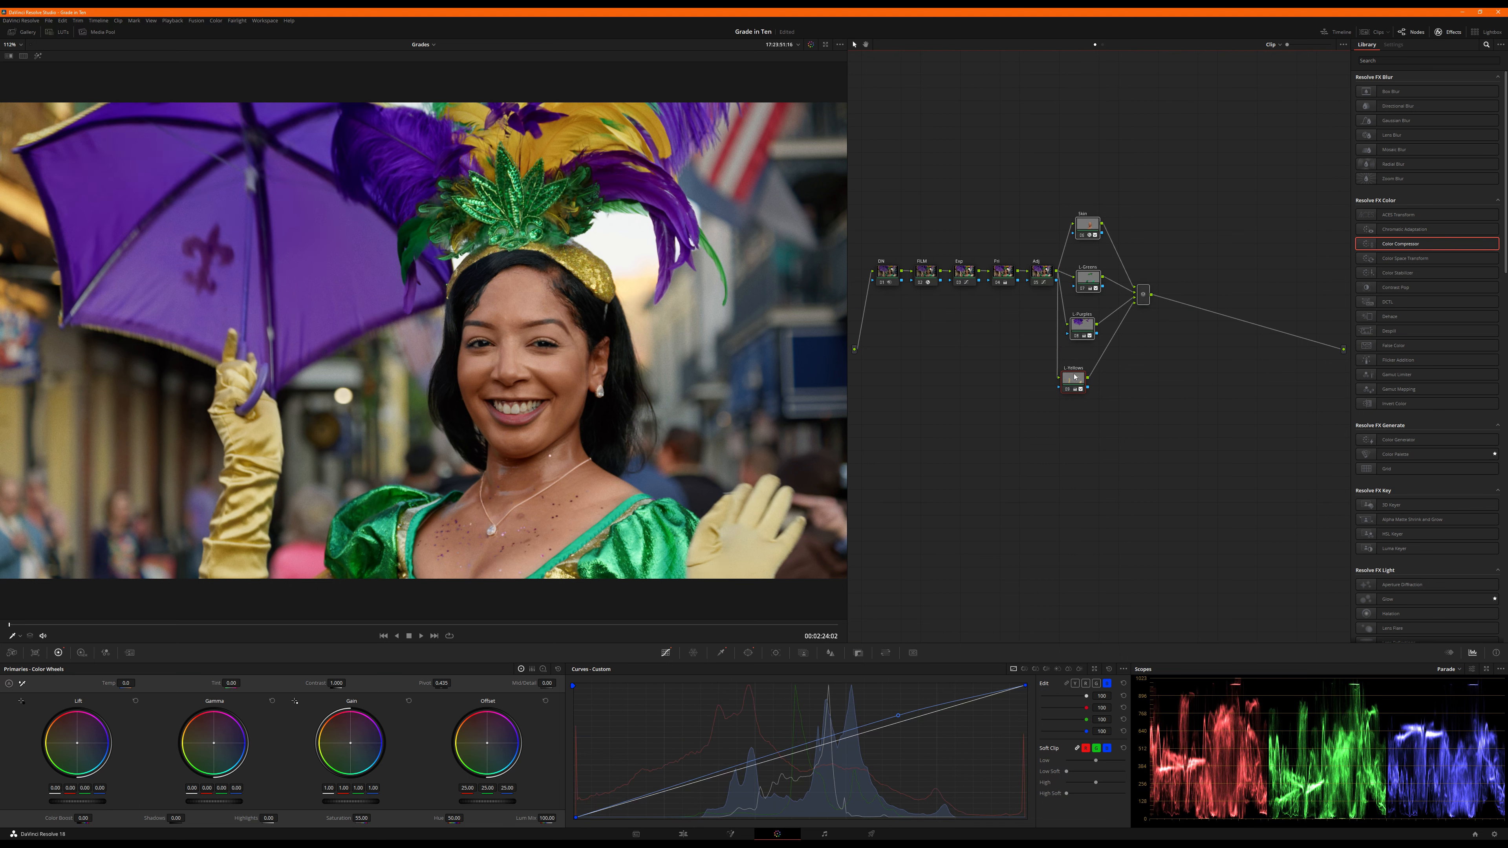
Step: Add two serial nodes after the parallel mixer
{"action": "left_click", "coordinate": [1145, 300]}
{"action": "key", "text": "alt+s"}
{"action": "key", "text": "alt+s"}
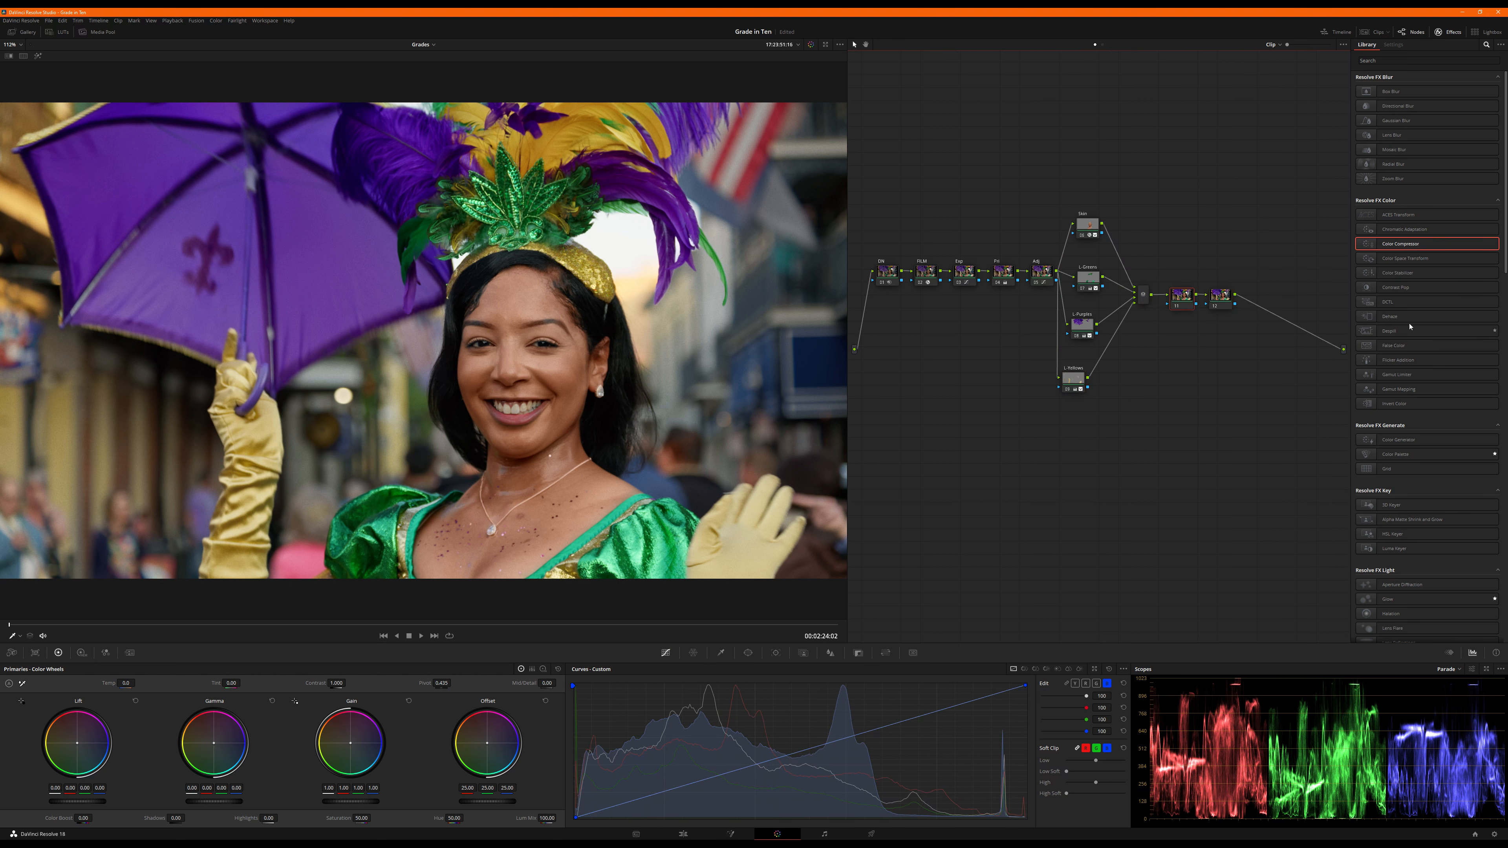
Step: Apply the Depth Map effect to the first new serial node, clear the effects search, and invert the depth map
{"action": "left_click", "coordinate": [1395, 60]}
{"action": "type", "text": "depth"}
{"action": "left_click_drag", "start_coordinate": [1393, 90], "coordinate": [1182, 295]}
{"action": "left_click", "coordinate": [1223, 298]}
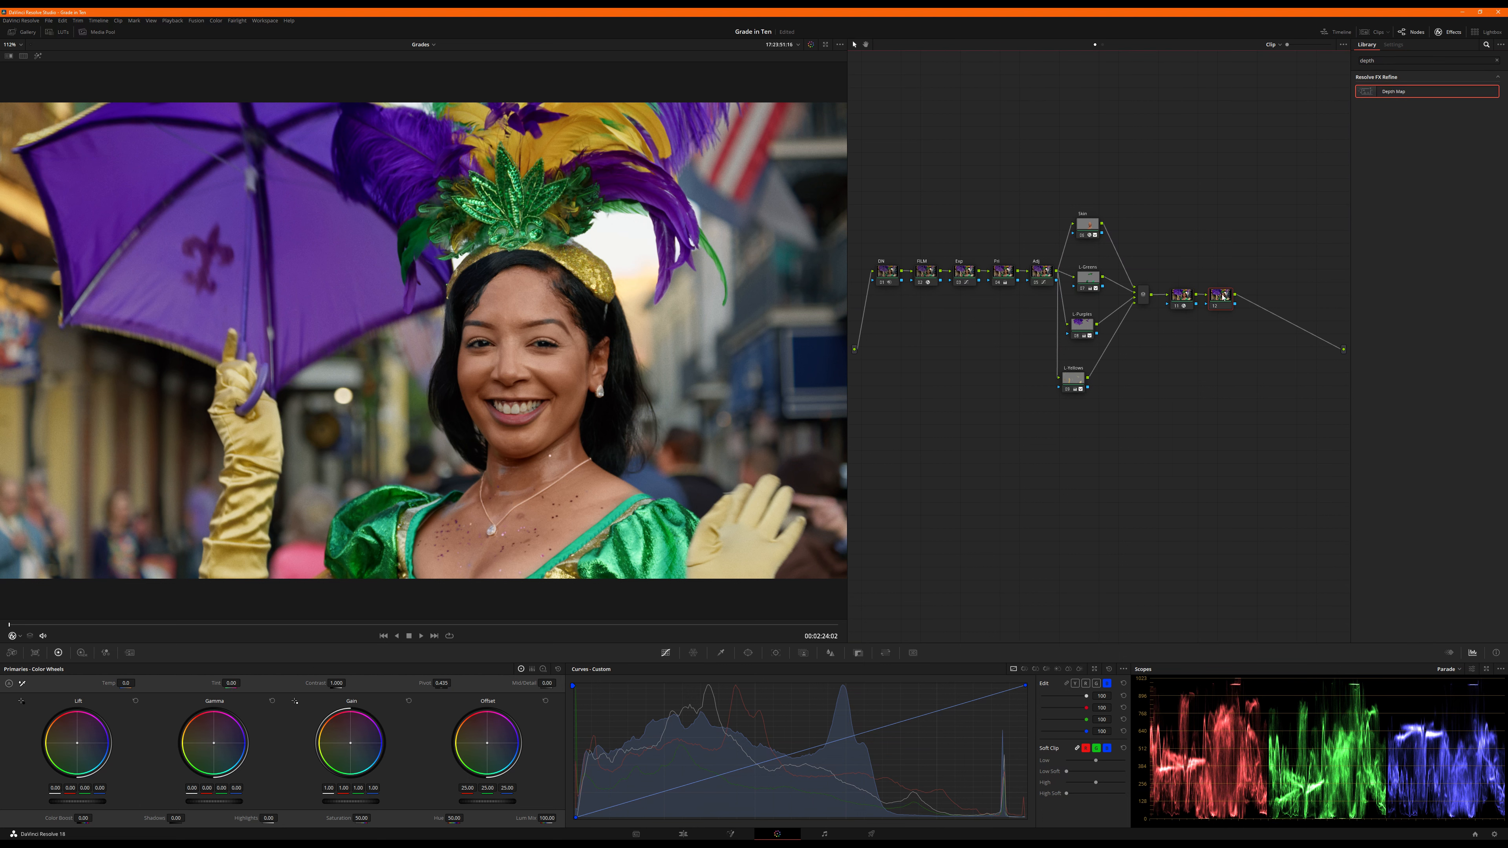
{"action": "left_click", "coordinate": [1498, 61]}
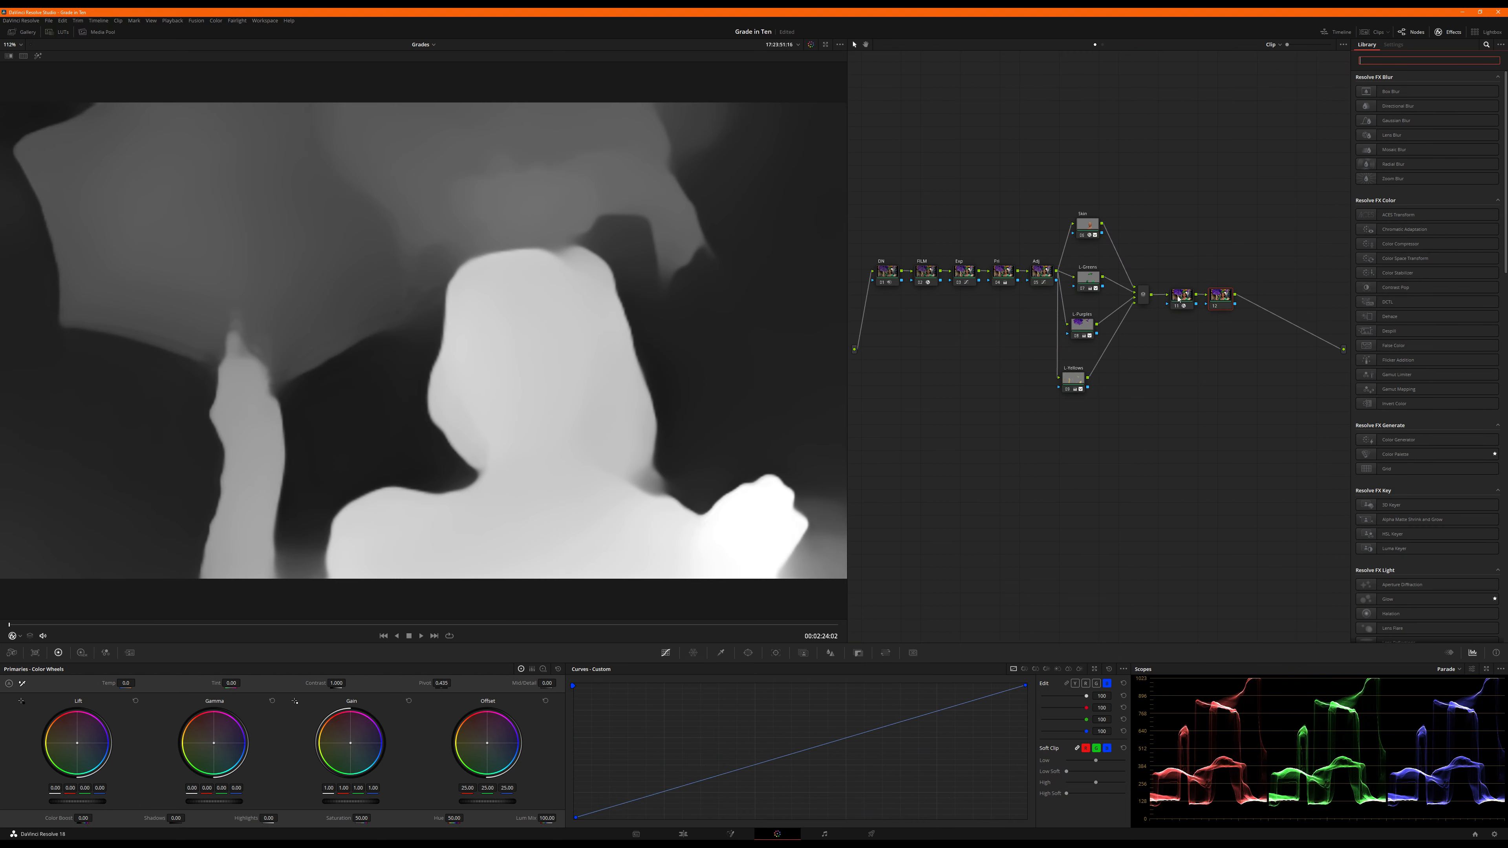
{"action": "left_click", "coordinate": [1178, 298]}
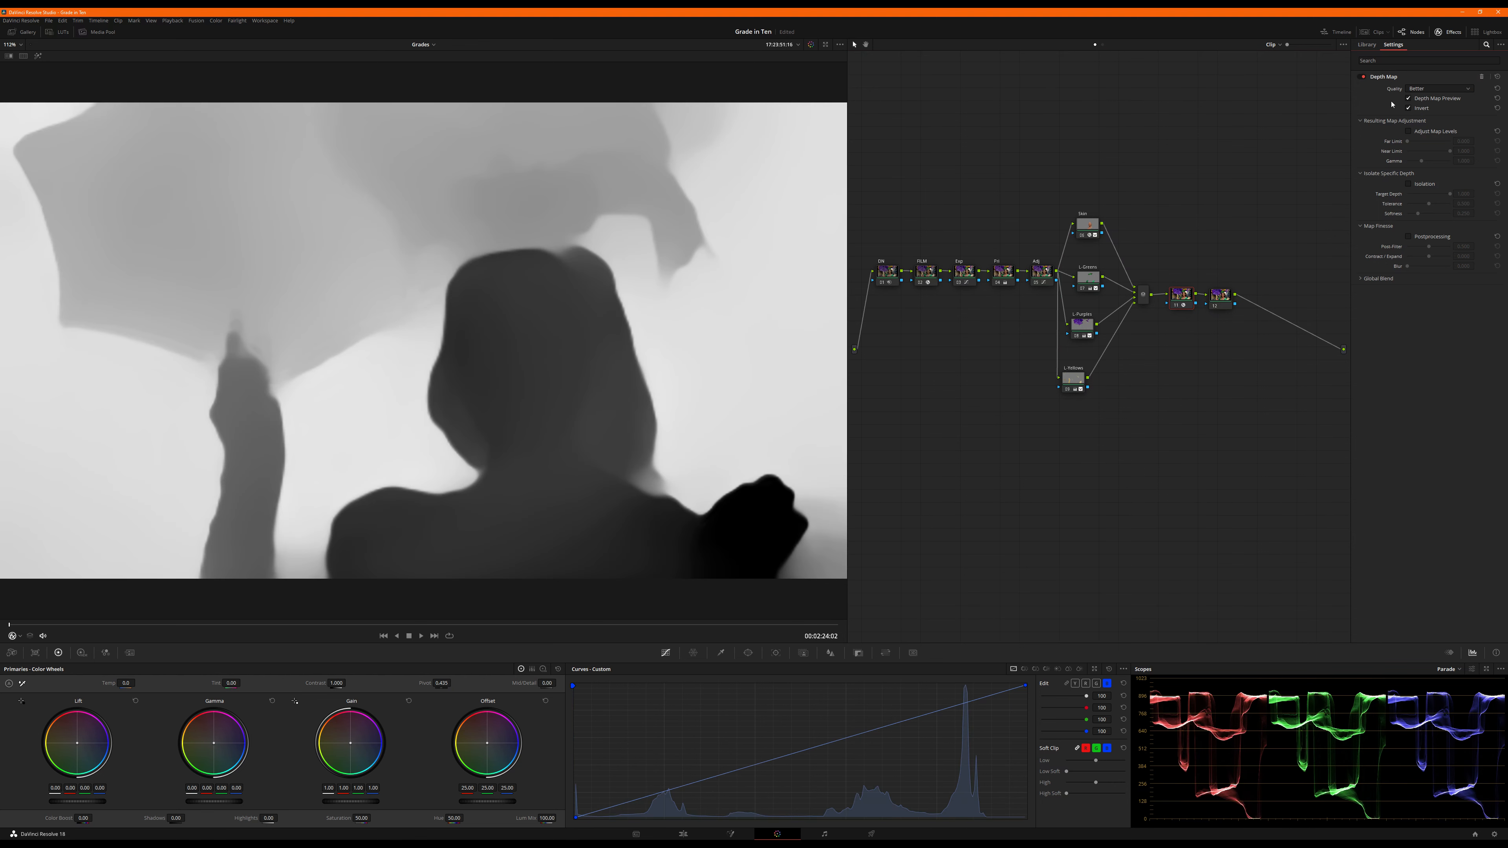
Step: Enable map level adjustment with far limit 0.128 and near limit 0.257, and set the depth map quality to Faster
{"action": "left_click", "coordinate": [1408, 130]}
{"action": "left_click_drag", "start_coordinate": [1409, 142], "coordinate": [1418, 153]}
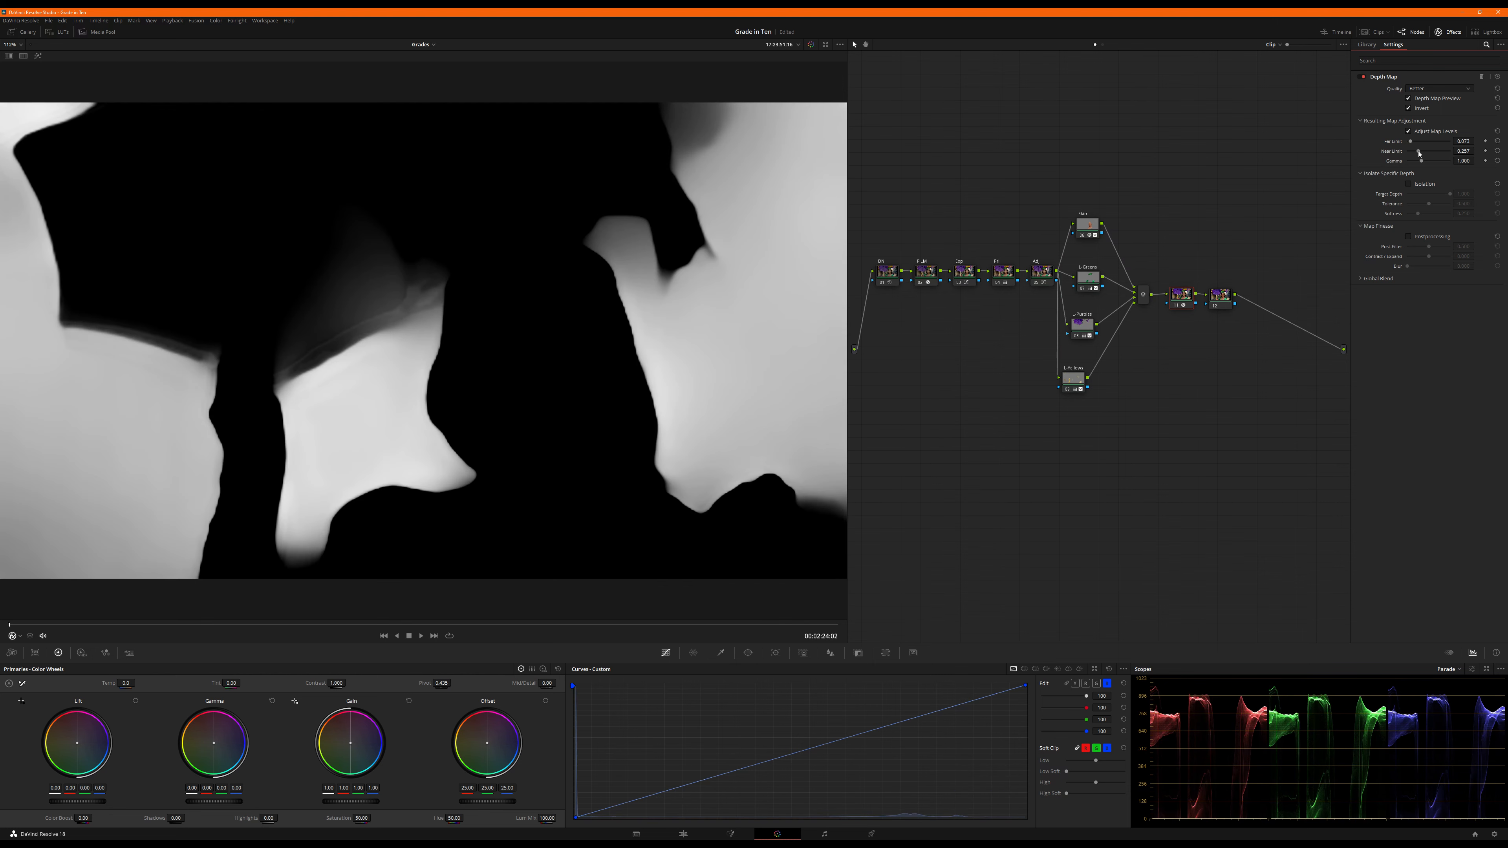
{"action": "left_click", "coordinate": [1413, 90]}
{"action": "left_click", "coordinate": [1419, 99]}
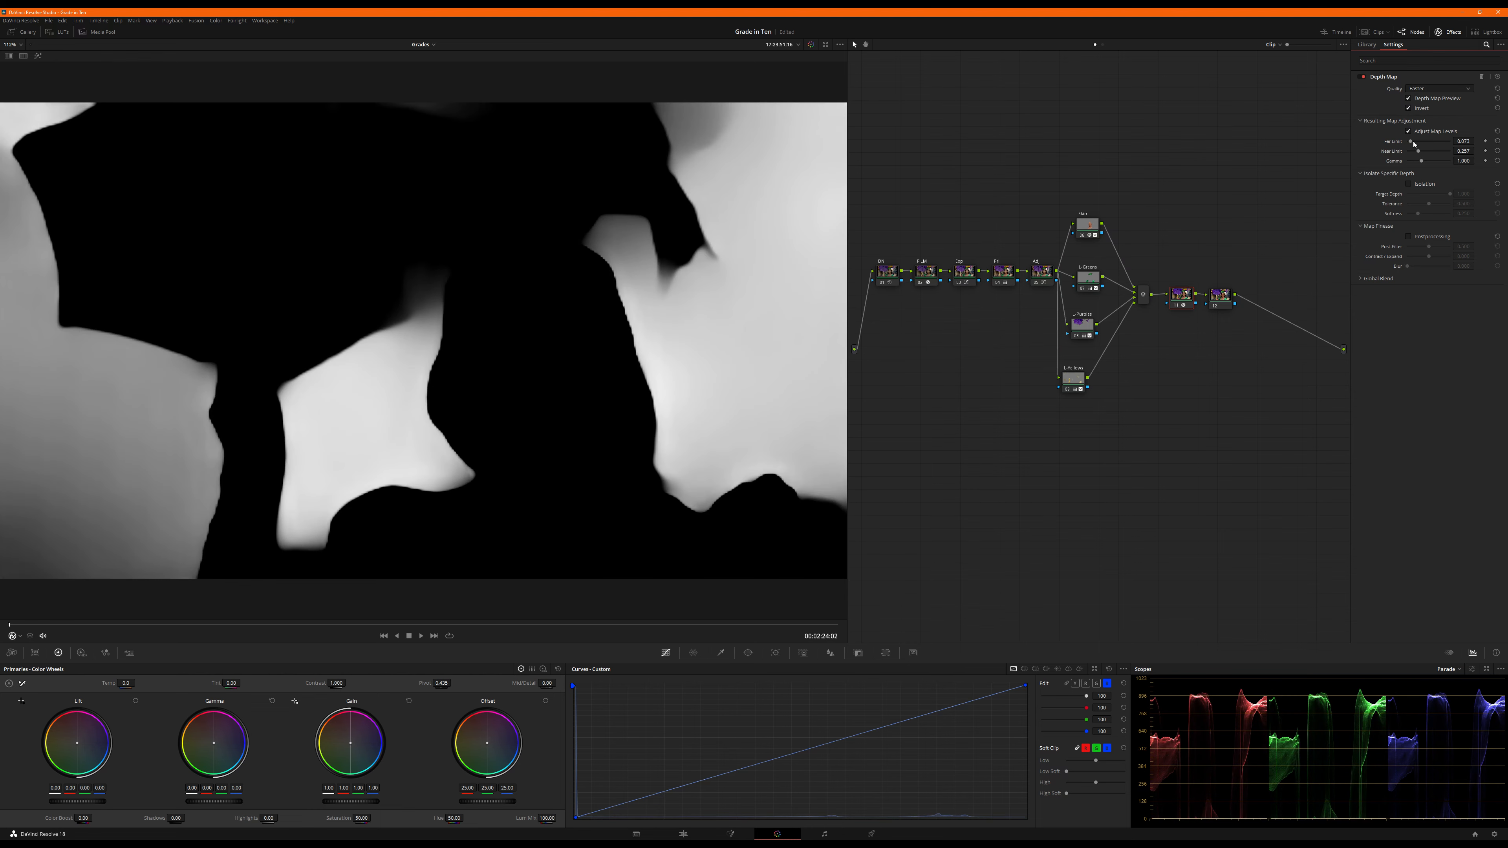
{"action": "left_click_drag", "start_coordinate": [1412, 143], "coordinate": [1414, 143]}
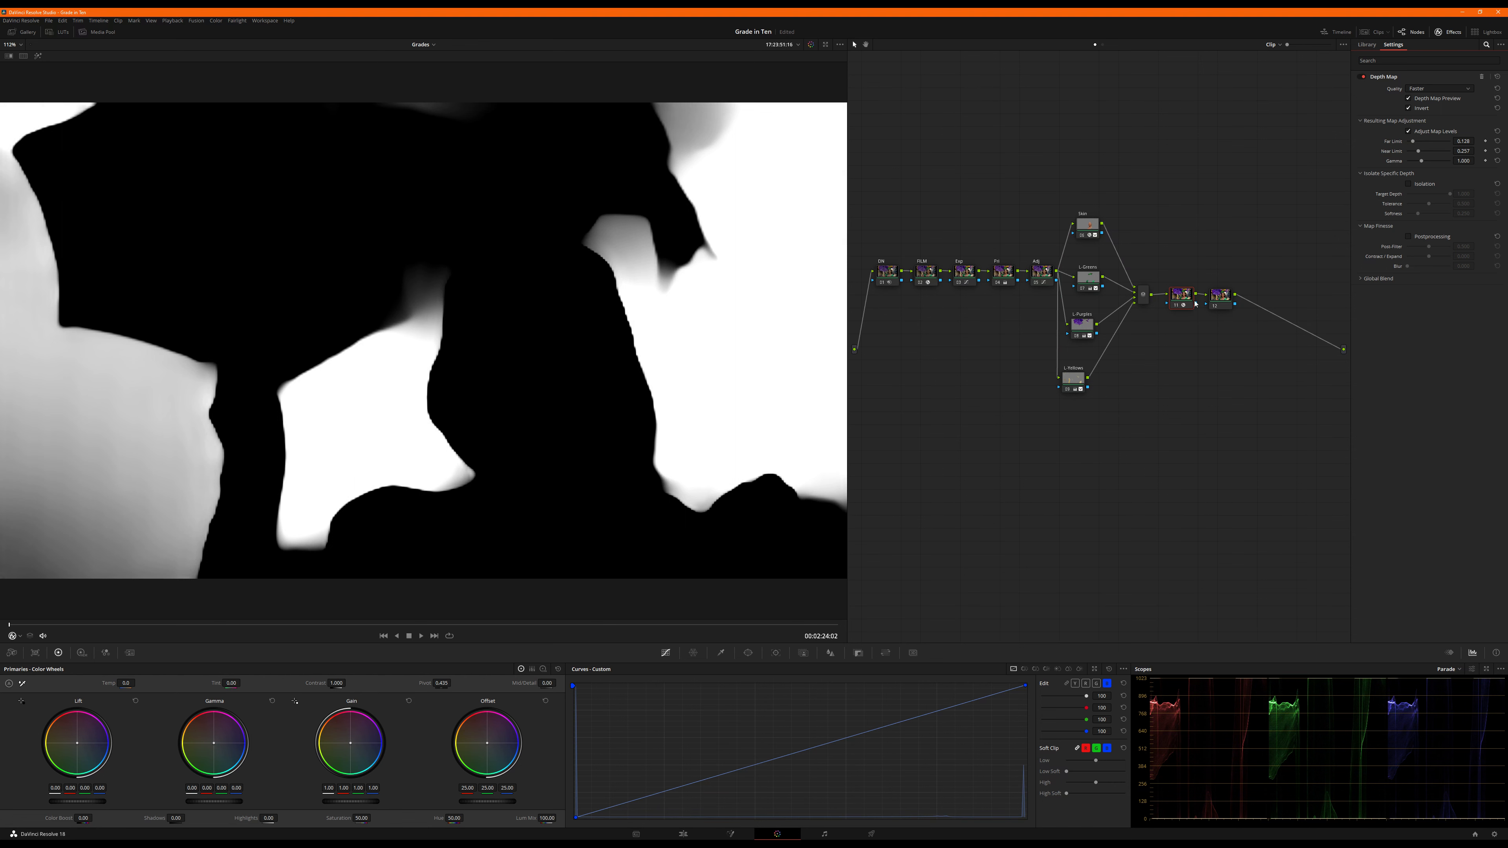
Step: Apply Gaussian Blur to the node following the depth map node, and turn off the depth map preview
{"action": "left_click_drag", "start_coordinate": [1218, 299], "coordinate": [1229, 299]}
{"action": "left_click_drag", "start_coordinate": [1392, 120], "coordinate": [1238, 301]}
{"action": "left_click", "coordinate": [1183, 297]}
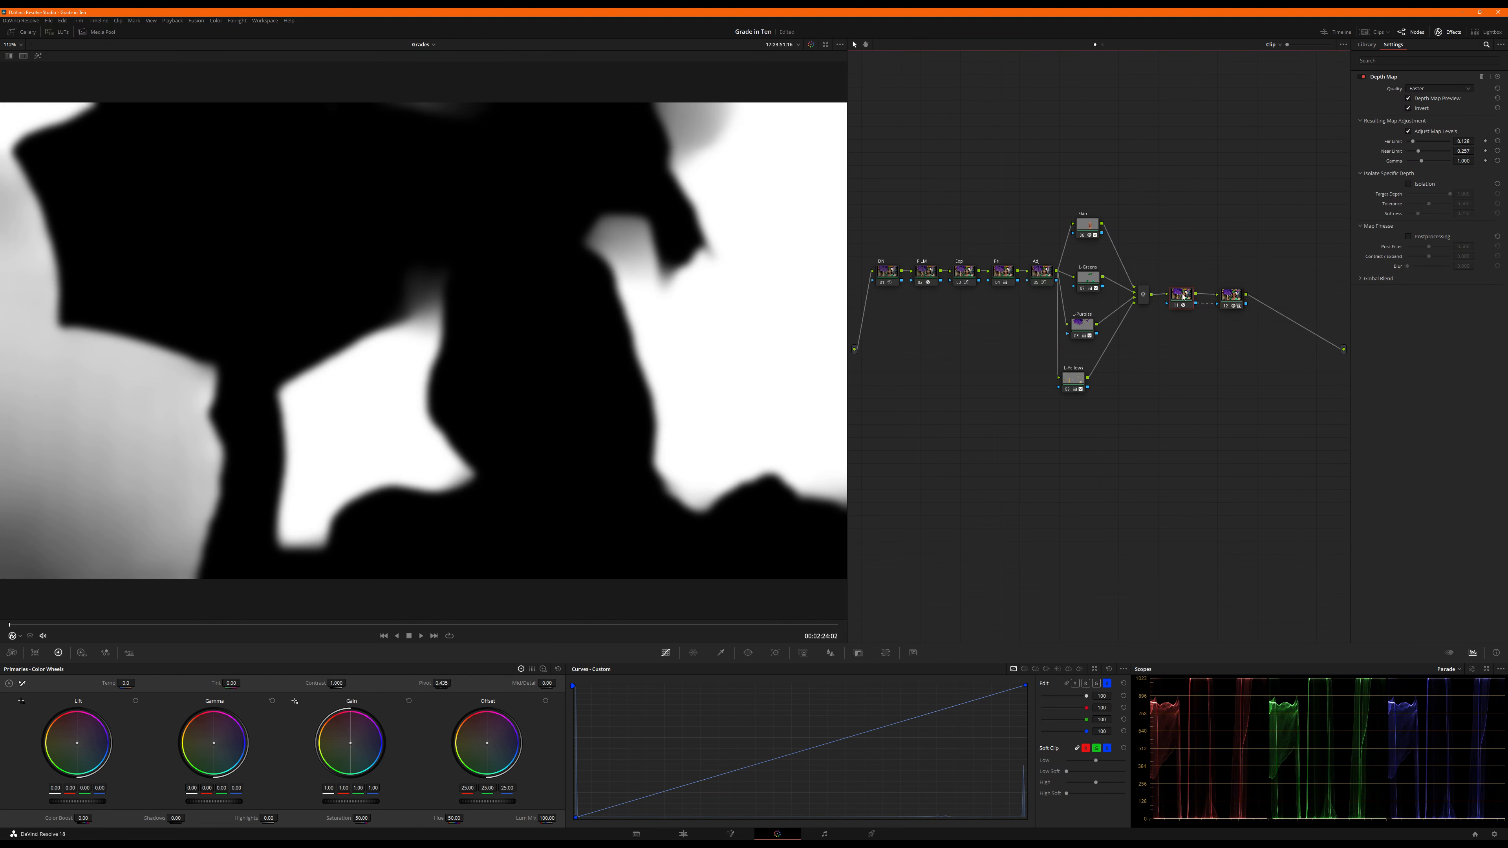
{"action": "left_click", "coordinate": [1429, 99]}
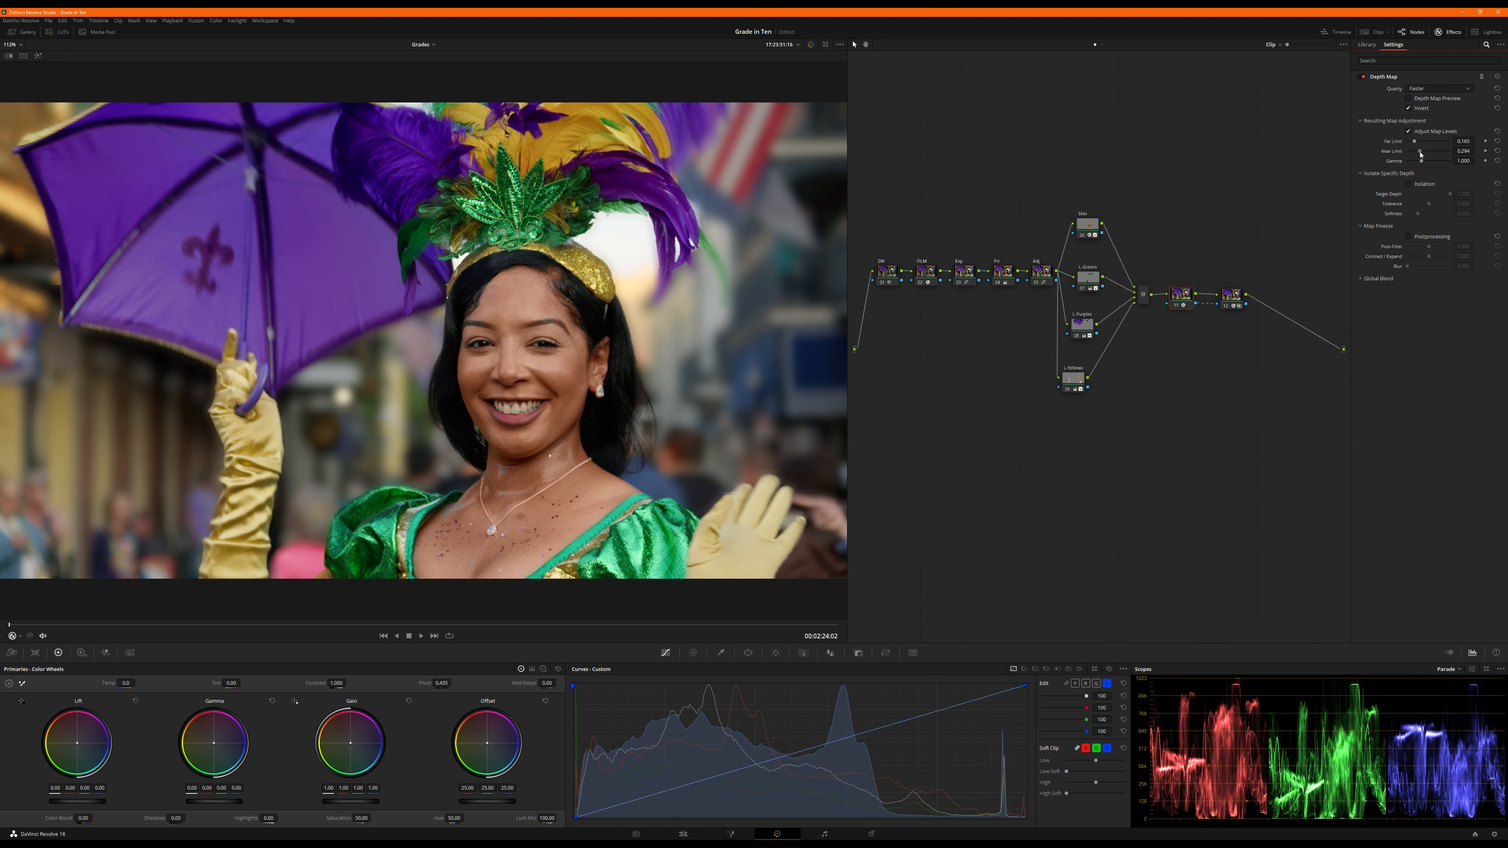
Step: Refine the depth map levels to far limit 0.064 and near limit 0.211 while judging the background blur
{"action": "left_click_drag", "start_coordinate": [1421, 154], "coordinate": [1416, 155]}
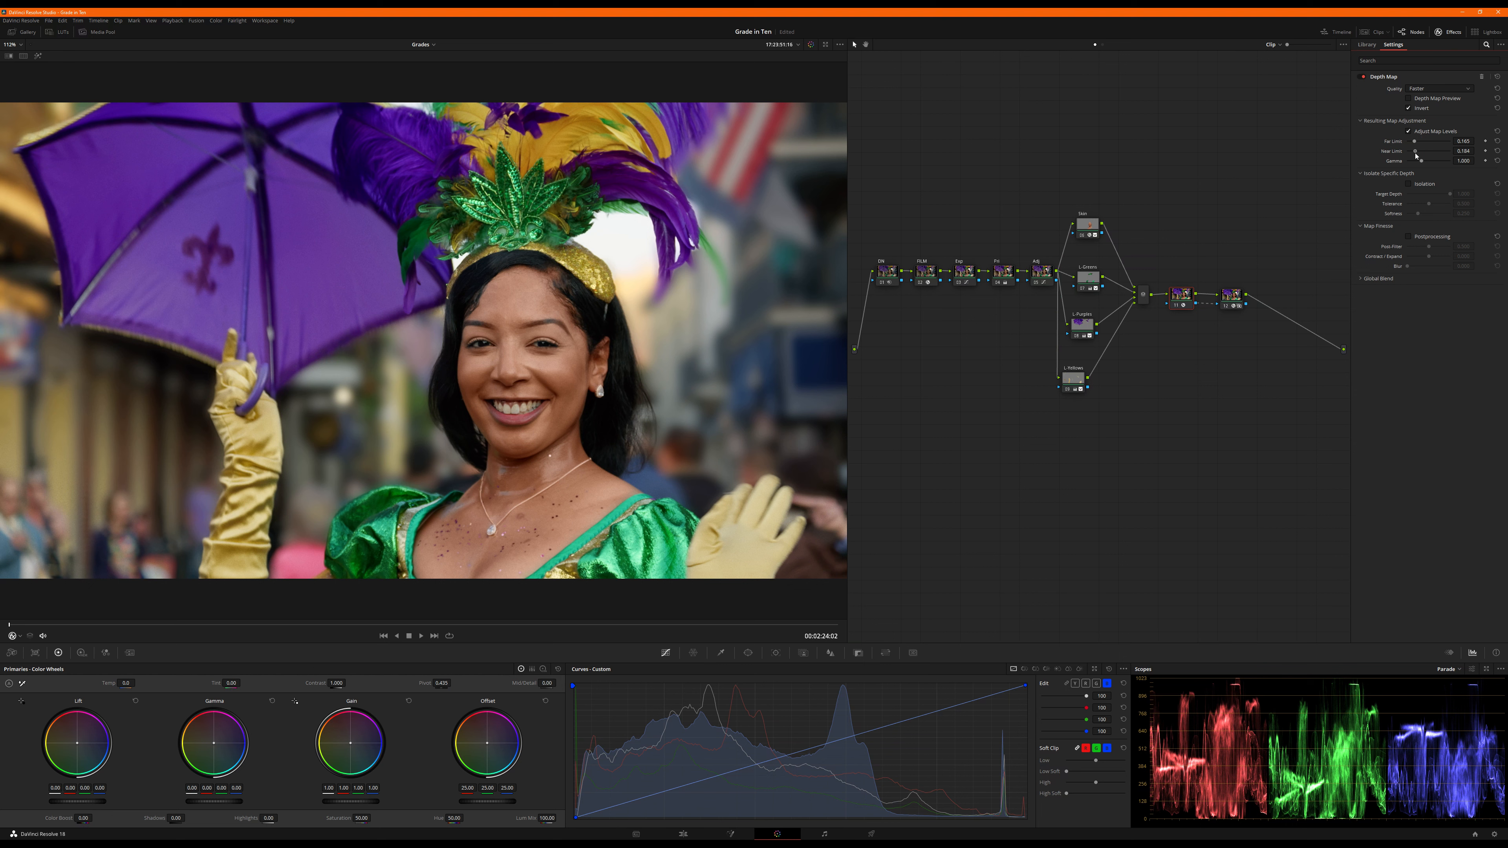
{"action": "left_click_drag", "start_coordinate": [1416, 155], "coordinate": [1409, 143]}
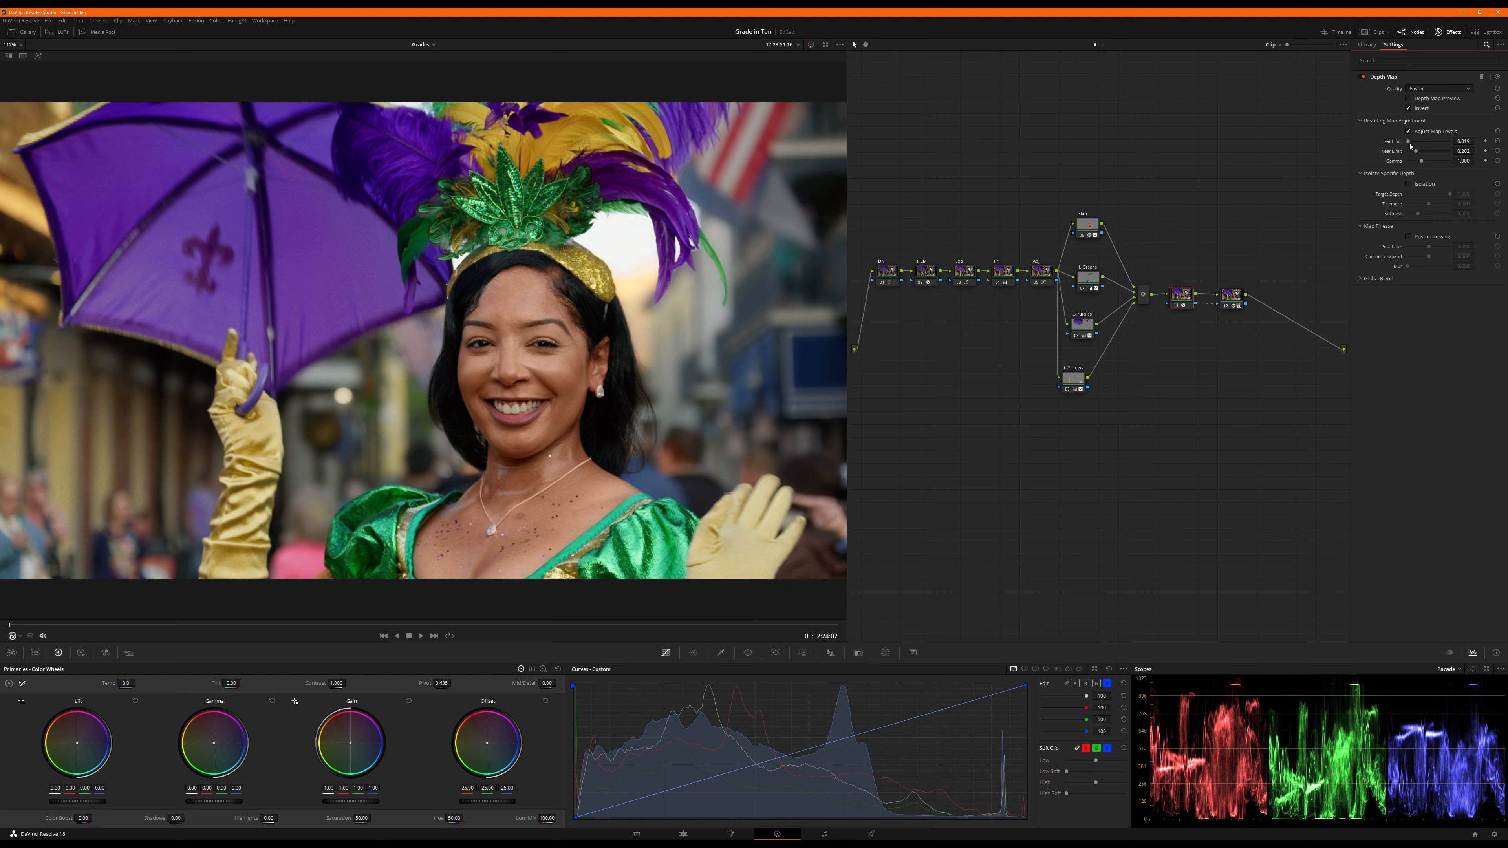
{"action": "left_click_drag", "start_coordinate": [1409, 143], "coordinate": [1411, 144]}
Step: Select the depth map and blur nodes and compare the image with them disabled and enabled
{"action": "left_click_drag", "start_coordinate": [1257, 243], "coordinate": [1180, 318]}
{"action": "key", "text": "ctrl+d"}
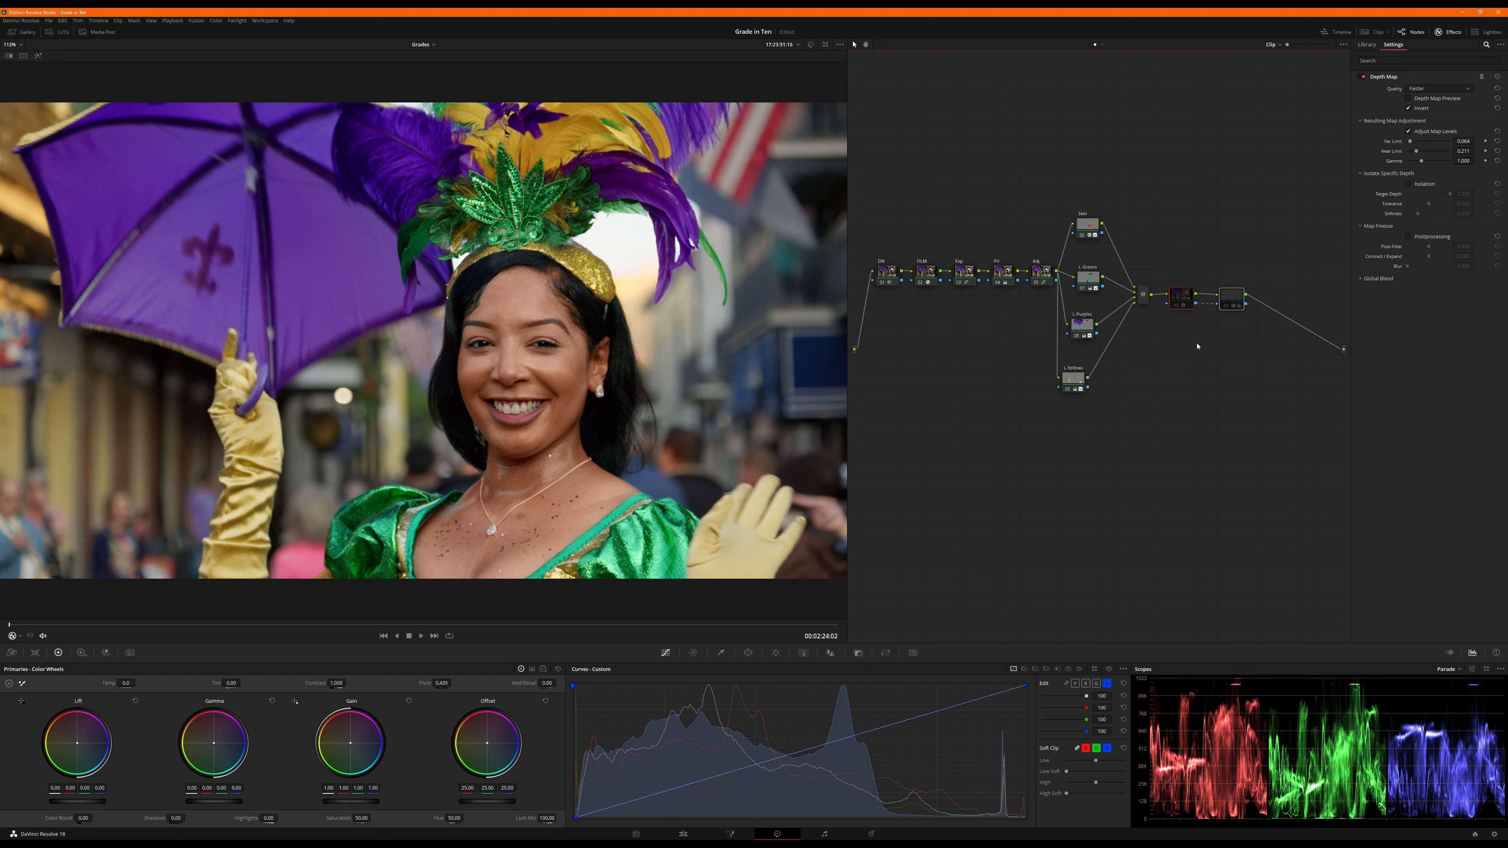
{"action": "key", "text": "ctrl+d"}
{"action": "key", "text": "ctrl+d"}
{"action": "key", "text": "ctrl+d"}
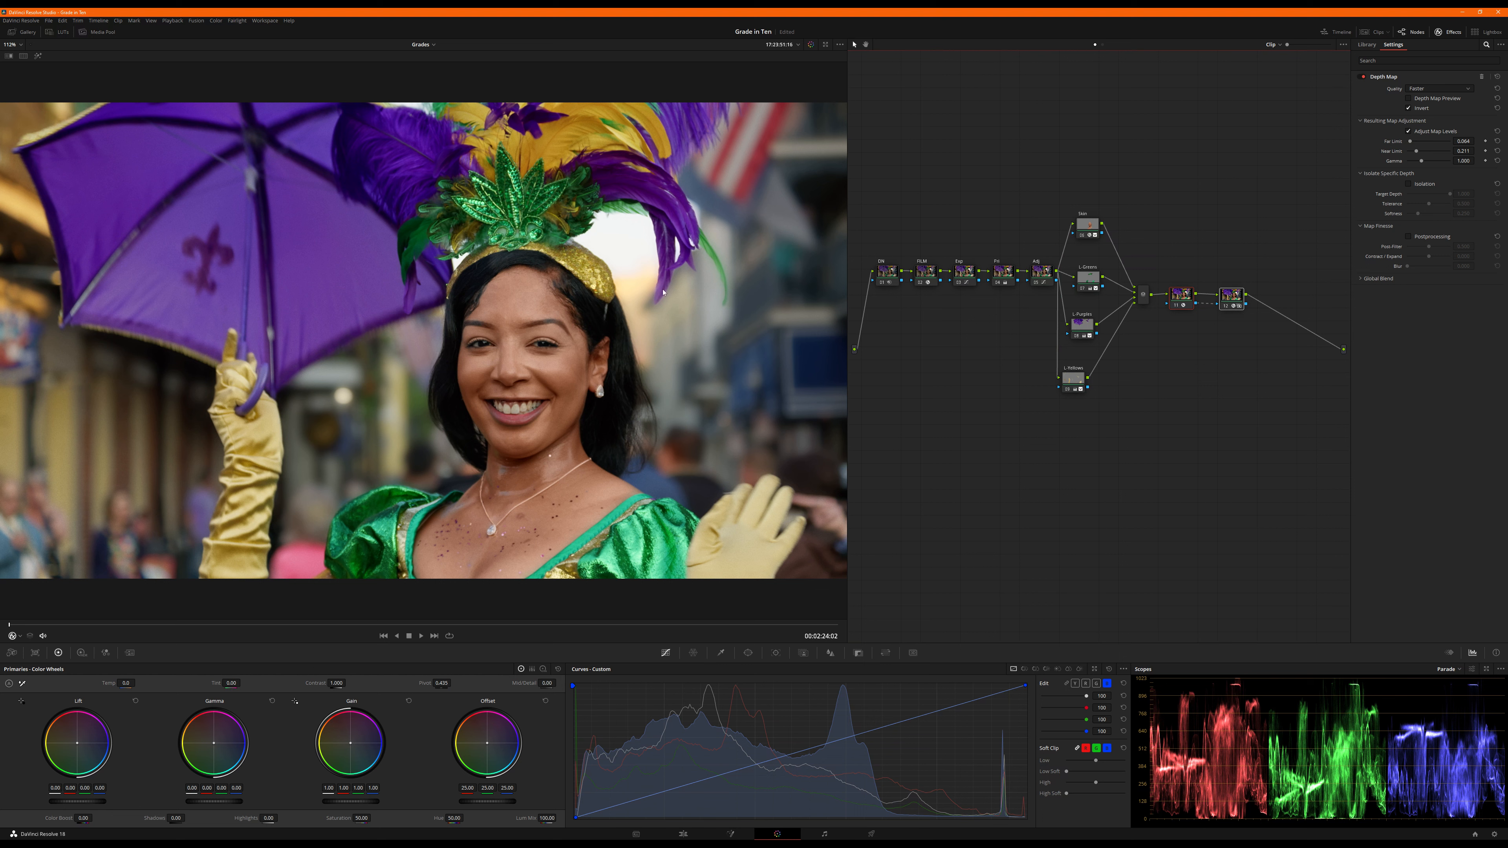
{"action": "key", "text": "ctrl+d"}
{"action": "key", "text": "ctrl+d"}
Step: Set the Gaussian Blur strength to 0.375 horizontally and vertically, and place the blur node closer to the depth map node
{"action": "left_click", "coordinate": [1230, 296]}
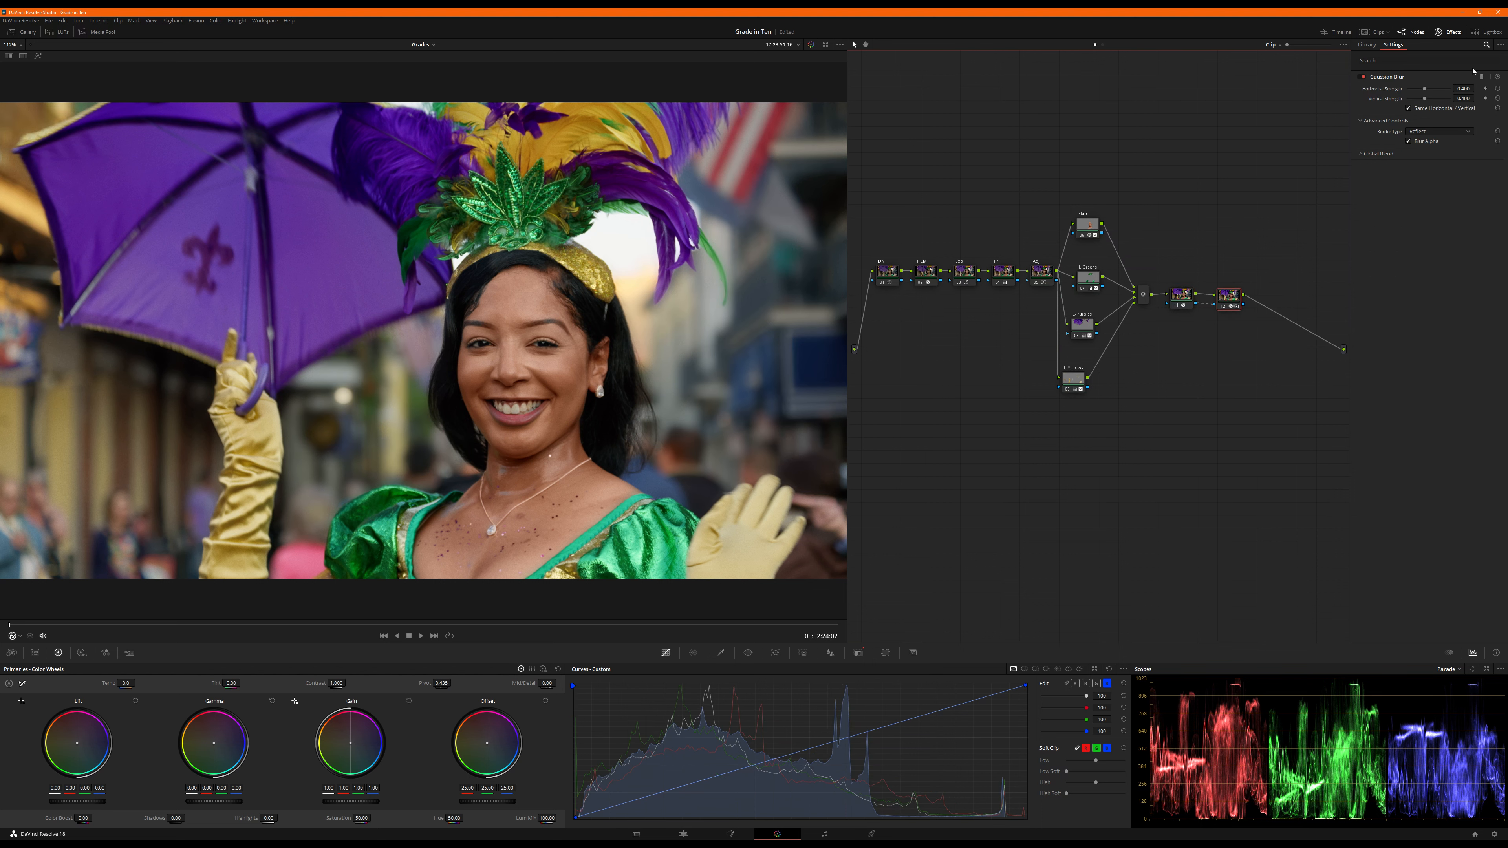
{"action": "left_click", "coordinate": [1464, 89]}
{"action": "type", "text": ".375"}
{"action": "key", "text": "Return"}
{"action": "left_click_drag", "start_coordinate": [1230, 297], "coordinate": [1226, 299]}
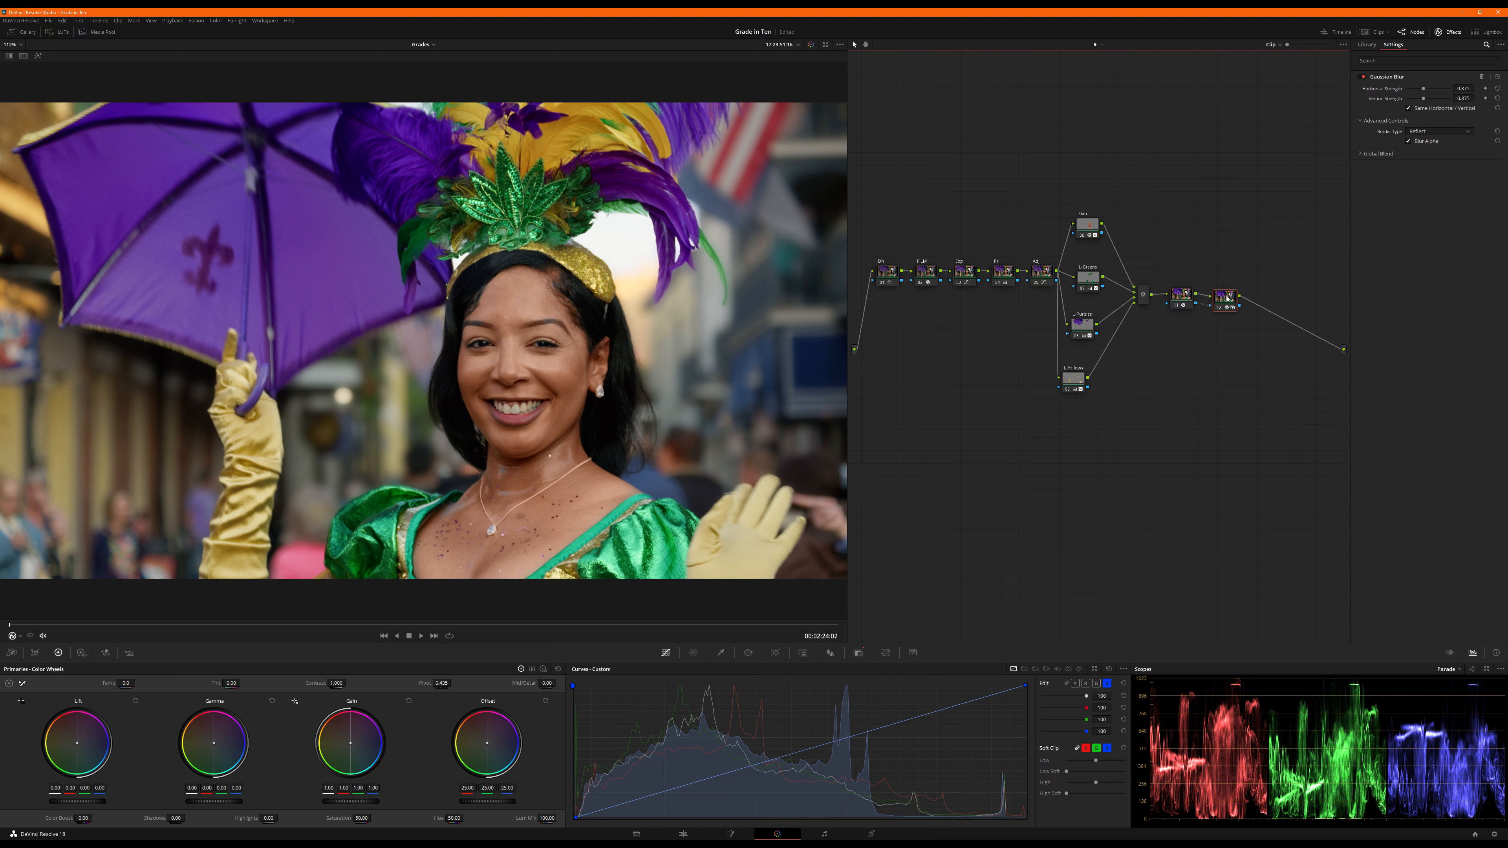
Step: Label the depth map node Depth and the Gaussian Blur node Blur
{"action": "left_click", "coordinate": [1191, 298]}
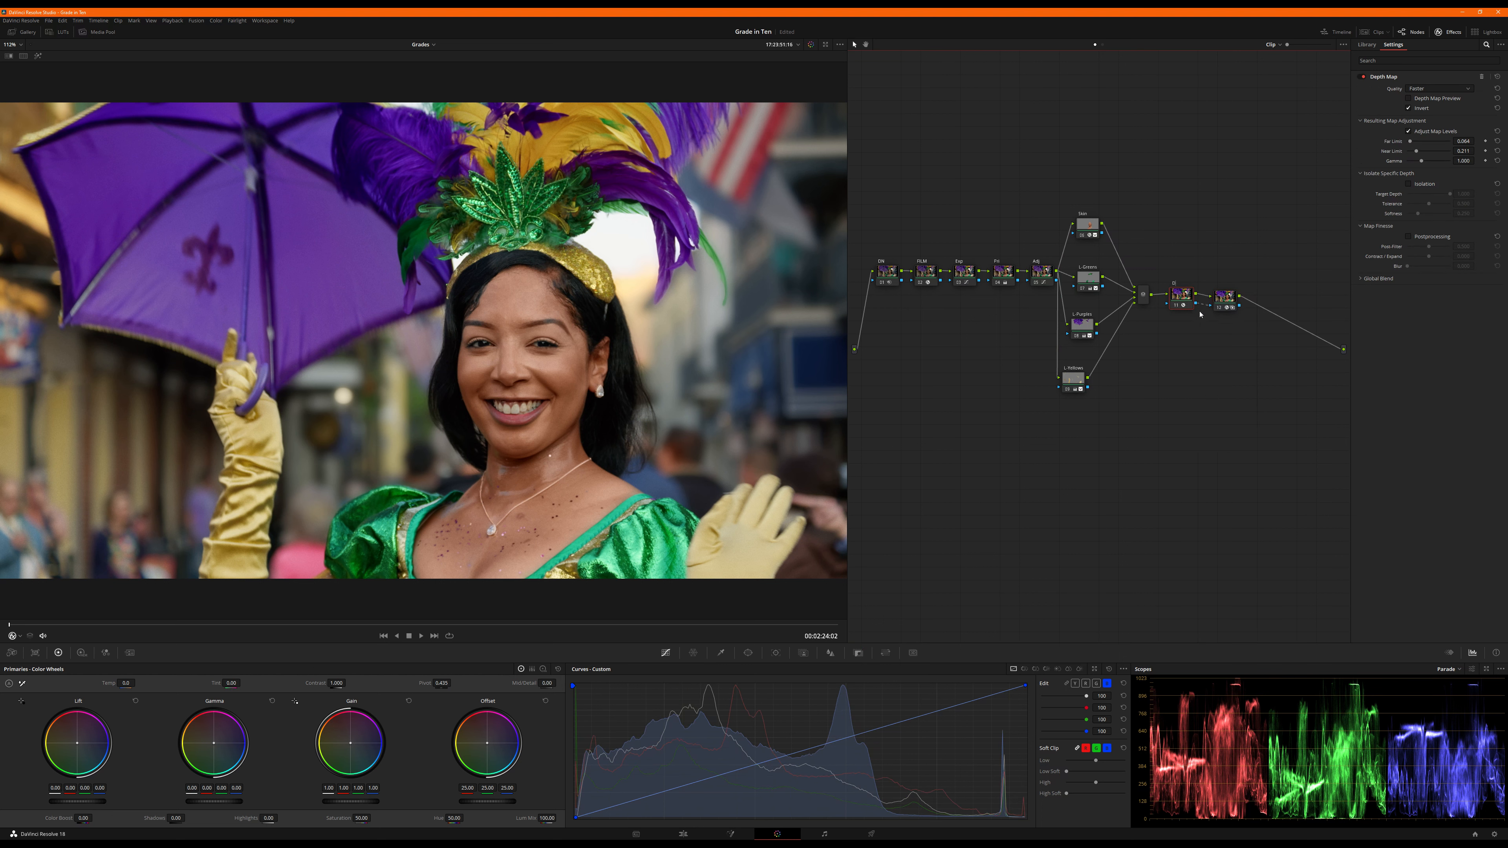
{"action": "key", "text": "Return"}
{"action": "left_click", "coordinate": [1218, 303]}
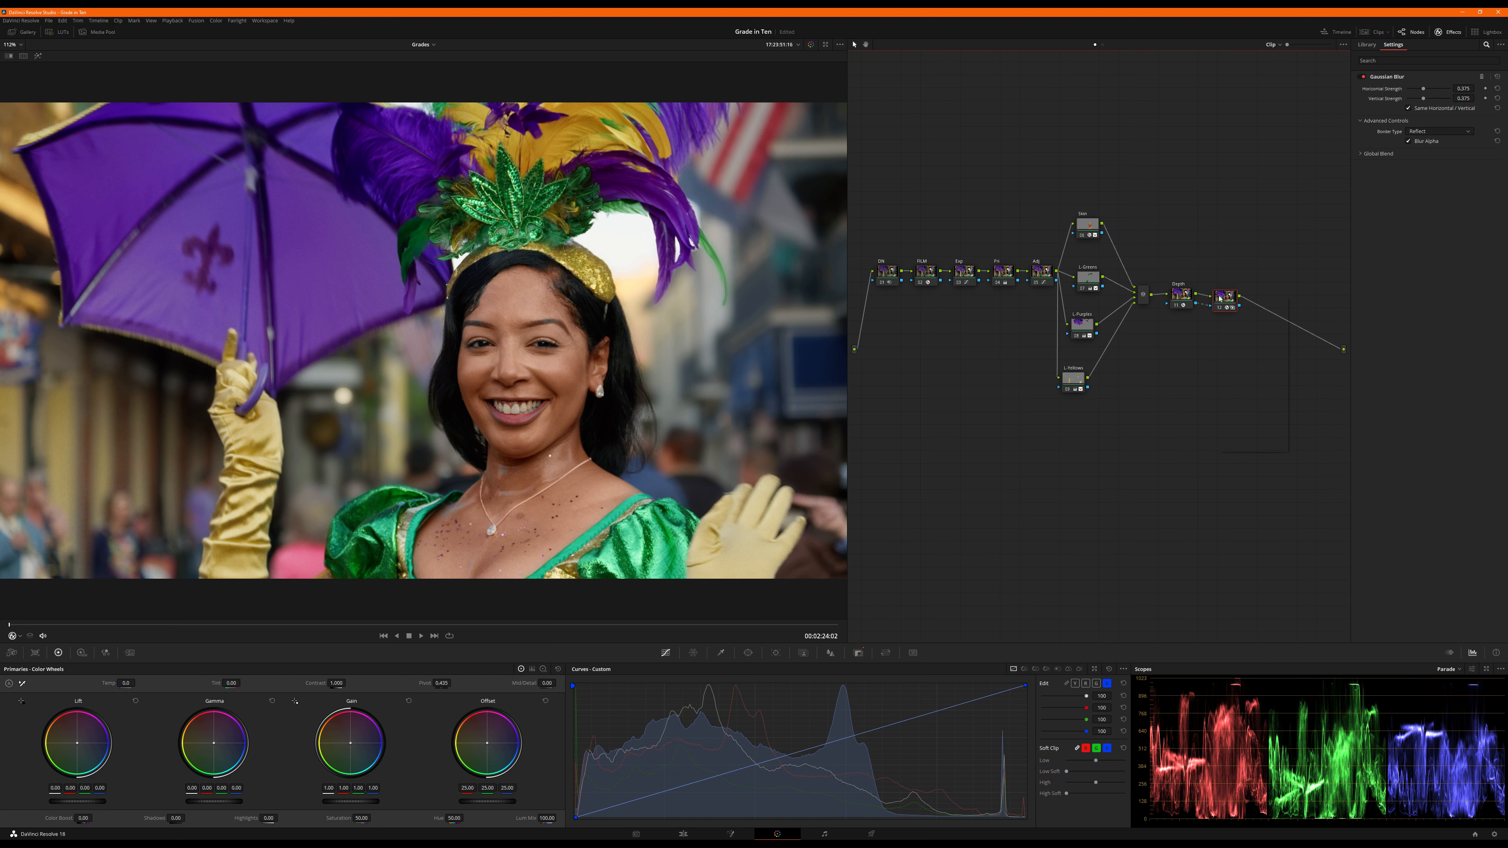
{"action": "right_click", "coordinate": [1223, 306]}
{"action": "key", "text": "Escape"}
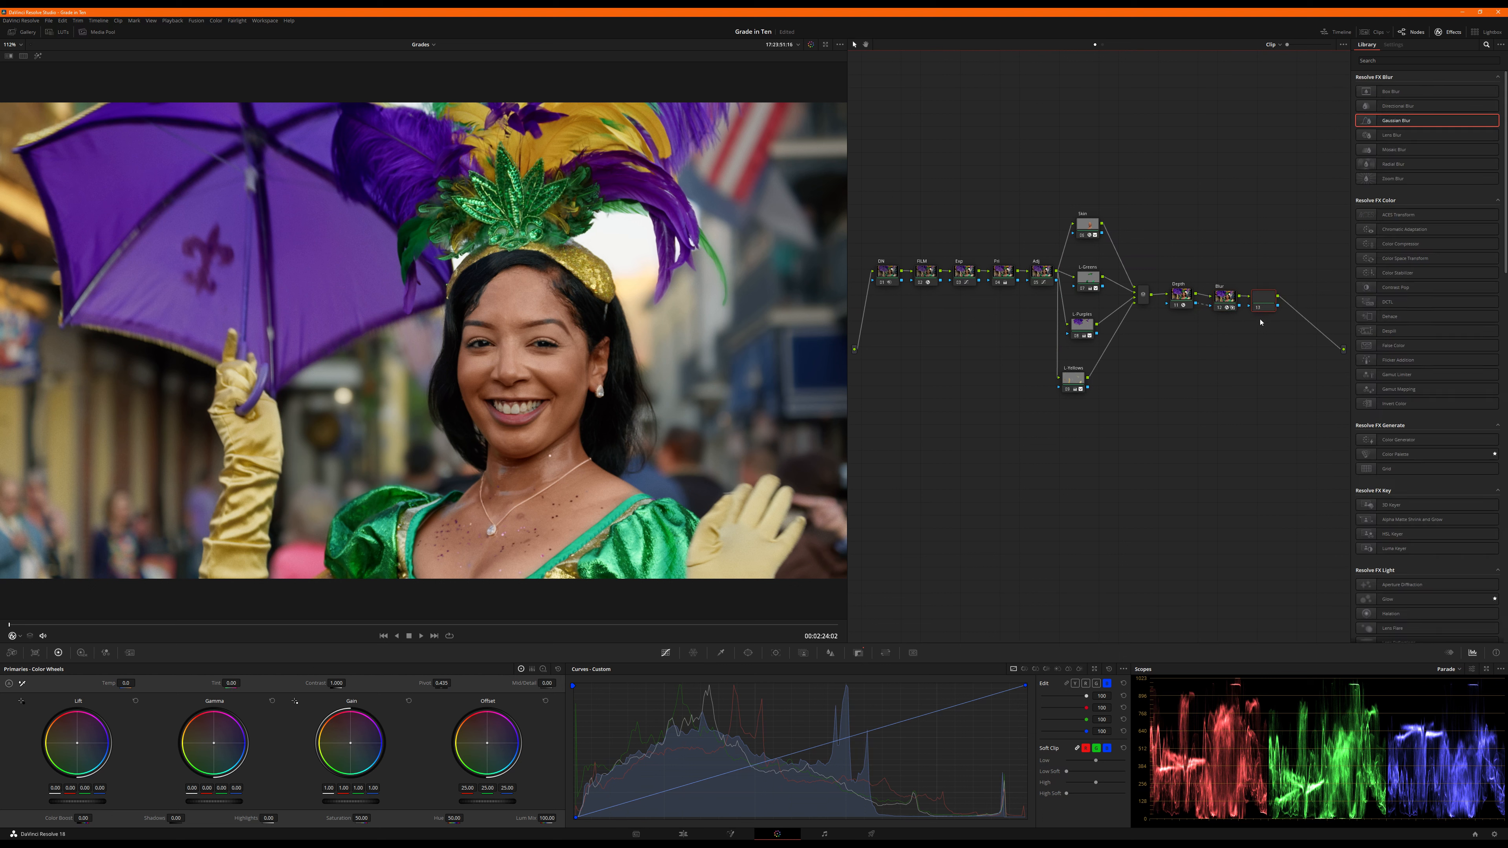
Step: Add four serial nodes after the Blur node and arrange them in a row below the existing node tree
{"action": "key", "text": "alt+s"}
{"action": "left_click_drag", "start_coordinate": [1266, 303], "coordinate": [1137, 473]}
{"action": "key", "text": "alt+s"}
{"action": "key", "text": "alt+s"}
{"action": "key", "text": "alt+s"}
{"action": "left_click_drag", "start_coordinate": [1253, 471], "coordinate": [1288, 470]}
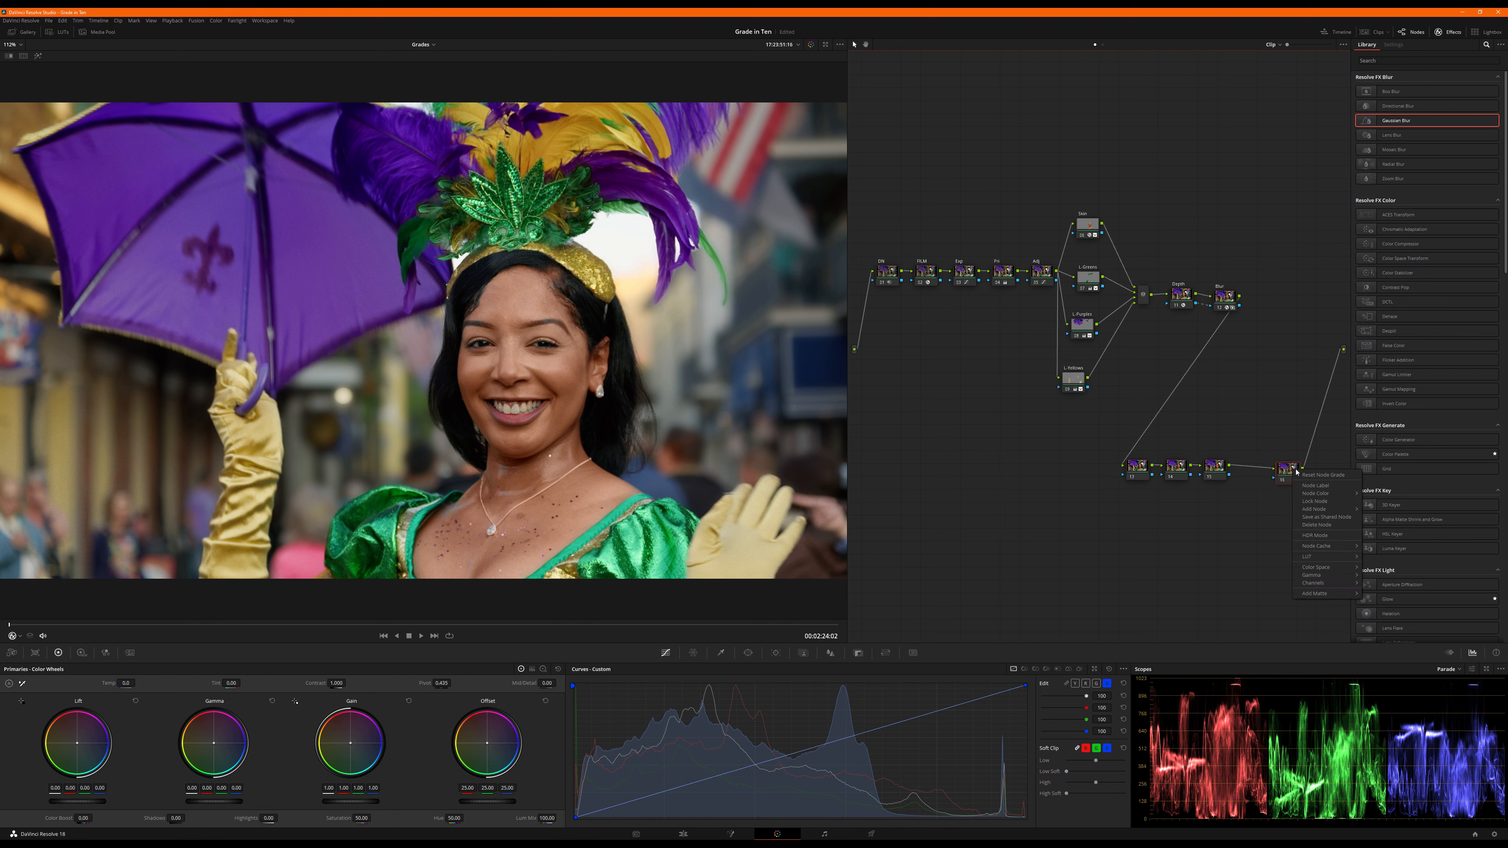
{"action": "type", "text": "Sharp"}
{"action": "key", "text": "Return"}
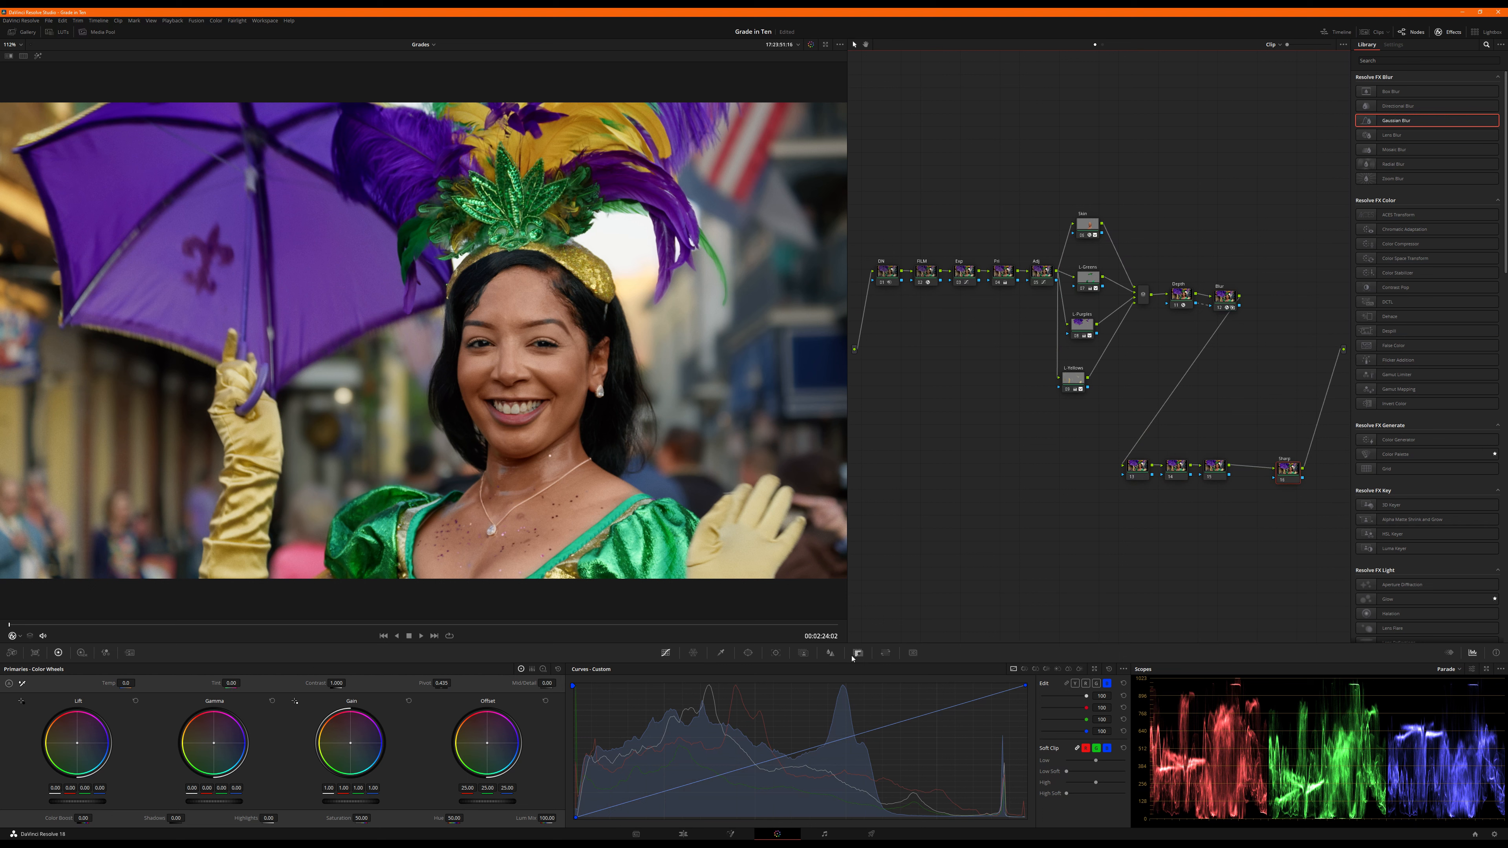
{"action": "left_click", "coordinate": [831, 654]}
{"action": "left_click_drag", "start_coordinate": [681, 792], "coordinate": [681, 792]}
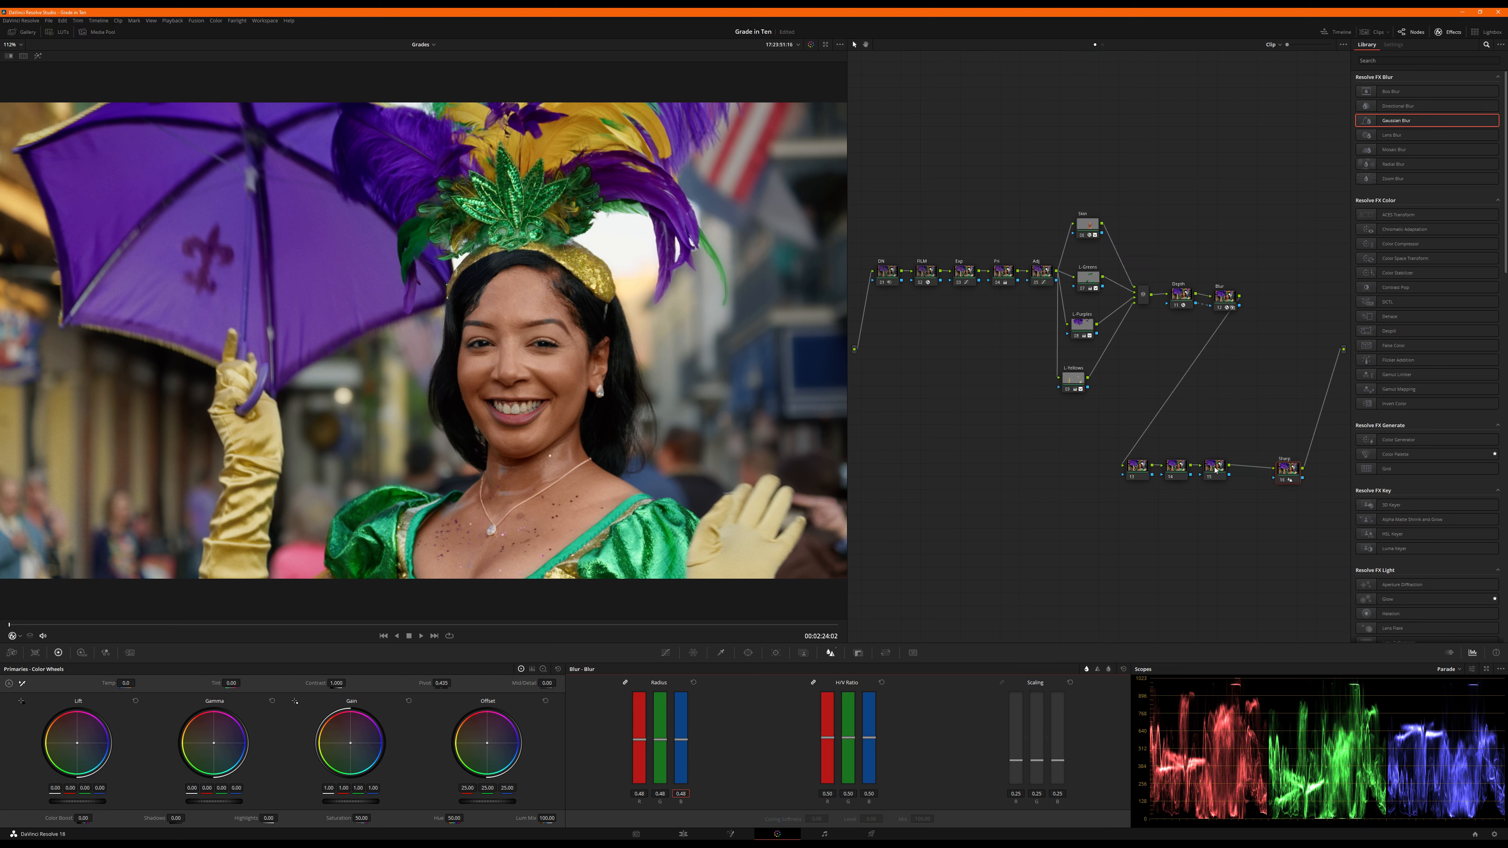
{"action": "left_click_drag", "start_coordinate": [1219, 473], "coordinate": [1243, 475]}
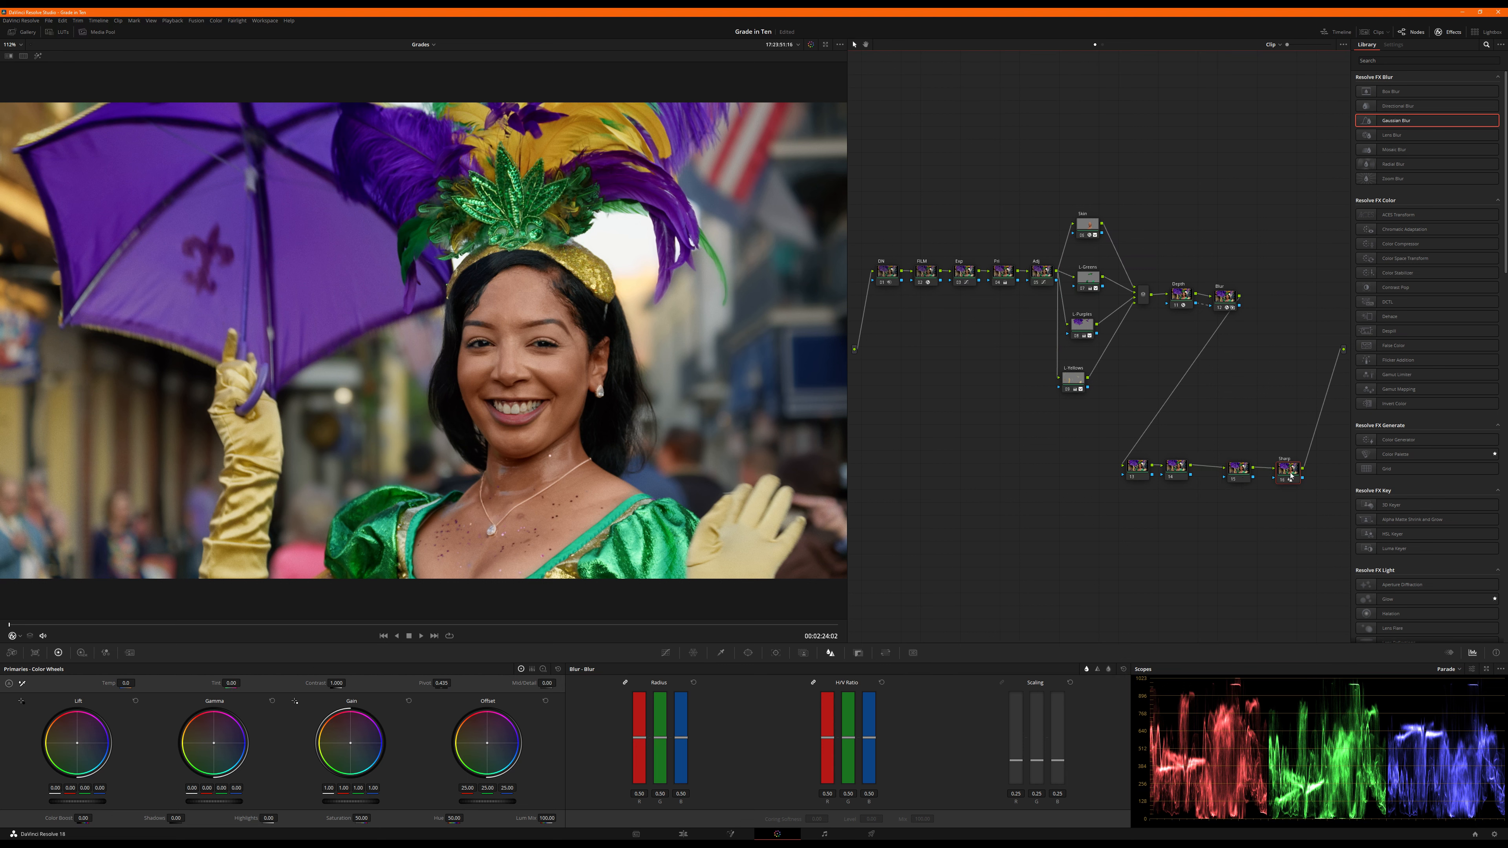
{"action": "key", "text": "Delete"}
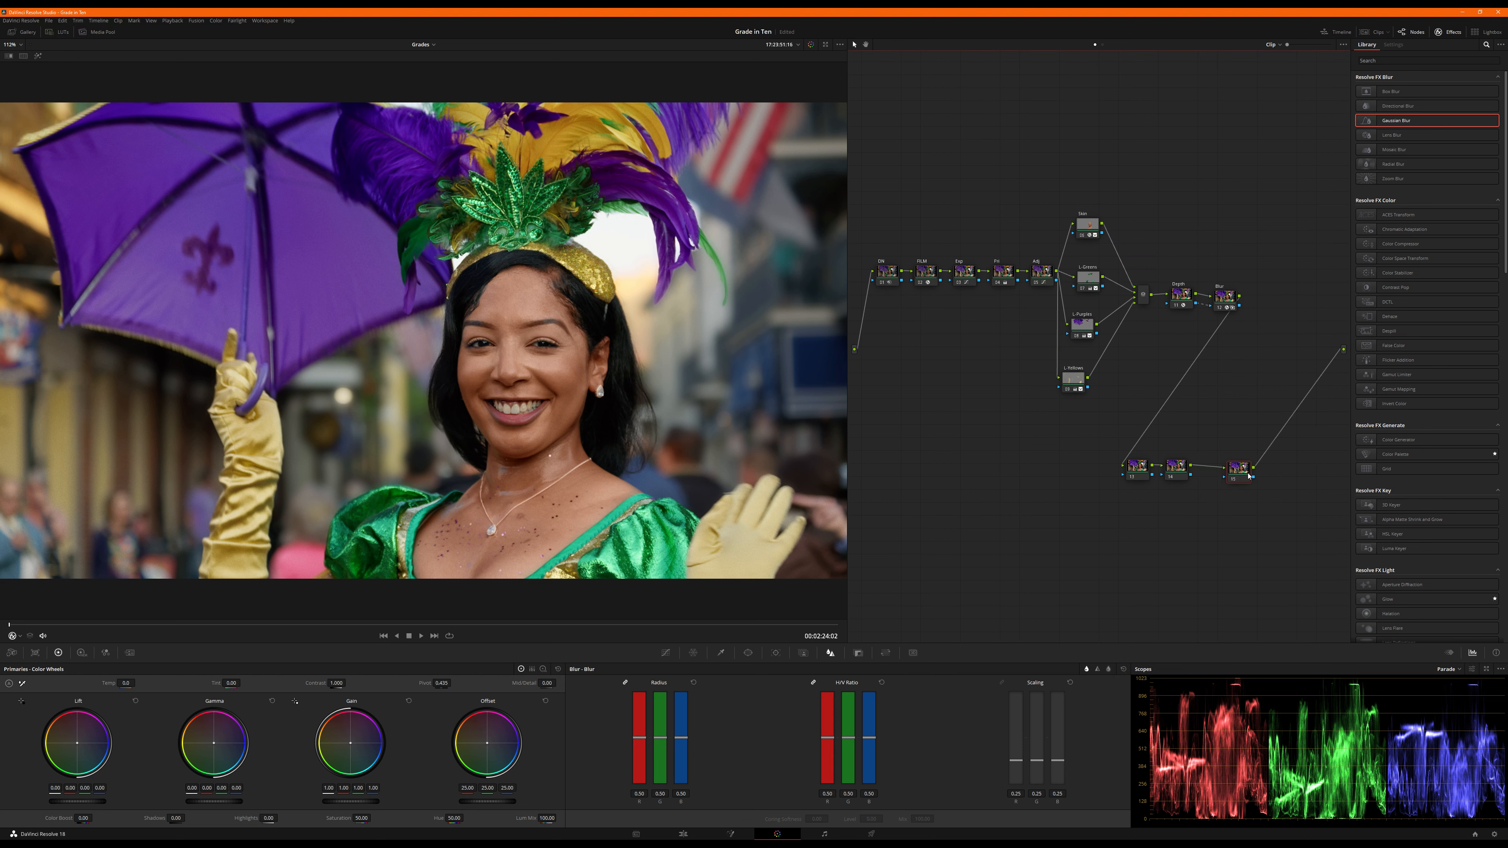
Step: Add a serial node at the end of the lower row, and label the row's second node Sharp with a radius of 0.47
{"action": "key", "text": "alt+s"}
{"action": "left_click_drag", "start_coordinate": [1178, 471], "coordinate": [1186, 473]}
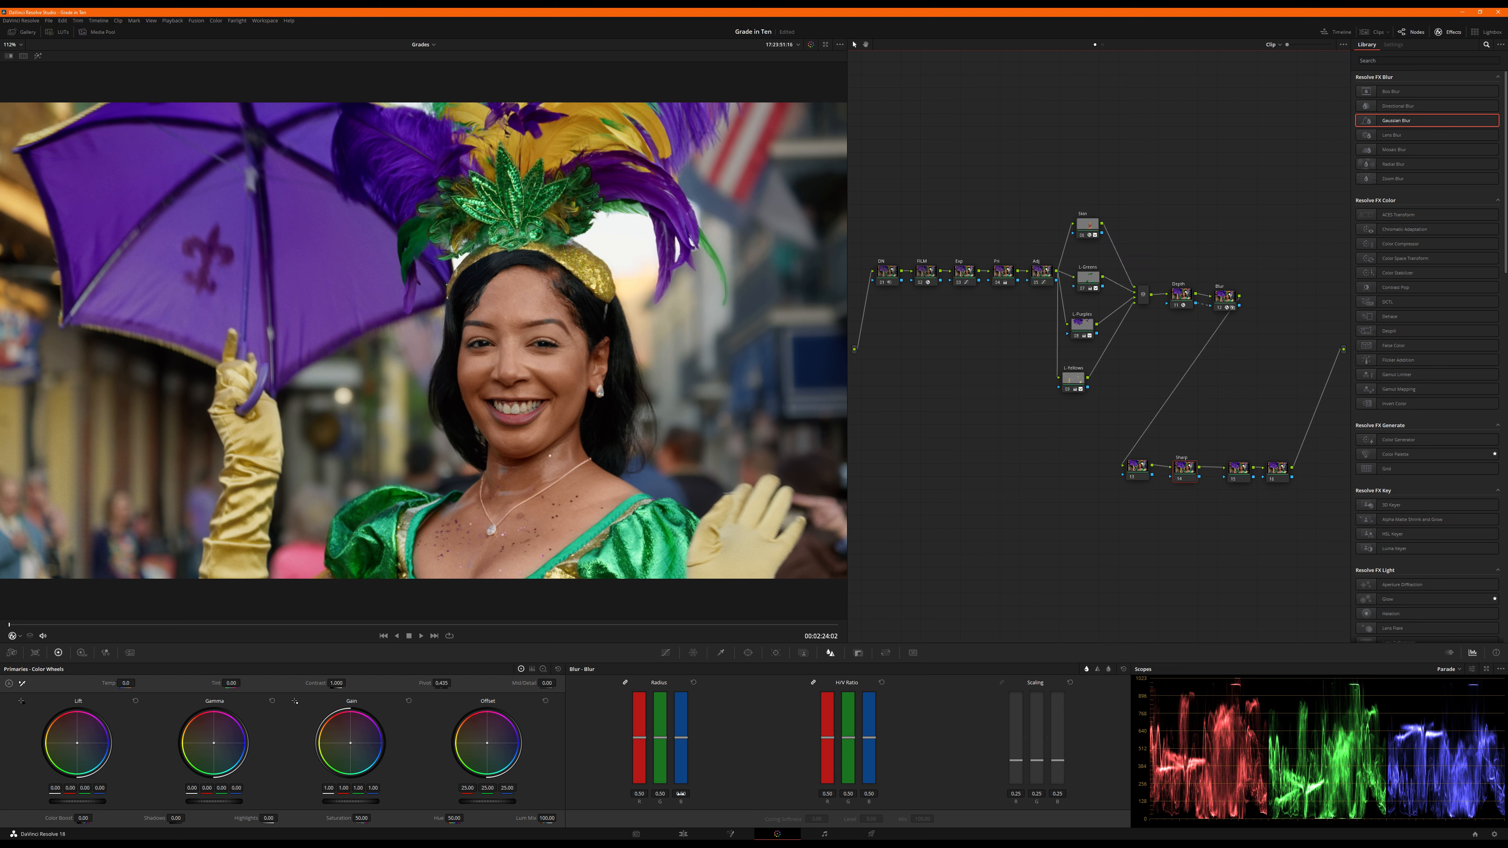
{"action": "left_click_drag", "start_coordinate": [687, 775], "coordinate": [687, 780]}
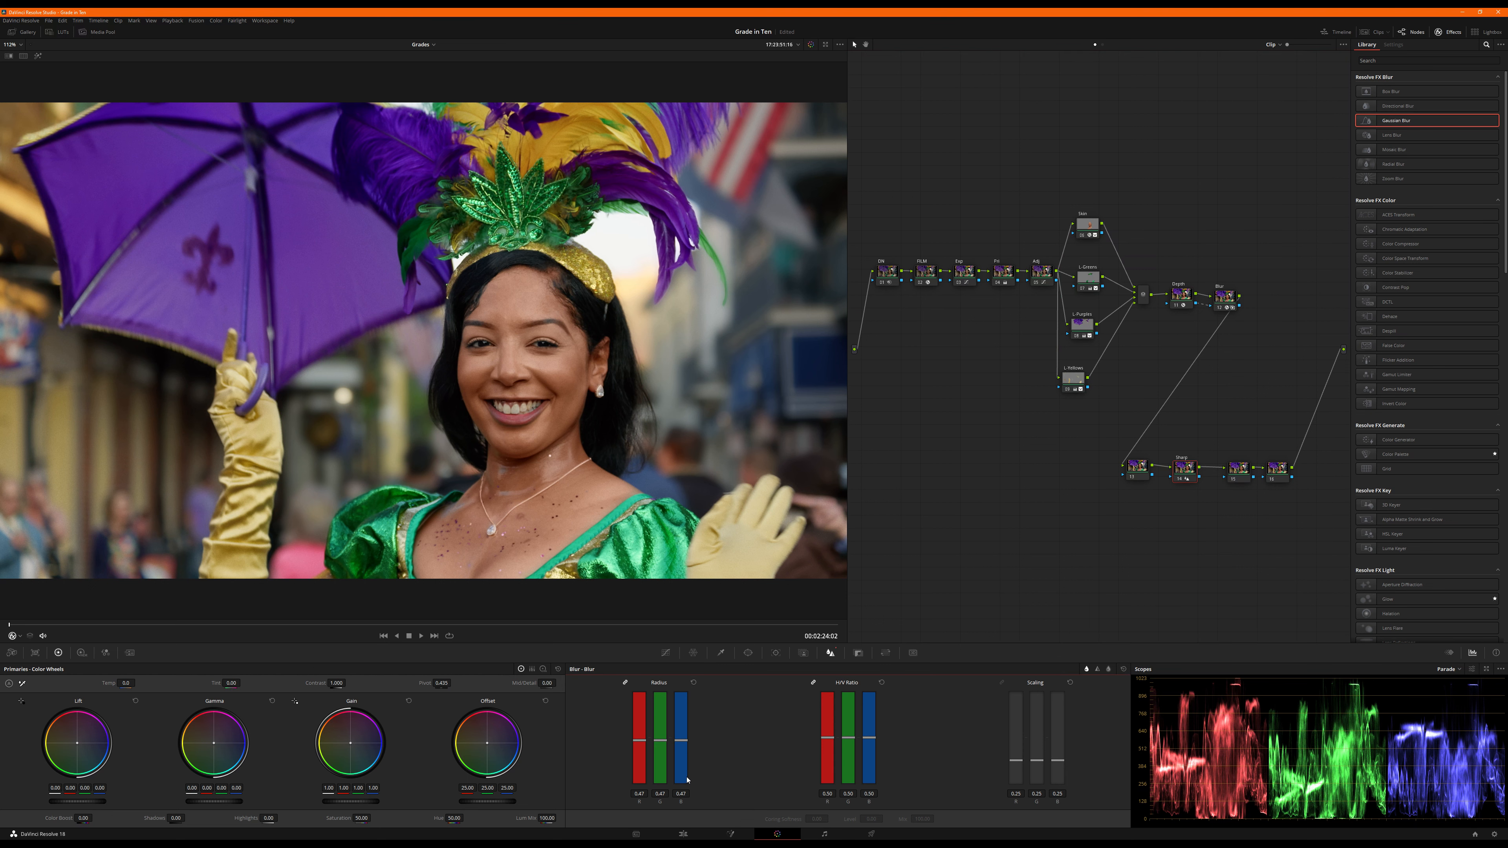
Step: Label the first node of the lower row and change its color space to Lab
{"action": "left_click", "coordinate": [1136, 471]}
{"action": "right_click", "coordinate": [1136, 471]}
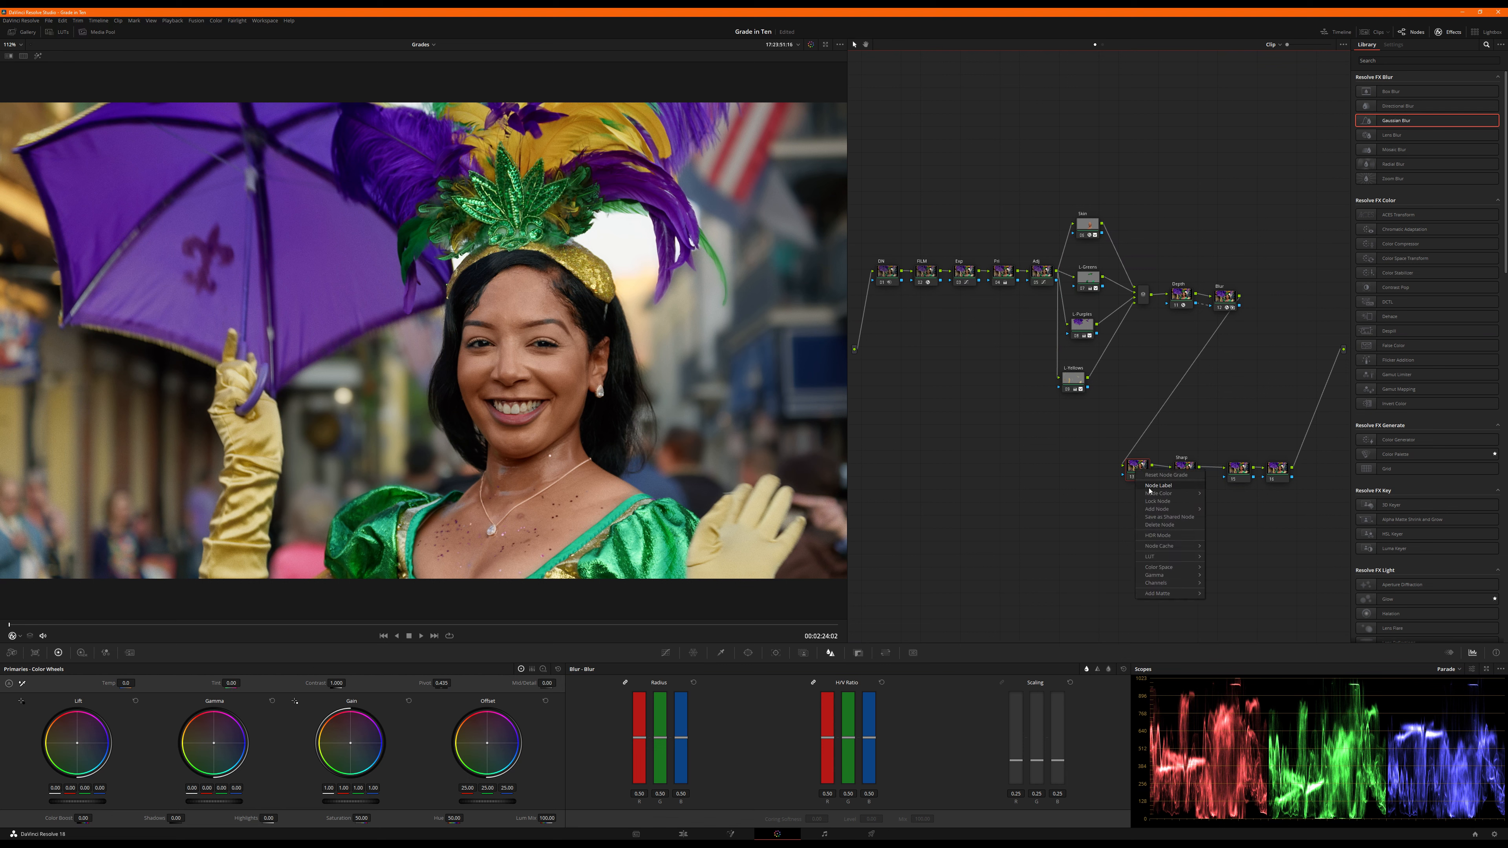
{"action": "left_click", "coordinate": [1150, 486]}
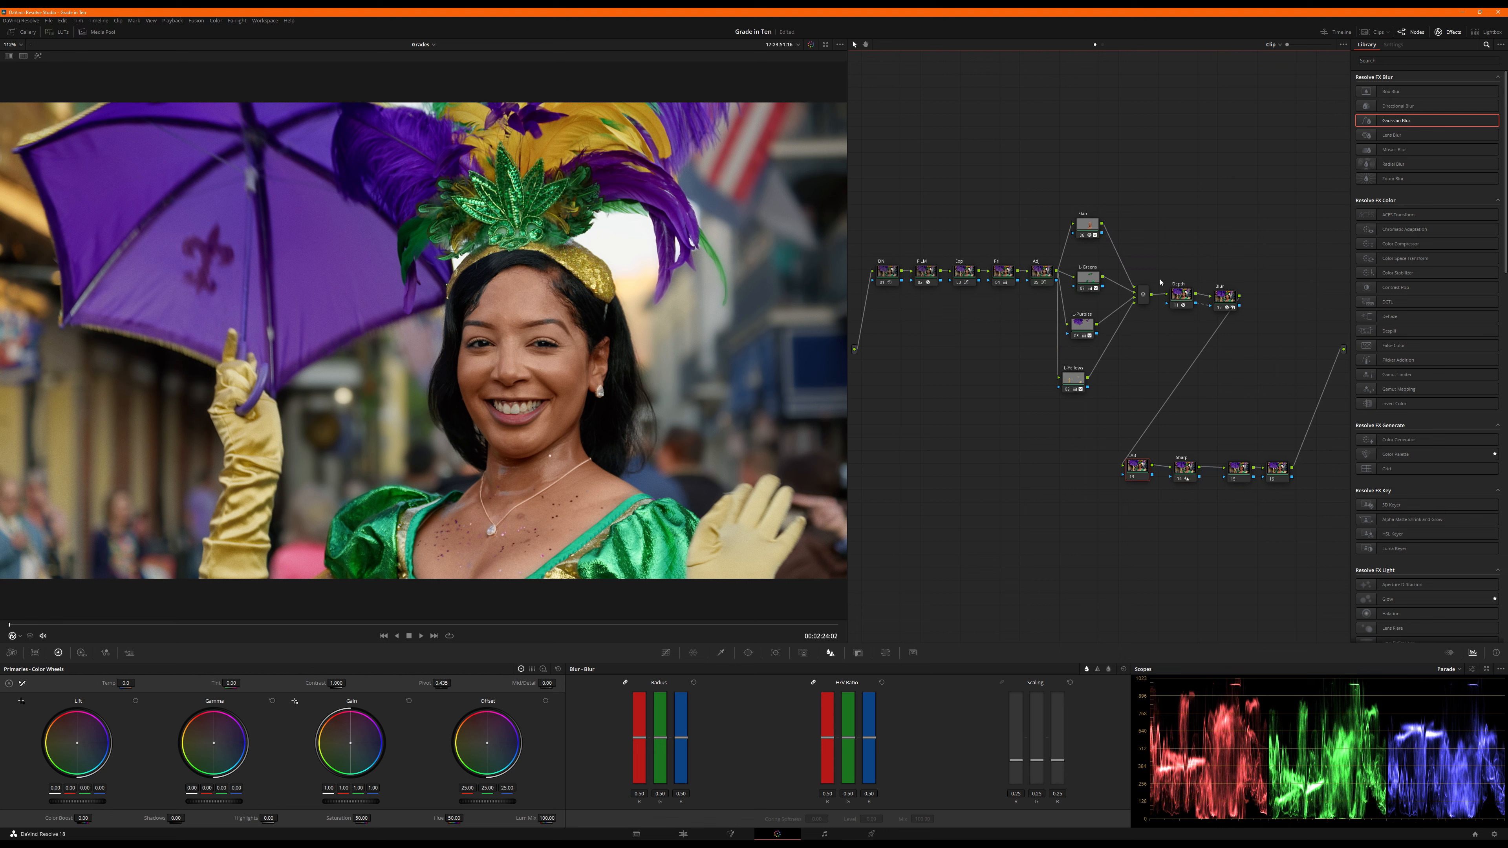
{"action": "right_click", "coordinate": [1134, 472]}
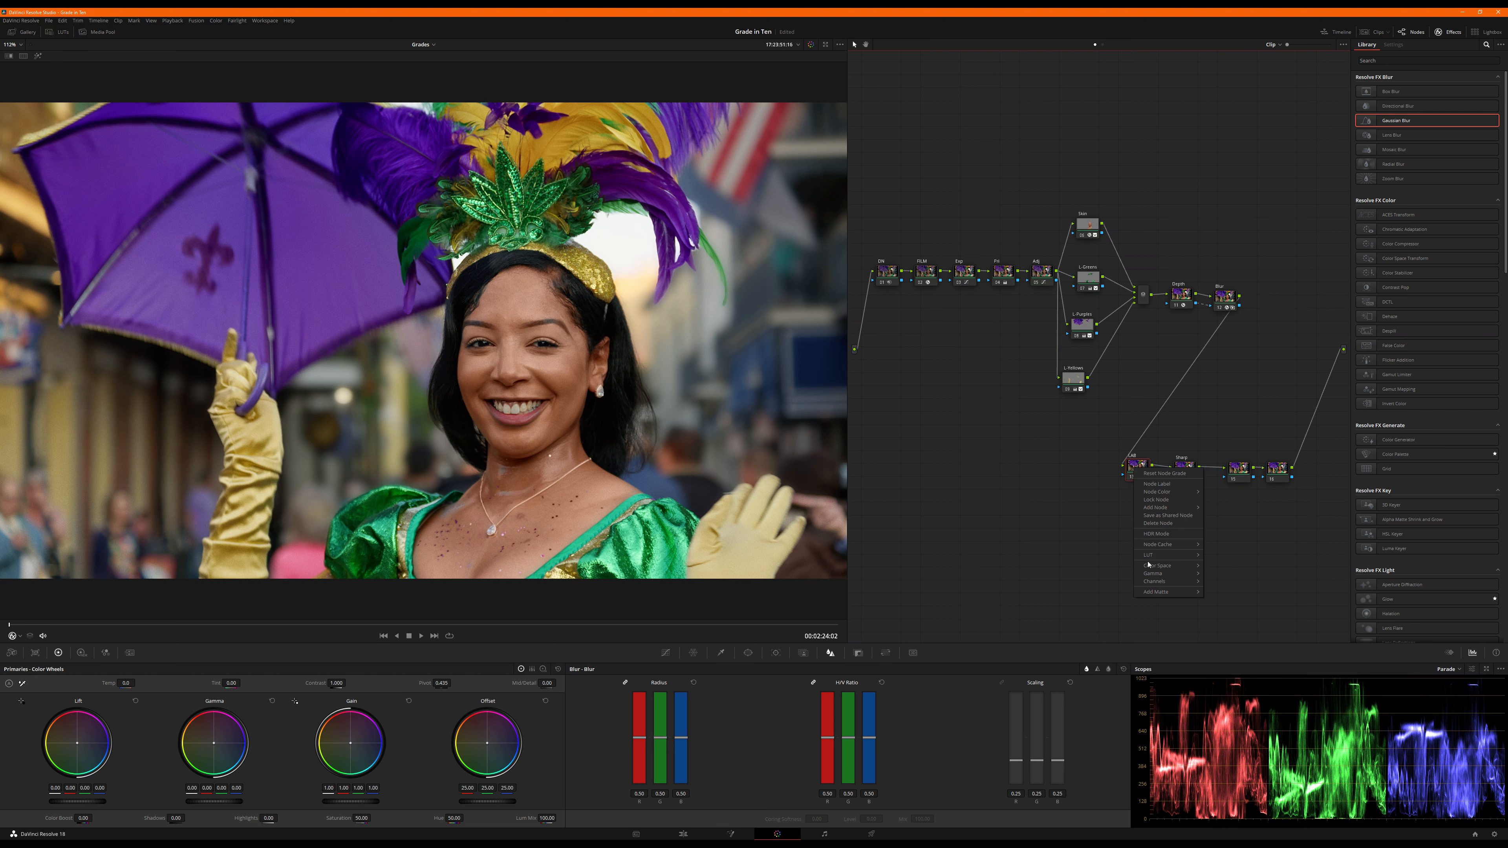
{"action": "left_click", "coordinate": [1223, 710]}
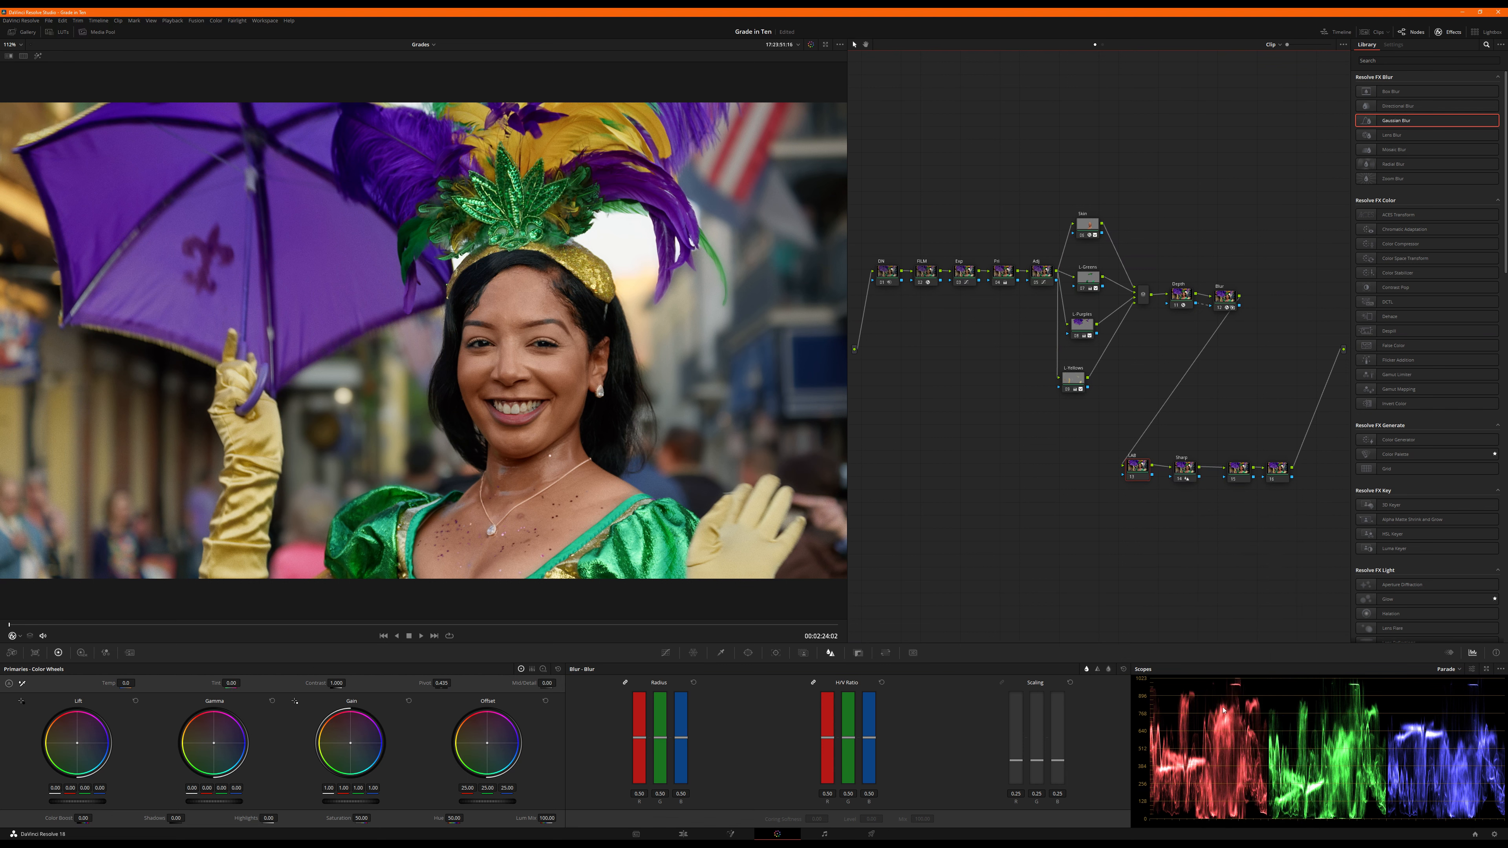
Step: Set Shadows to -6 on the first node of the lower row
{"action": "left_click", "coordinate": [665, 653]}
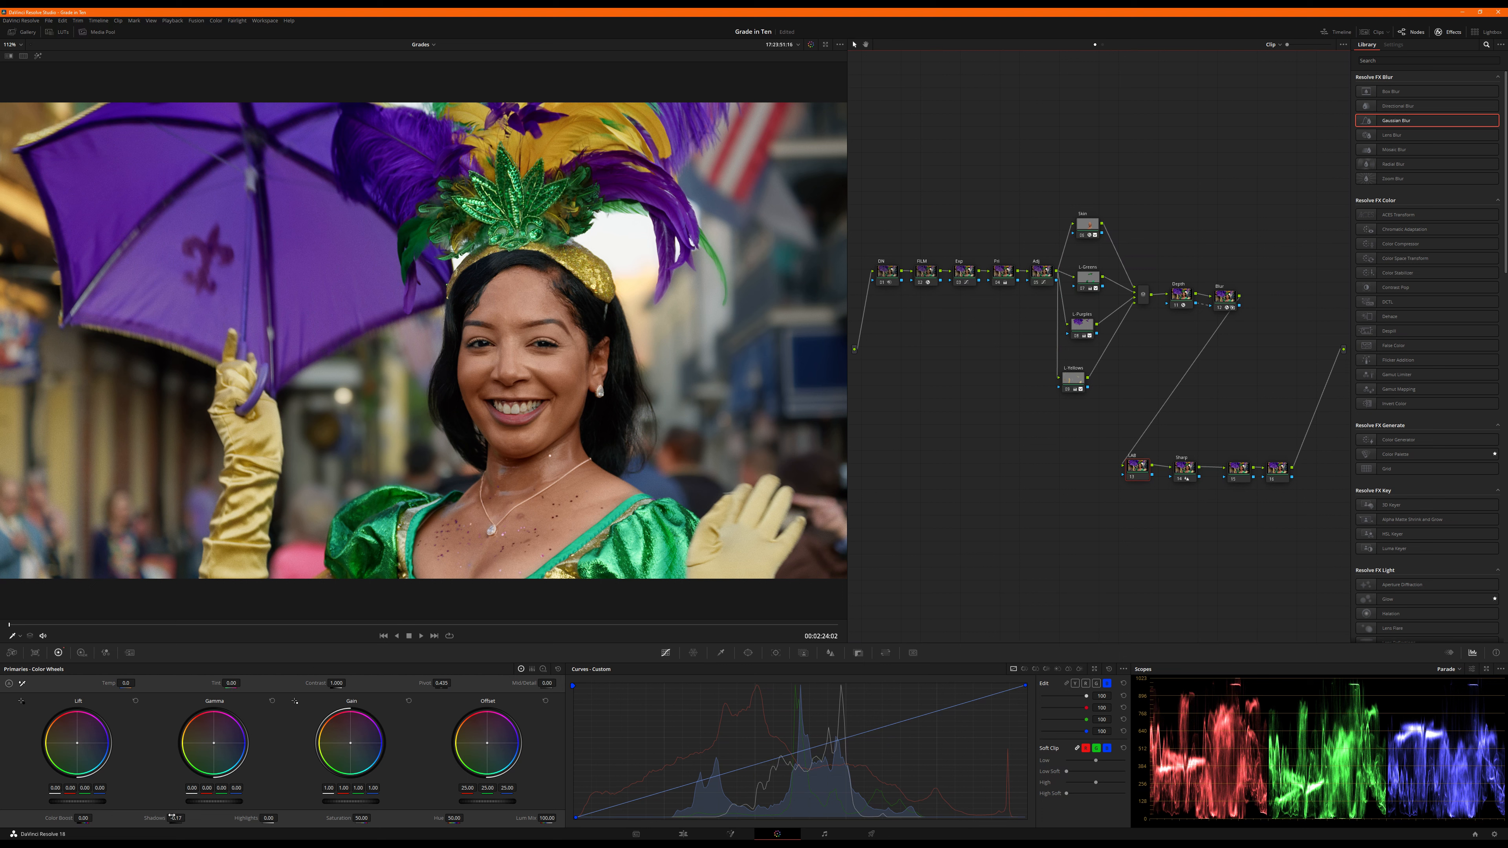
{"action": "left_click_drag", "start_coordinate": [172, 817], "coordinate": [183, 817]}
{"action": "left_click", "coordinate": [179, 818]}
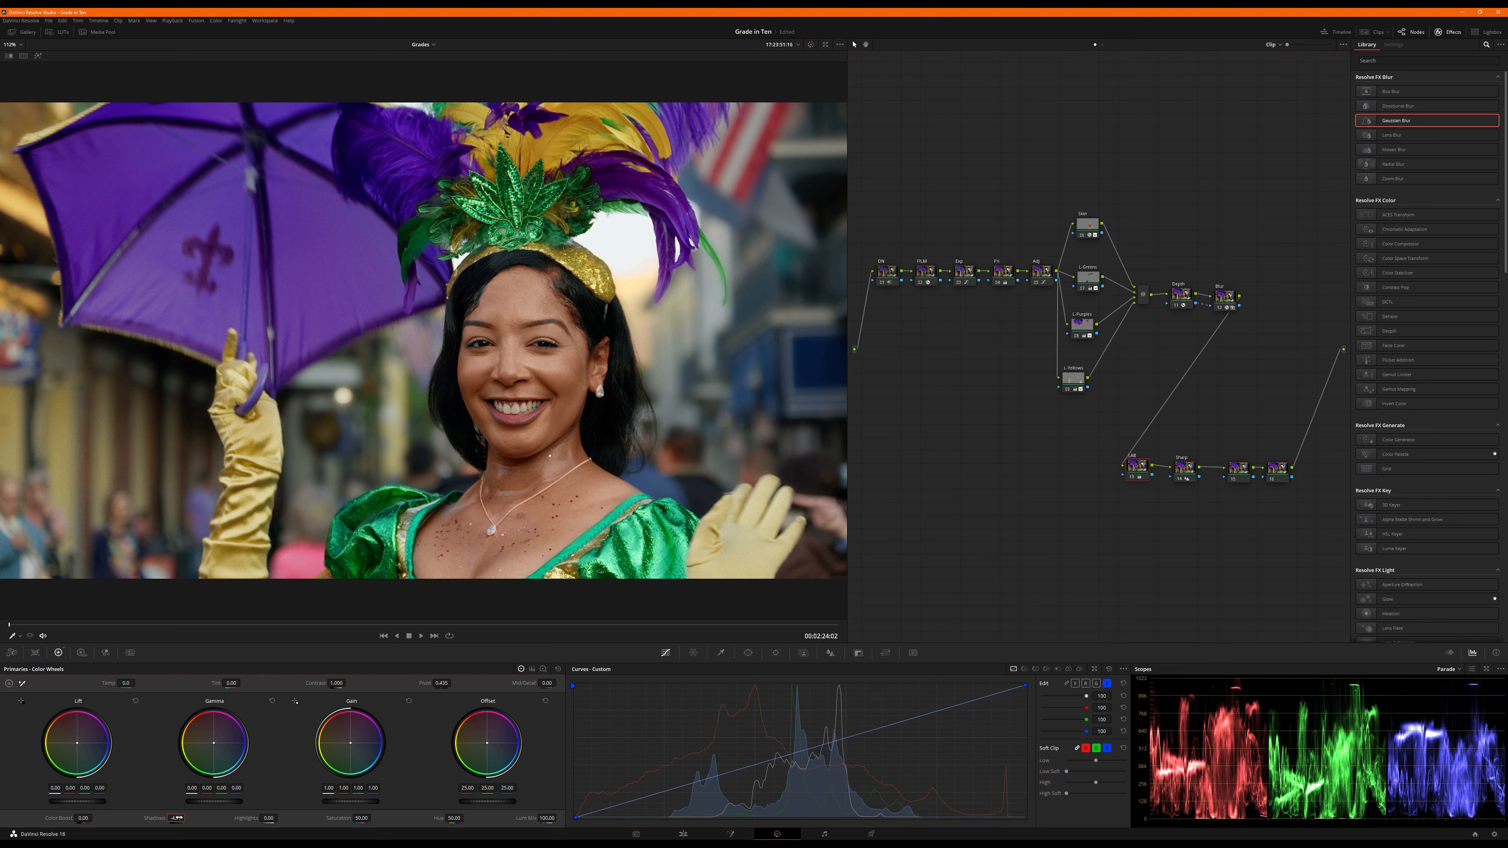
{"action": "type", "text": "-6"}
{"action": "key", "text": "Return"}
Step: Compare the image with the shadow adjustment disabled and enabled, and fine-tune the Shadows value
{"action": "key", "text": "ctrl+d"}
{"action": "key", "text": "ctrl+d"}
{"action": "key", "text": "ctrl+d"}
{"action": "key", "text": "ctrl+d"}
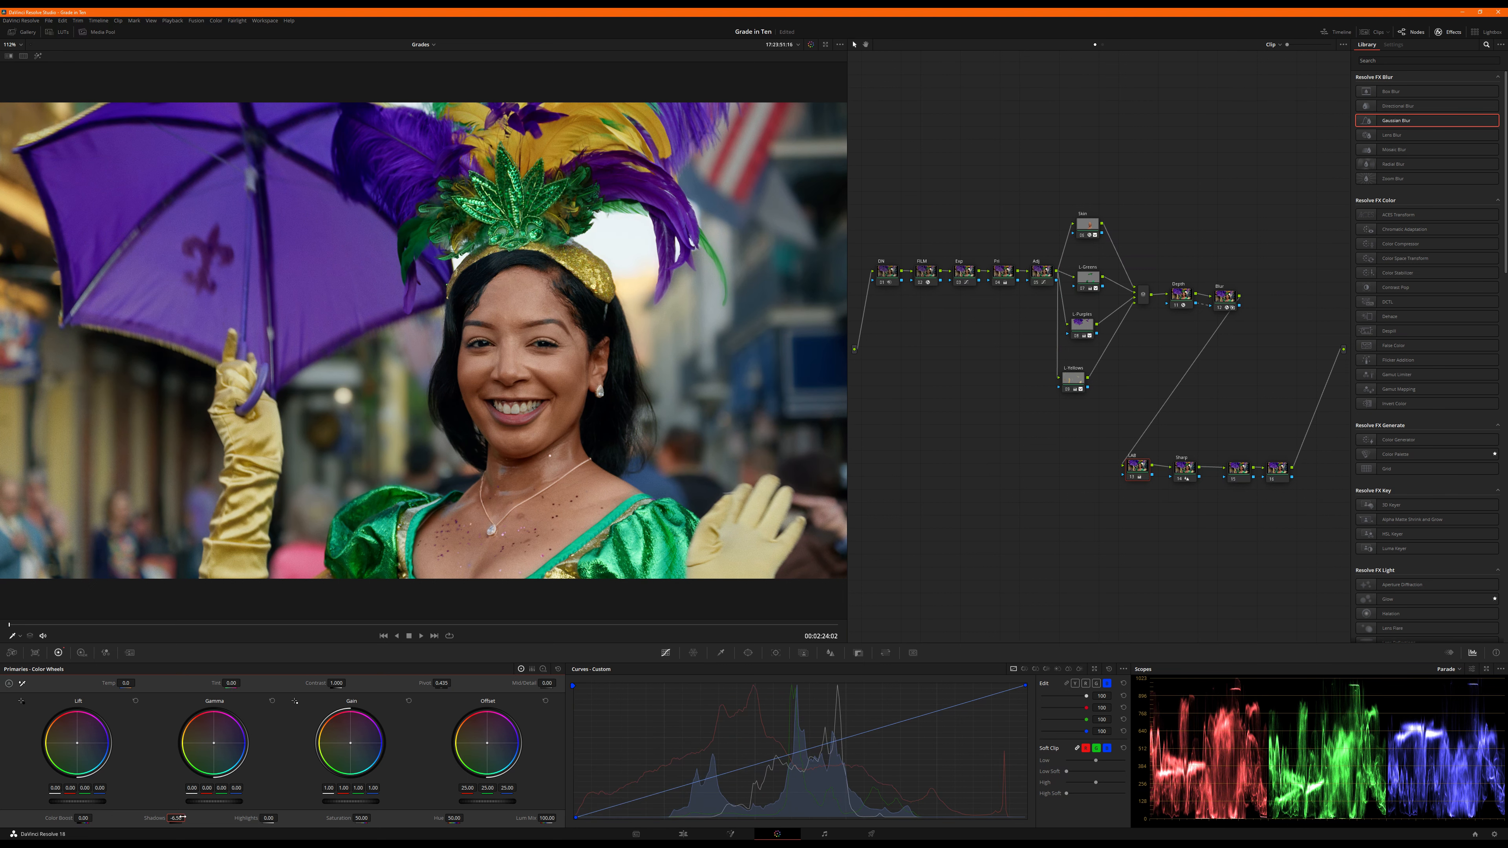
{"action": "left_click_drag", "start_coordinate": [181, 818], "coordinate": [182, 818]}
Step: Label the third node of the lower row Vig and apply the Vignette effect to it
{"action": "left_click", "coordinate": [1181, 473]}
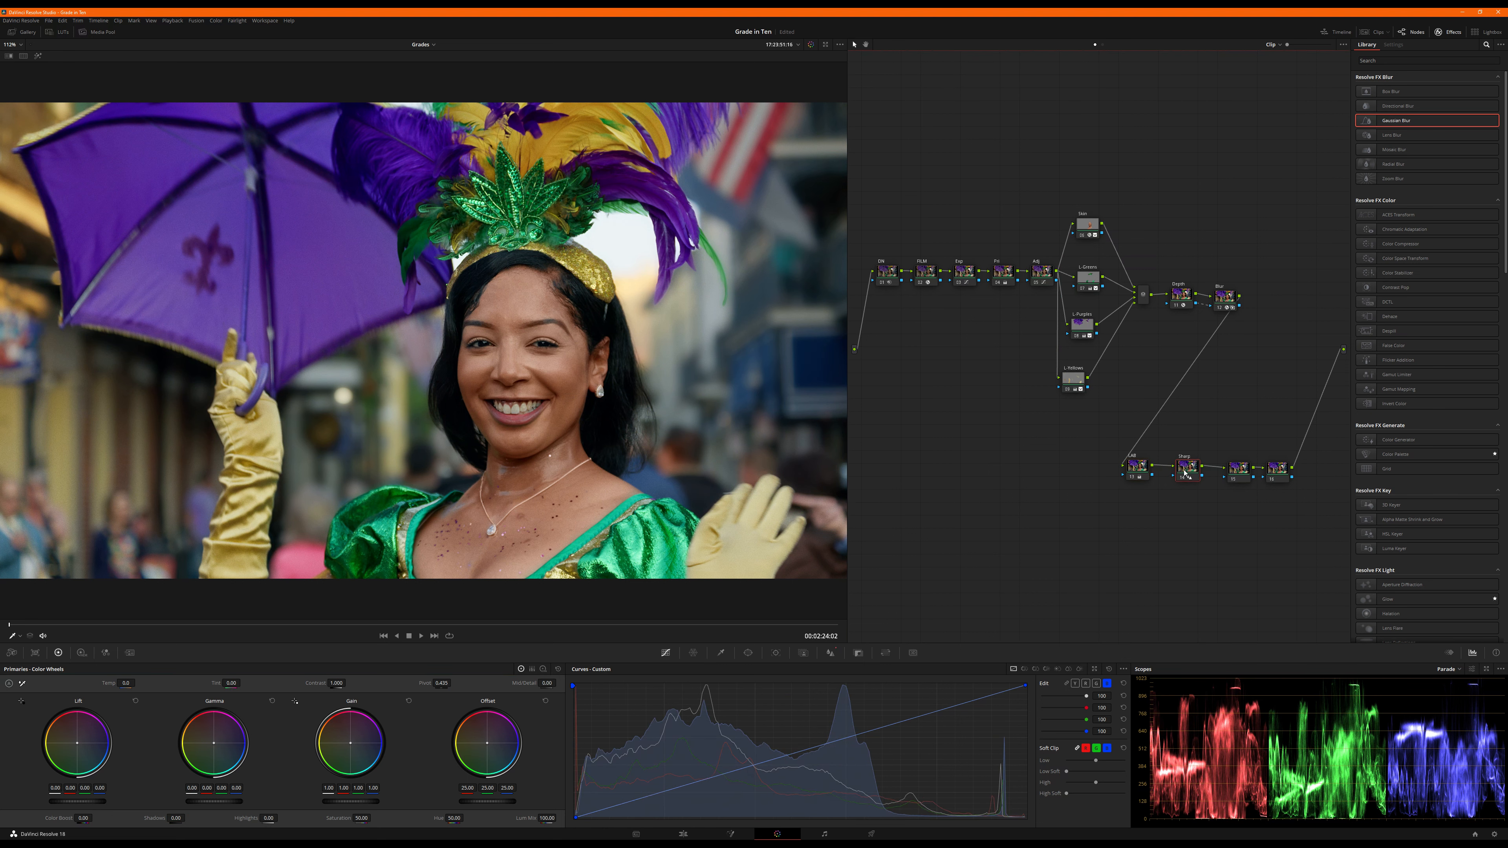
{"action": "left_click_drag", "start_coordinate": [1238, 474], "coordinate": [1227, 470]}
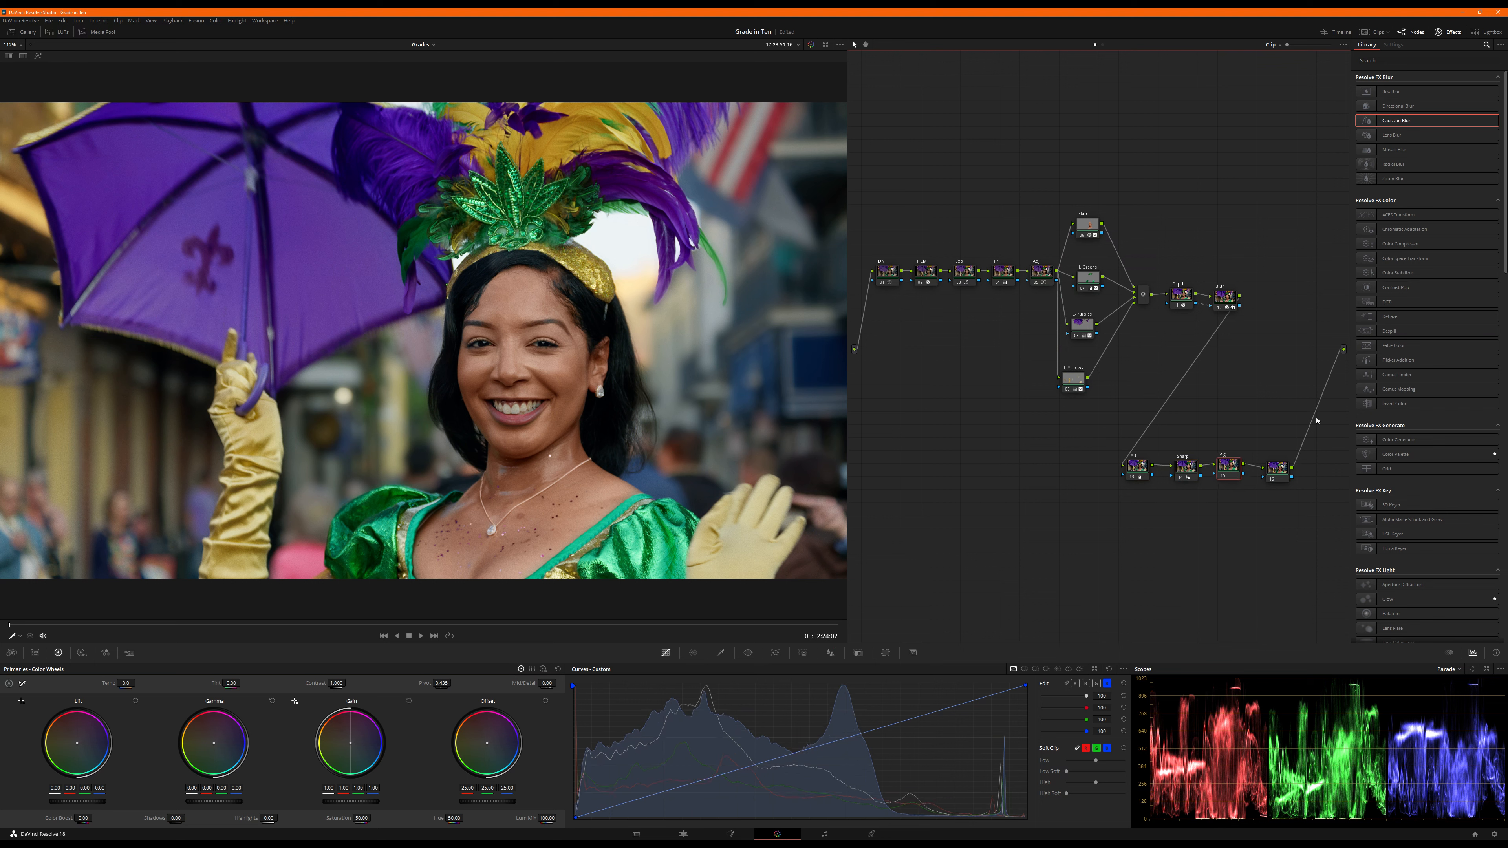
{"action": "left_click", "coordinate": [1384, 61]}
{"action": "type", "text": "vig"}
{"action": "left_click_drag", "start_coordinate": [1391, 91], "coordinate": [1229, 467]}
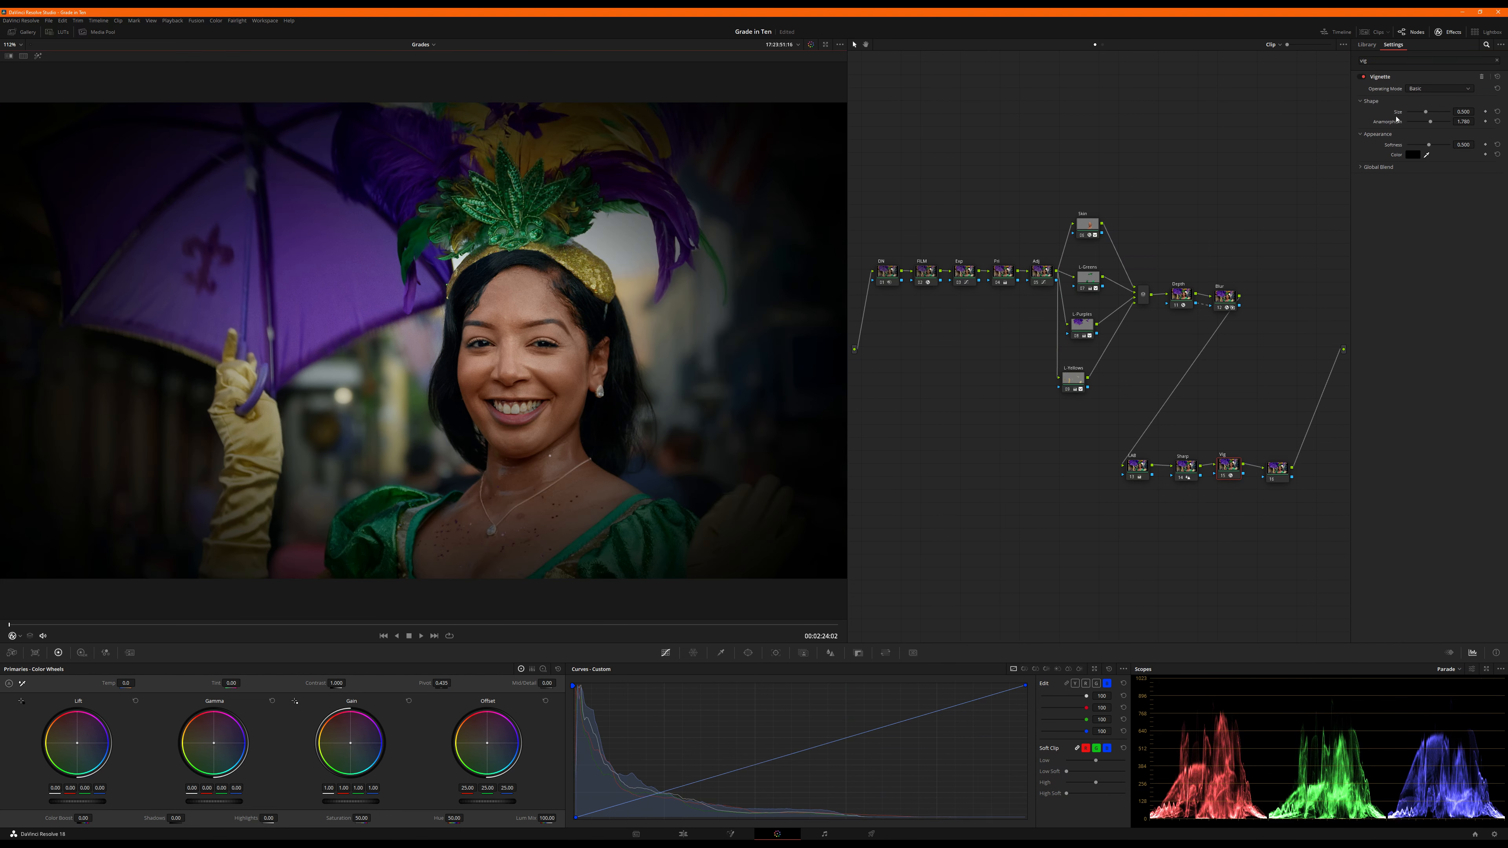
Step: Switch the vignette to Advanced mode with size 1, anamorphism 1.5 and softness 0, and show the whole frame
{"action": "left_click", "coordinate": [1437, 89]}
{"action": "left_click", "coordinate": [1421, 109]}
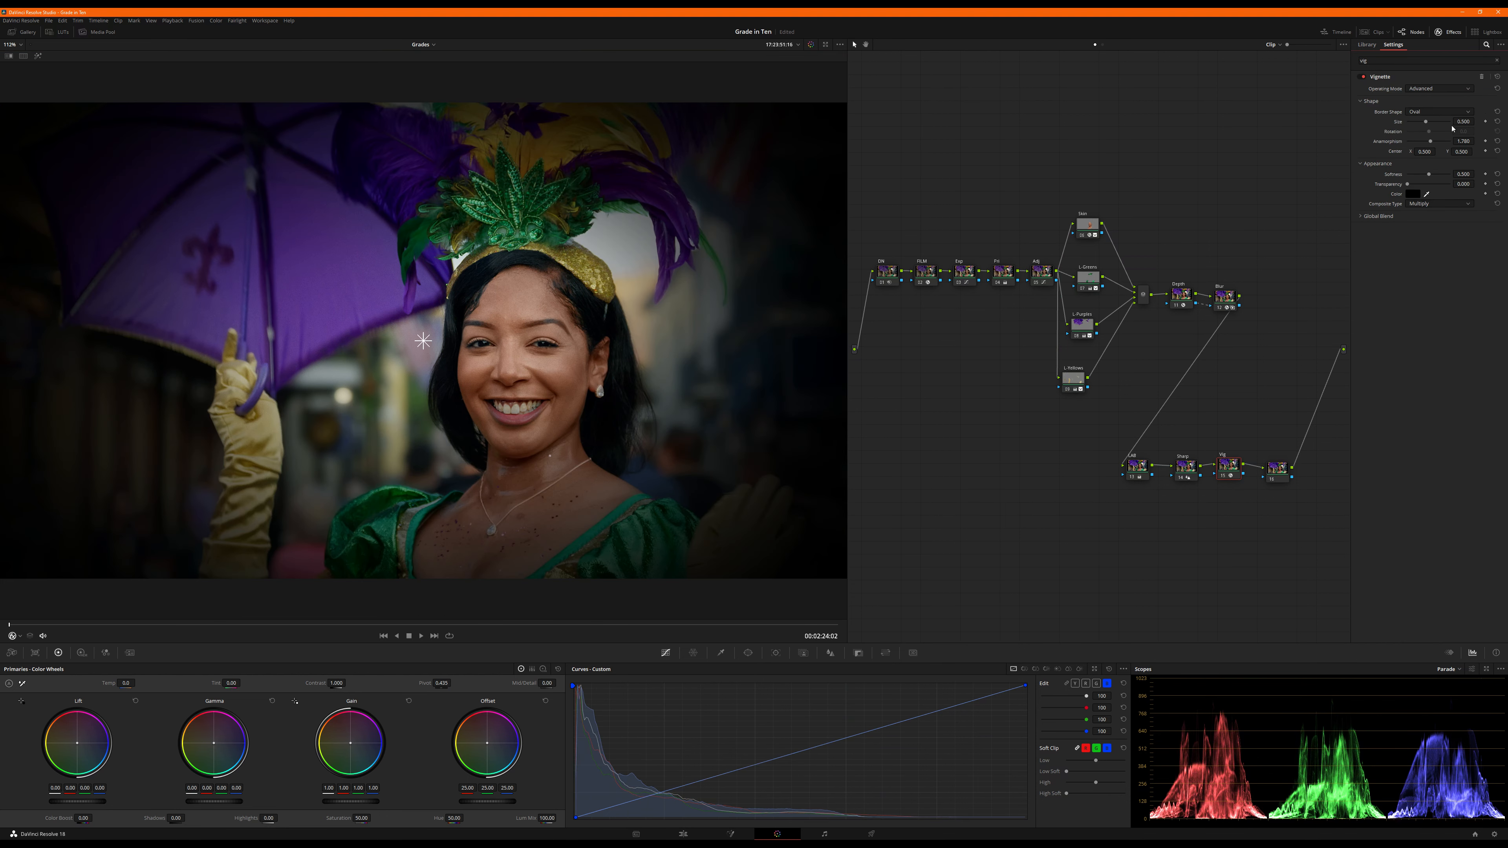
{"action": "left_click", "coordinate": [1473, 121]}
{"action": "left_click", "coordinate": [1463, 141]}
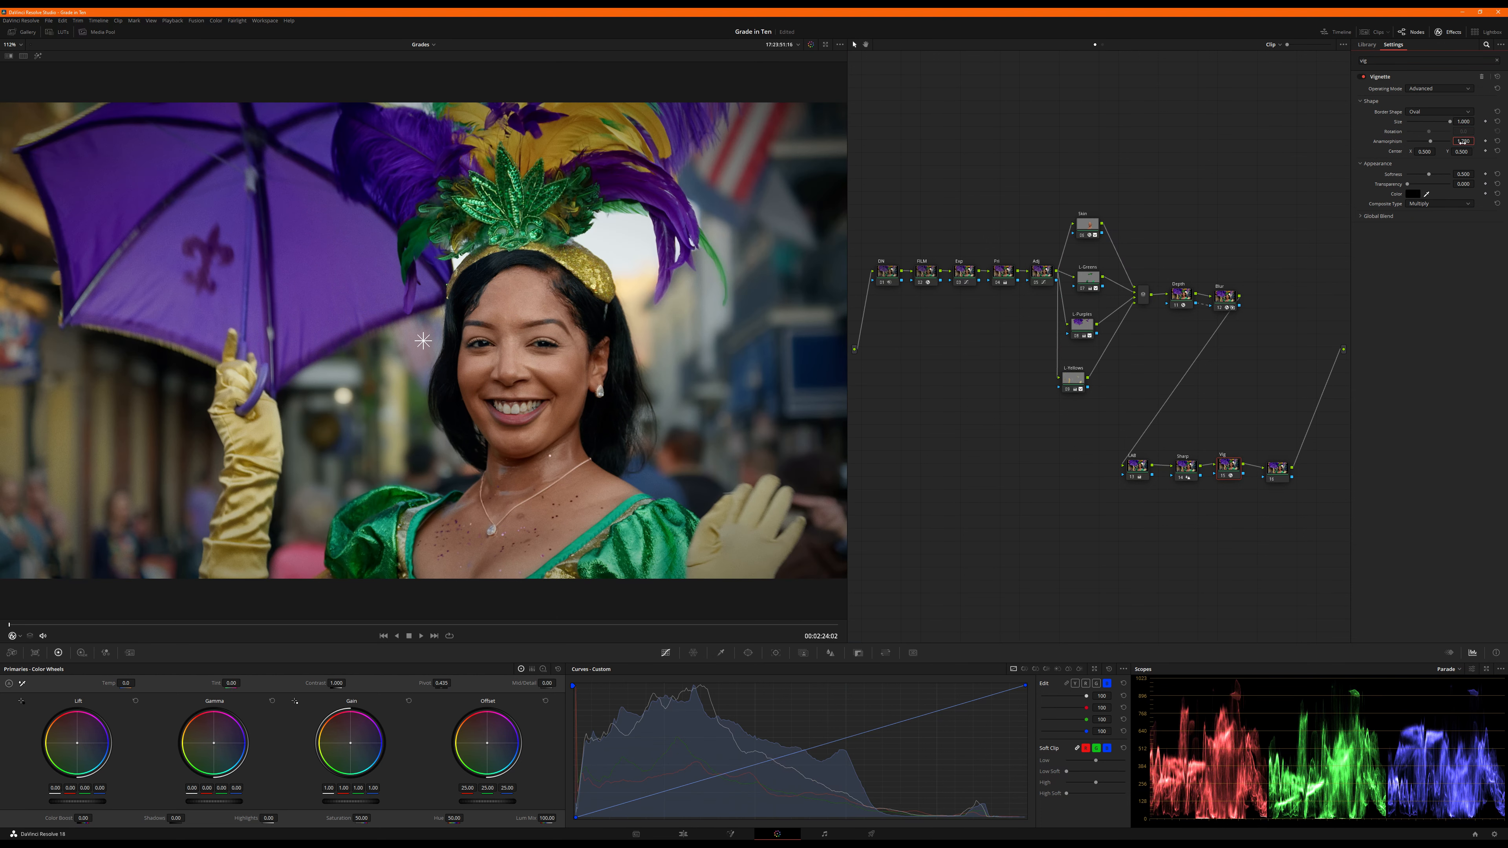
{"action": "type", "text": "1.5"}
{"action": "key", "text": "Return"}
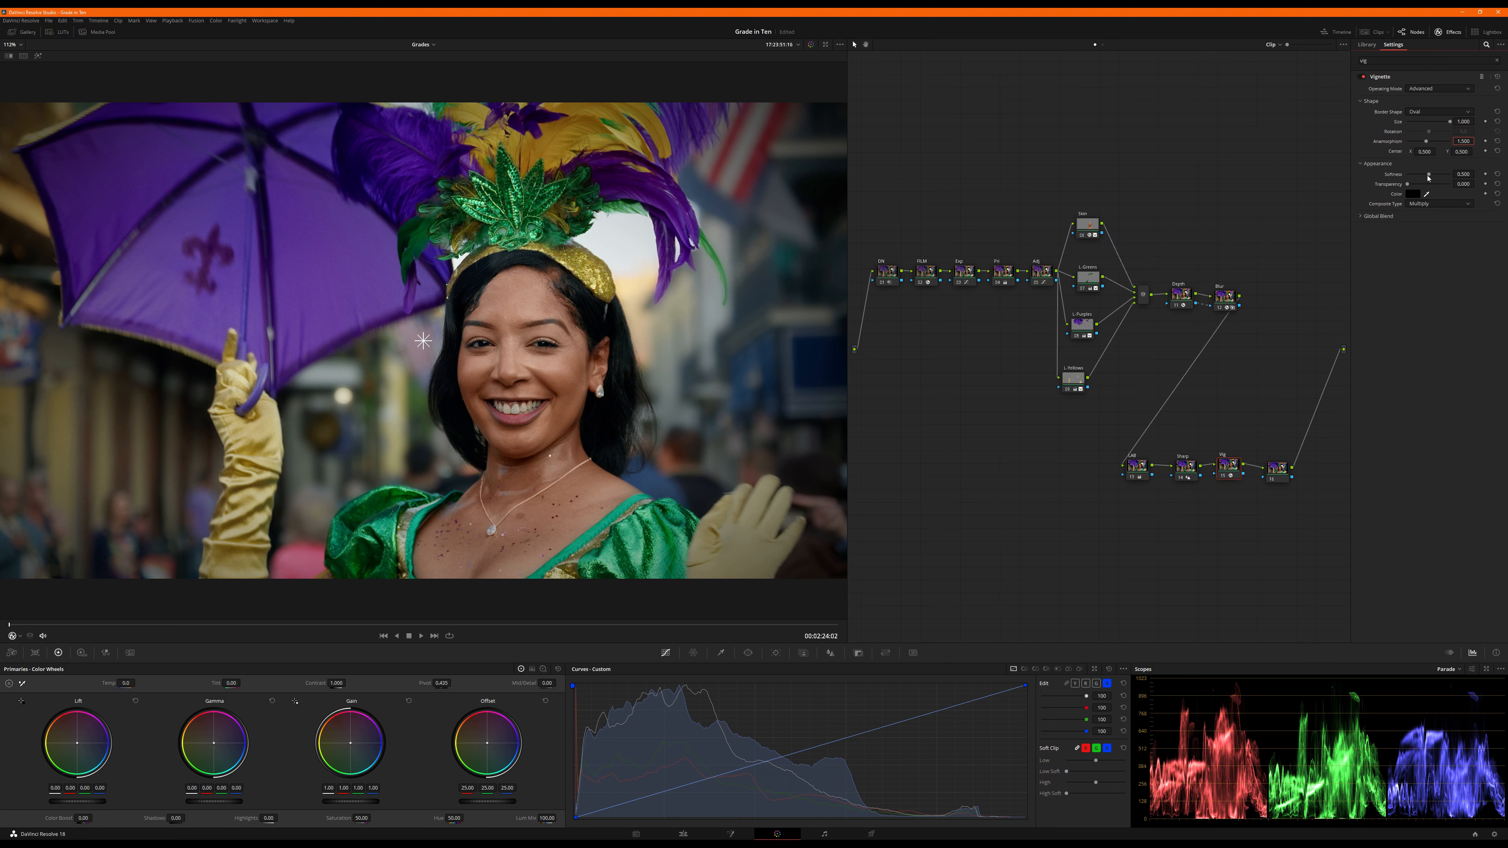
{"action": "left_click_drag", "start_coordinate": [1429, 177], "coordinate": [1382, 182]}
{"action": "key", "text": "ctrl+minus"}
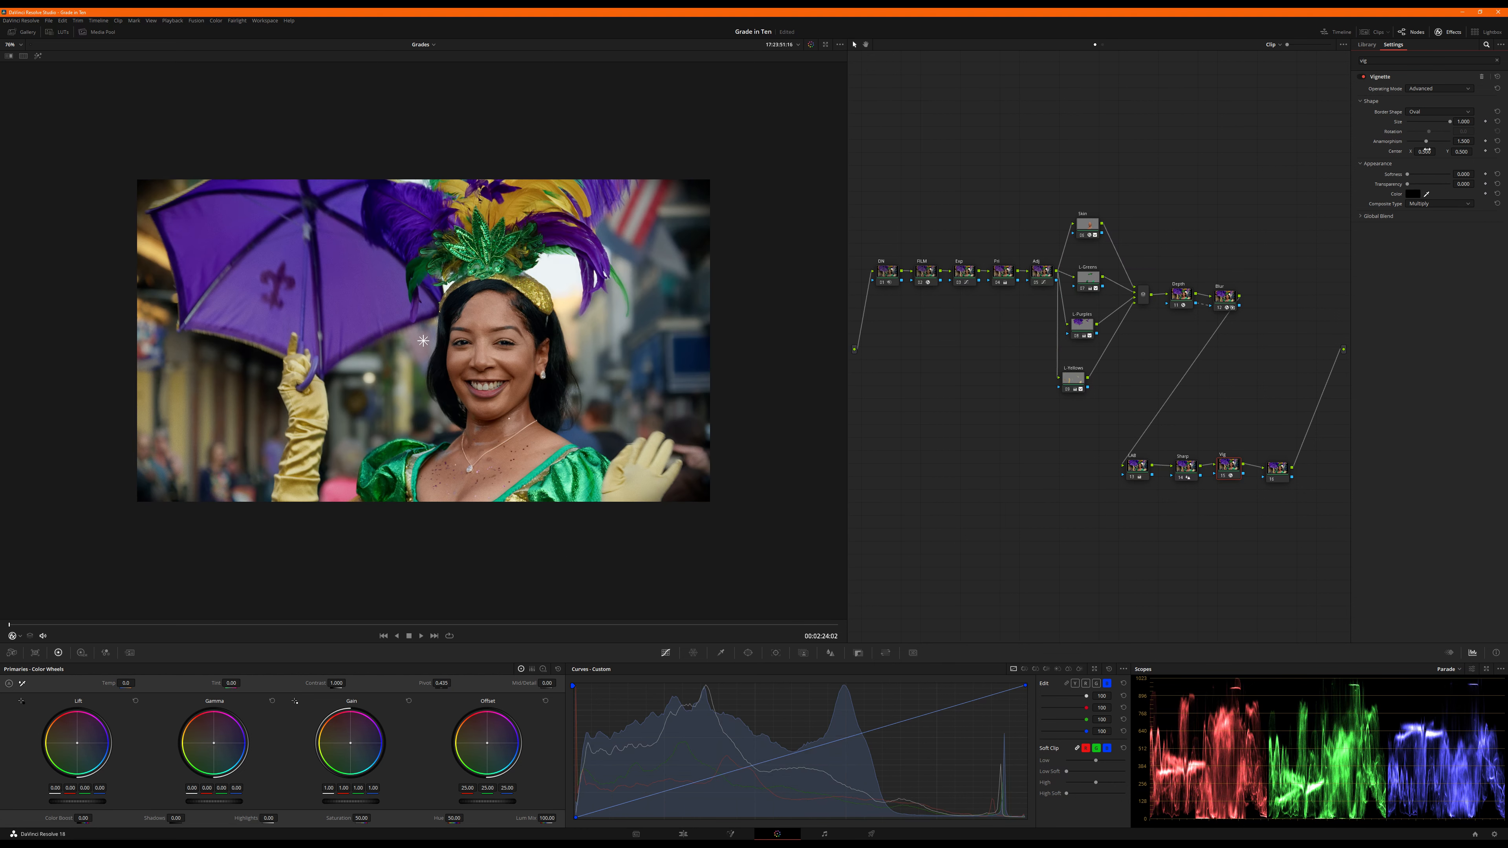
Step: Centre the vignette on the woman's face with softness 1 and lower its global blend to about 0.75
{"action": "left_click_drag", "start_coordinate": [423, 340], "coordinate": [507, 315]}
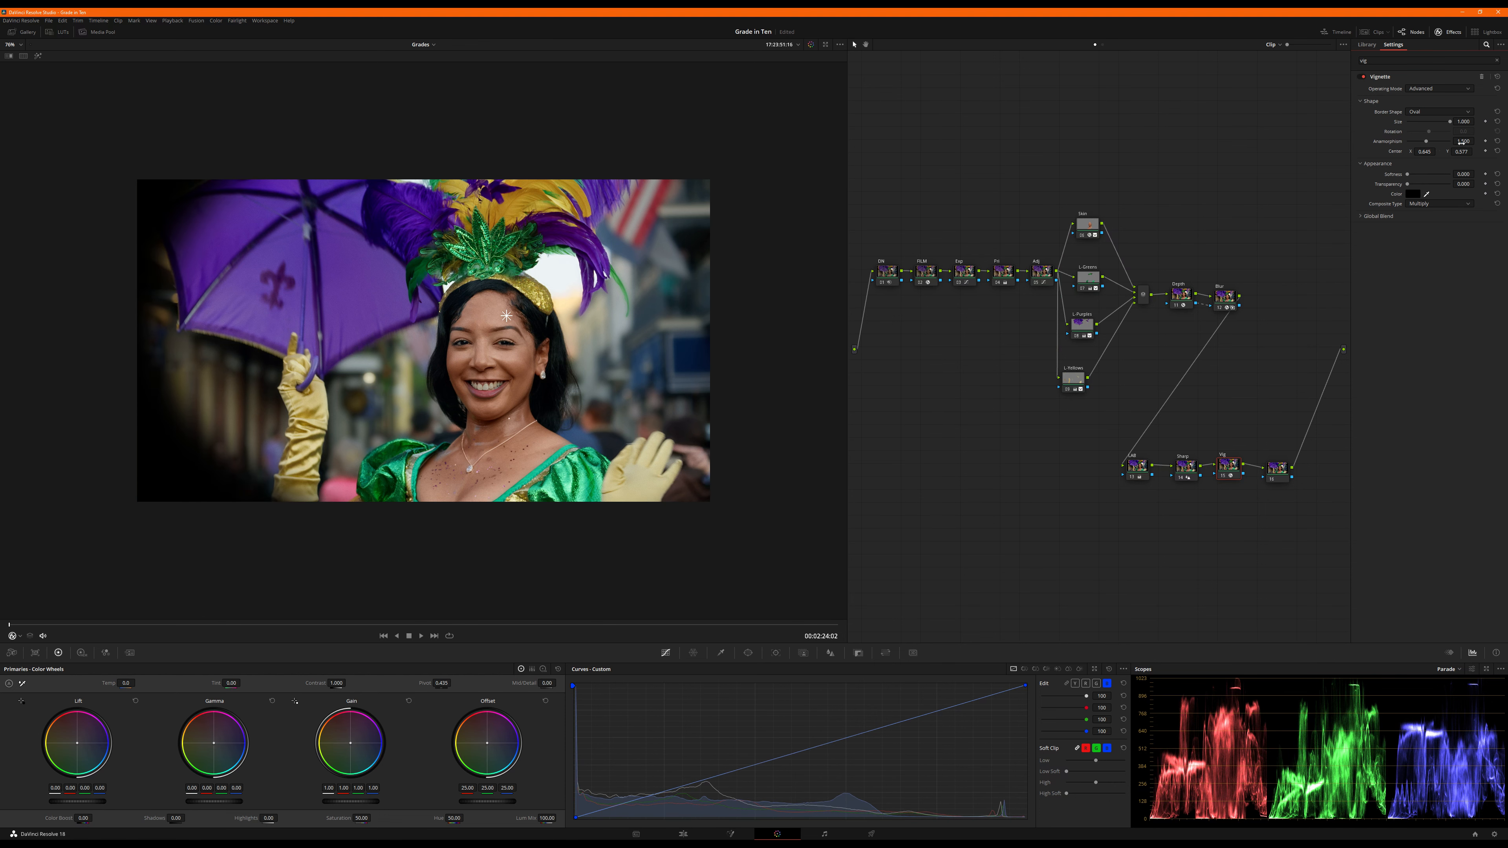
{"action": "left_click_drag", "start_coordinate": [1411, 175], "coordinate": [1458, 176]}
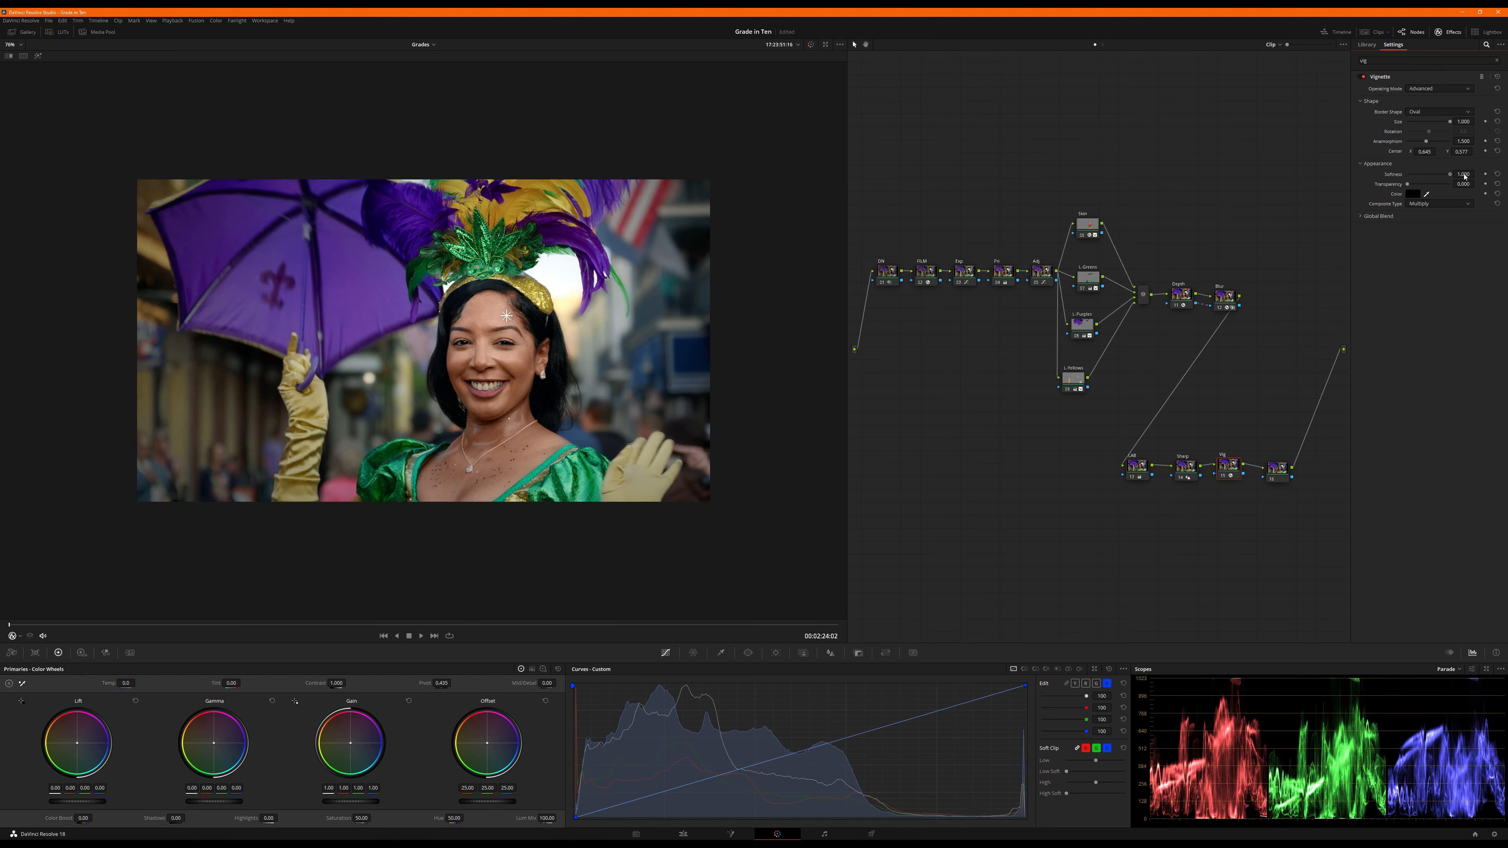
{"action": "left_click", "coordinate": [1378, 216]}
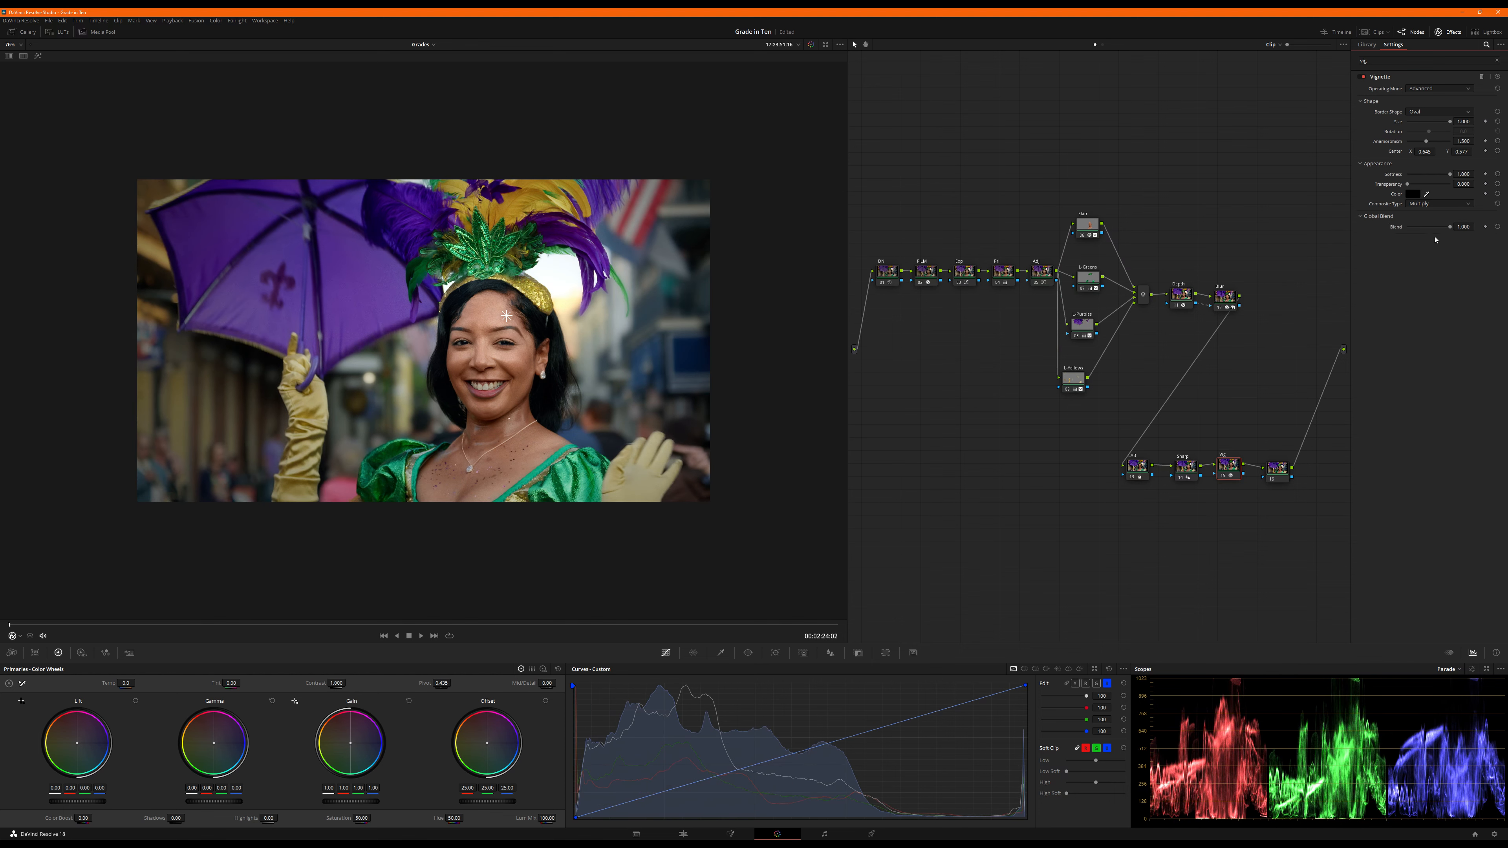
{"action": "left_click", "coordinate": [1464, 223]}
{"action": "left_click", "coordinate": [1463, 227]}
{"action": "left_click_drag", "start_coordinate": [1462, 226], "coordinate": [1453, 224]}
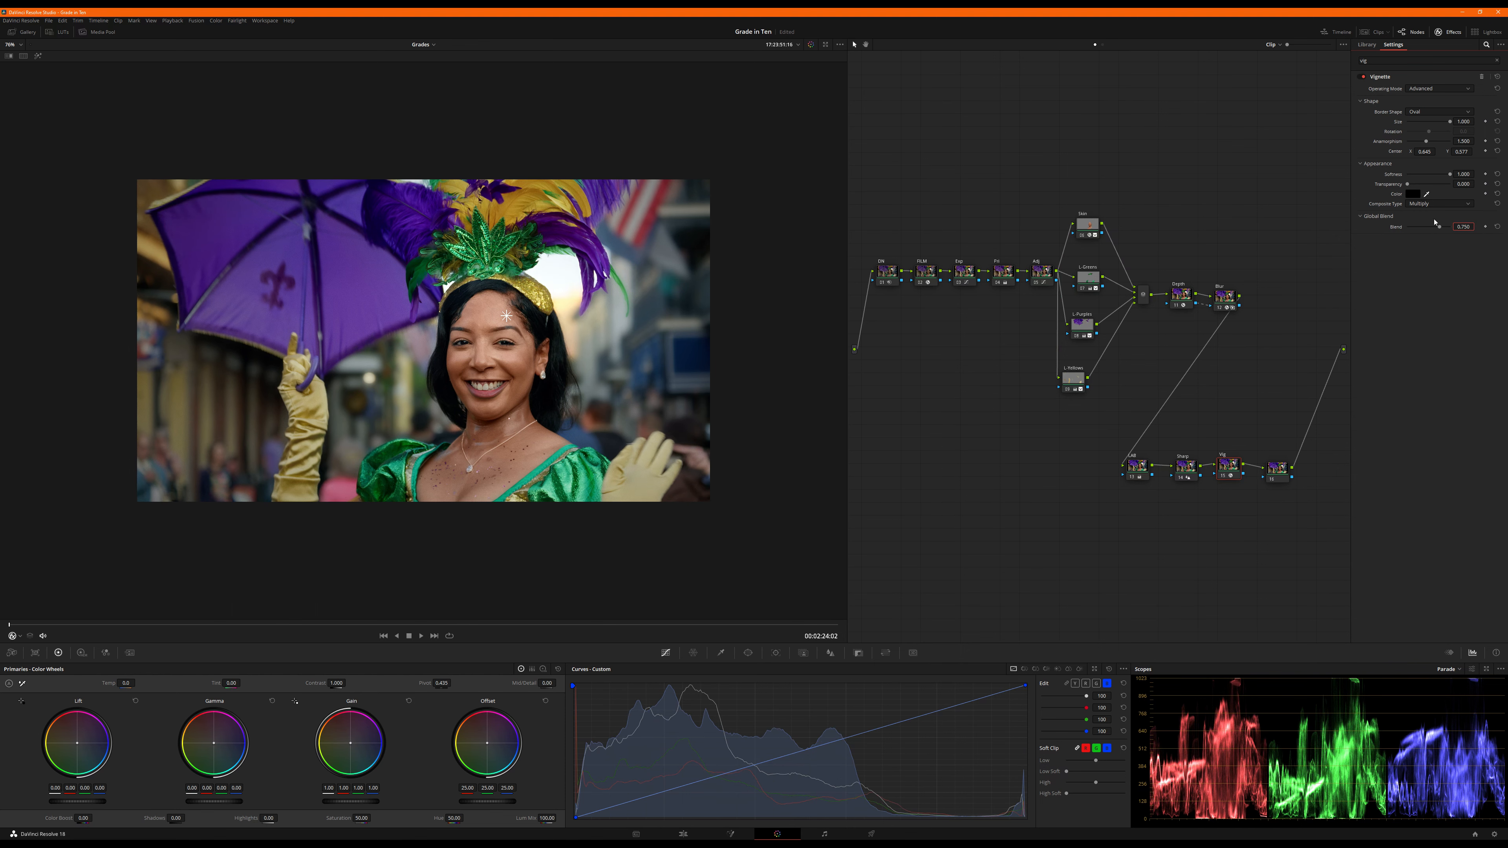
Step: Label the fourth node of the lower row Glow and apply the Aperture Diffraction effect to it
{"action": "left_click", "coordinate": [1273, 471]}
{"action": "right_click", "coordinate": [1275, 471]}
{"action": "left_click", "coordinate": [1280, 485]}
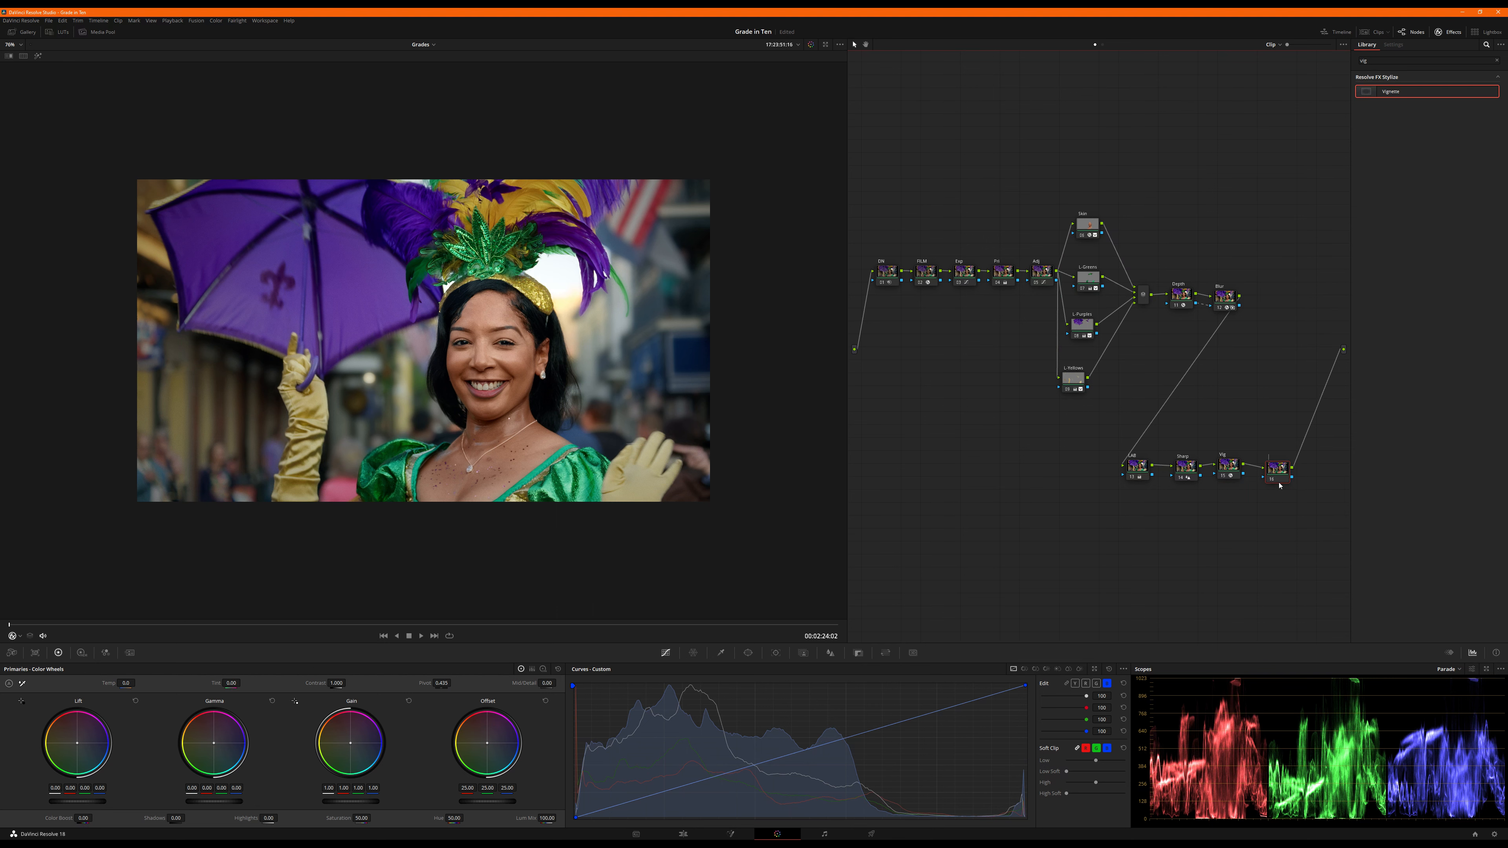
{"action": "left_click", "coordinate": [1497, 62]}
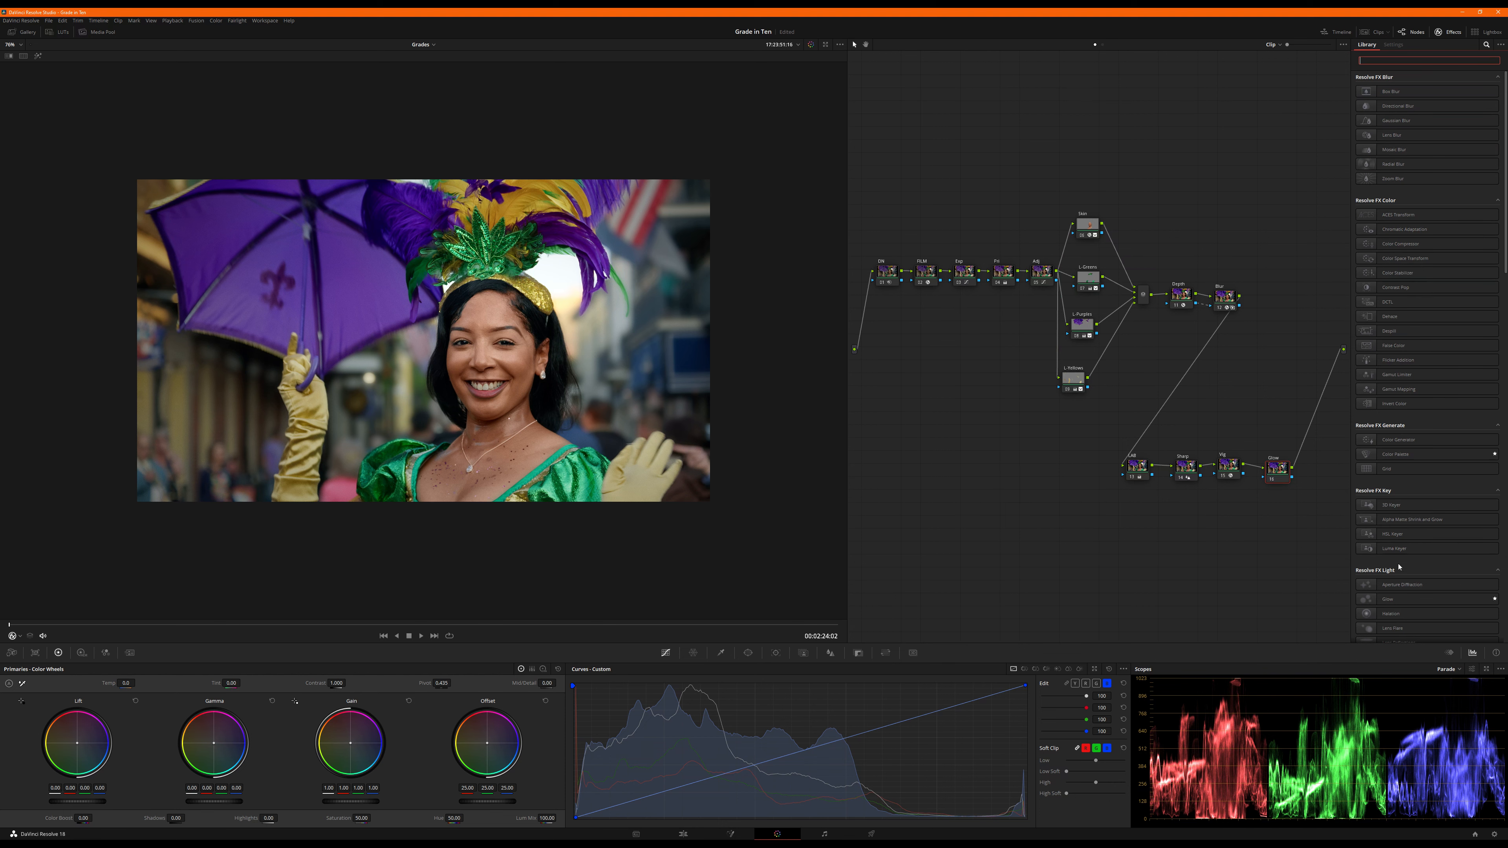
{"action": "left_click_drag", "start_coordinate": [1402, 584], "coordinate": [1273, 474]}
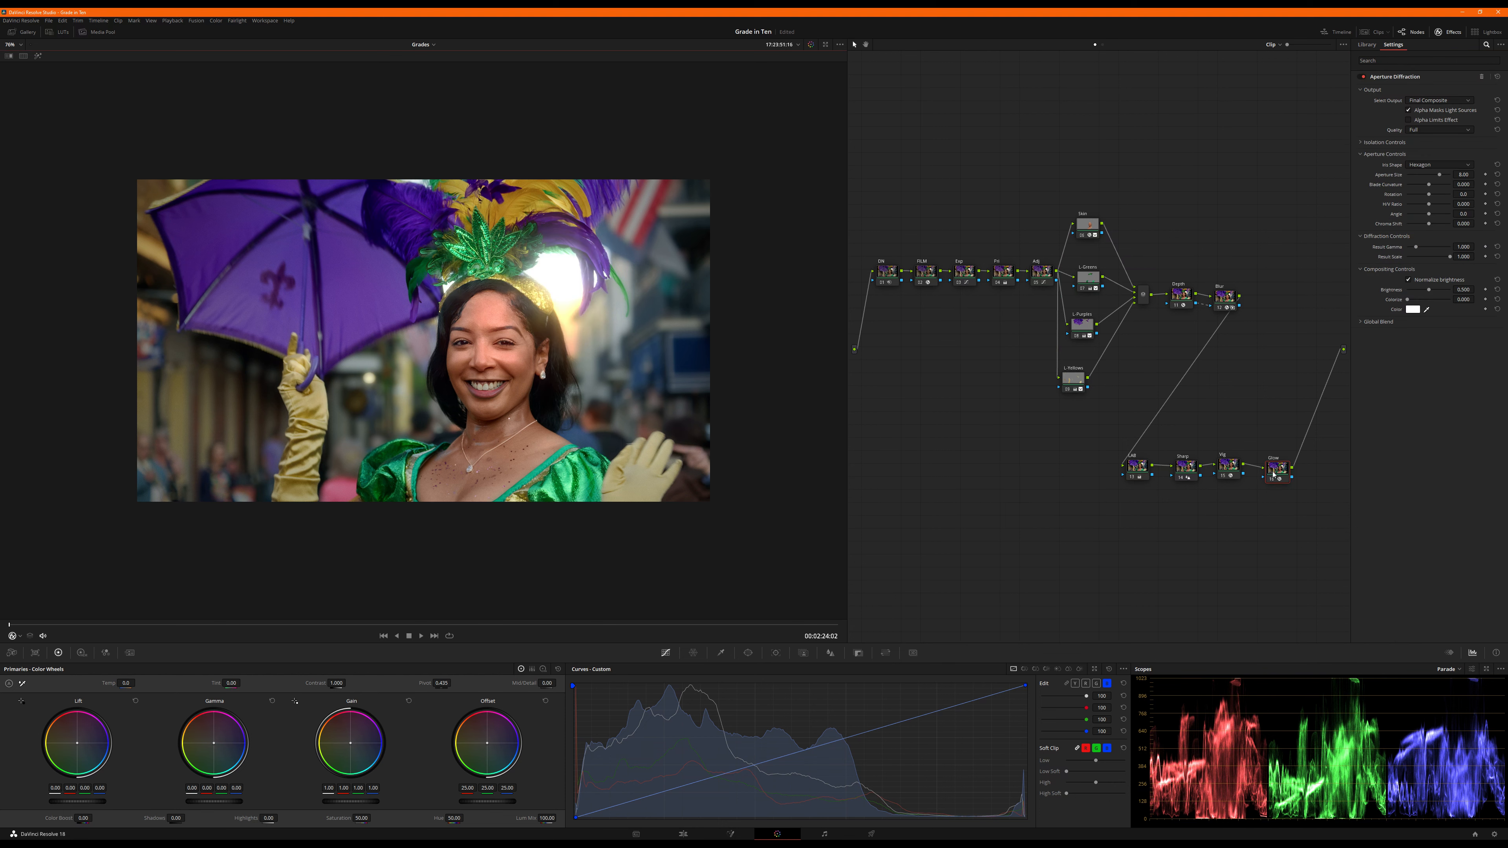
Step: Add a large, soft-edged, tilted circular window over the woman's face and headdress on the Glow node
{"action": "left_click", "coordinate": [748, 653]}
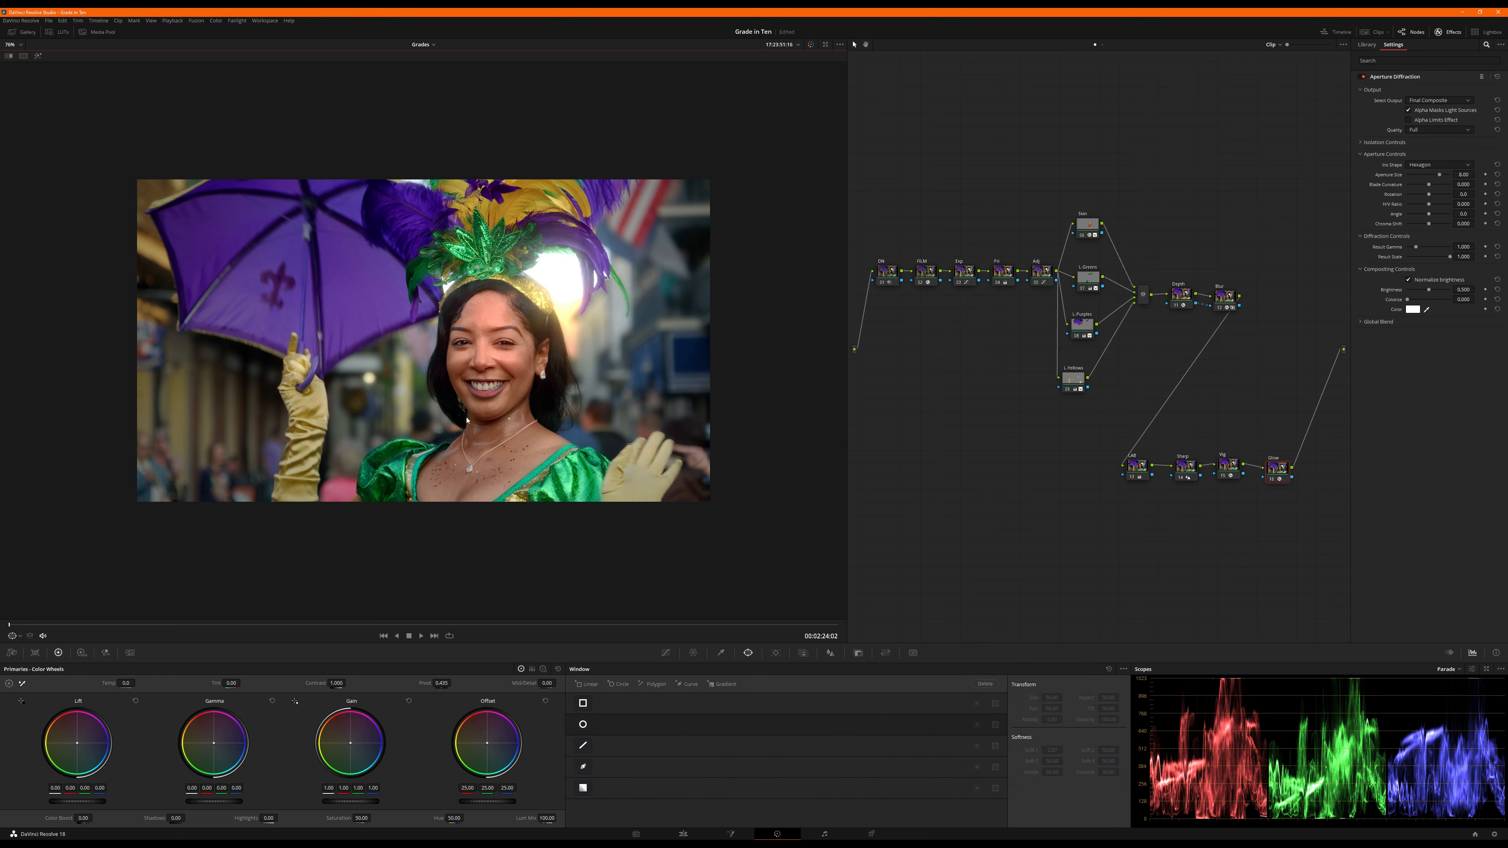
{"action": "left_click", "coordinate": [582, 726]}
{"action": "left_click_drag", "start_coordinate": [423, 305], "coordinate": [540, 363]}
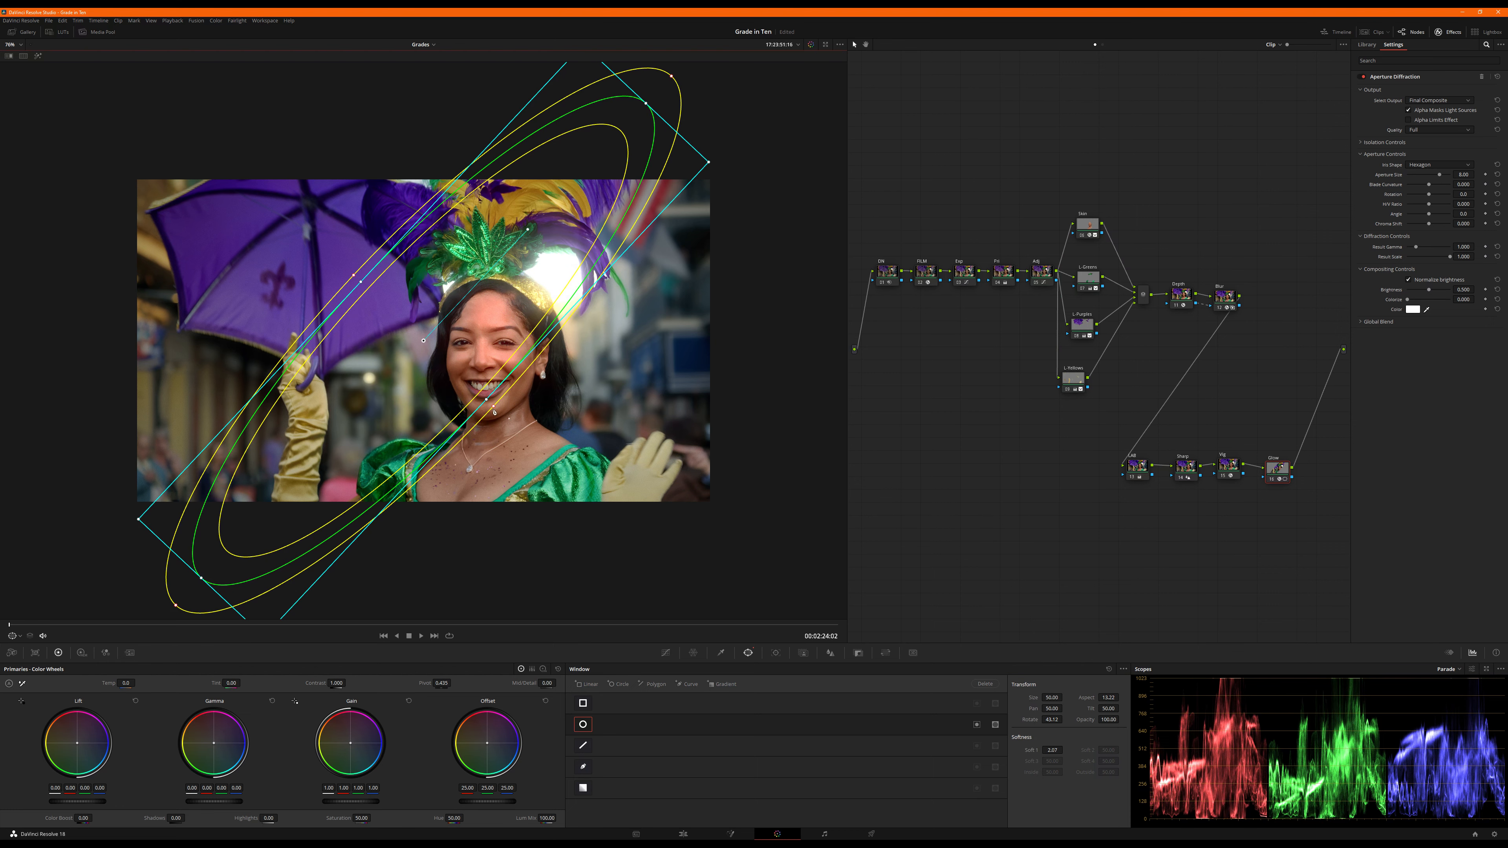
{"action": "left_click_drag", "start_coordinate": [494, 408], "coordinate": [543, 480]}
{"action": "left_click_drag", "start_coordinate": [527, 301], "coordinate": [605, 277]}
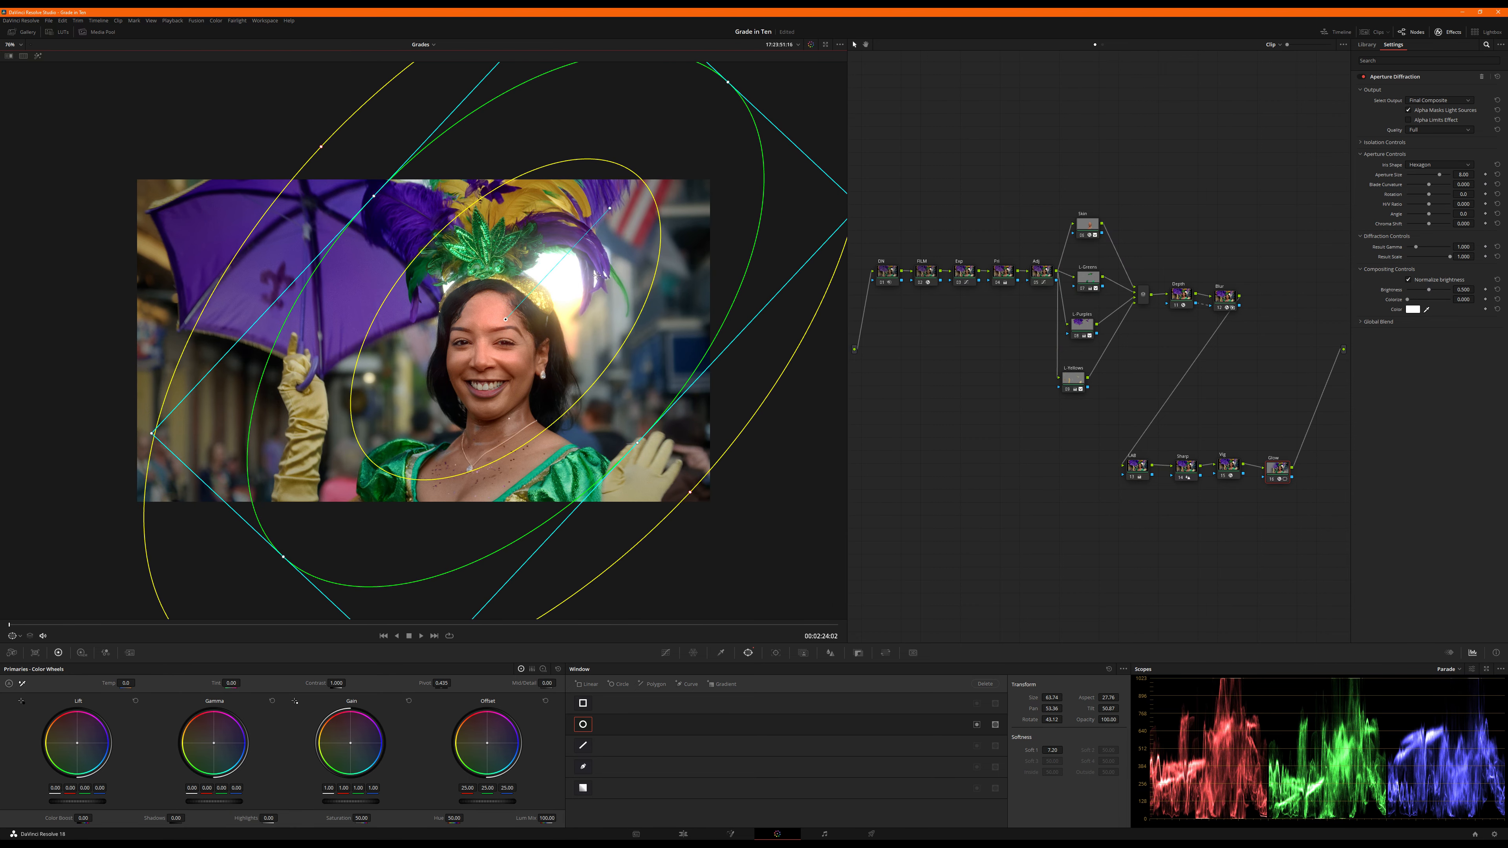
Step: Lower the Aperture Diffraction global blend to 0.4
{"action": "left_click", "coordinate": [1363, 322]}
{"action": "left_click", "coordinate": [1459, 333]}
{"action": "type", "text": "0.358"}
{"action": "key", "text": "Return"}
{"action": "mouse_move", "coordinate": [1415, 335]}
{"action": "left_mouse_down"}
{"action": "mouse_move", "coordinate": [1475, 338]}
{"action": "mouse_move", "coordinate": [1422, 336]}
{"action": "left_mouse_up"}
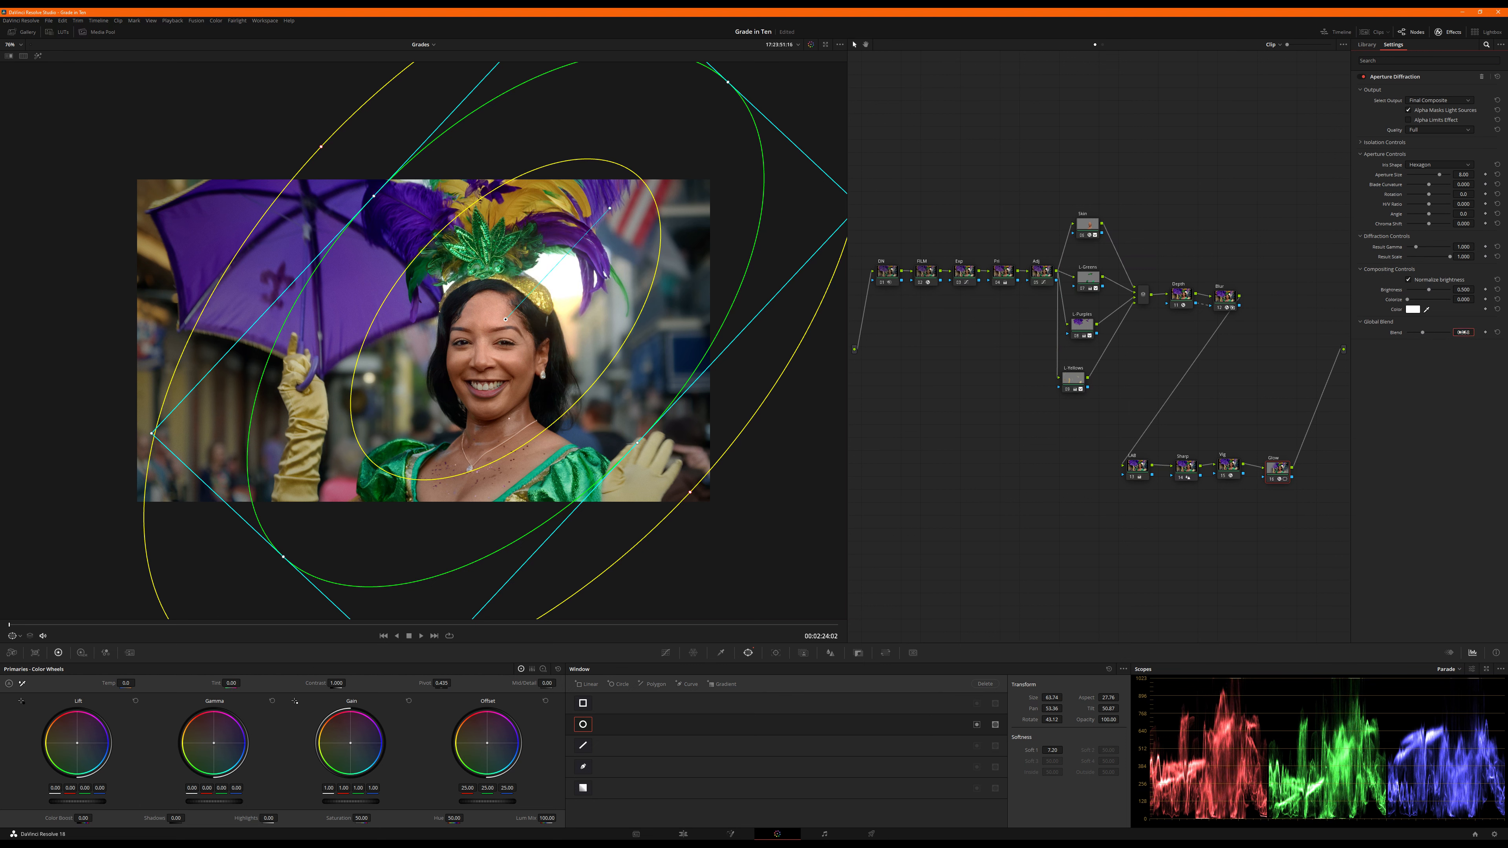
{"action": "left_click_drag", "start_coordinate": [1463, 333], "coordinate": [1464, 332]}
{"action": "scroll", "coordinate": [783, 237], "scroll_direction": "up", "scroll_amount": 3}
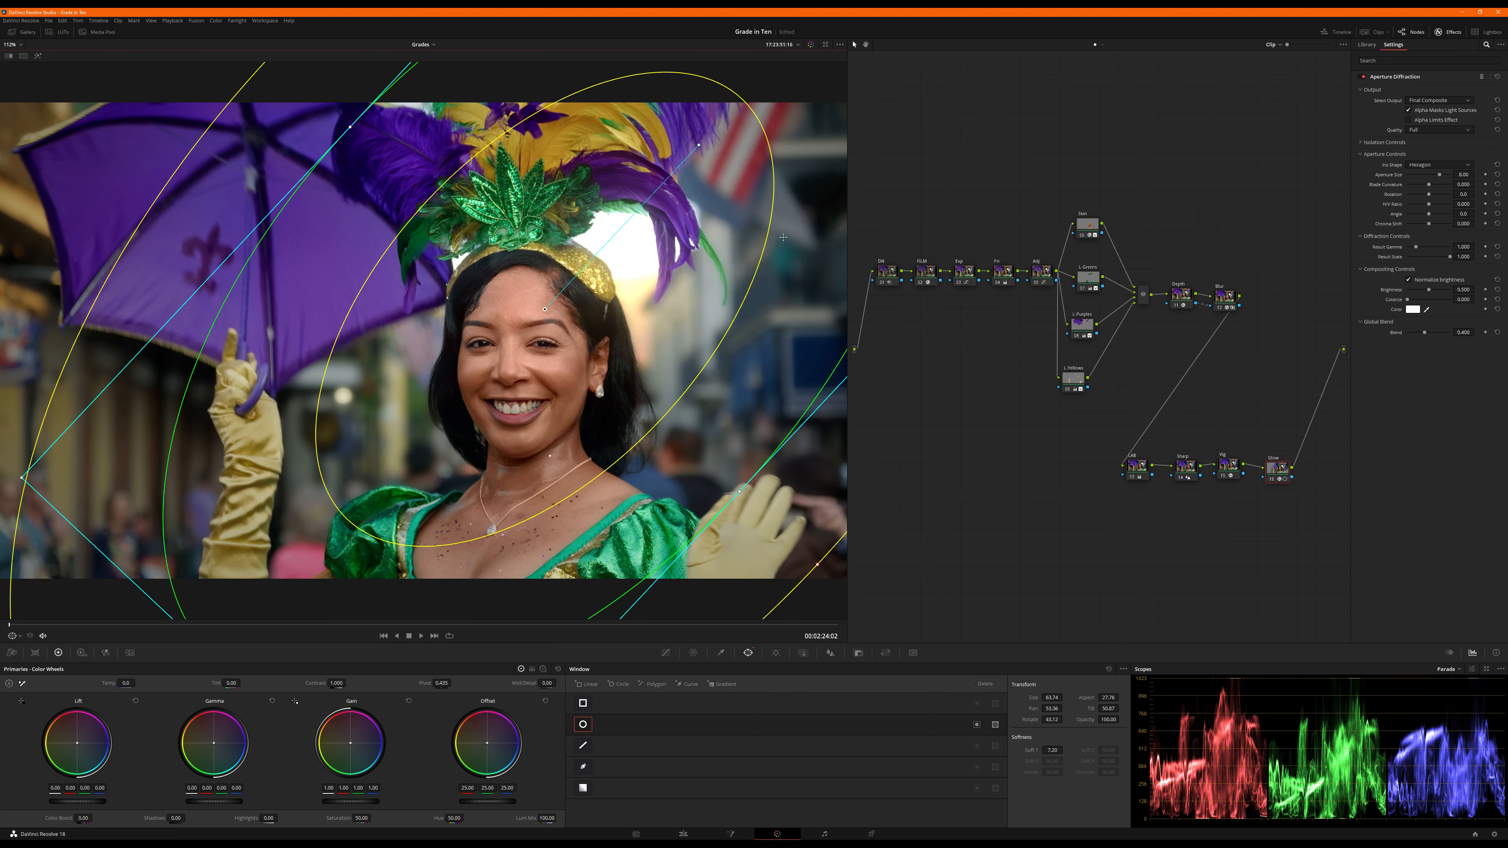
Step: Show the custom curve of the Skin node and link its curve channels for editing
{"action": "left_click", "coordinate": [898, 283]}
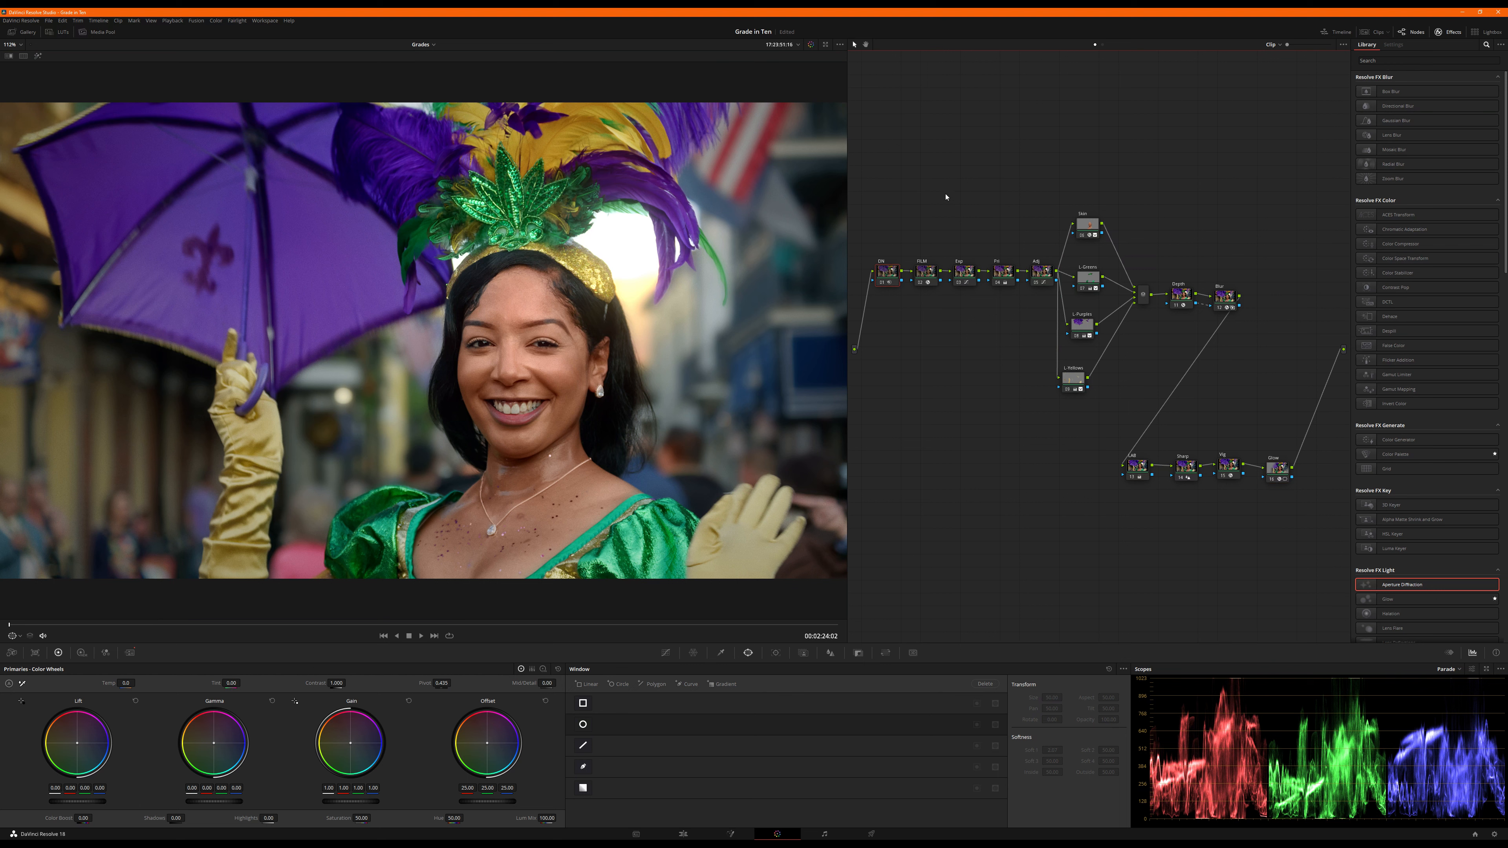
{"action": "left_click", "coordinate": [1078, 237]}
{"action": "left_click", "coordinate": [666, 652]}
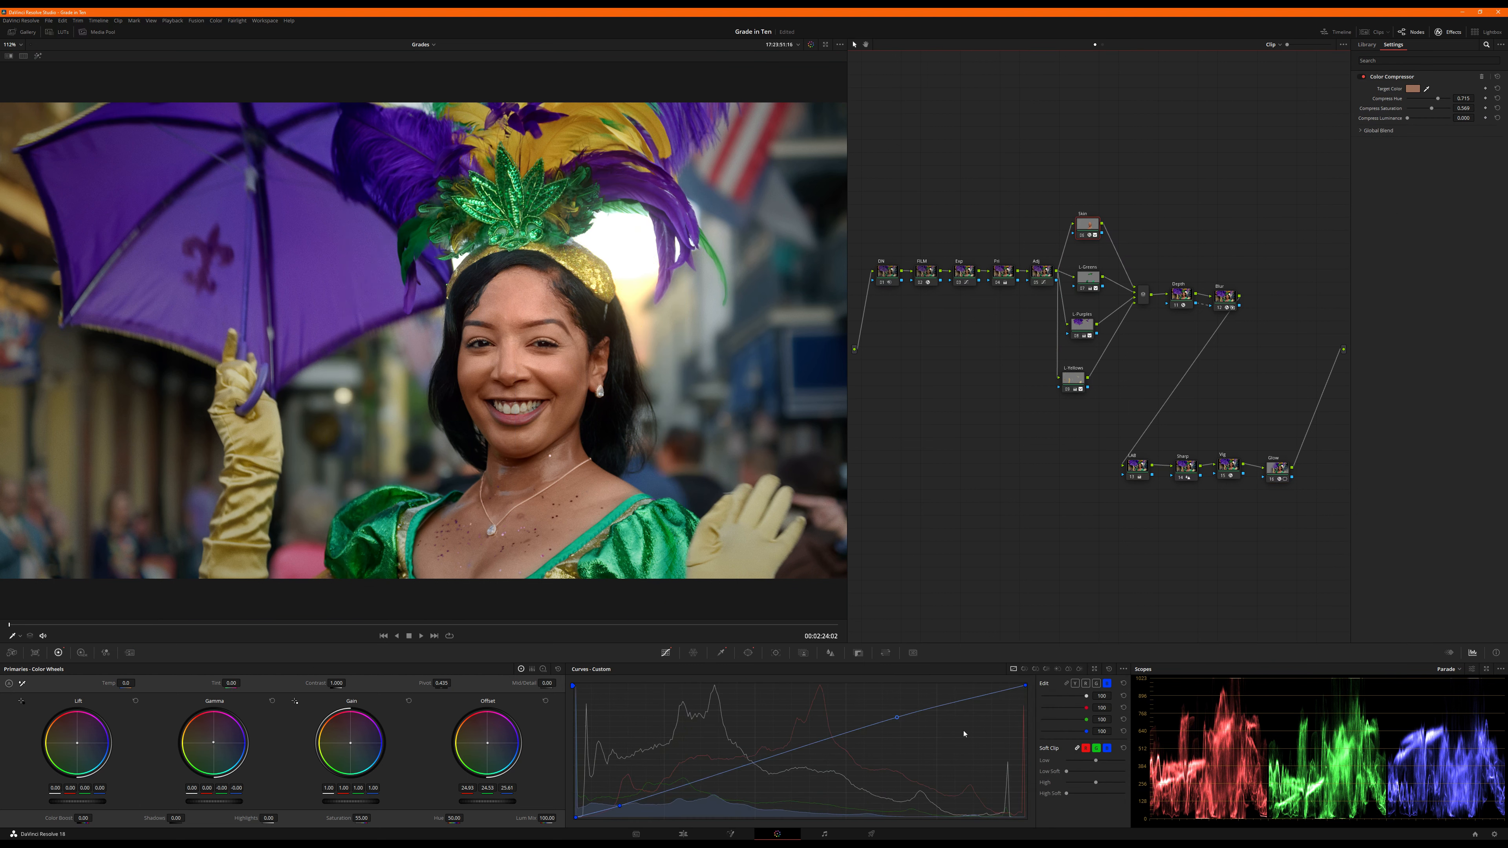
{"action": "left_click", "coordinate": [1067, 683]}
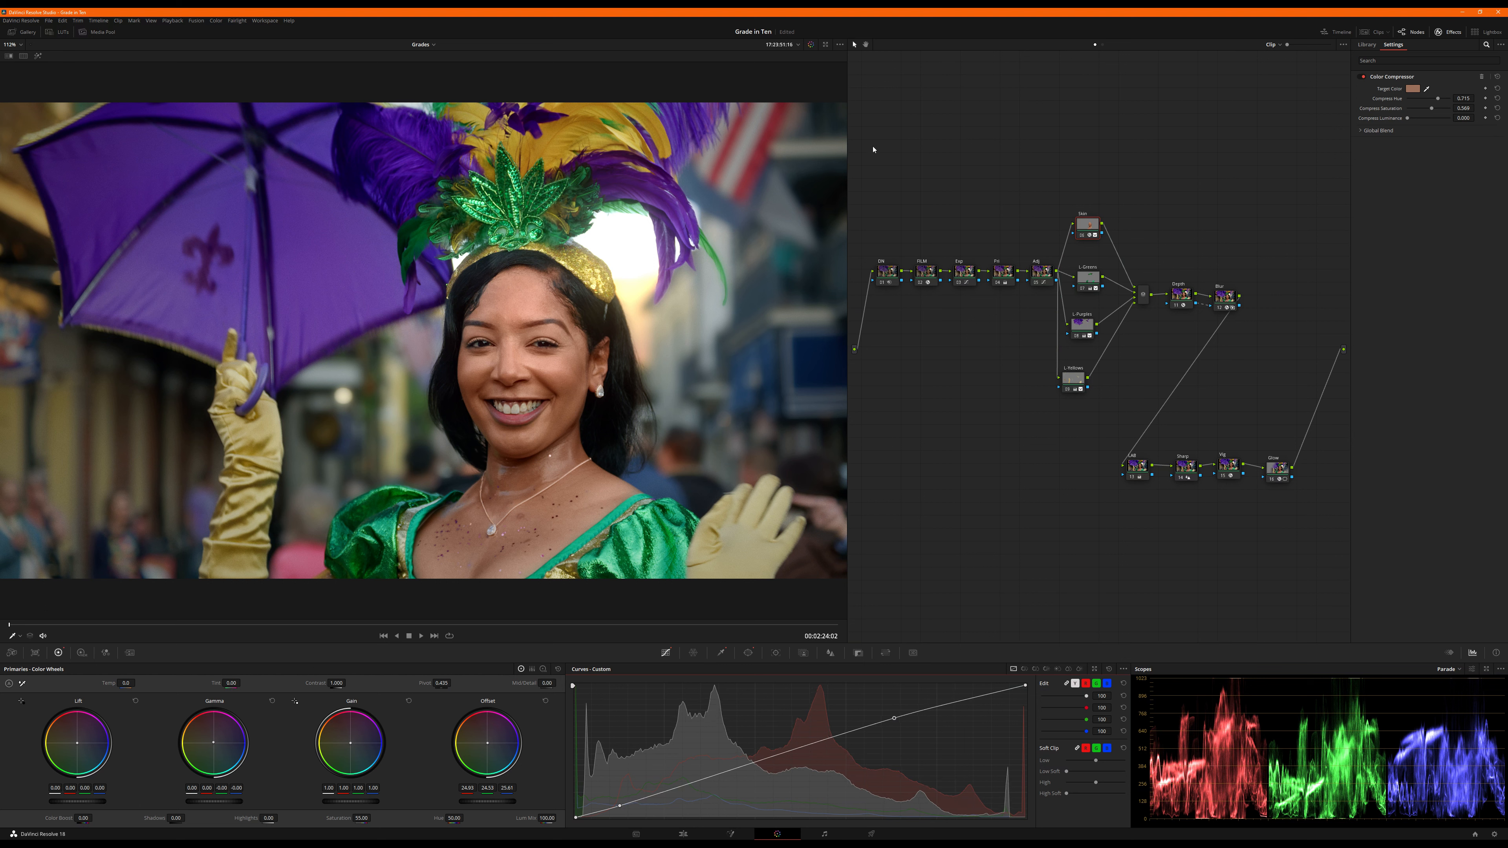
Step: Disable all nodes in the graph, and re-enable the first two nodes of the upper row
{"action": "left_click_drag", "start_coordinate": [872, 150], "coordinate": [1292, 528]}
{"action": "key", "text": "ctrl+d"}
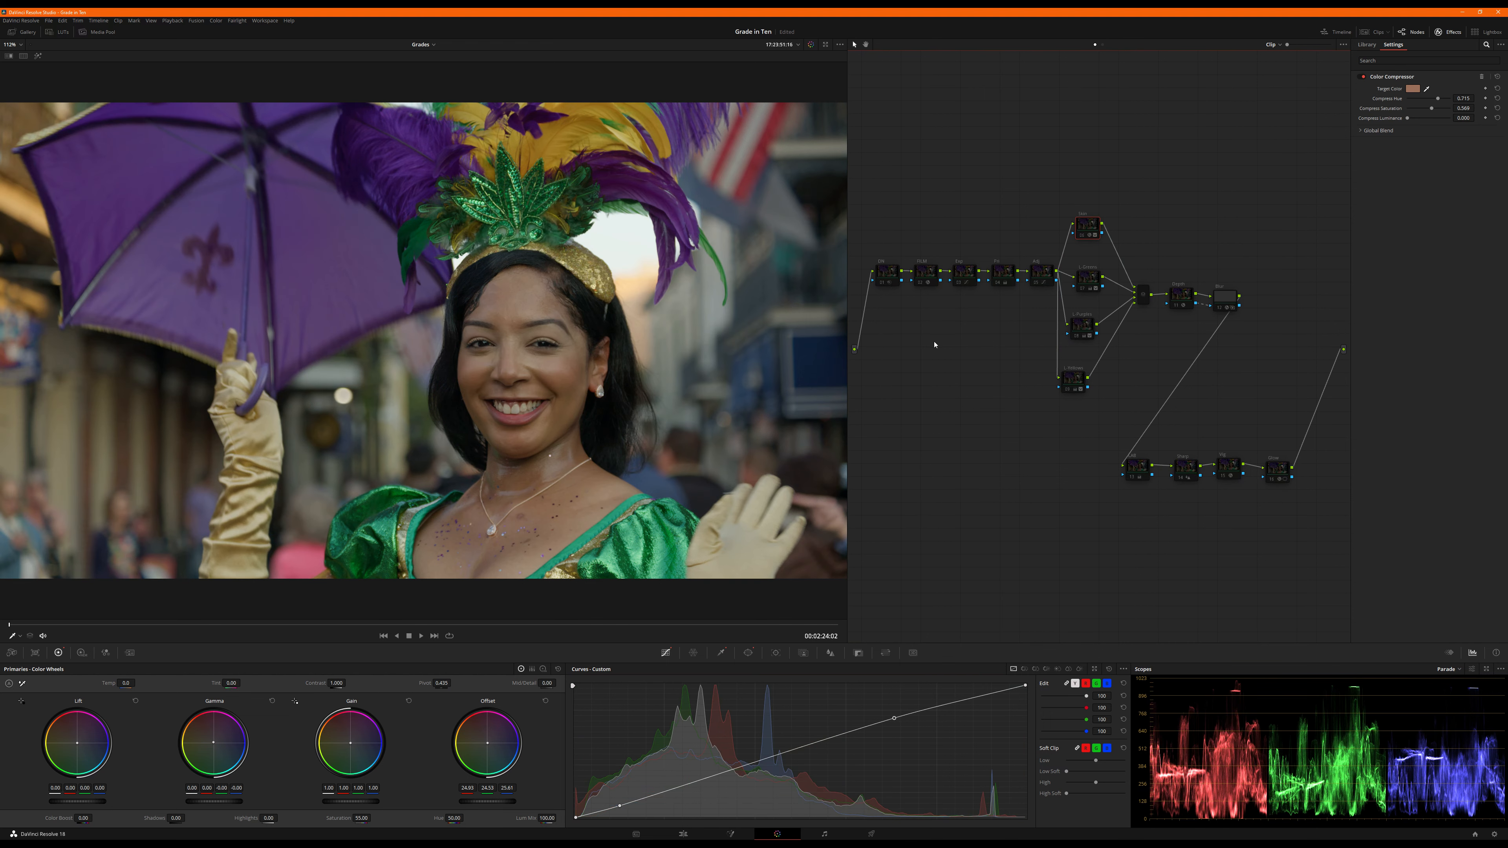
{"action": "left_click", "coordinate": [889, 273]}
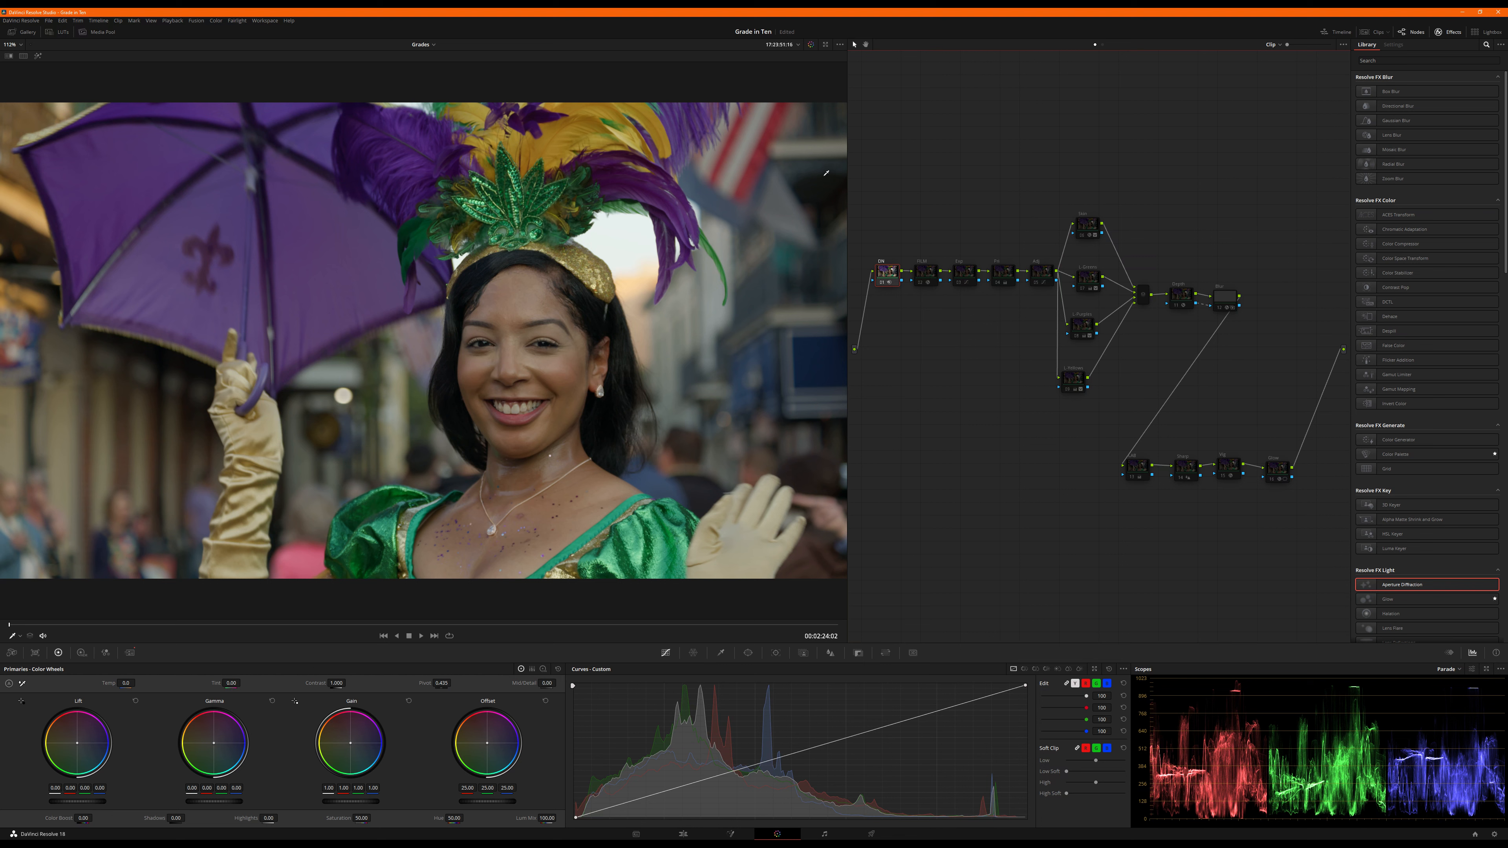
{"action": "left_click", "coordinate": [923, 277]}
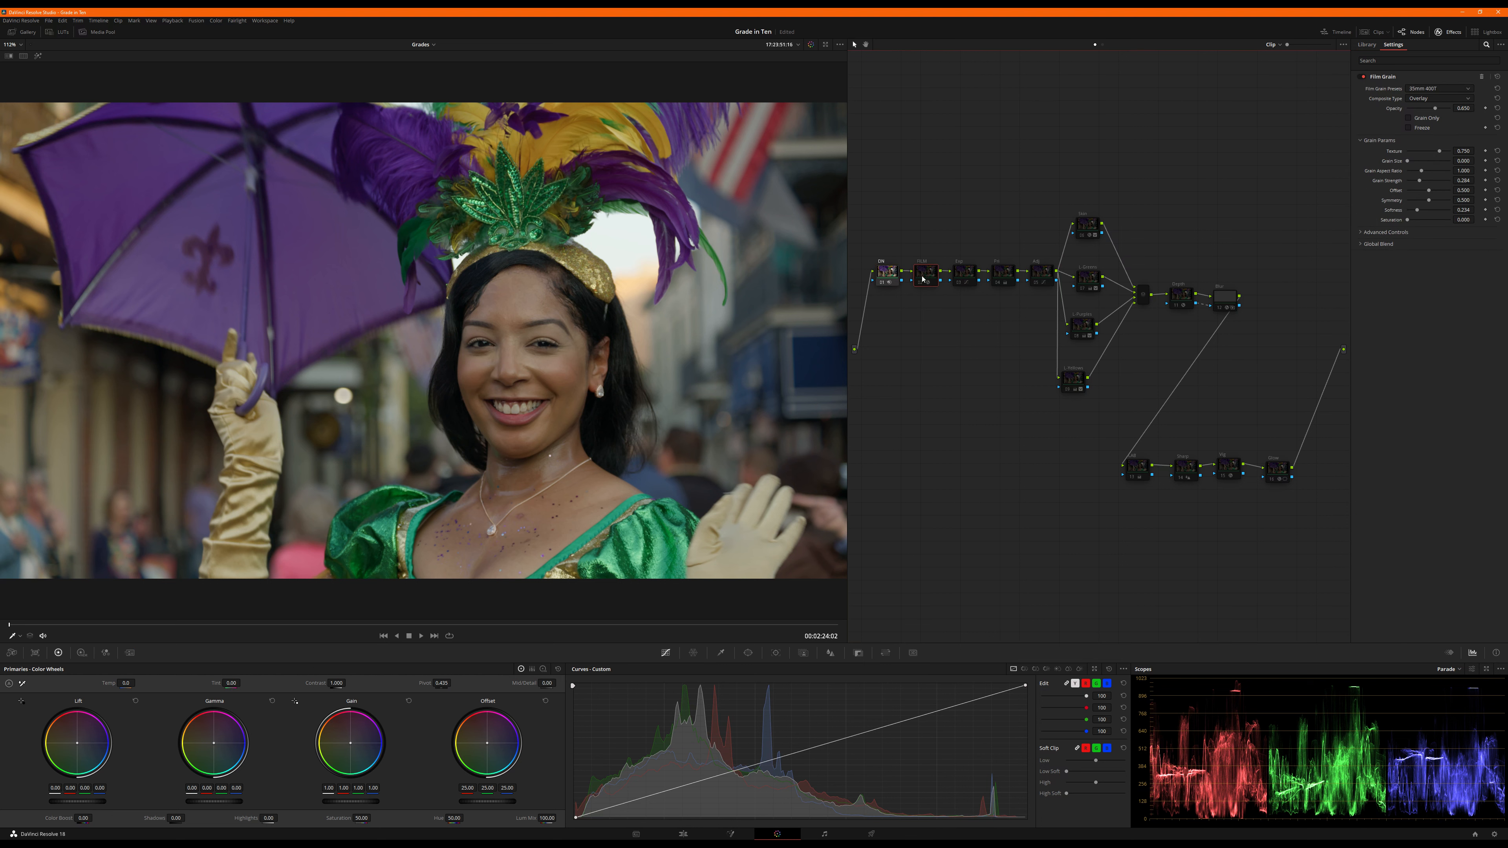
{"action": "key", "text": "ctrl+d"}
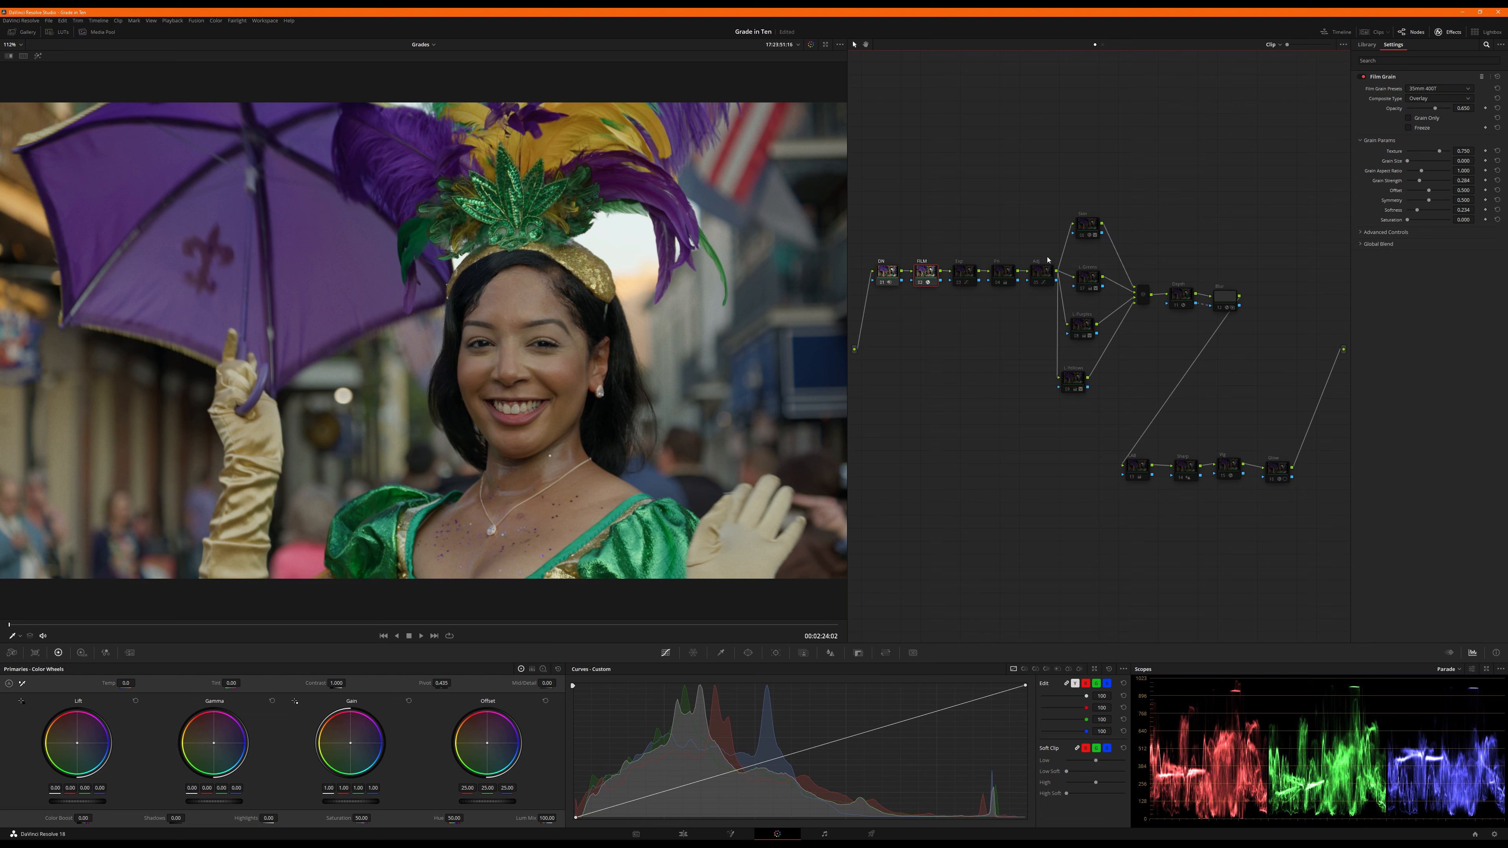
Step: Re-enable the third, fourth and fifth nodes of the upper row one at a time to review each adjustment
{"action": "left_click", "coordinate": [960, 275]}
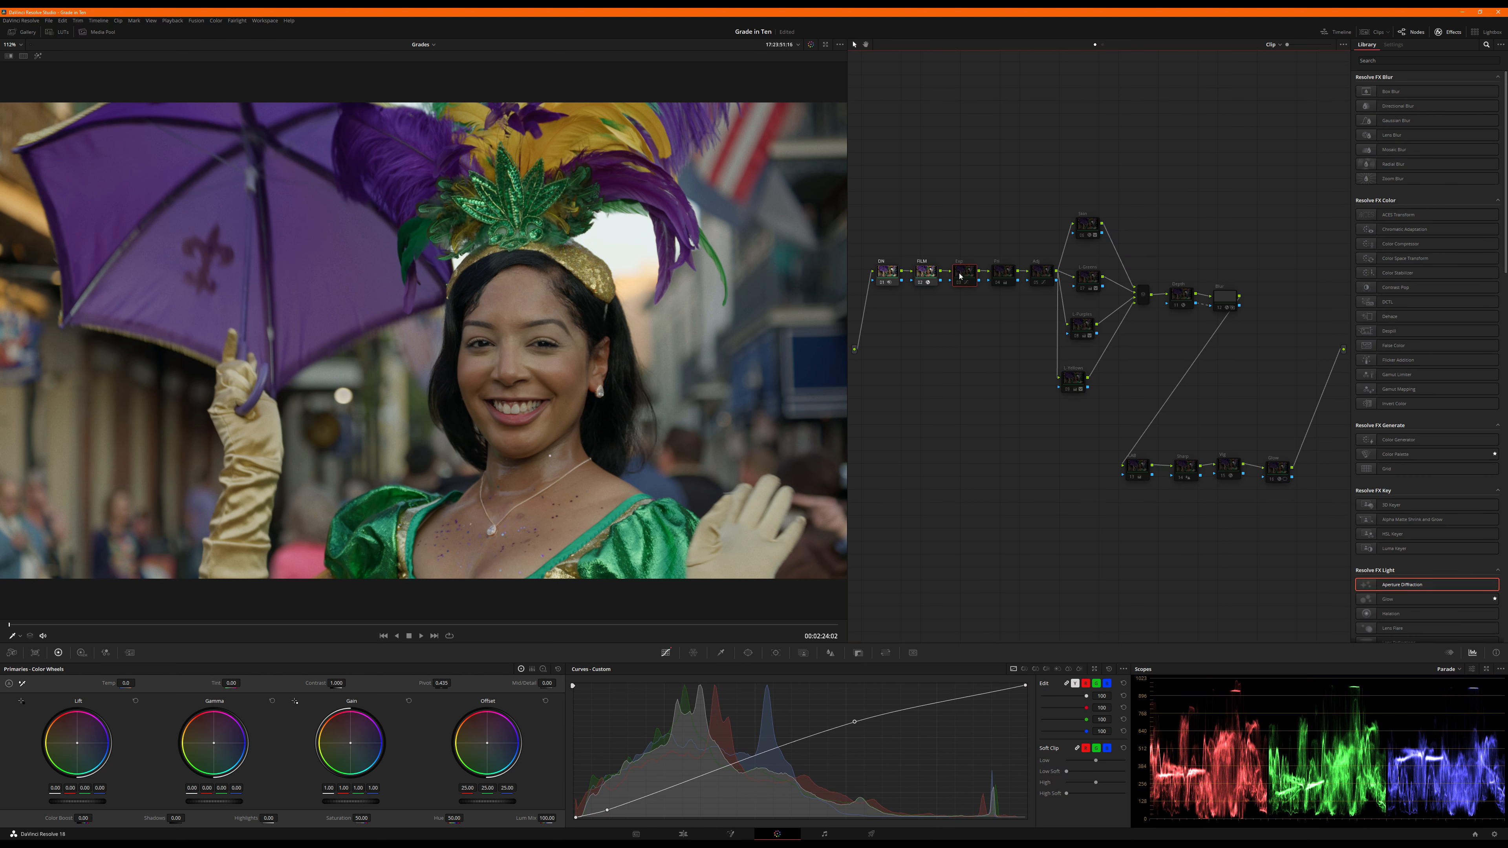
{"action": "key", "text": "ctrl+d"}
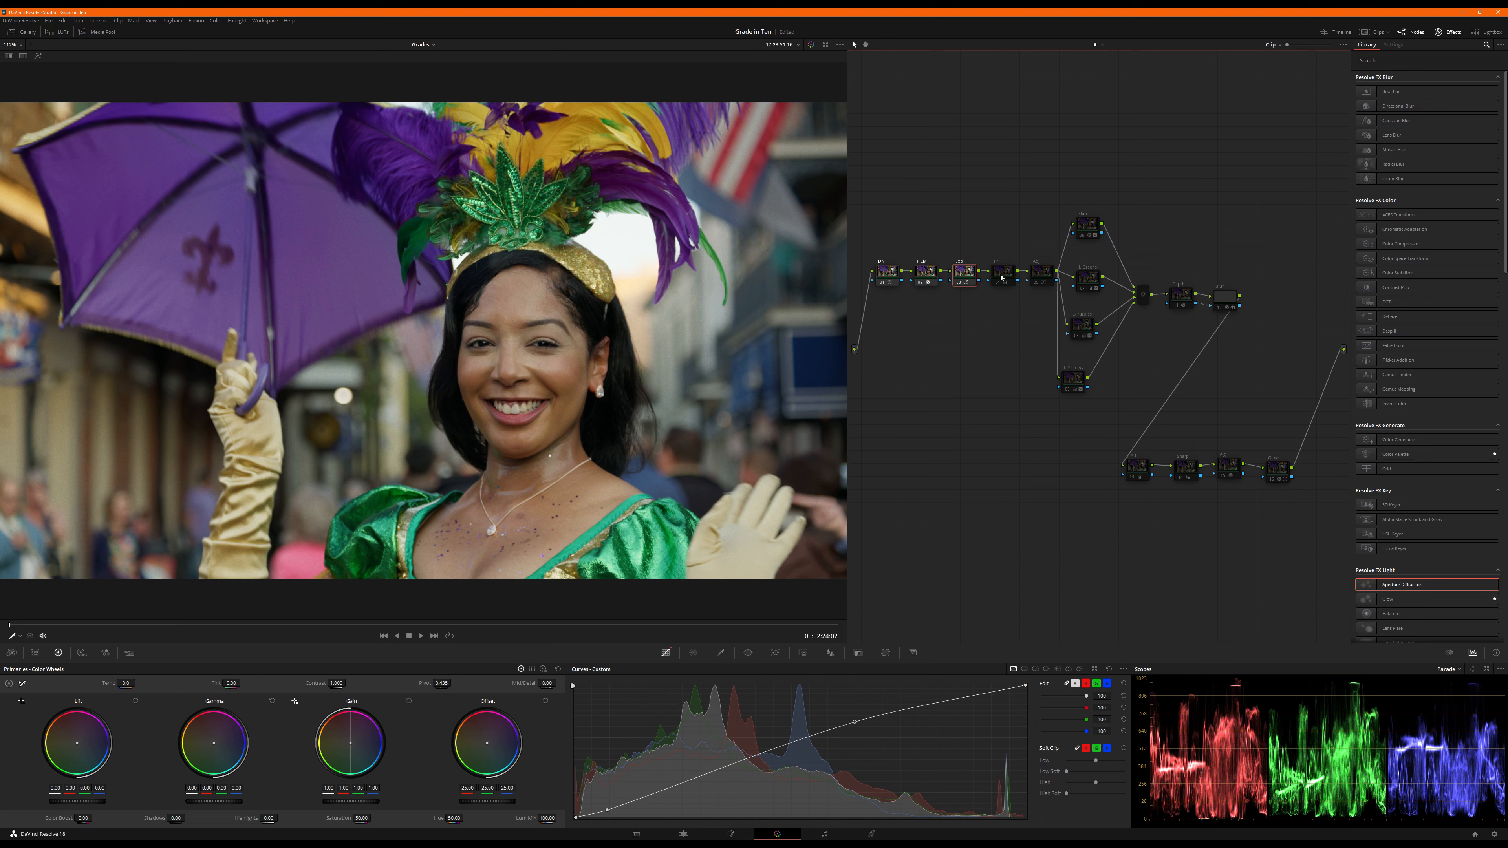
{"action": "left_click", "coordinate": [1000, 278]}
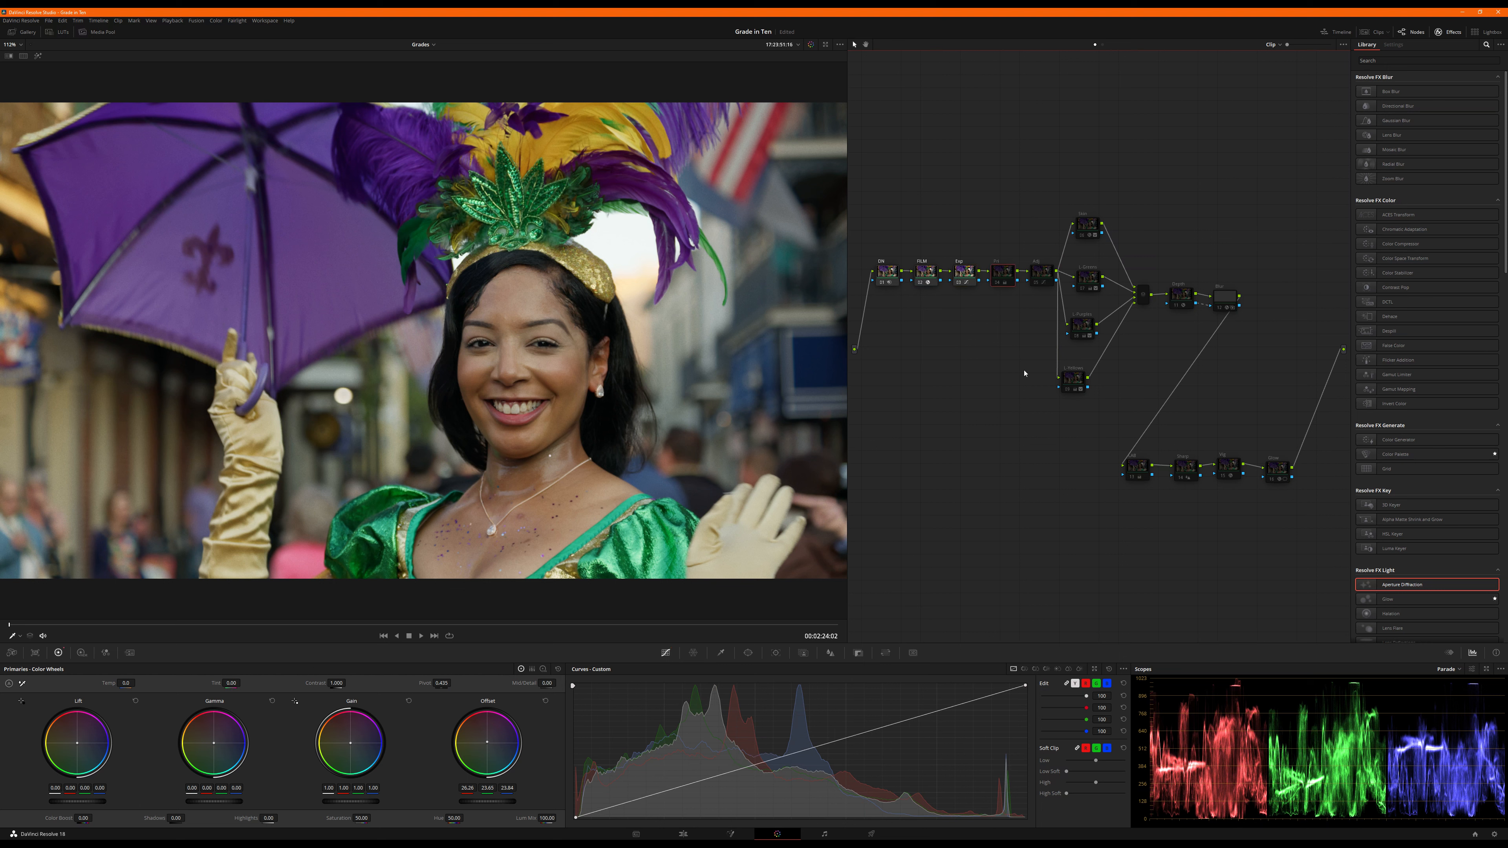
{"action": "key", "text": "ctrl+d"}
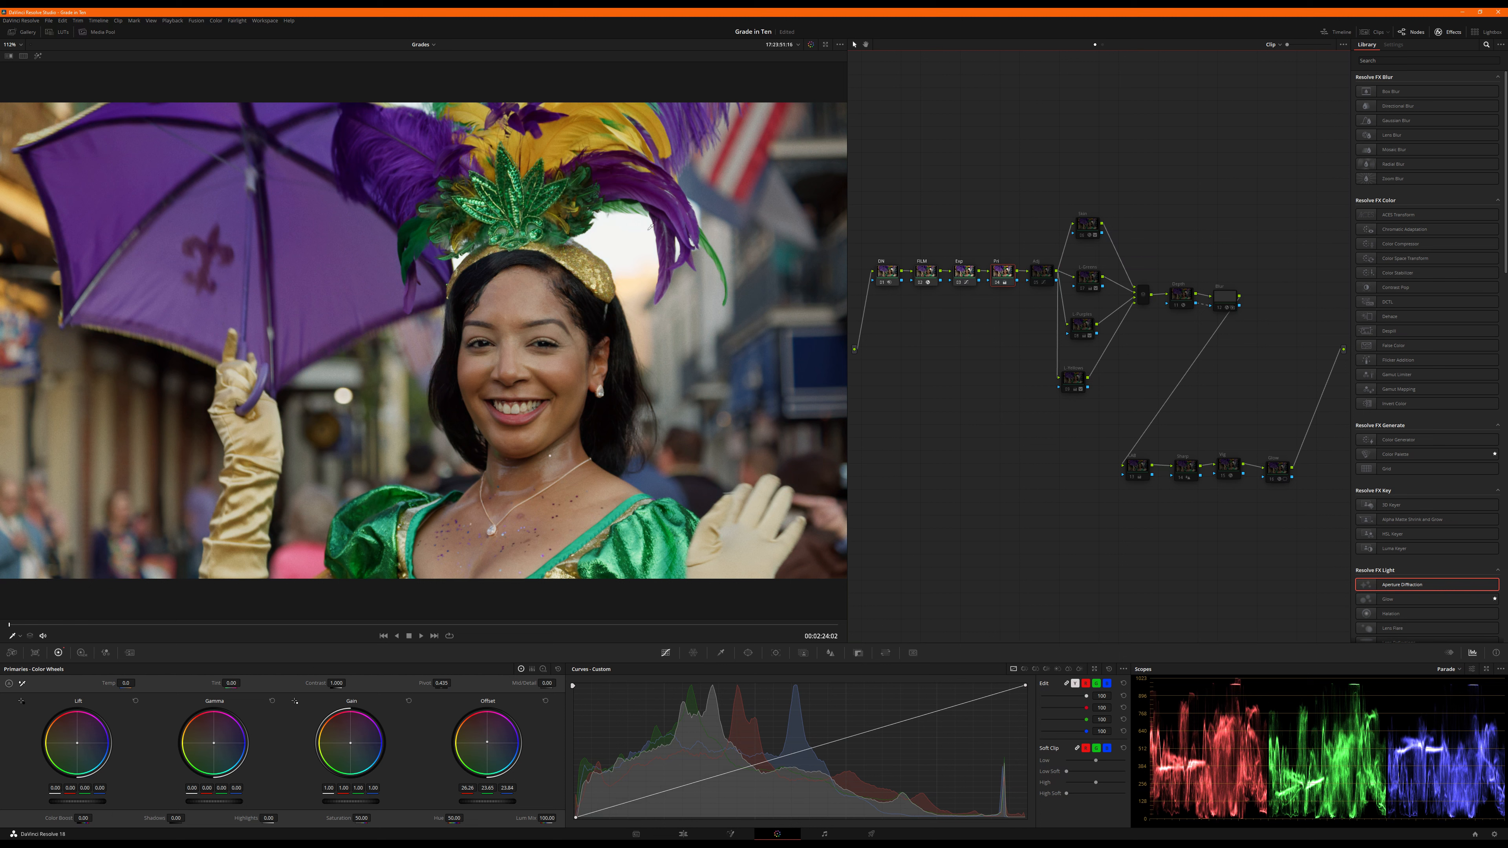
{"action": "key", "text": "ctrl+s"}
{"action": "left_click", "coordinate": [1041, 276]}
{"action": "key", "text": "ctrl+d"}
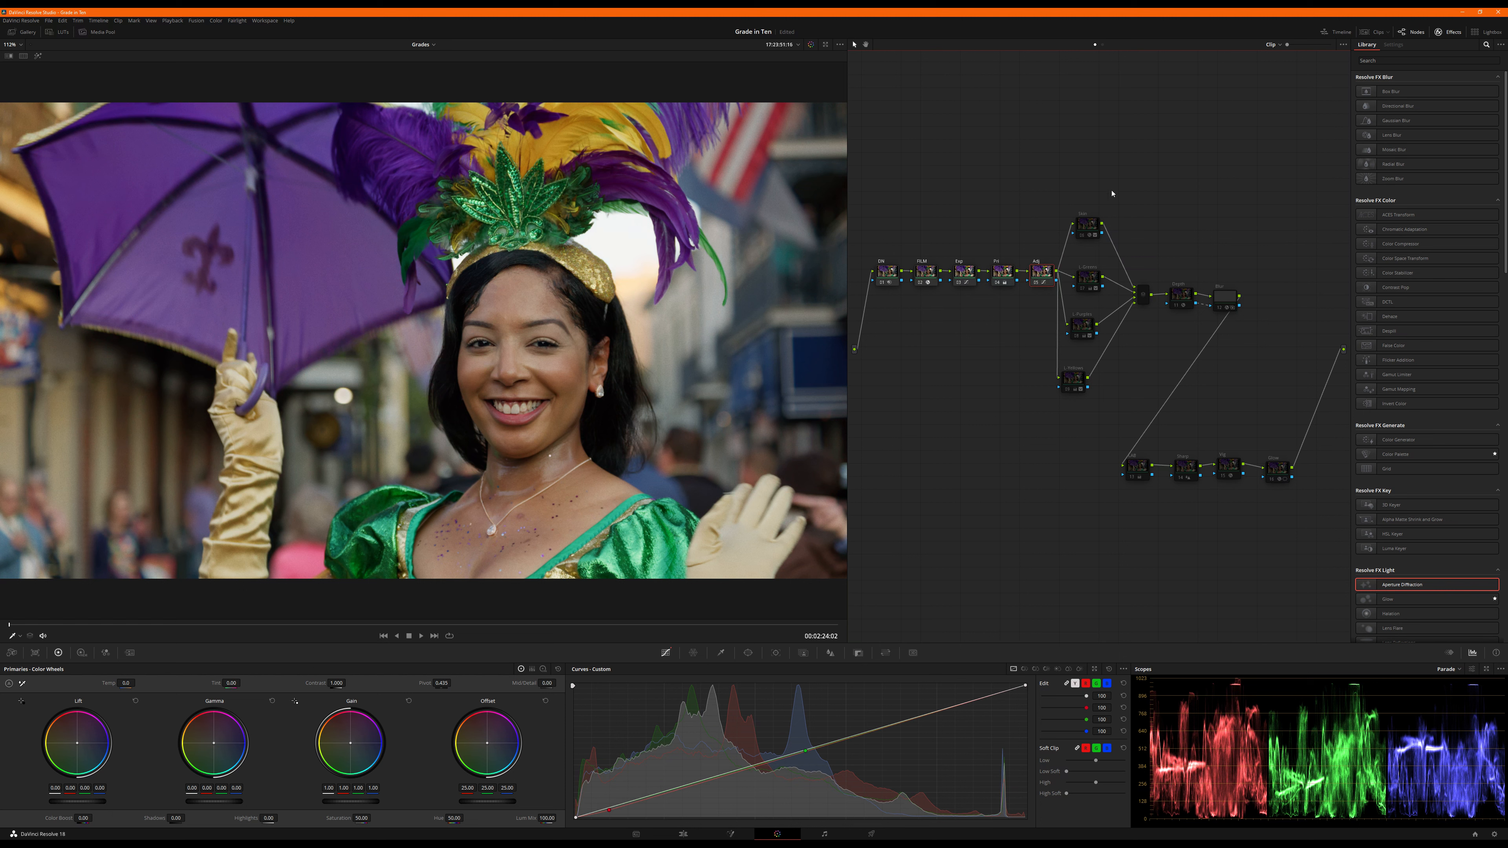
Step: Re-enable the four parallel color nodes together with their mixer, followed by the Depth and Blur nodes
{"action": "left_click_drag", "start_coordinate": [1073, 174], "coordinate": [1144, 391]}
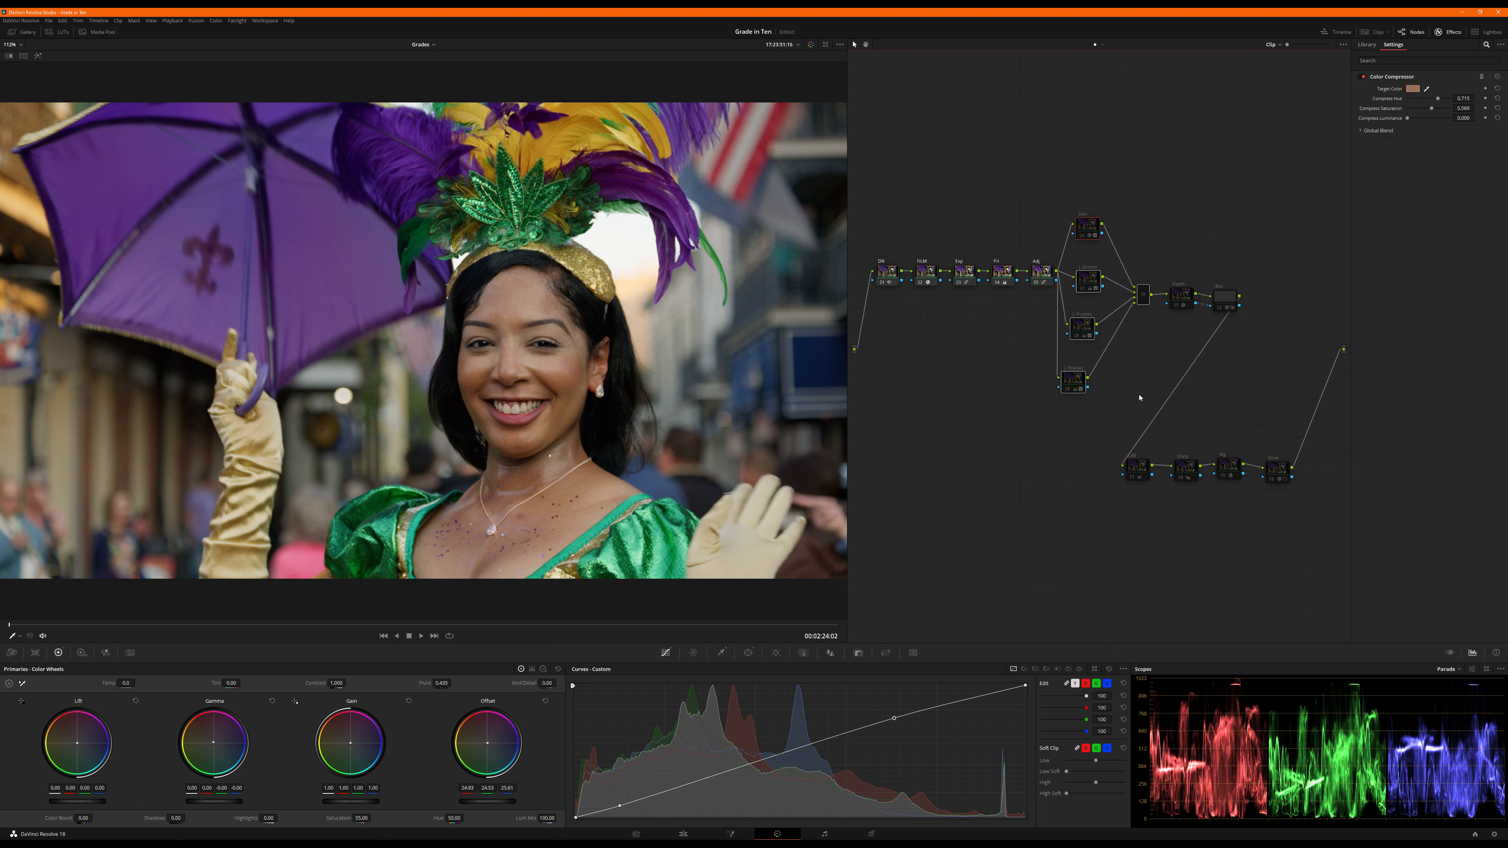
{"action": "key", "text": "ctrl+d"}
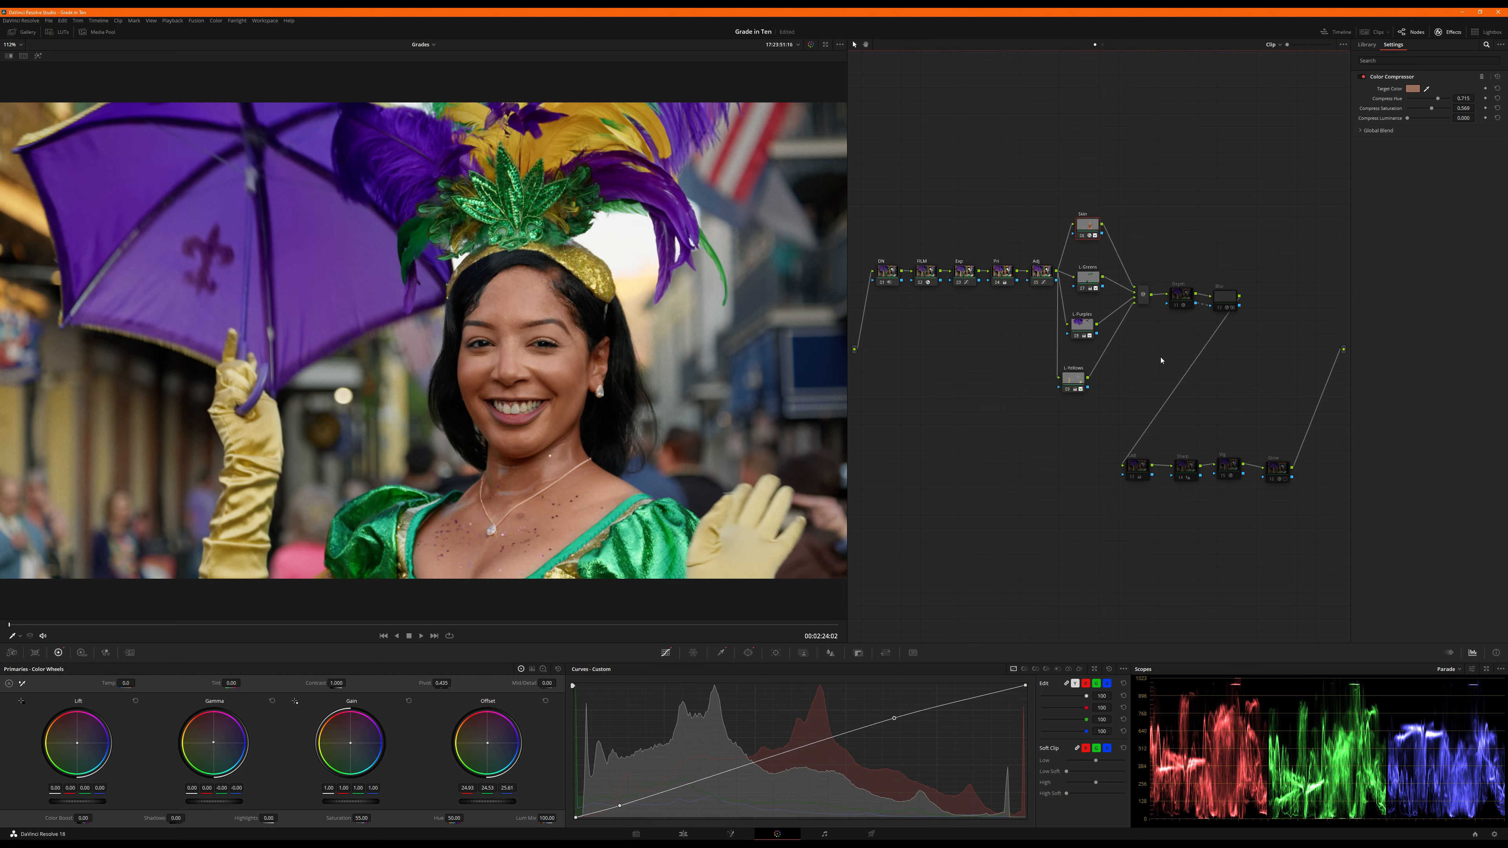
{"action": "left_click", "coordinate": [1181, 293]}
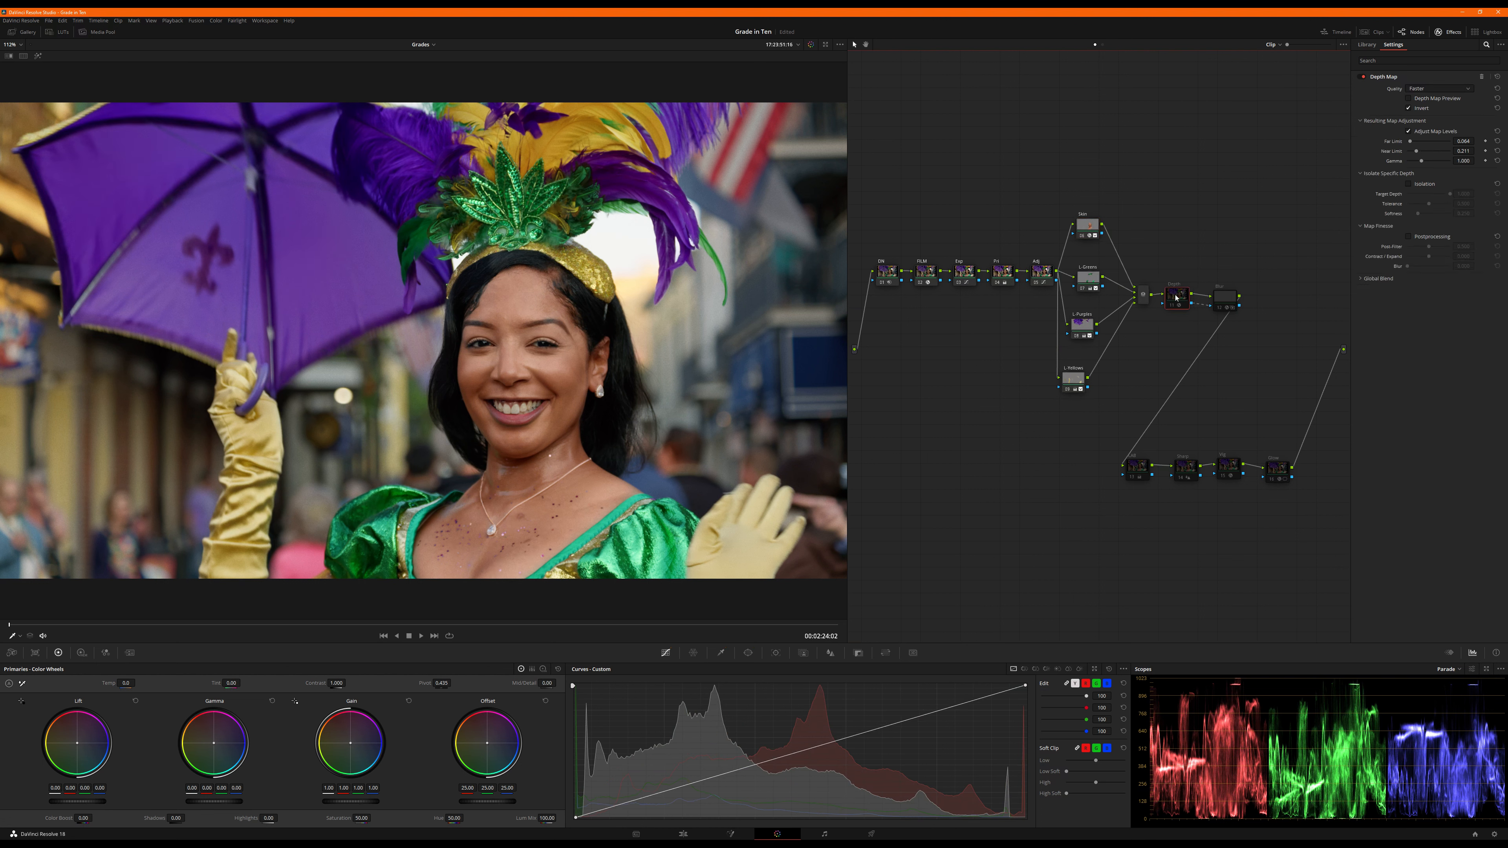
{"action": "left_click", "coordinate": [1229, 303]}
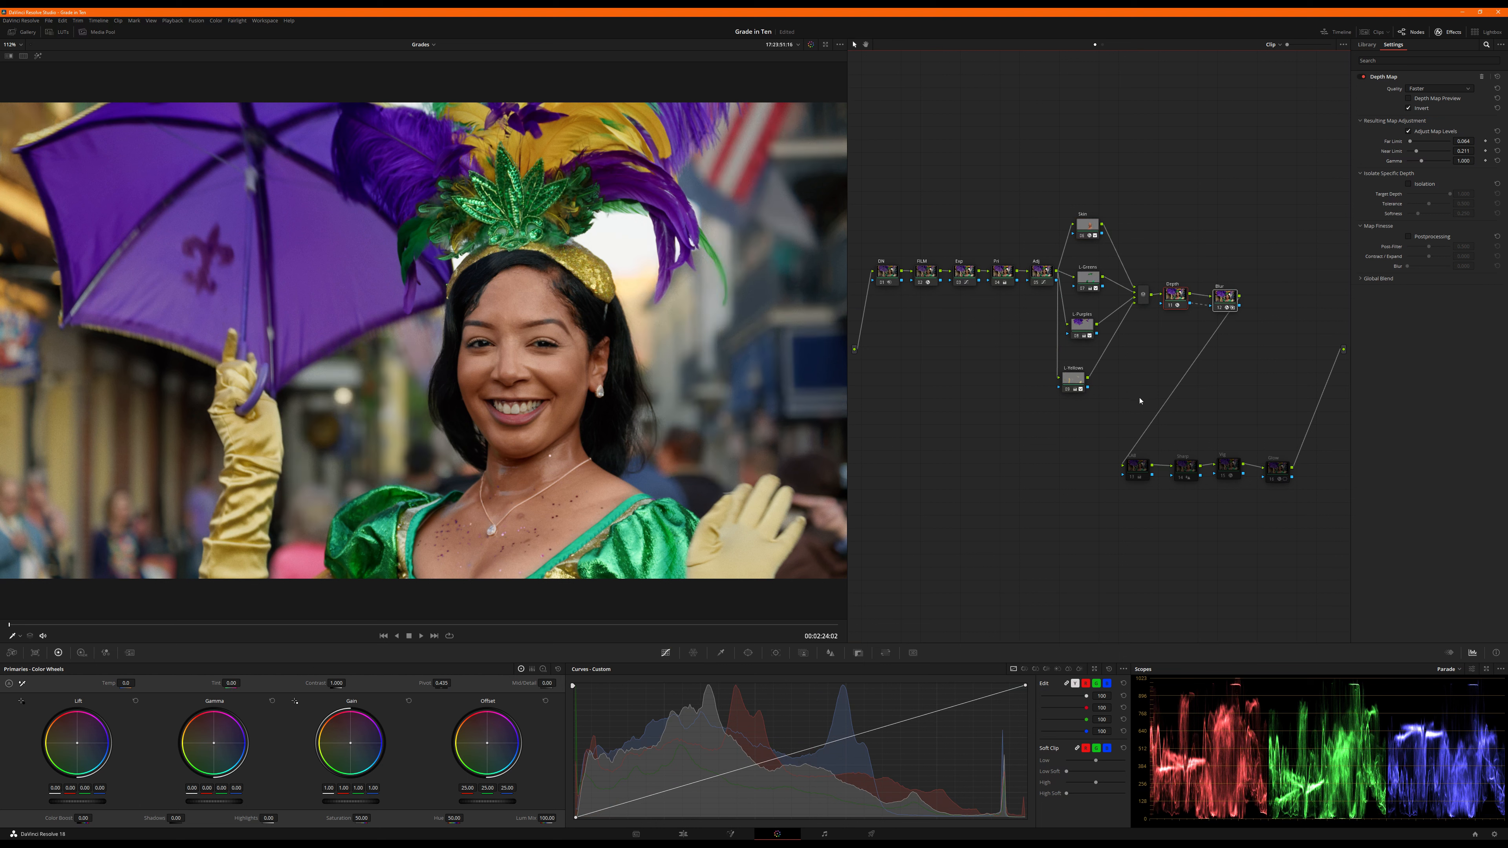
Step: Move the Film Grain node from the start of the upper row to a new serial node after Blur
{"action": "left_click", "coordinate": [928, 277]}
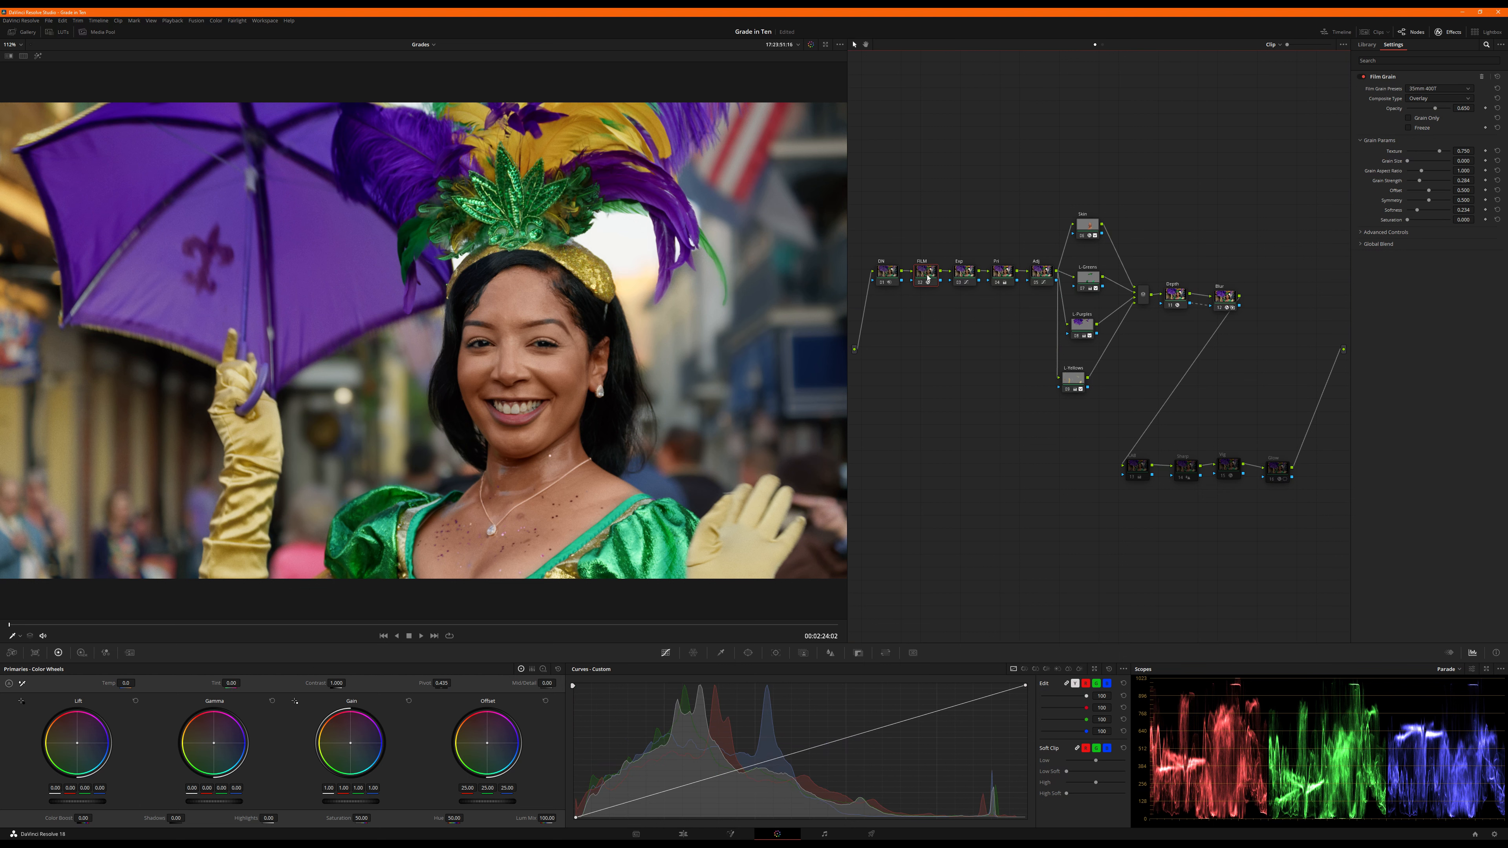
{"action": "key", "text": "Delete"}
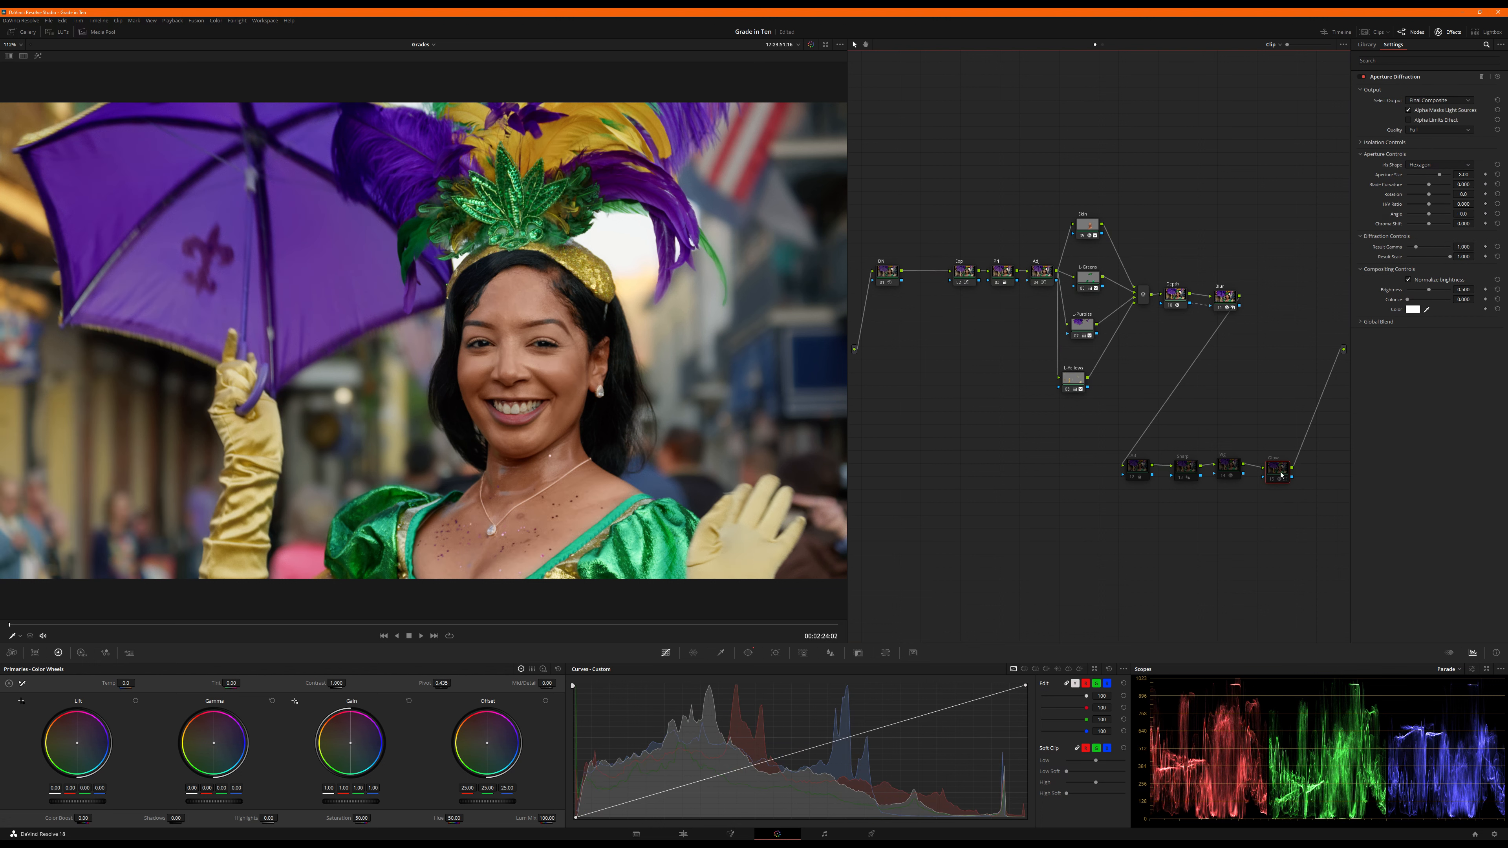
{"action": "left_click_drag", "start_coordinate": [1277, 471], "coordinate": [1238, 478]}
{"action": "left_click", "coordinate": [1222, 470]}
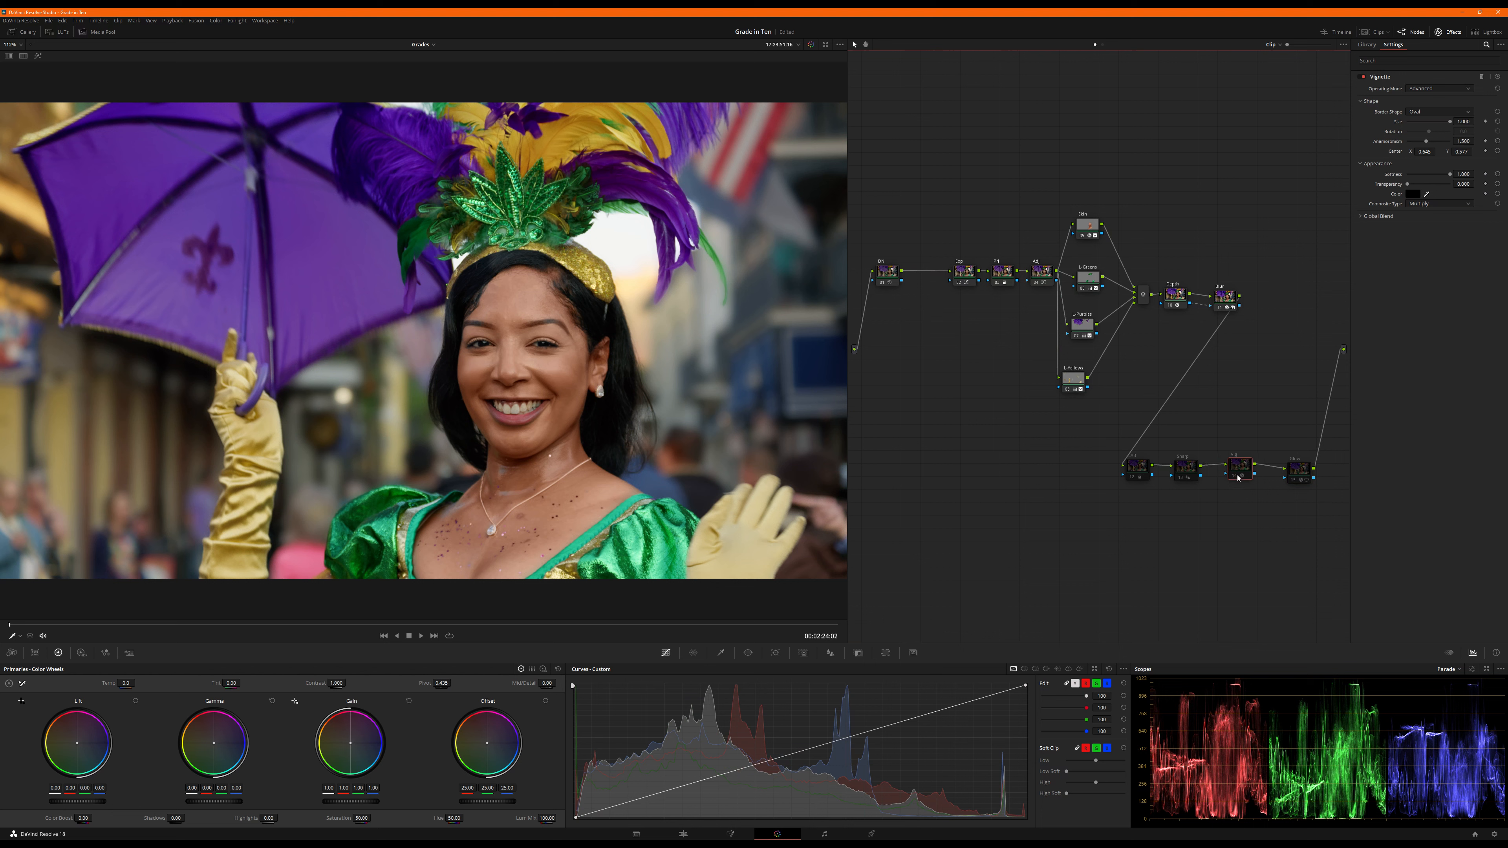
{"action": "left_click", "coordinate": [1219, 303]}
{"action": "key", "text": "alt+s"}
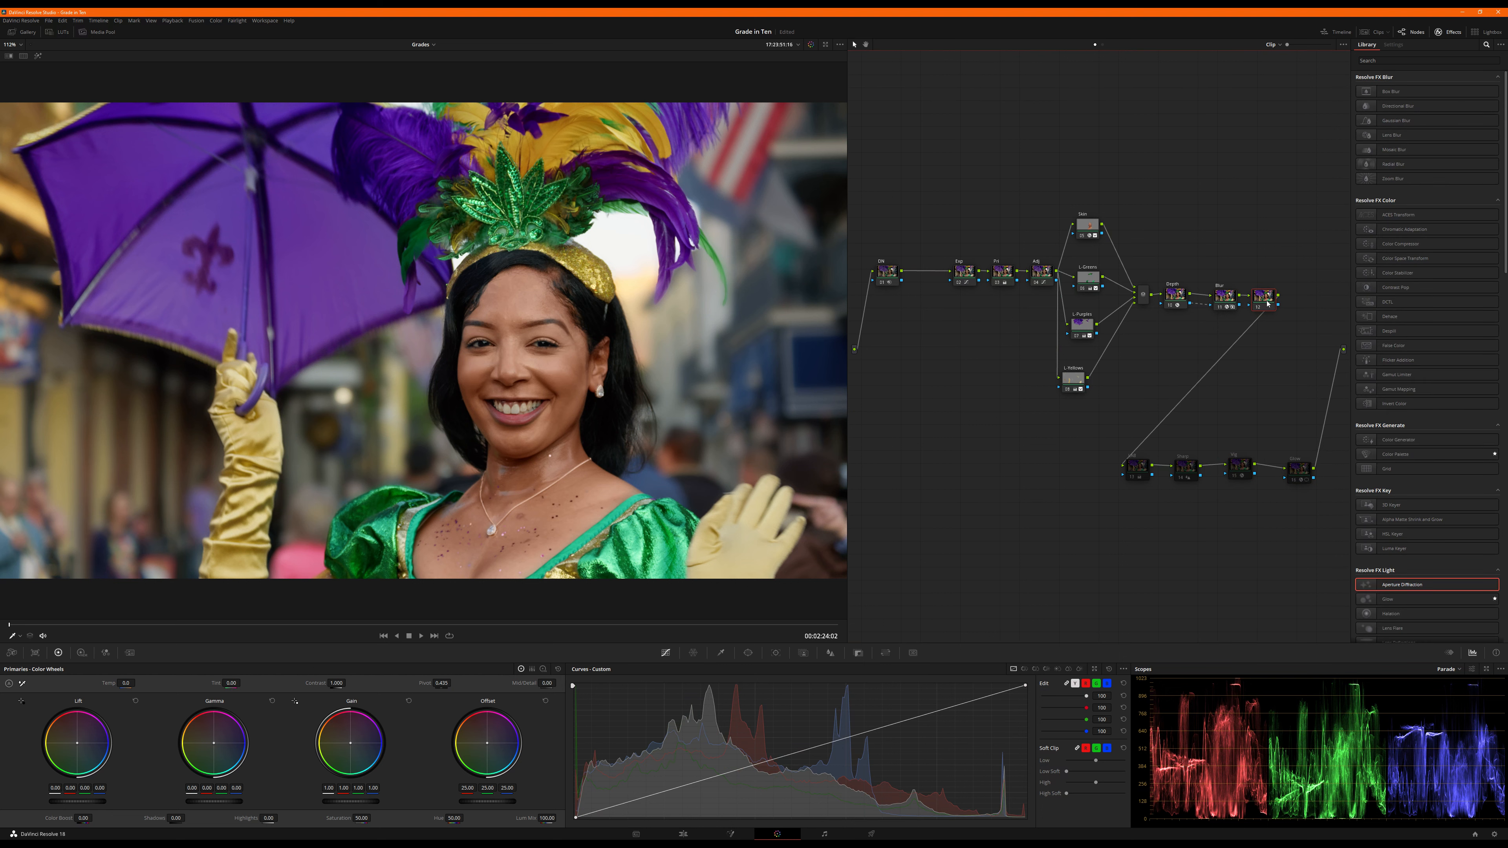
{"action": "key", "text": "ctrl+v"}
{"action": "left_click_drag", "start_coordinate": [1264, 313], "coordinate": [1269, 310]}
Step: Re-enable the four nodes of the lower row one at a time and show the finished grade in an enlarged viewer
{"action": "left_click_drag", "start_coordinate": [1136, 477], "coordinate": [1146, 478]}
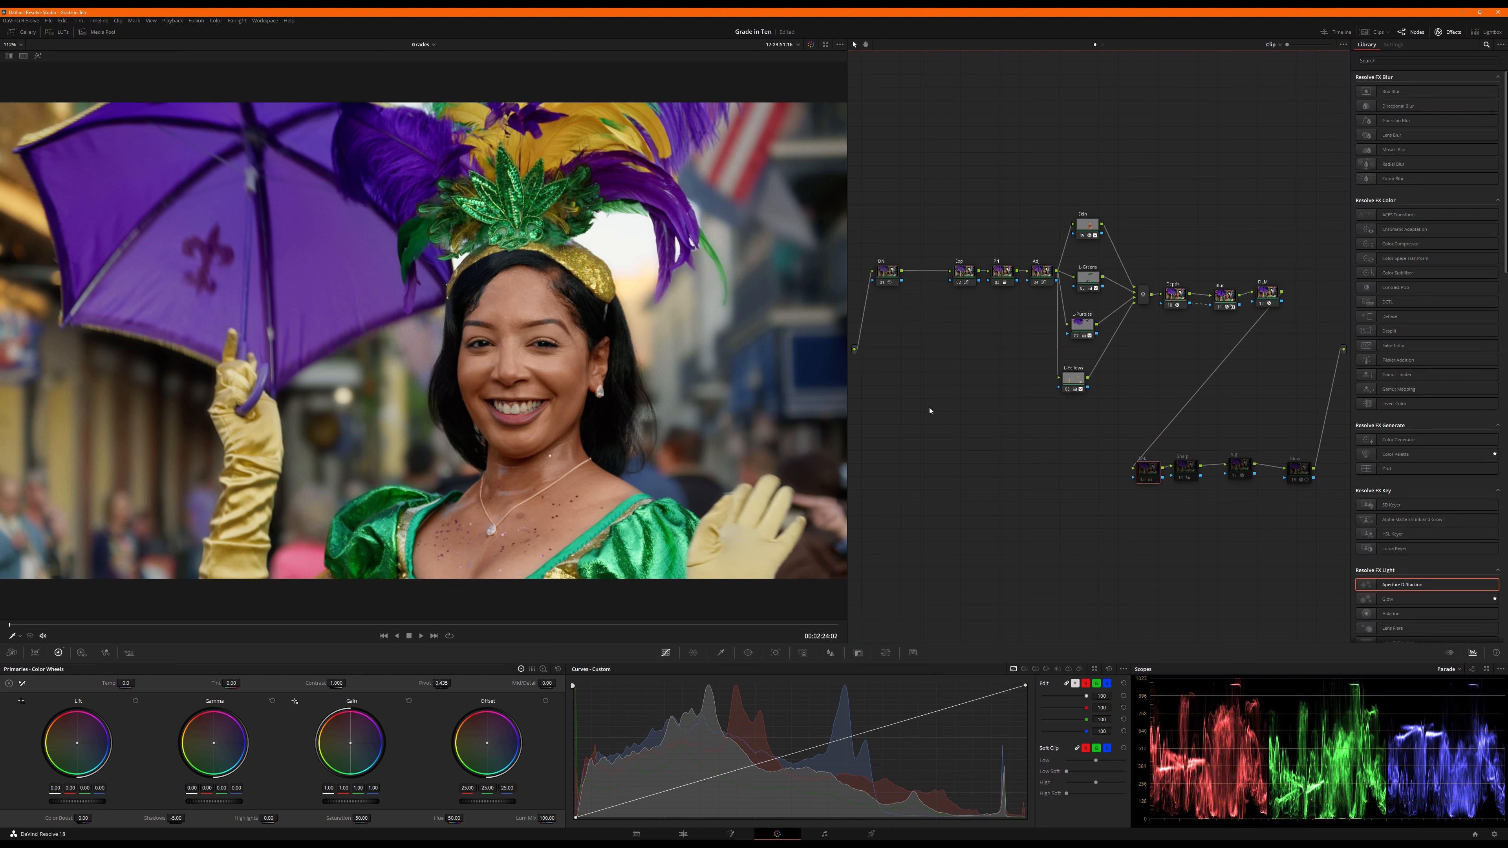
{"action": "left_click_drag", "start_coordinate": [1146, 474], "coordinate": [1143, 469]}
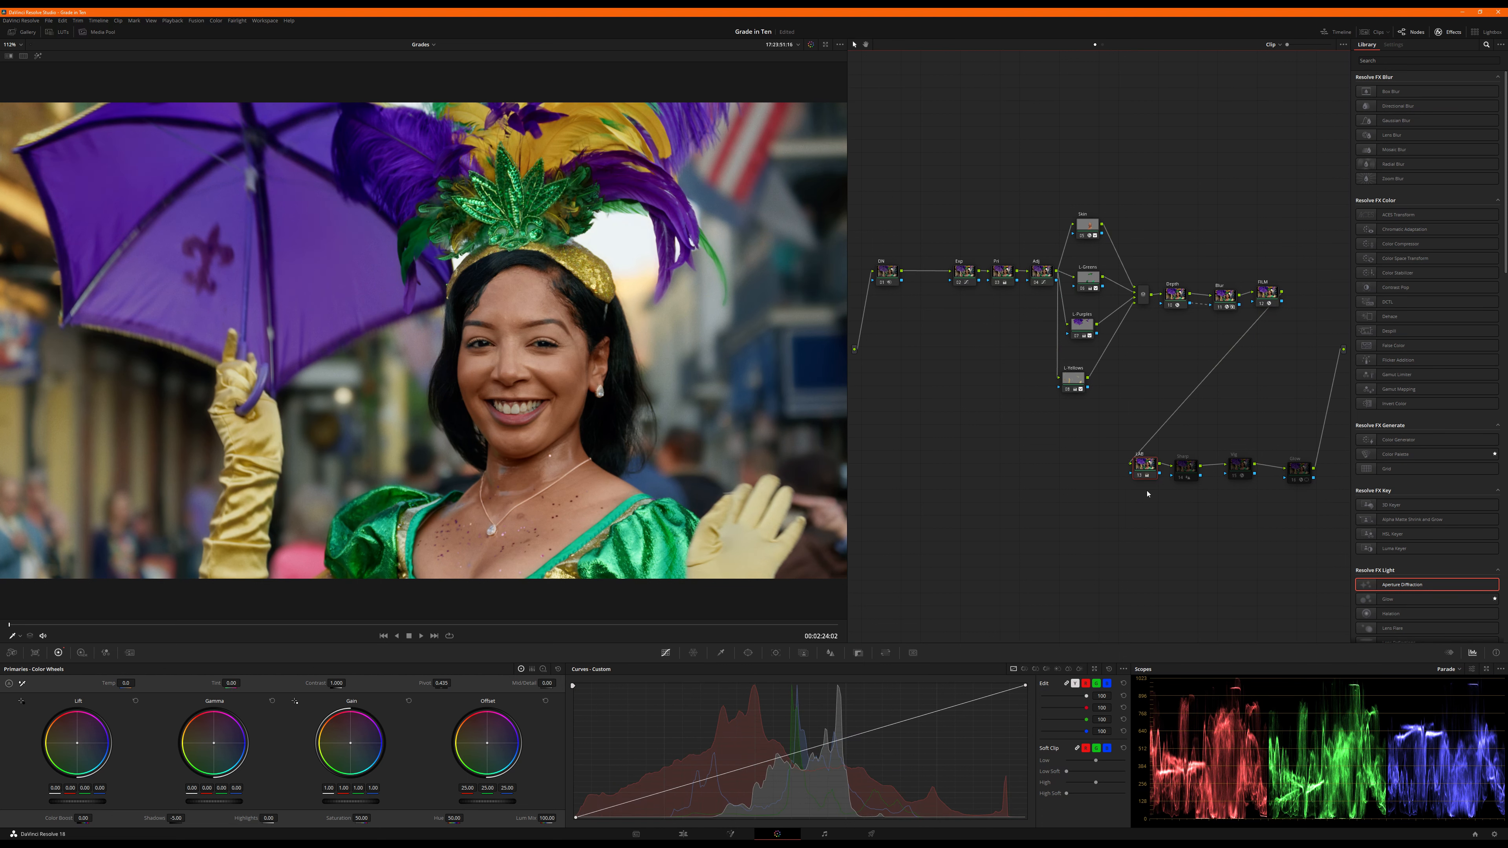
{"action": "left_click", "coordinate": [1182, 473]}
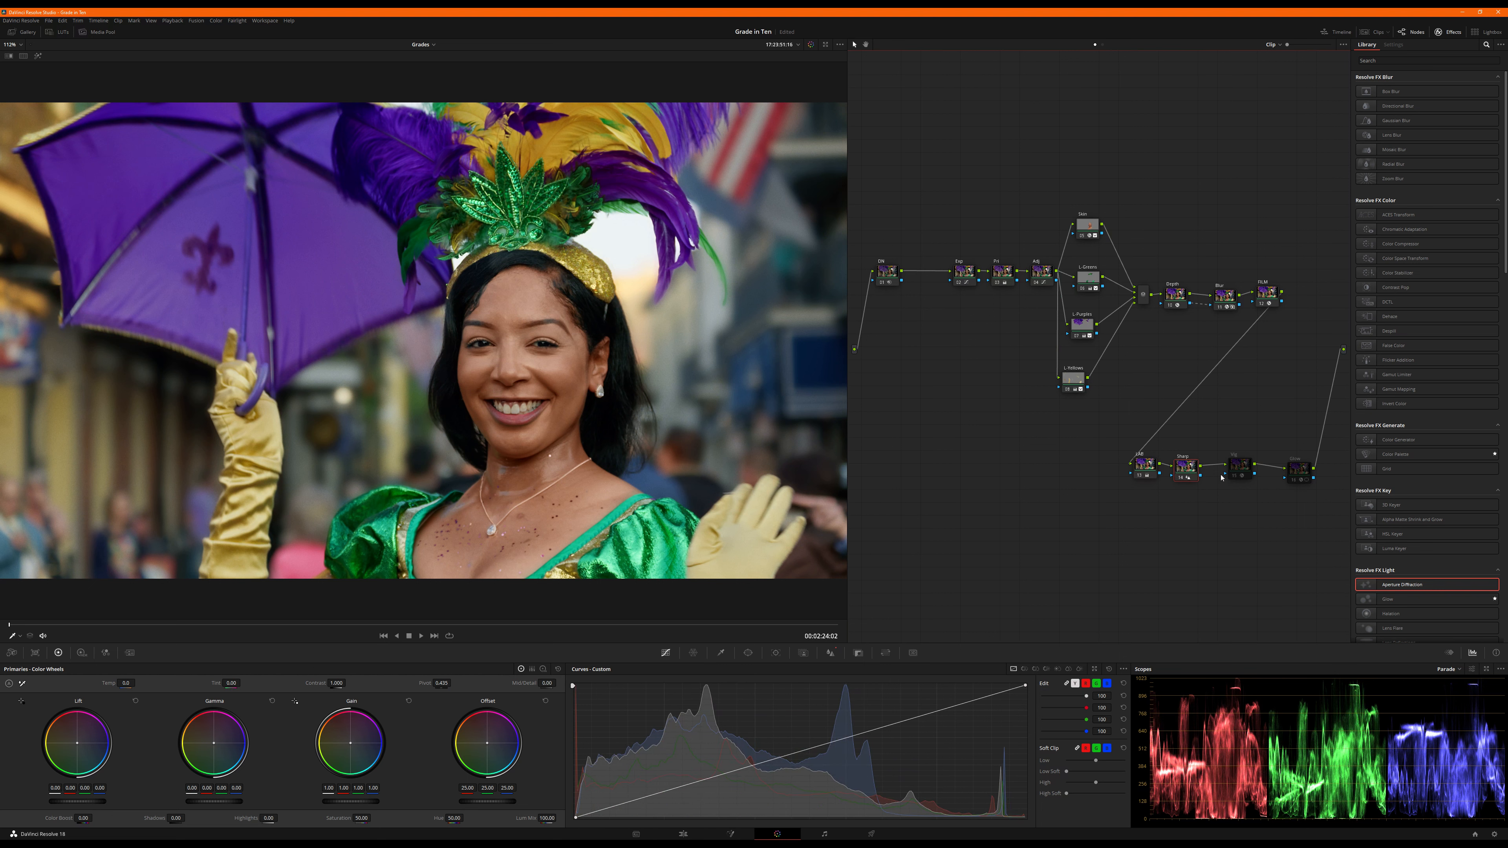
{"action": "left_click", "coordinate": [1235, 469]}
{"action": "key", "text": "ctrl+d"}
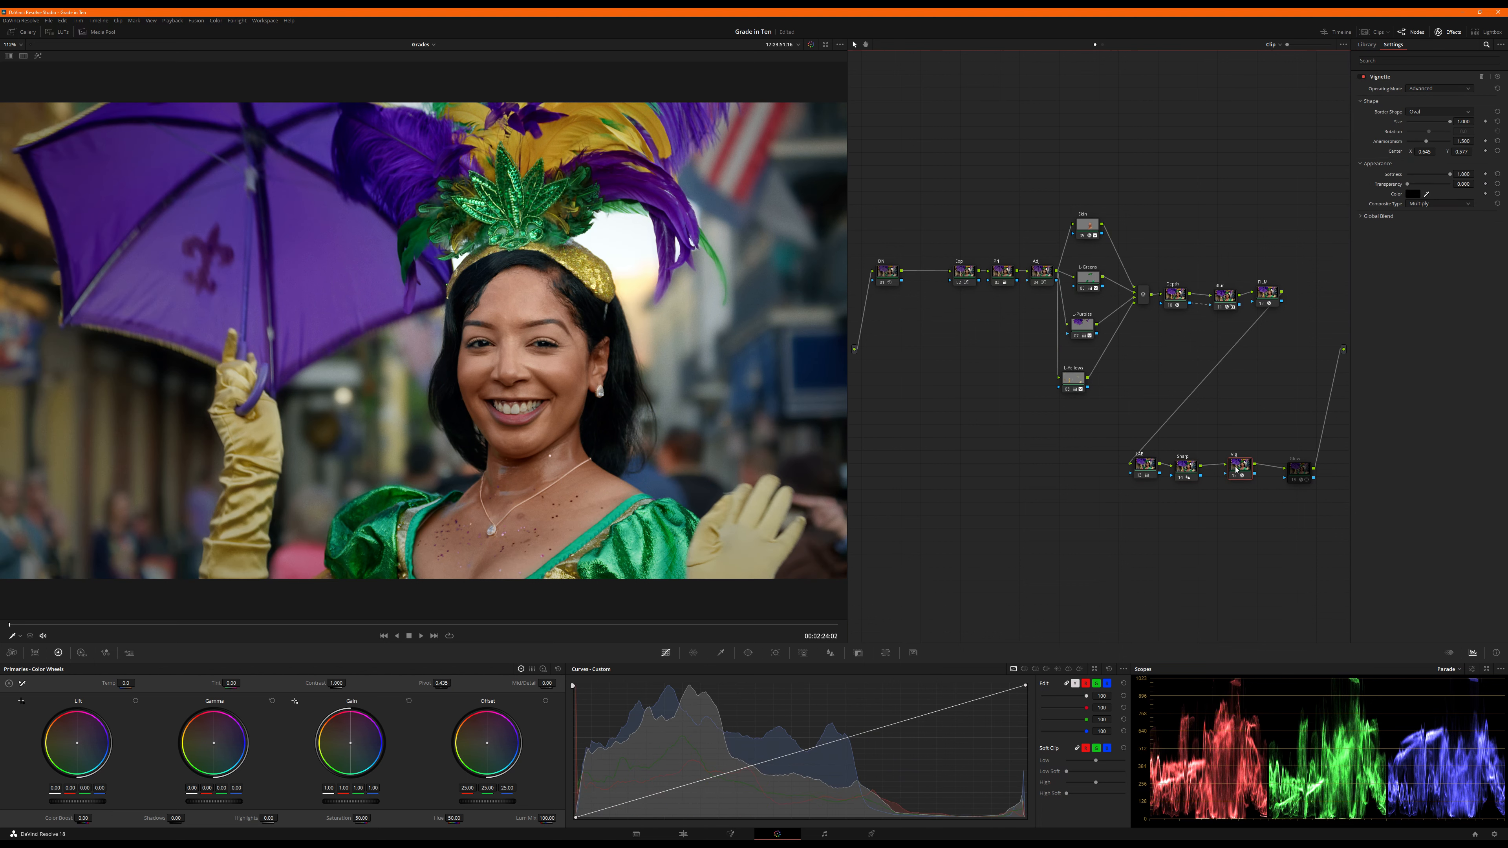
{"action": "key", "text": "ctrl+d"}
{"action": "key", "text": "ctrl+d"}
{"action": "left_click", "coordinate": [1300, 470]}
{"action": "key", "text": "ctrl+d"}
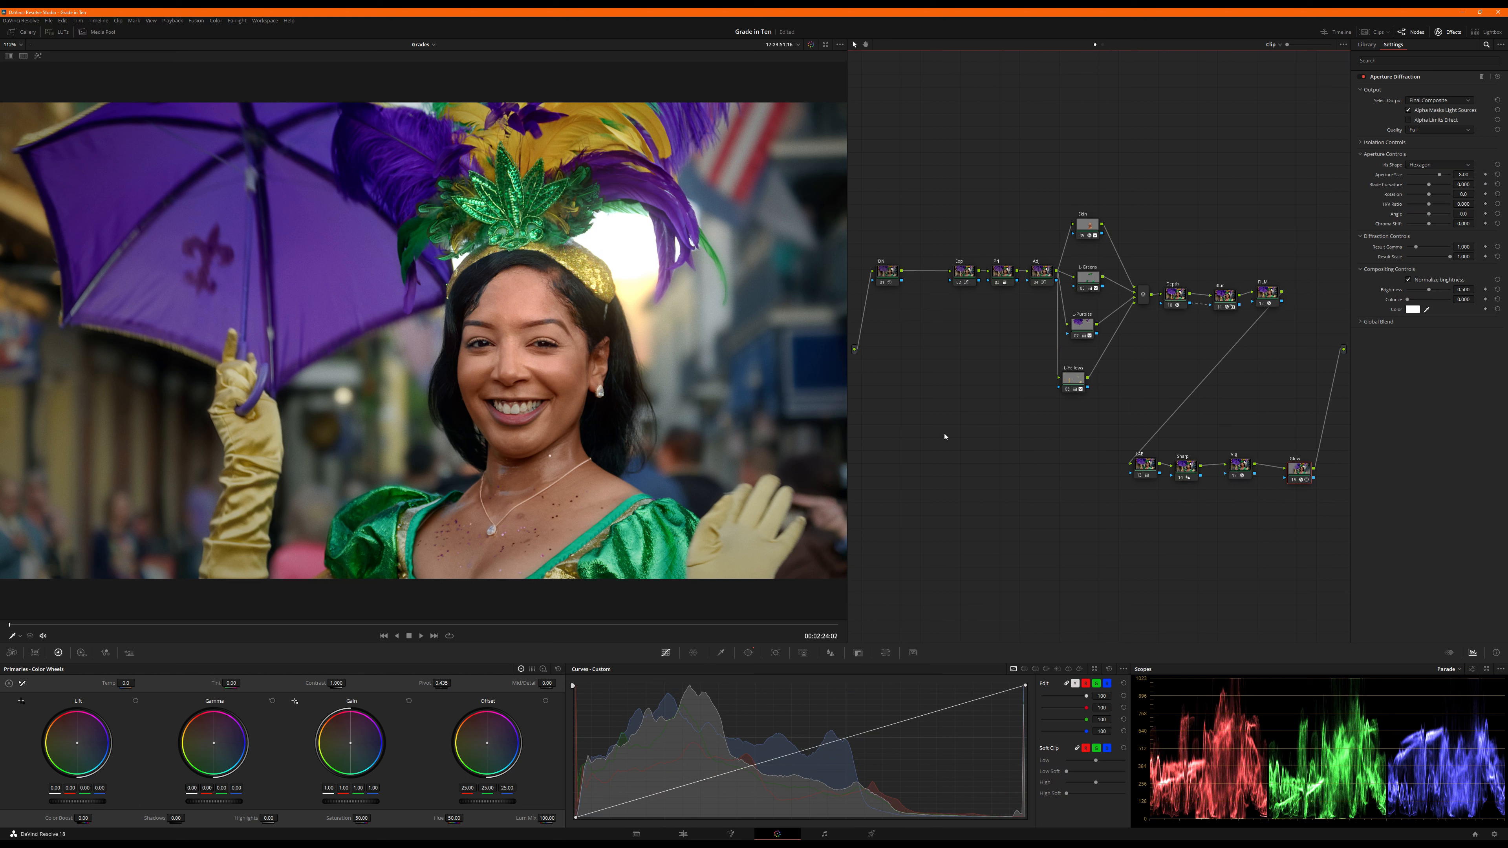
{"action": "left_click", "coordinate": [826, 45]}
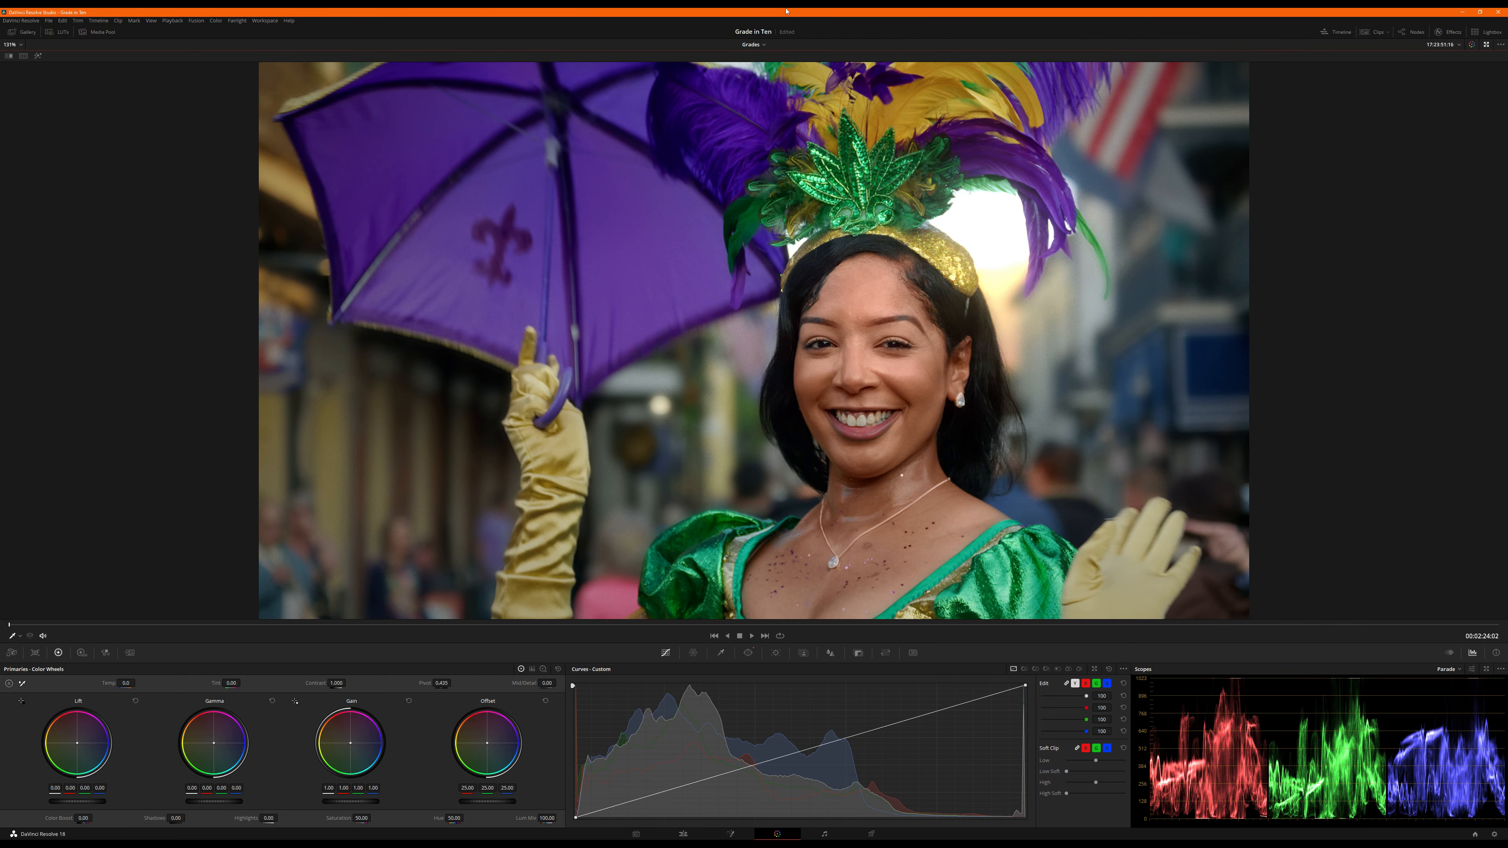